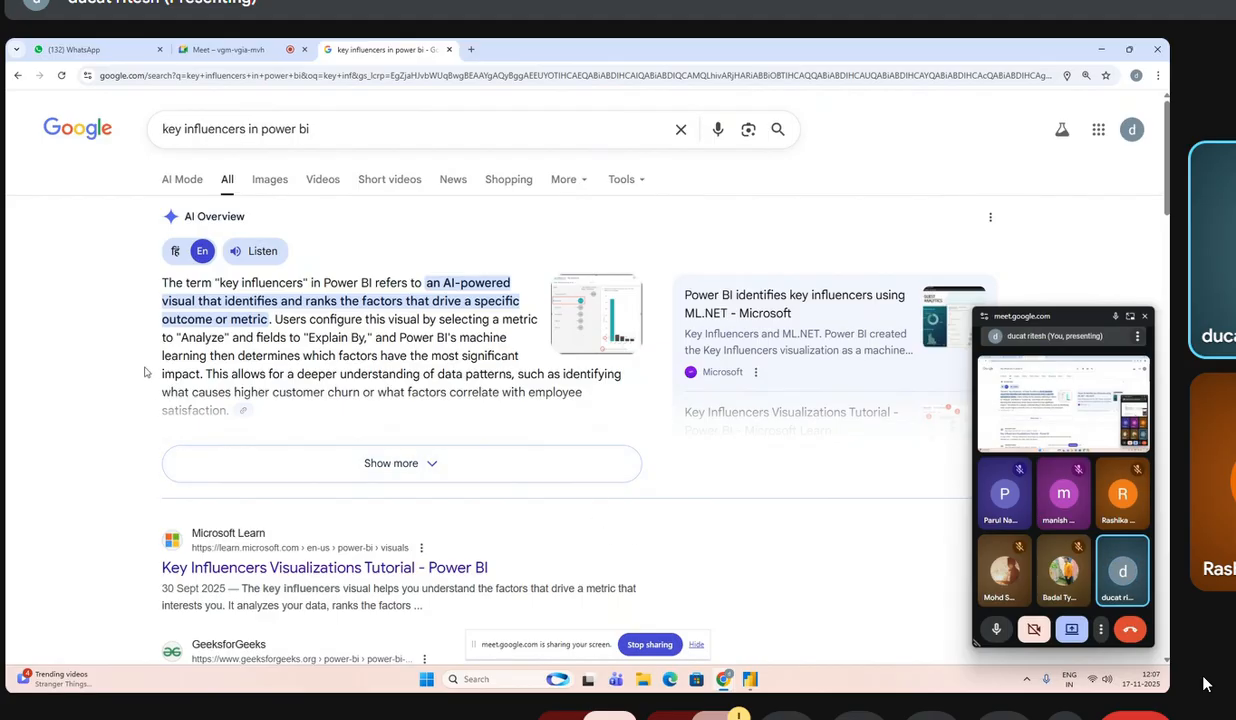
- Read the AI overview's explanation of Power BI key influencers, focusing on the roles of "Analyze" and "Explain By"
drag(158, 283, 357, 338)
click(374, 348)
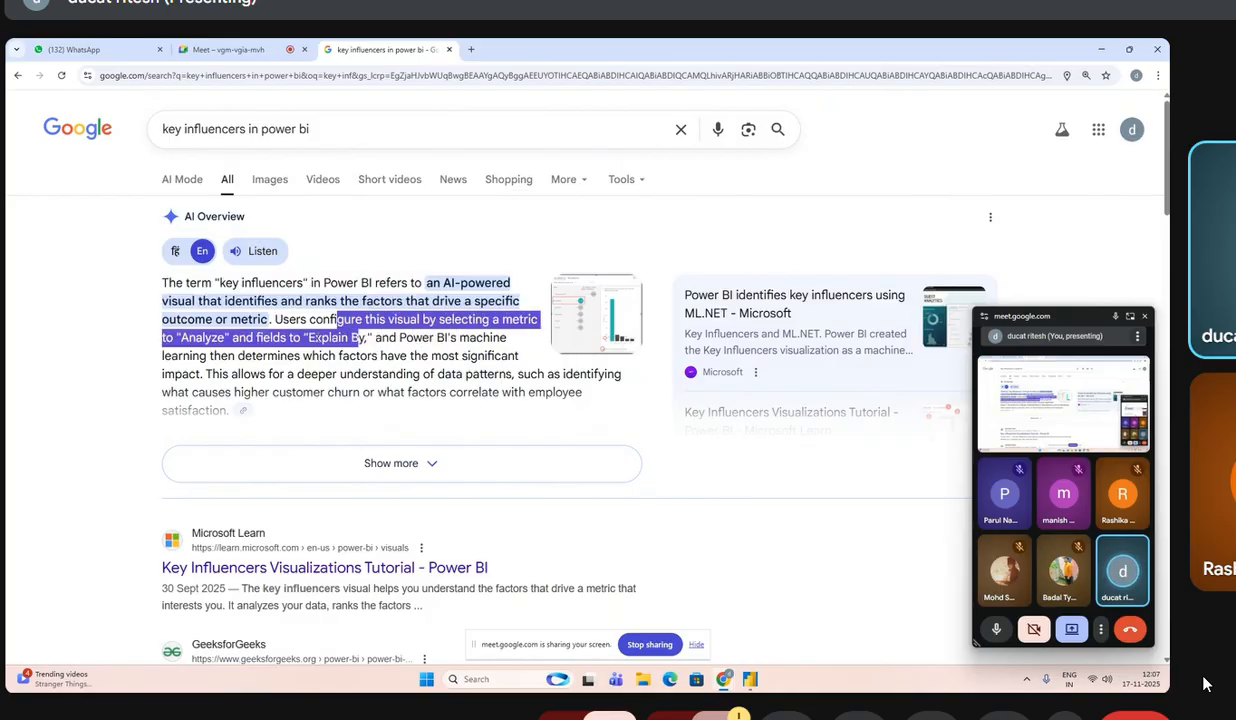
drag(262, 338, 374, 338)
drag(167, 338, 241, 338)
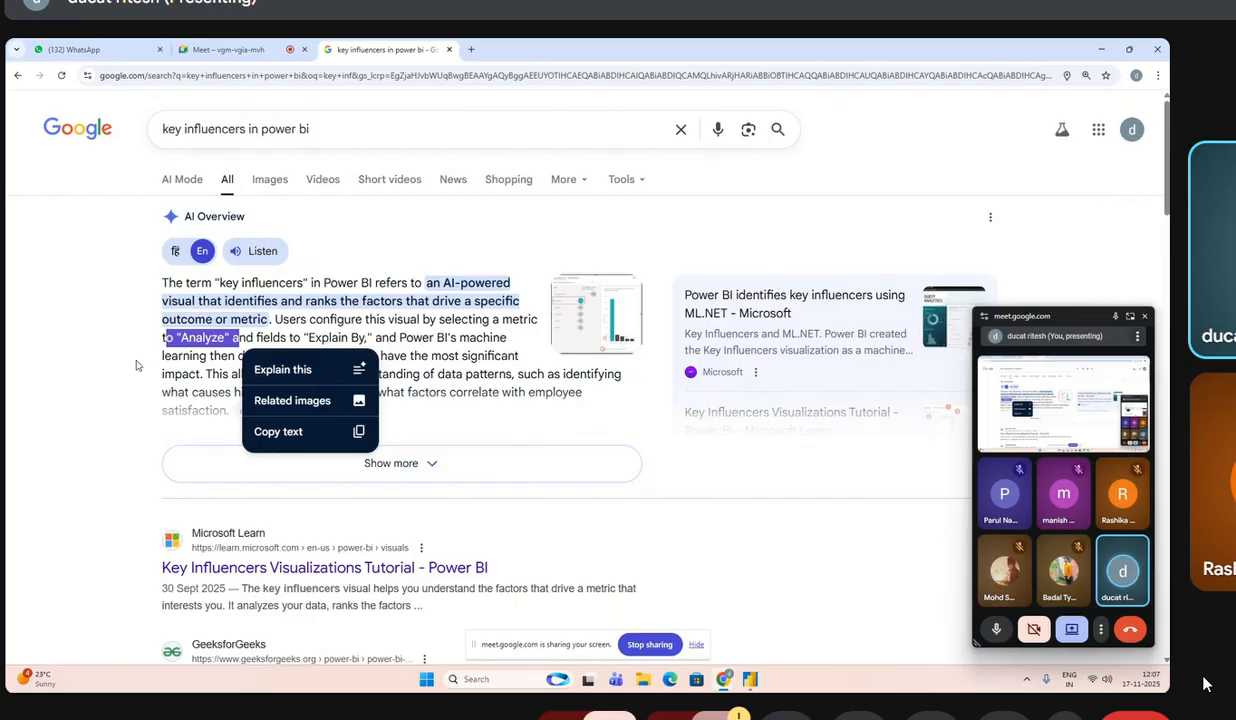
click(312, 338)
drag(301, 338, 368, 338)
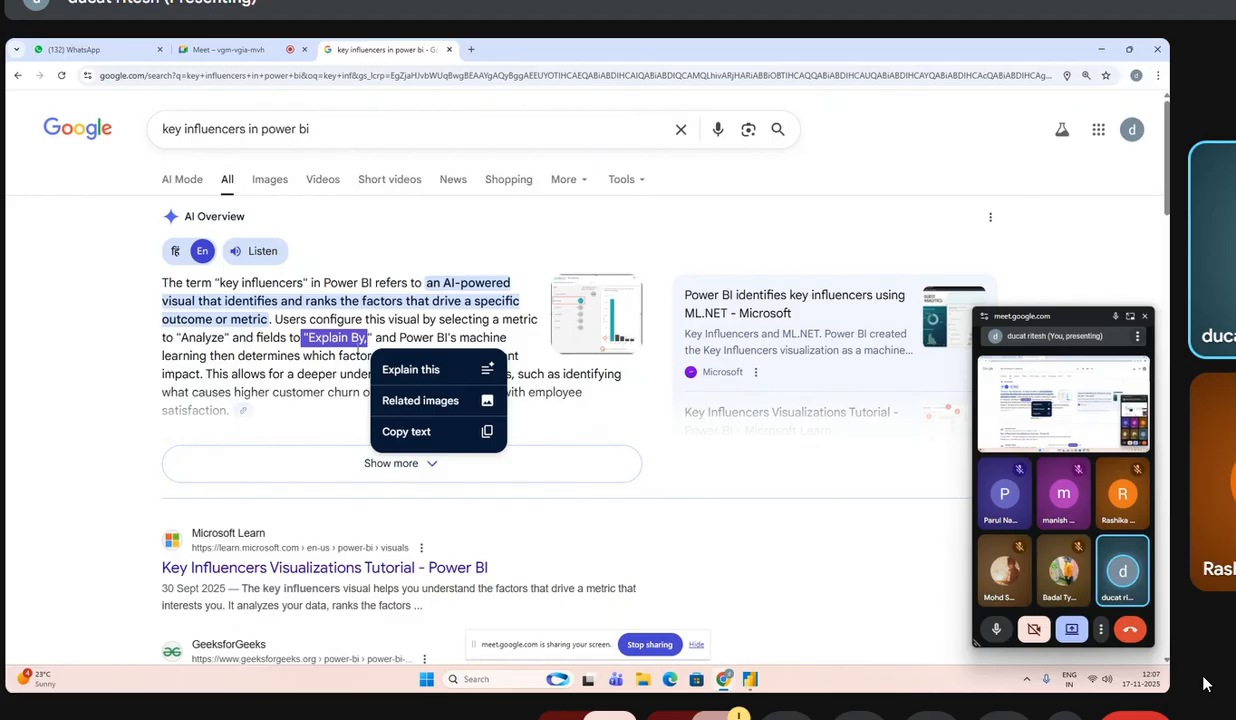
click(221, 359)
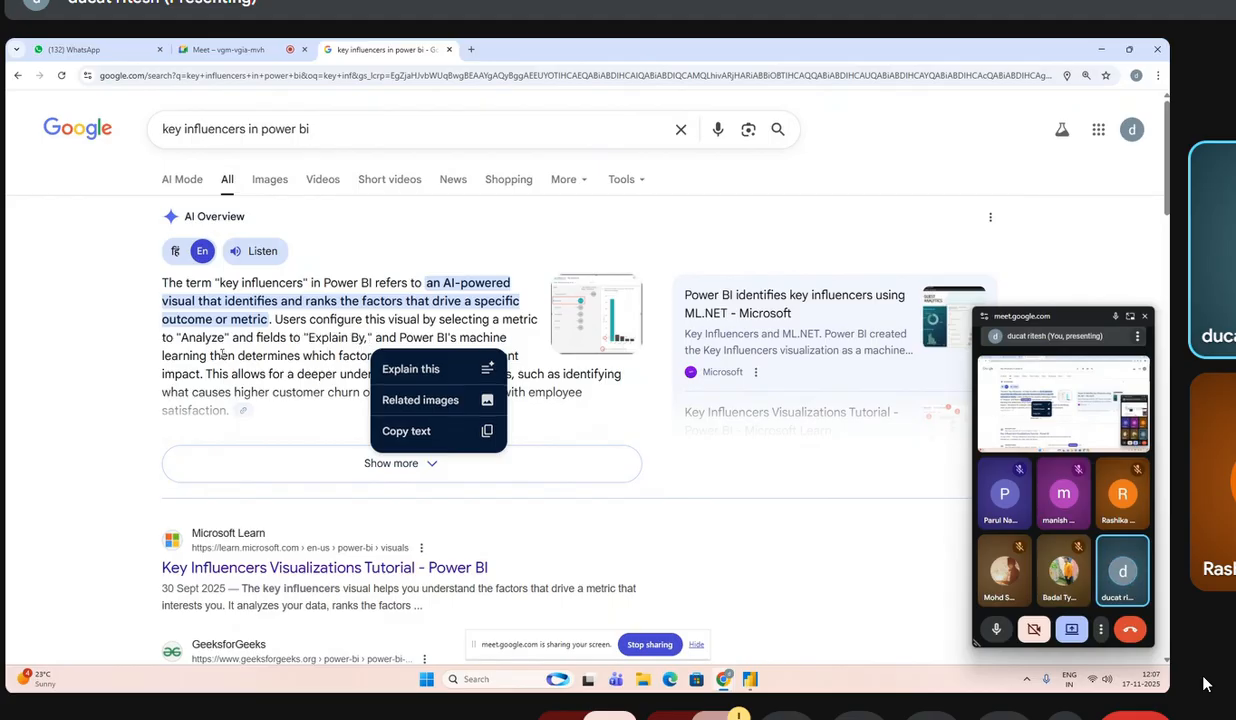
- Switch to the Power BI report with the empty key influencers visual and shrink the floating meeting window off the field wells
click(1098, 50)
click(266, 318)
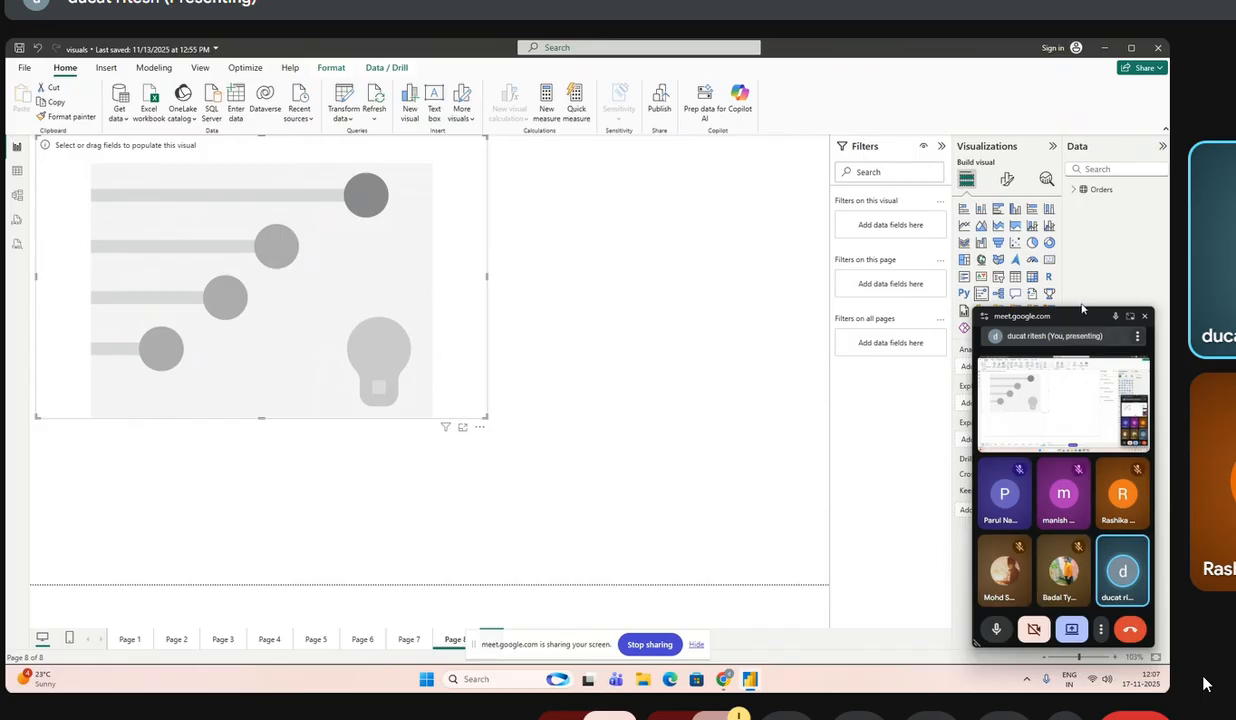
drag(1081, 307, 1078, 561)
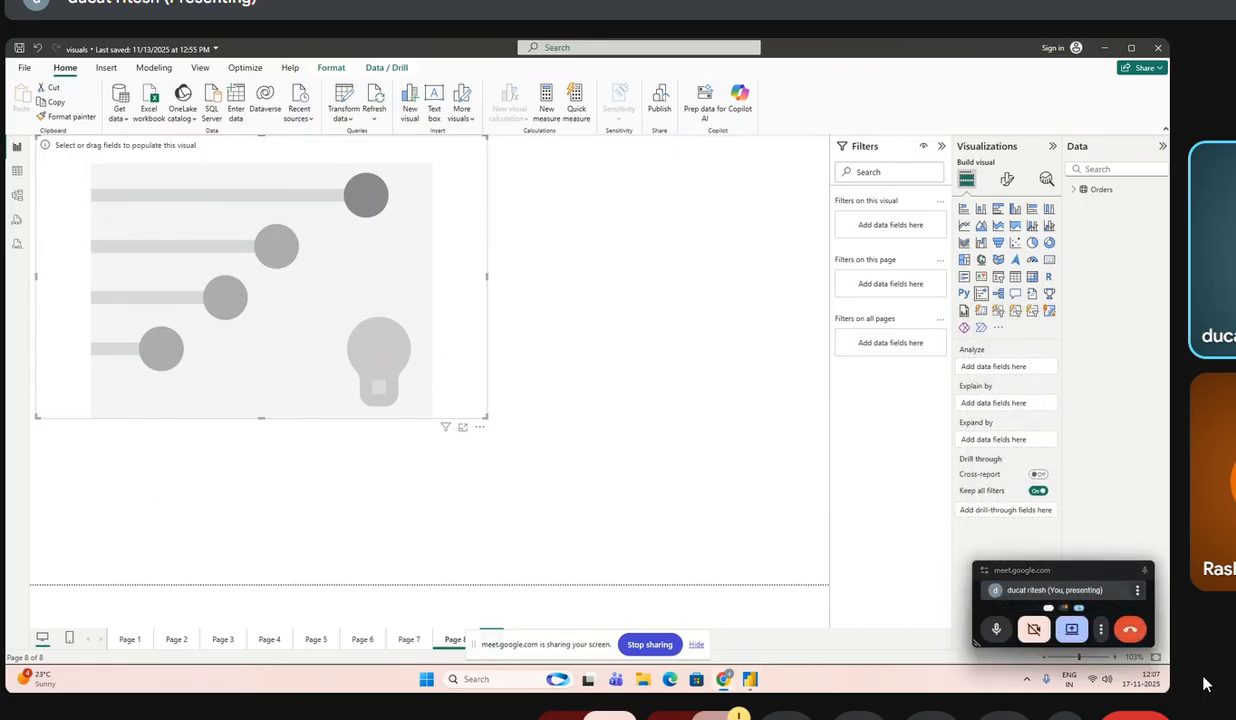
- Open OBS Studio, start recording the screen, and minimize it to return to the Power BI report
click(474, 682)
text(obs)
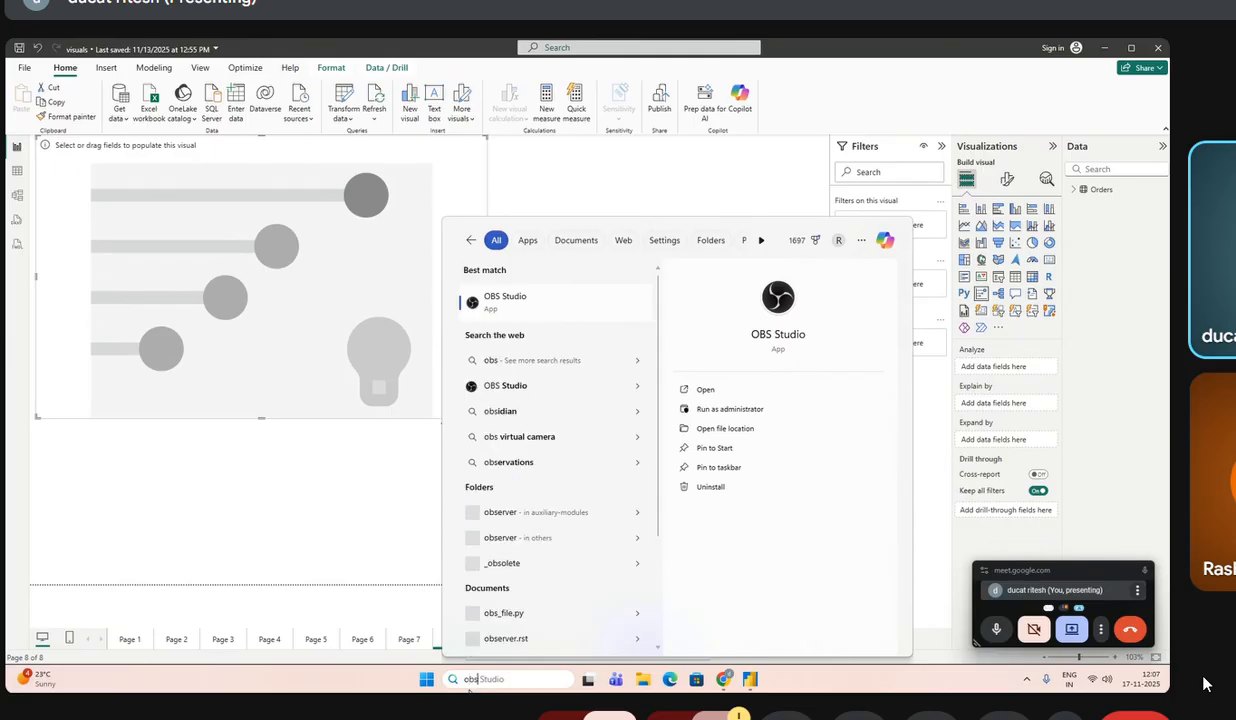
click(521, 302)
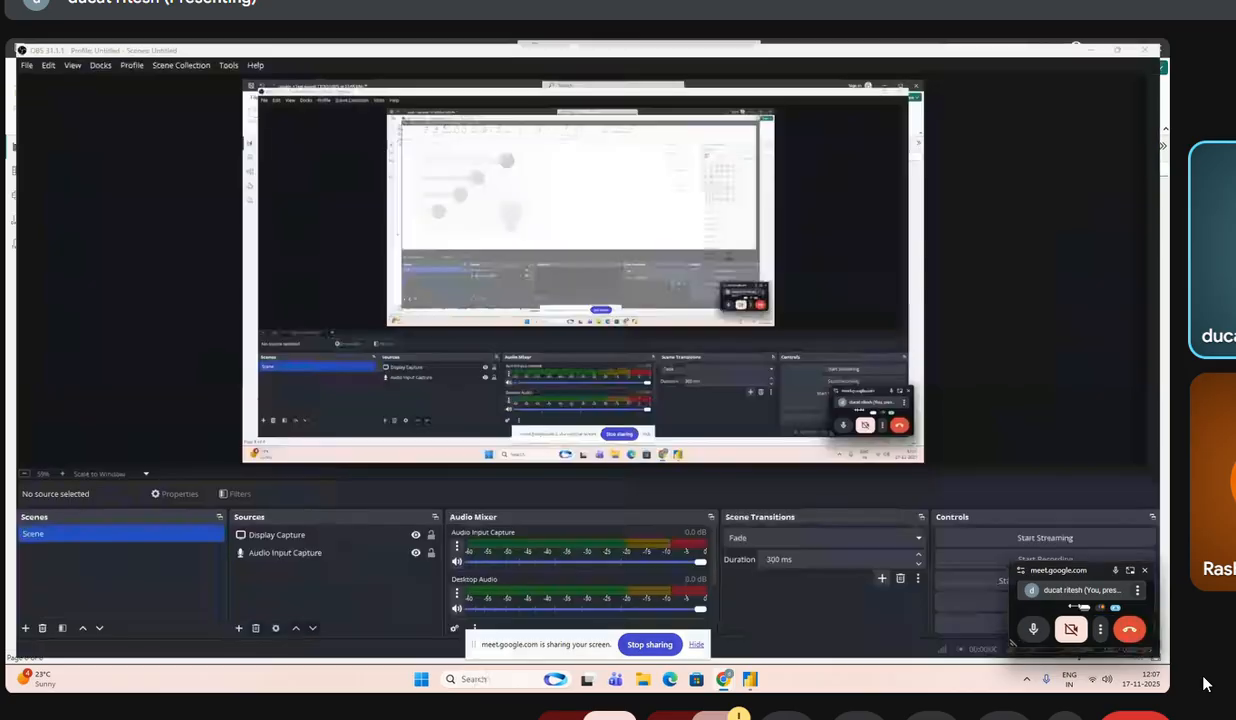
click(973, 567)
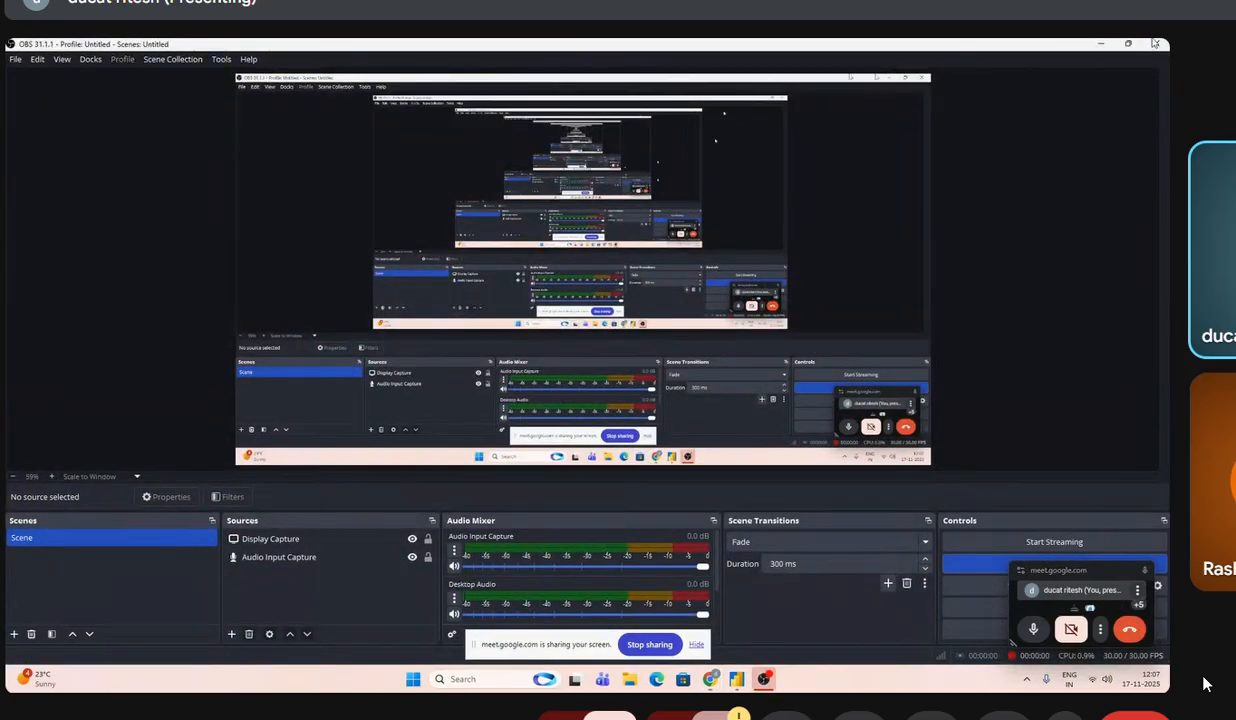
click(1098, 44)
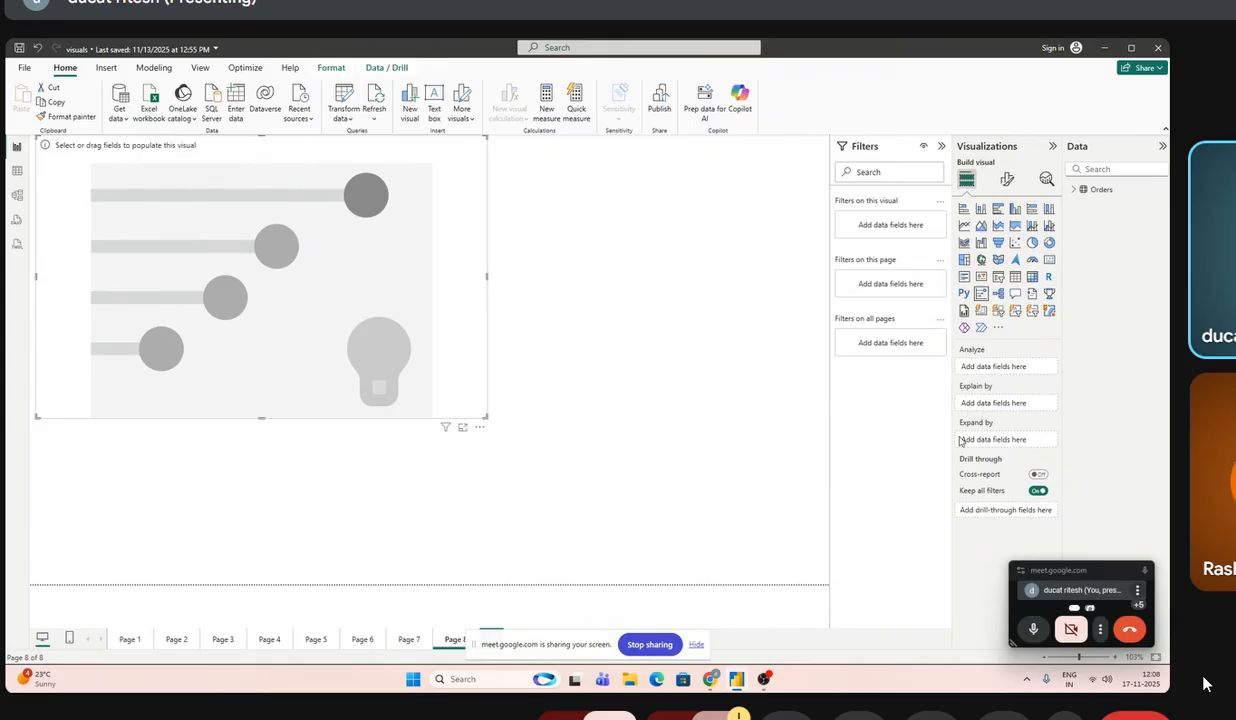
- Expand the Orders table's field list, and move the empty key influencers visual to the page's upper-left corner at a smaller size
click(1073, 189)
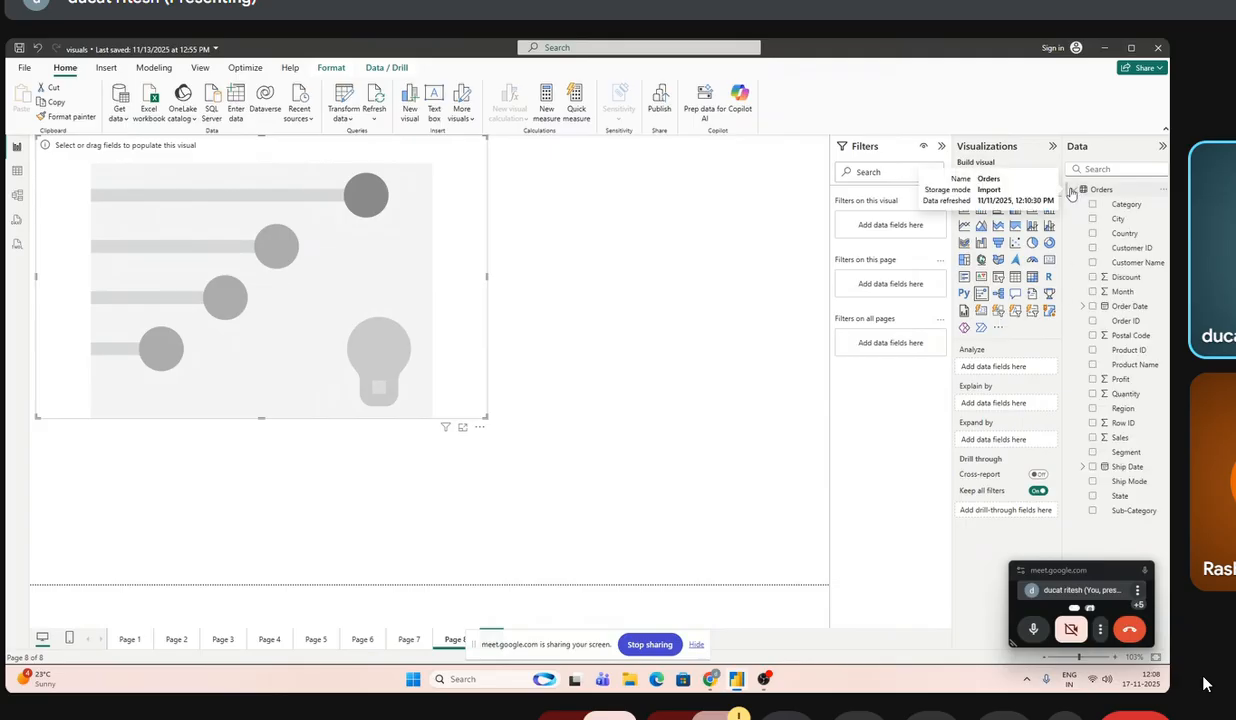
click(548, 440)
click(447, 175)
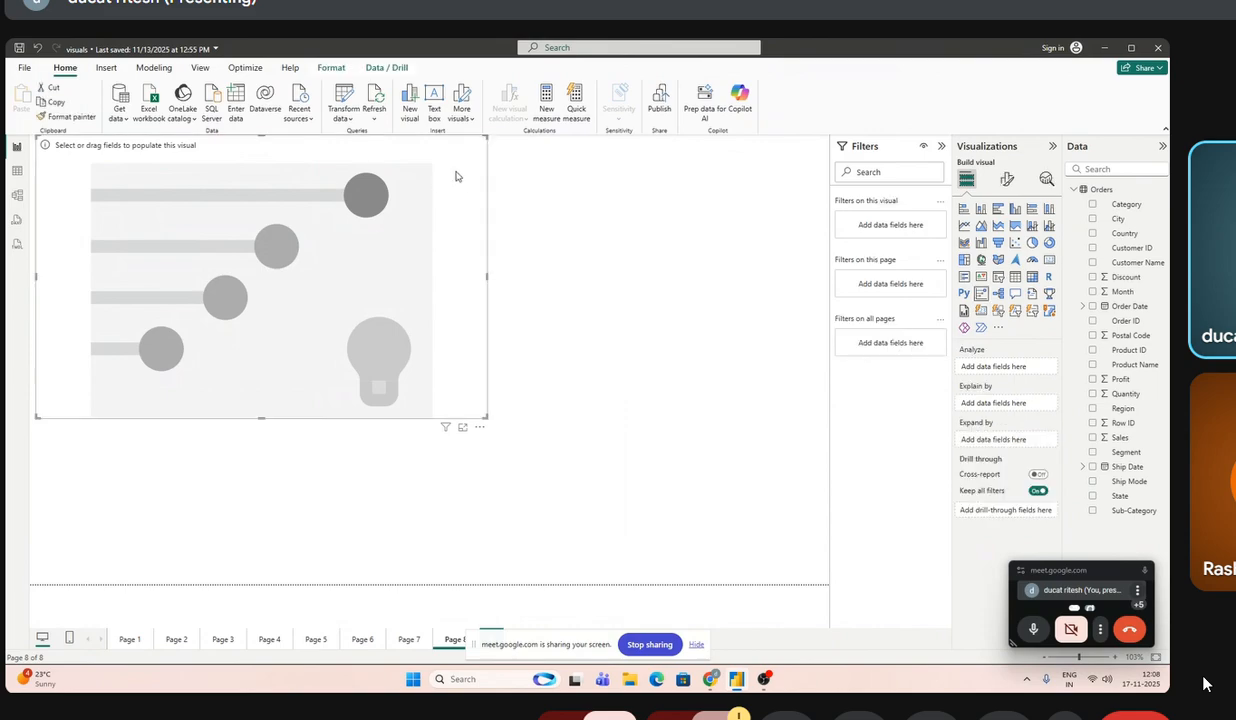
drag(458, 177, 433, 177)
drag(477, 416, 430, 389)
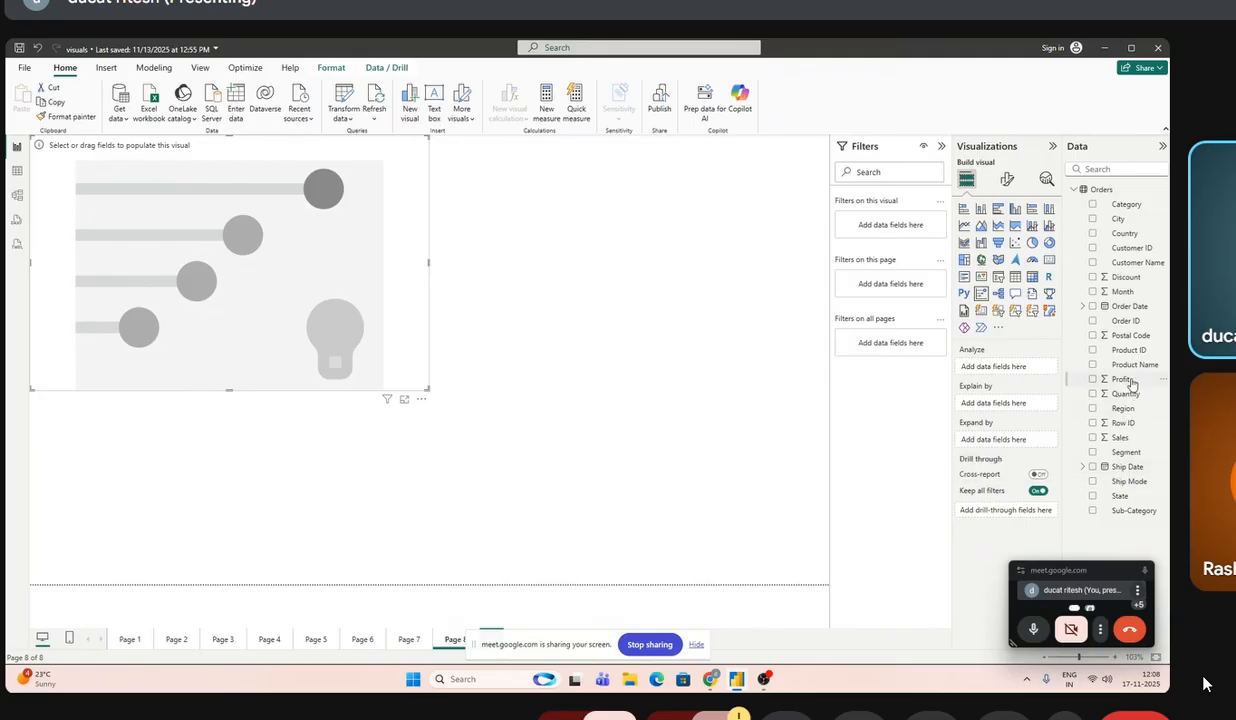
- Analyze Profit in the key influencers visual and try Region and Category one at a time as the Explain by field, removing each
drag(1097, 379, 1010, 366)
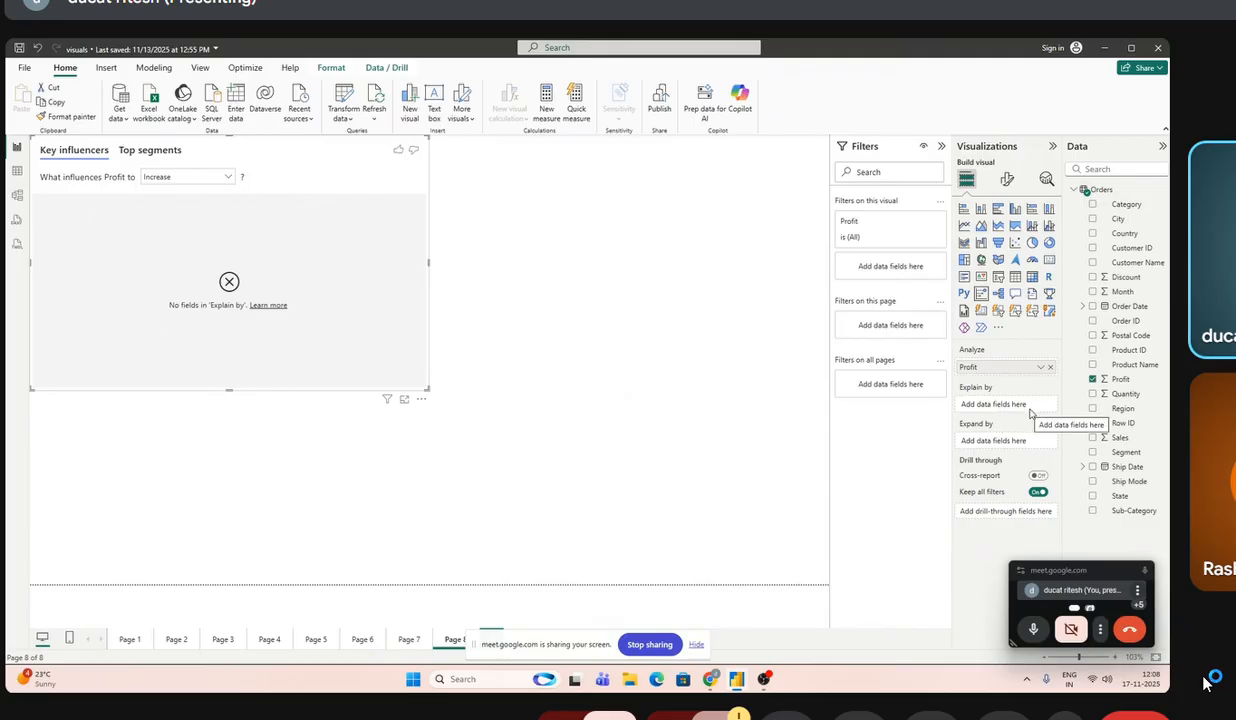
drag(1086, 406, 1012, 406)
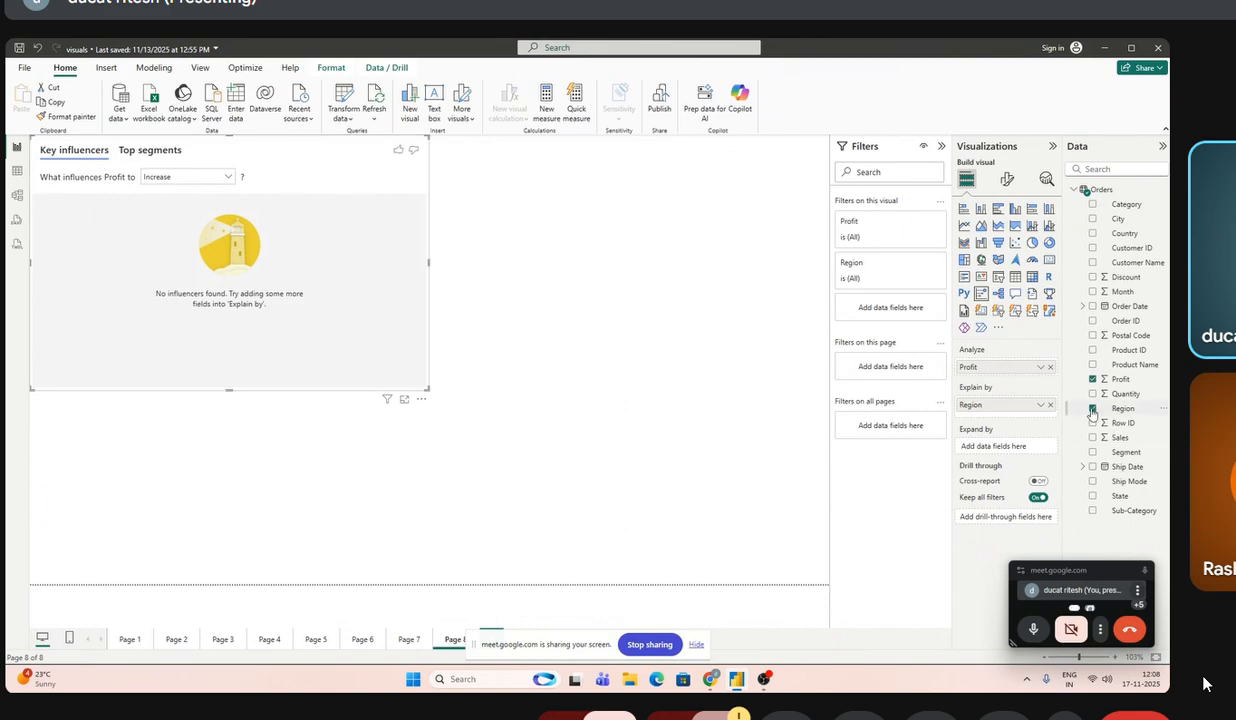
click(1050, 404)
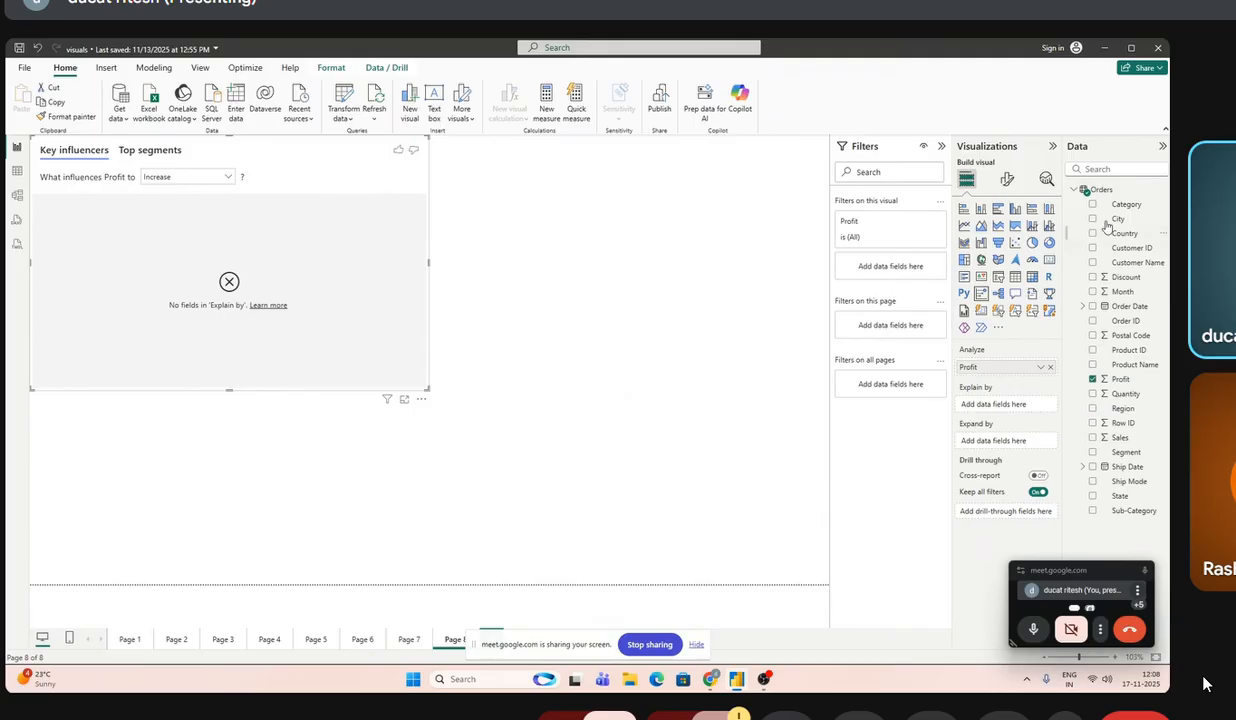
drag(1121, 208, 972, 406)
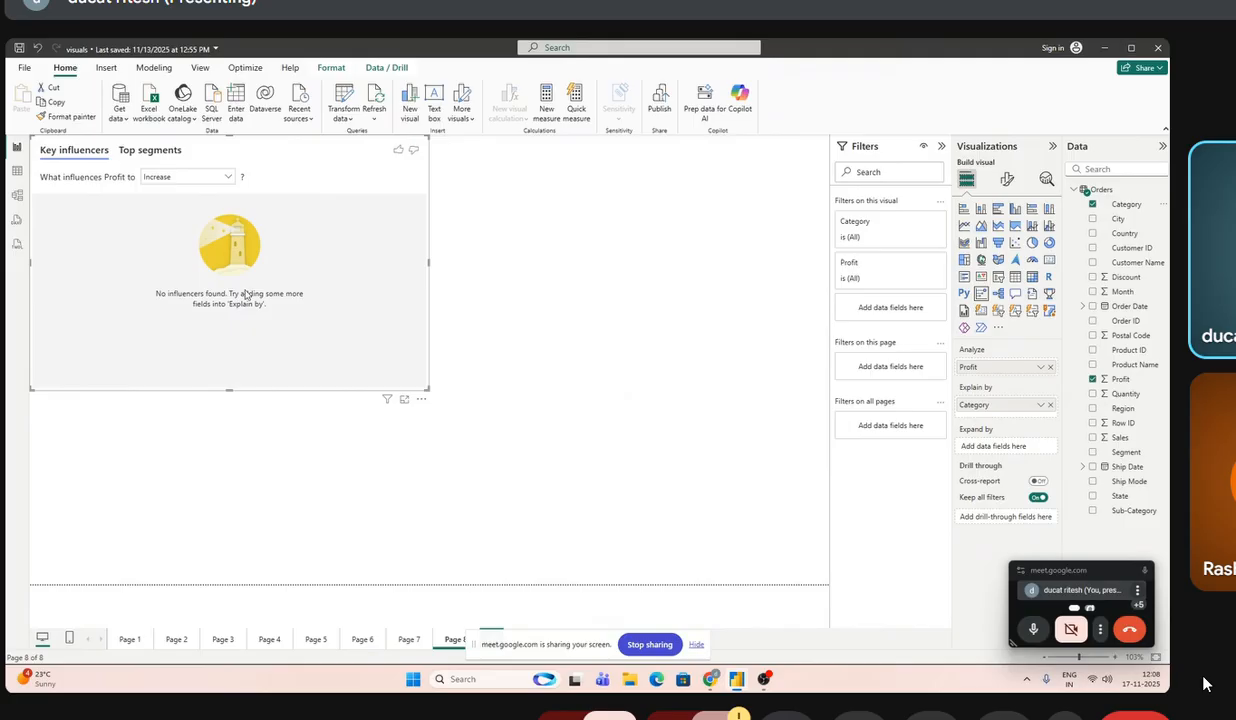
click(1050, 406)
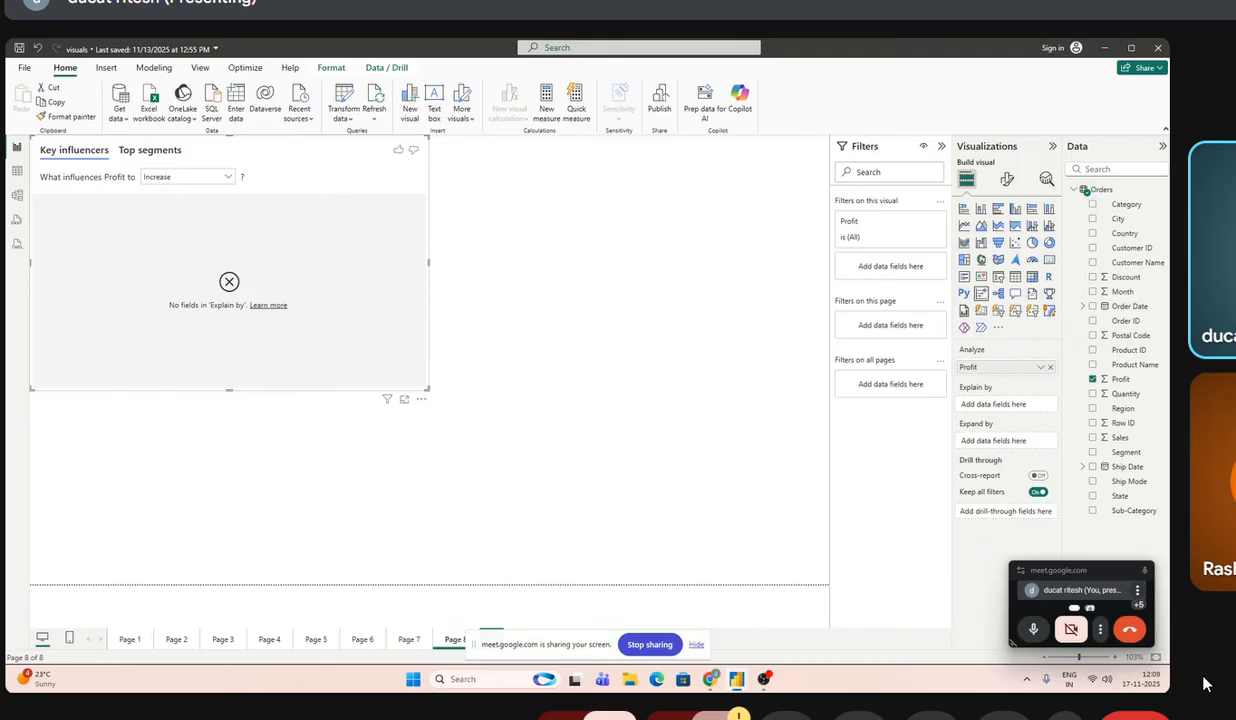
- Try City, Sub-Category and State one at a time as the Explain by field for Profit, removing each
drag(1095, 218, 1020, 405)
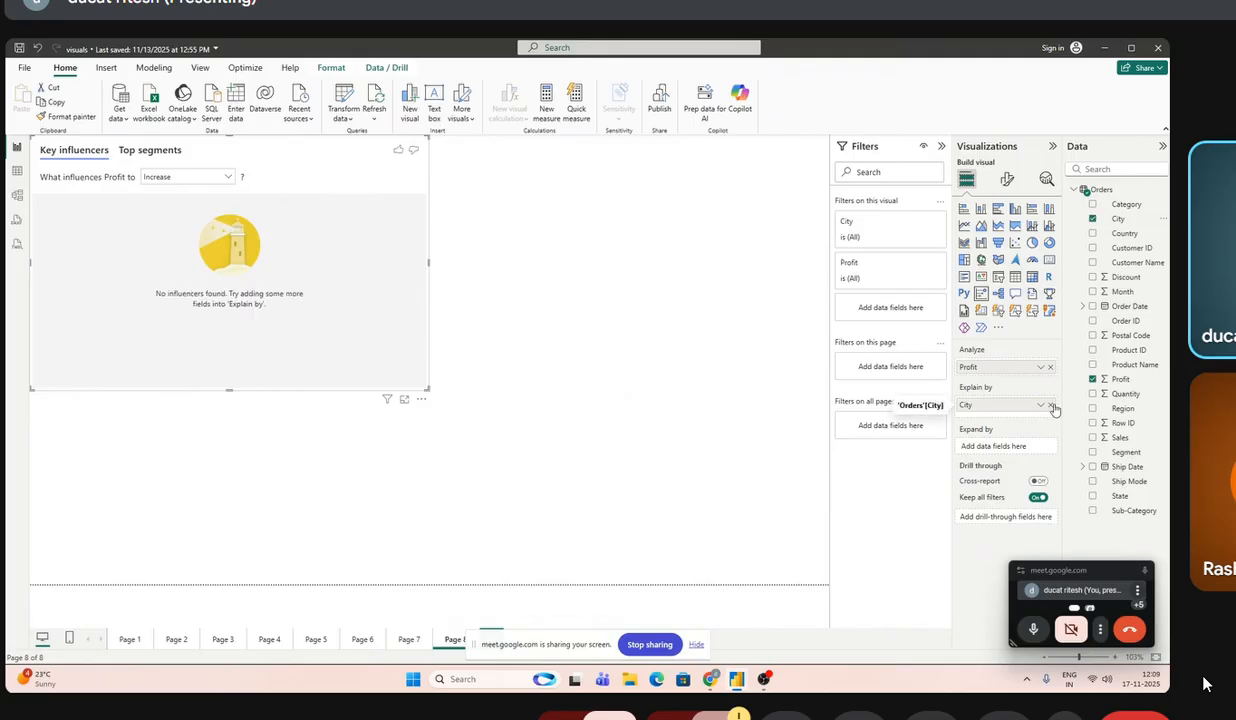
click(1050, 405)
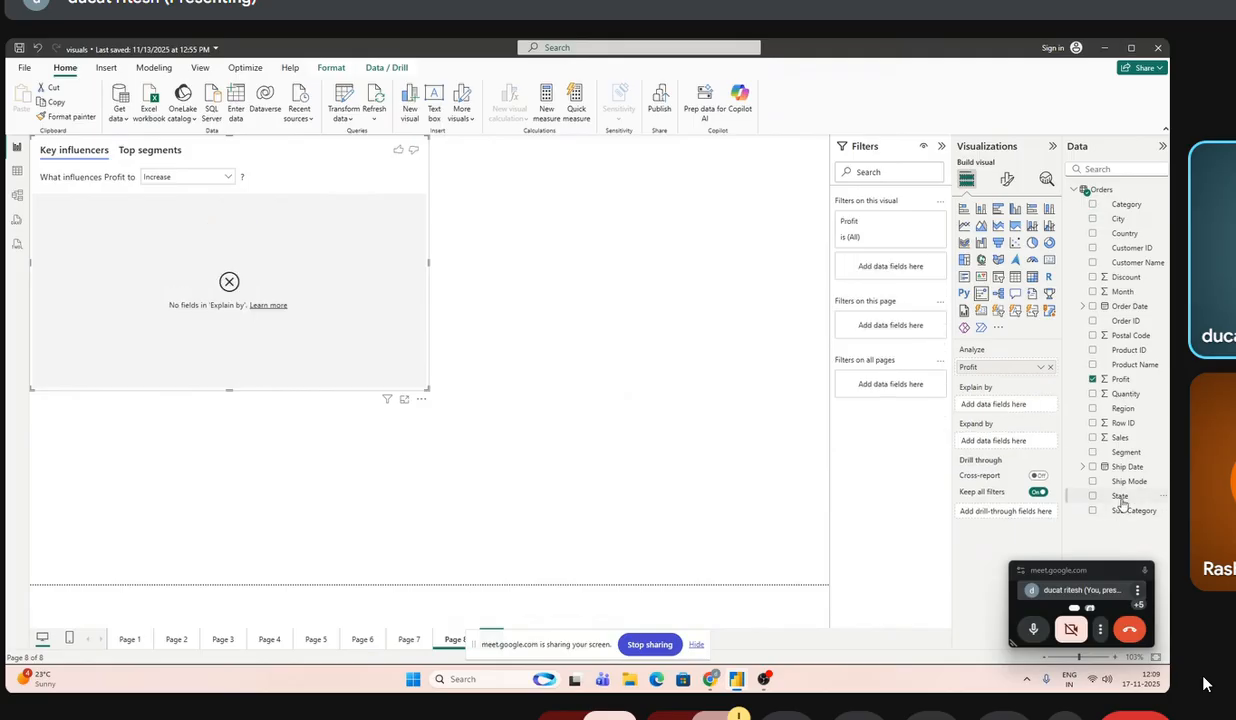
drag(1120, 510, 1036, 408)
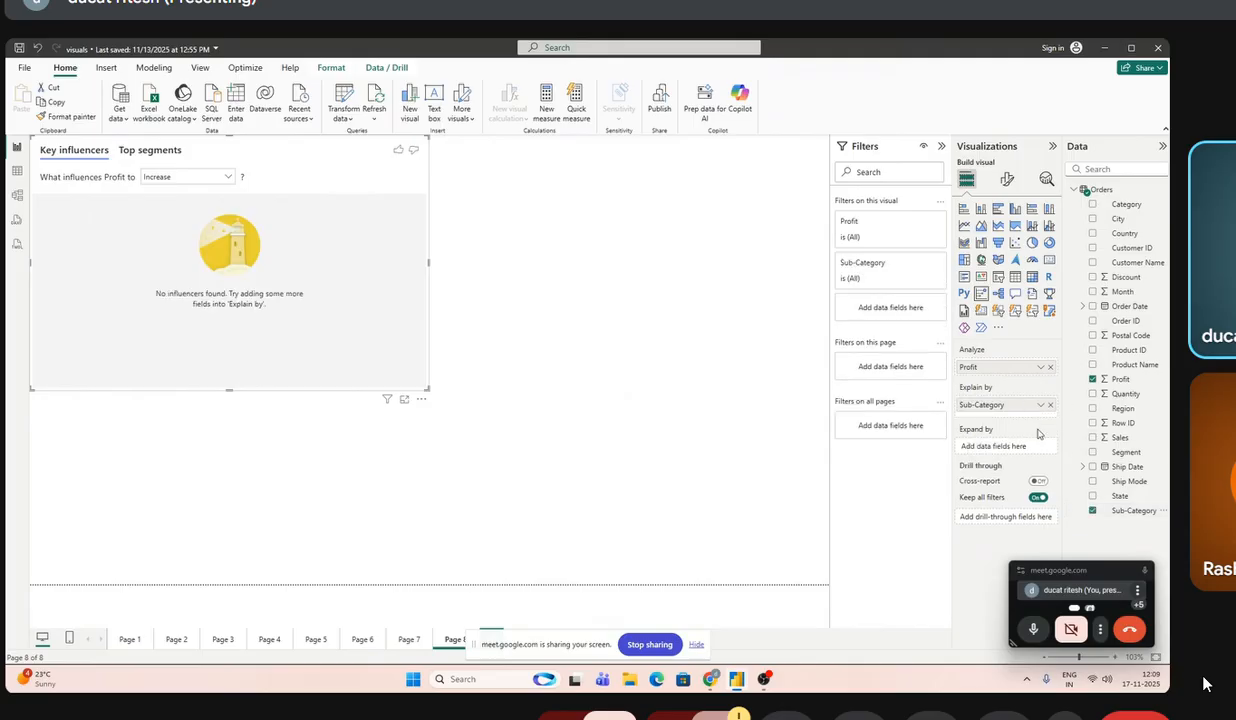
click(1050, 405)
drag(1118, 496, 997, 410)
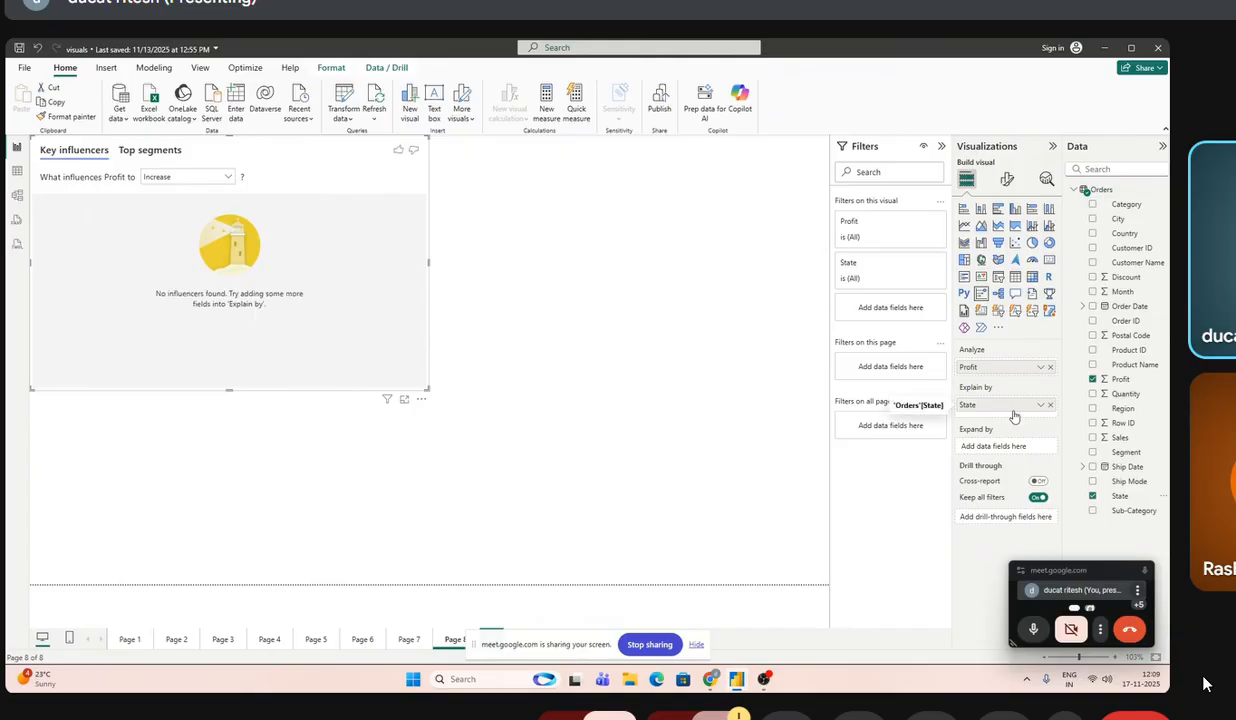
click(1050, 405)
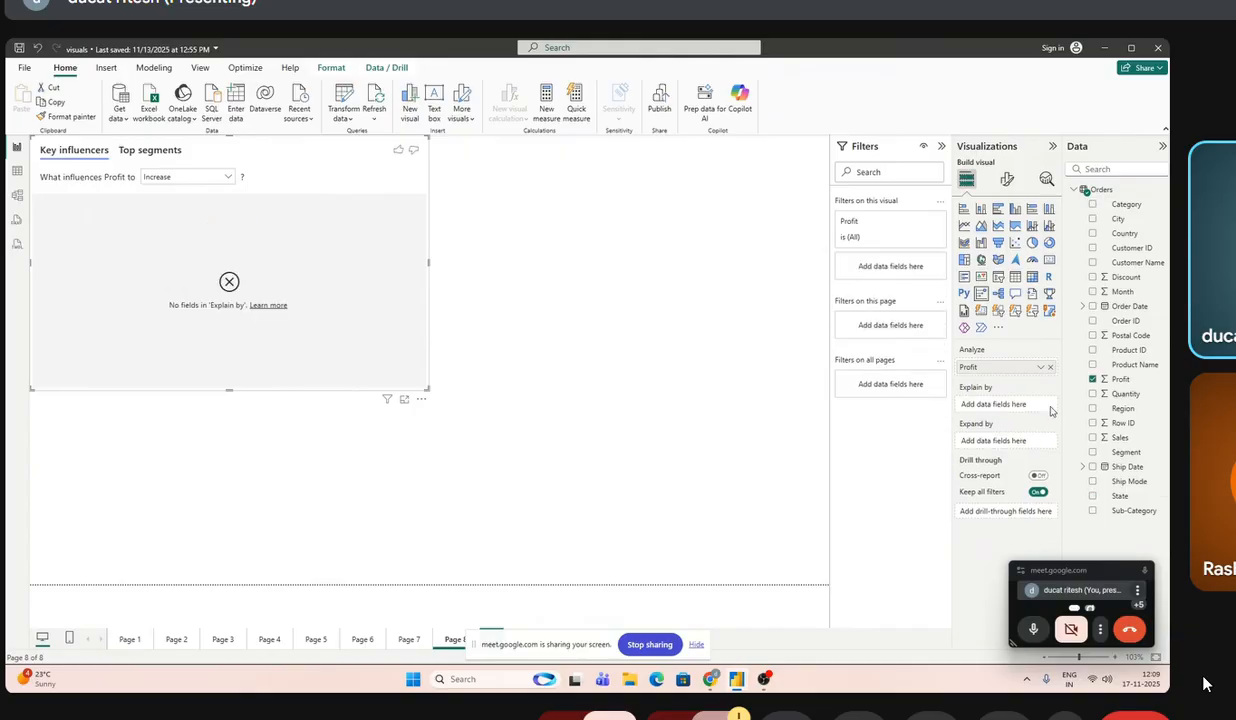
- Switch the Profit influence direction to Decrease and back to Increase, and reselect the visual
click(226, 176)
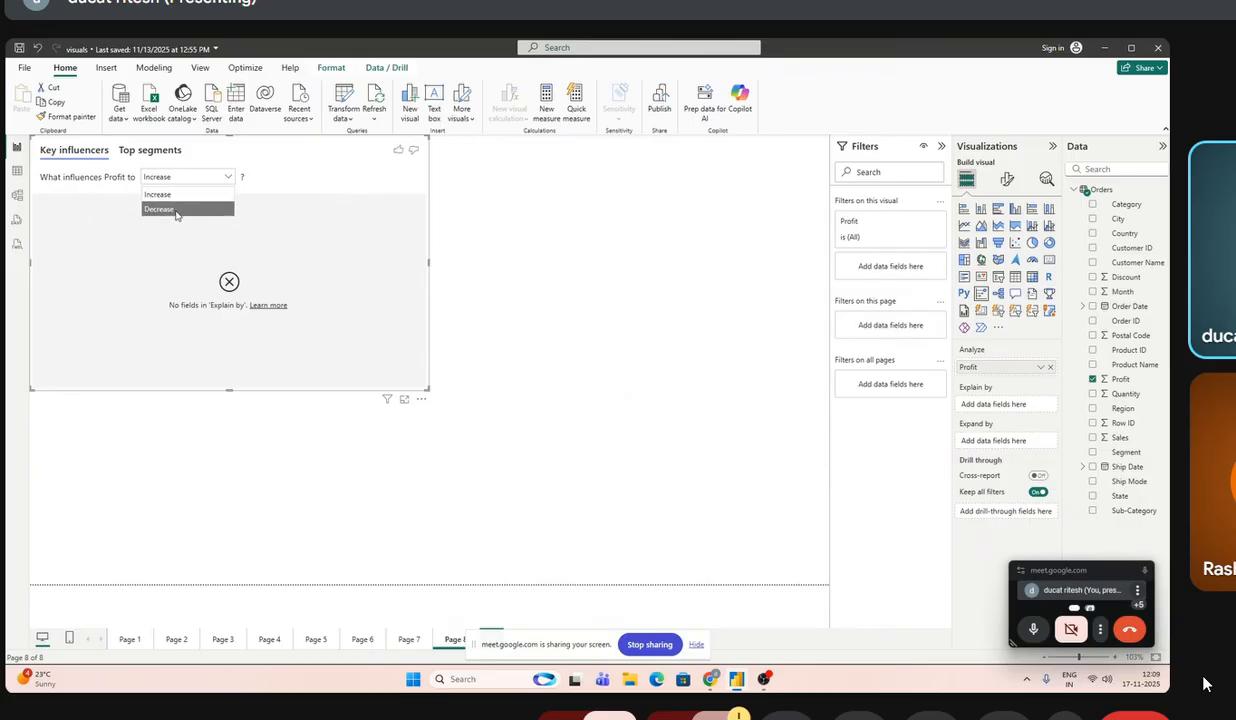
click(175, 209)
click(224, 180)
click(160, 192)
click(642, 373)
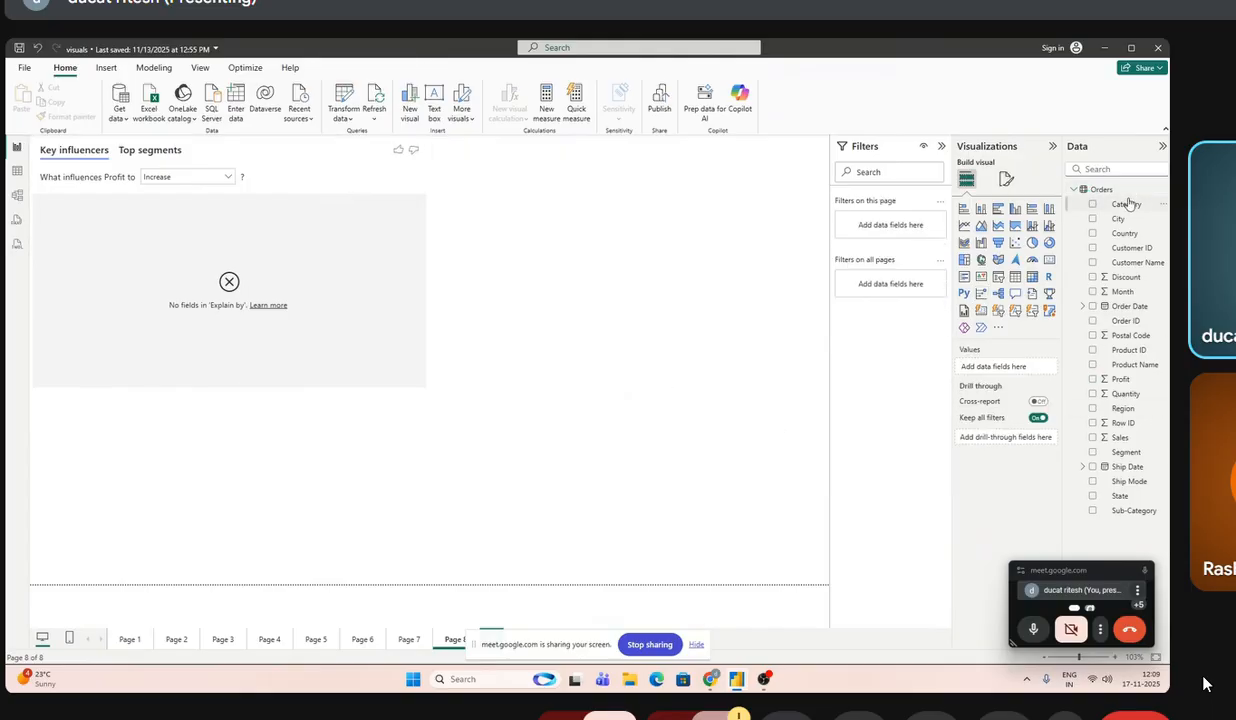
click(294, 319)
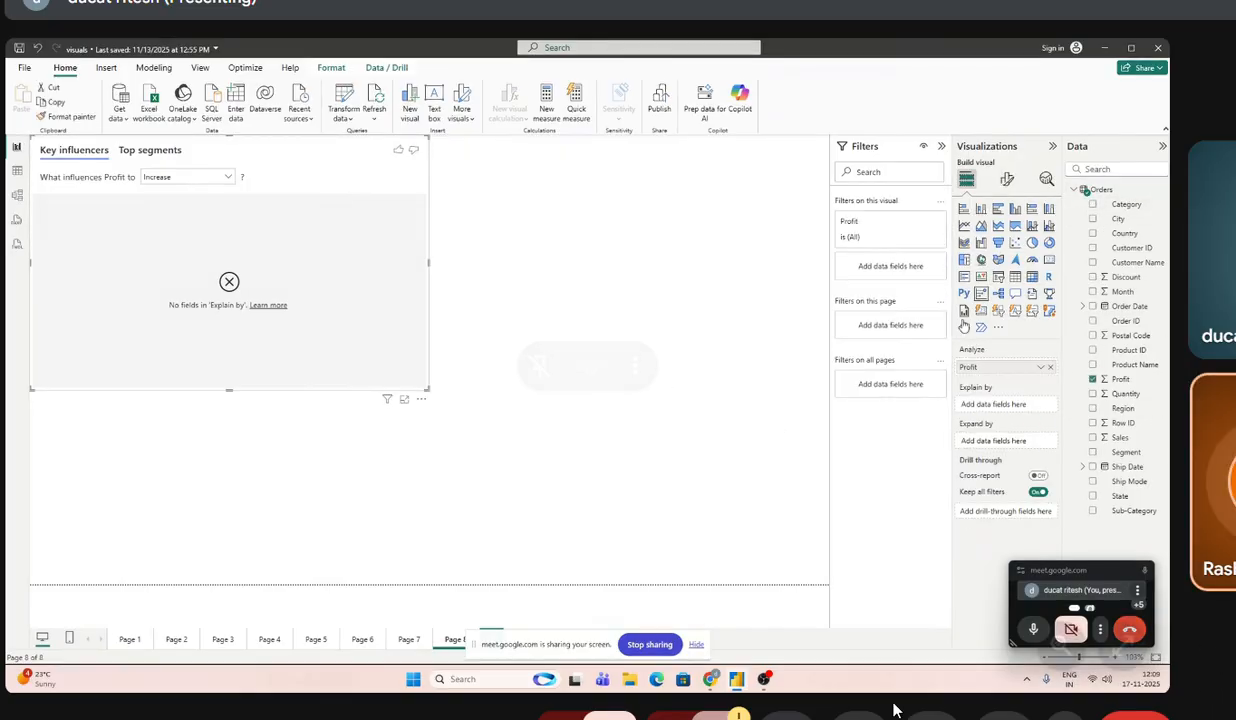
- Make the key influencers visual analyze Sales instead of Profit, explained by Category, and enlarge it in width and height
click(1051, 367)
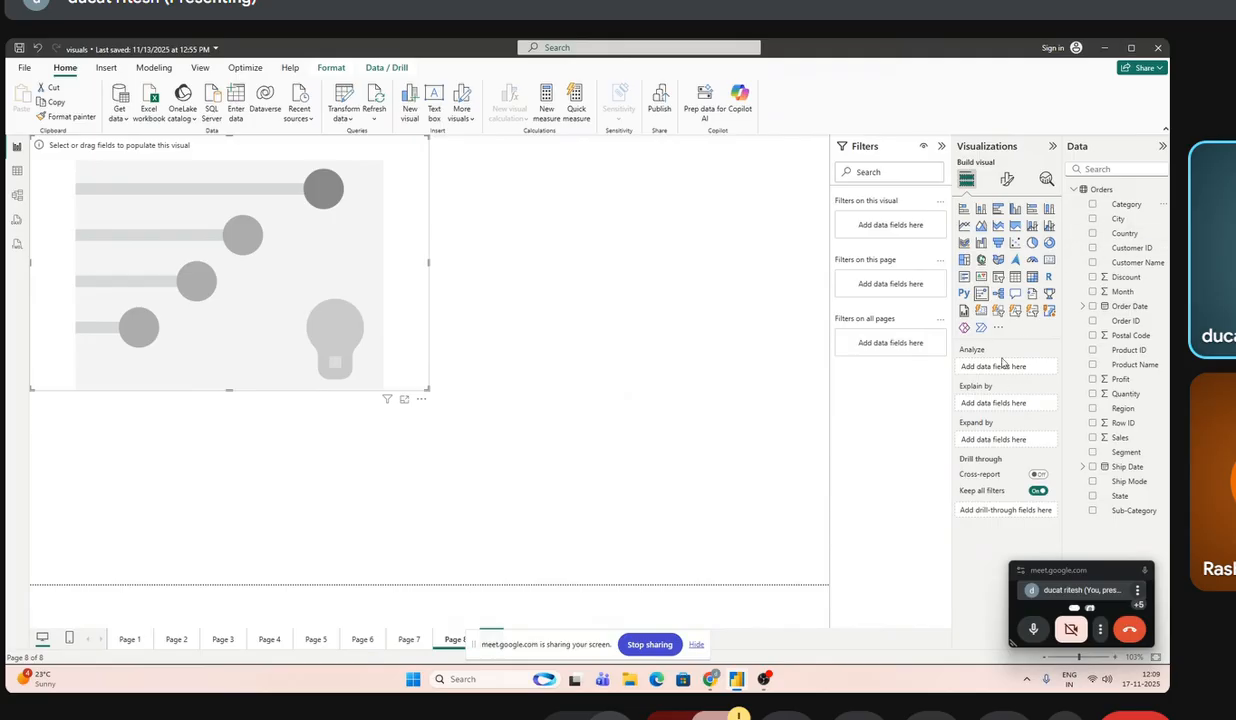
drag(1120, 437, 1000, 367)
drag(1105, 205, 990, 404)
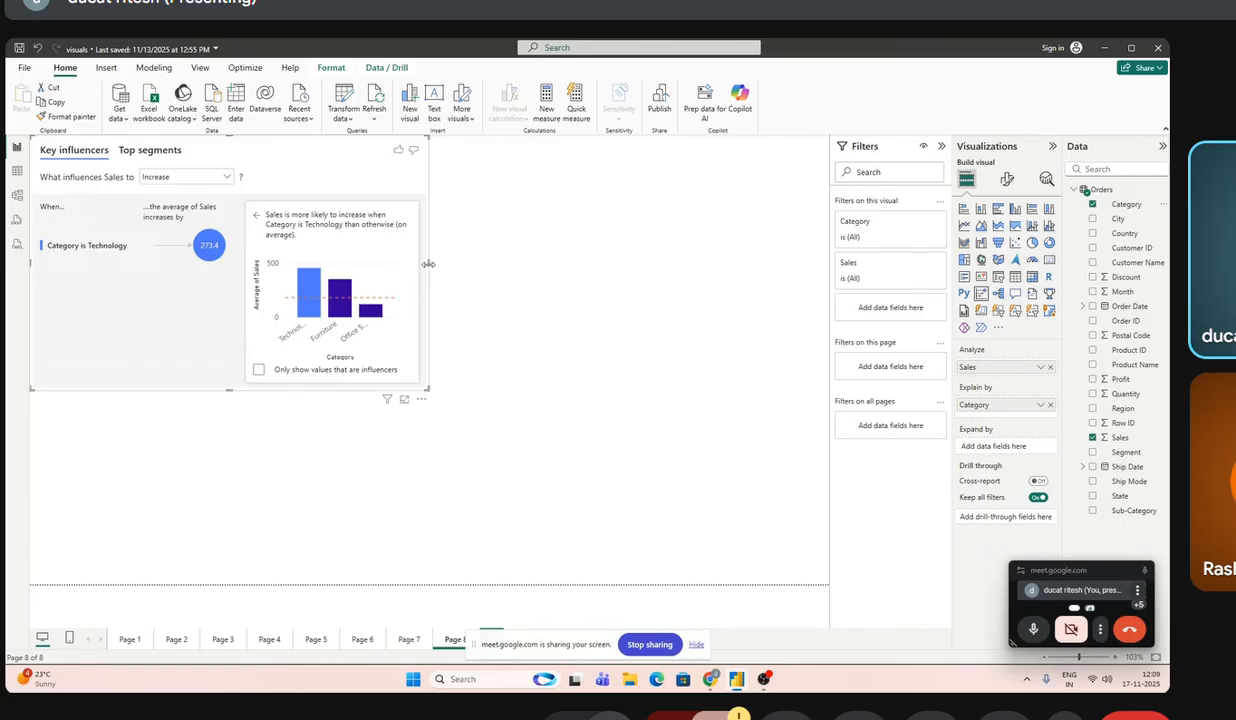
drag(428, 263, 636, 266)
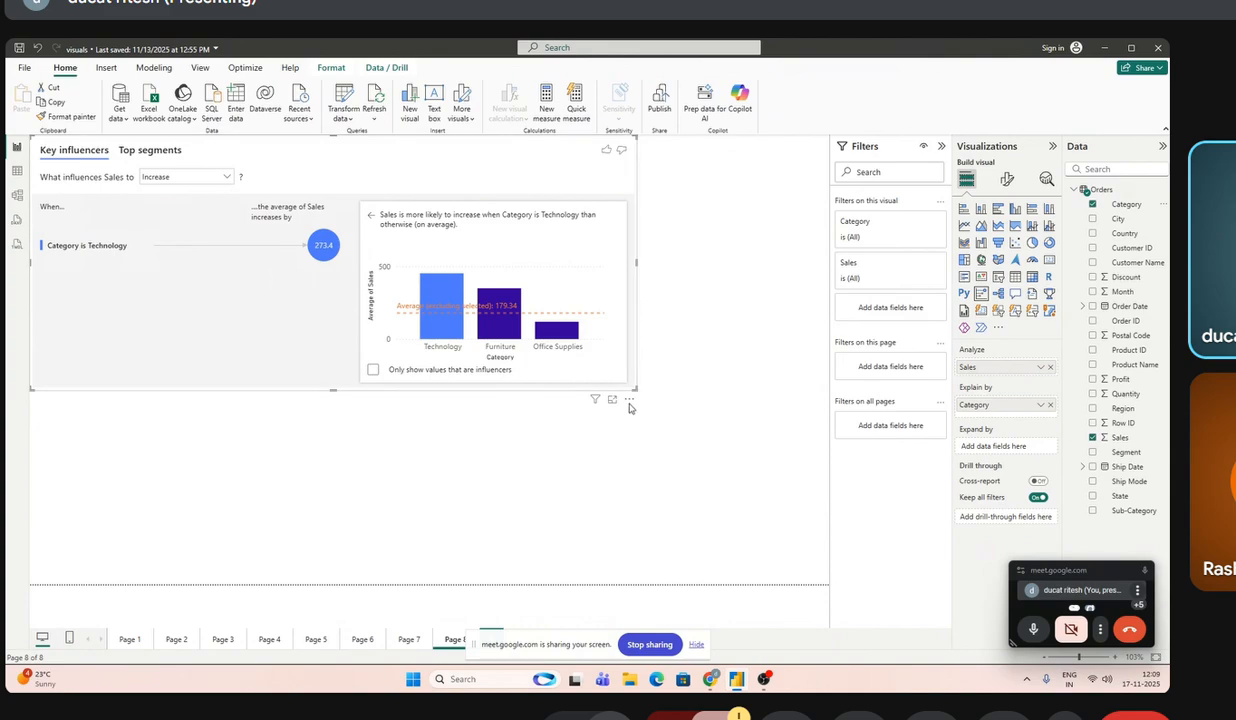
drag(332, 388, 331, 530)
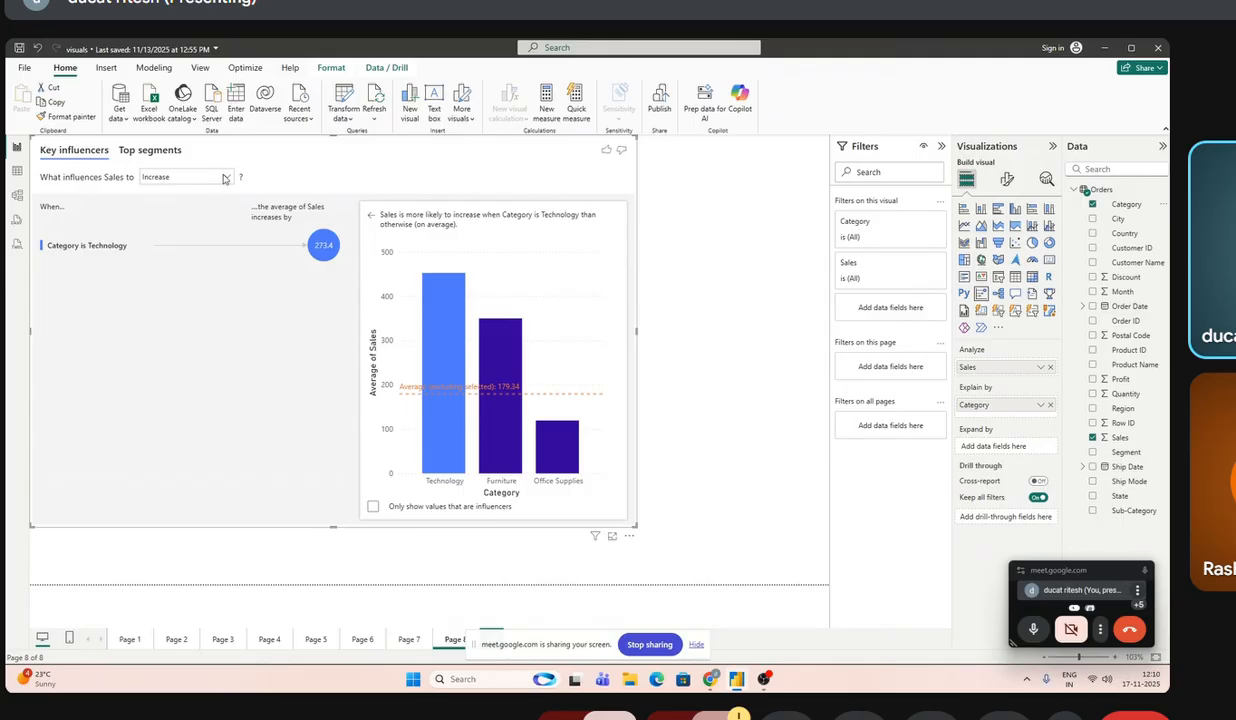
- Compare the Increase and Decrease views of what influences Sales, ending on Decrease
click(225, 177)
click(206, 209)
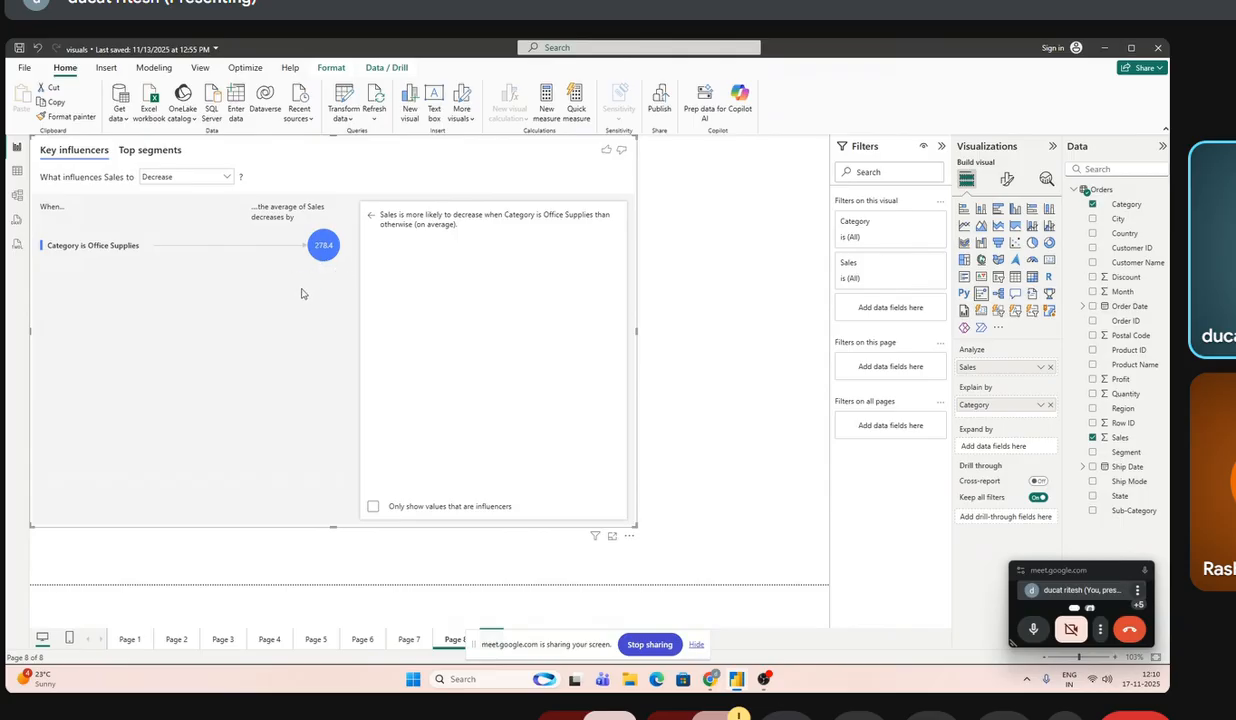
click(215, 176)
click(180, 192)
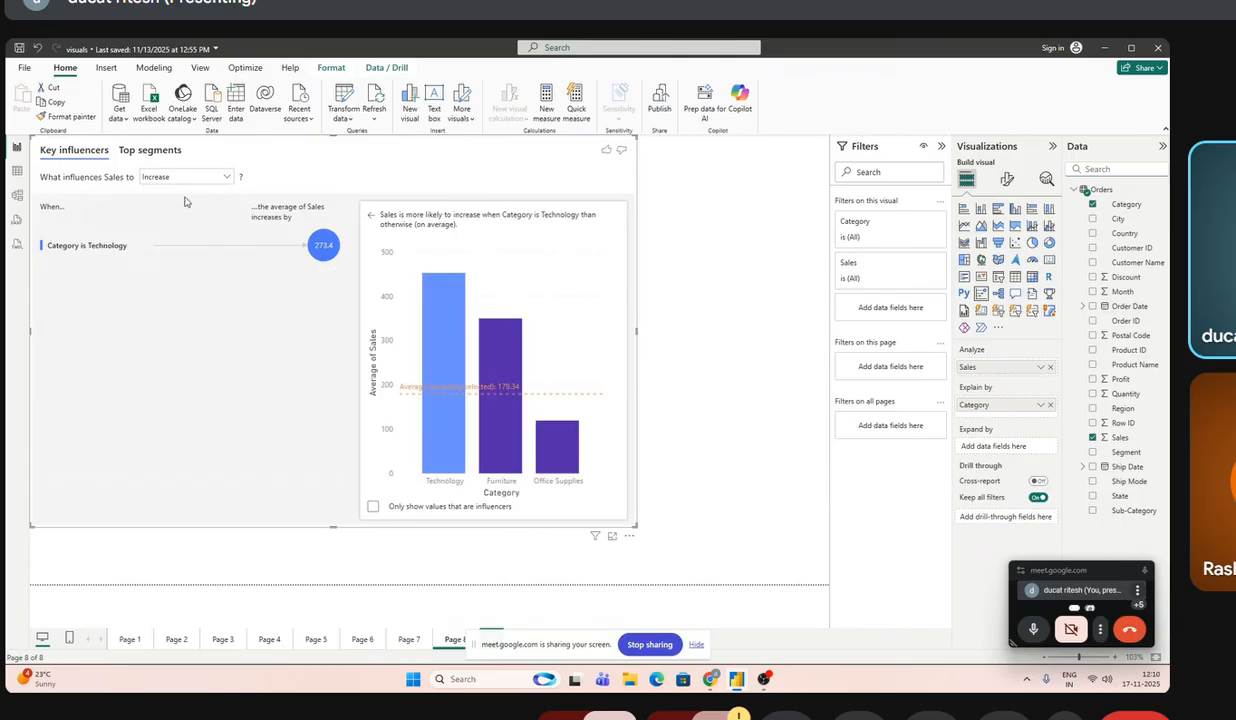
click(200, 180)
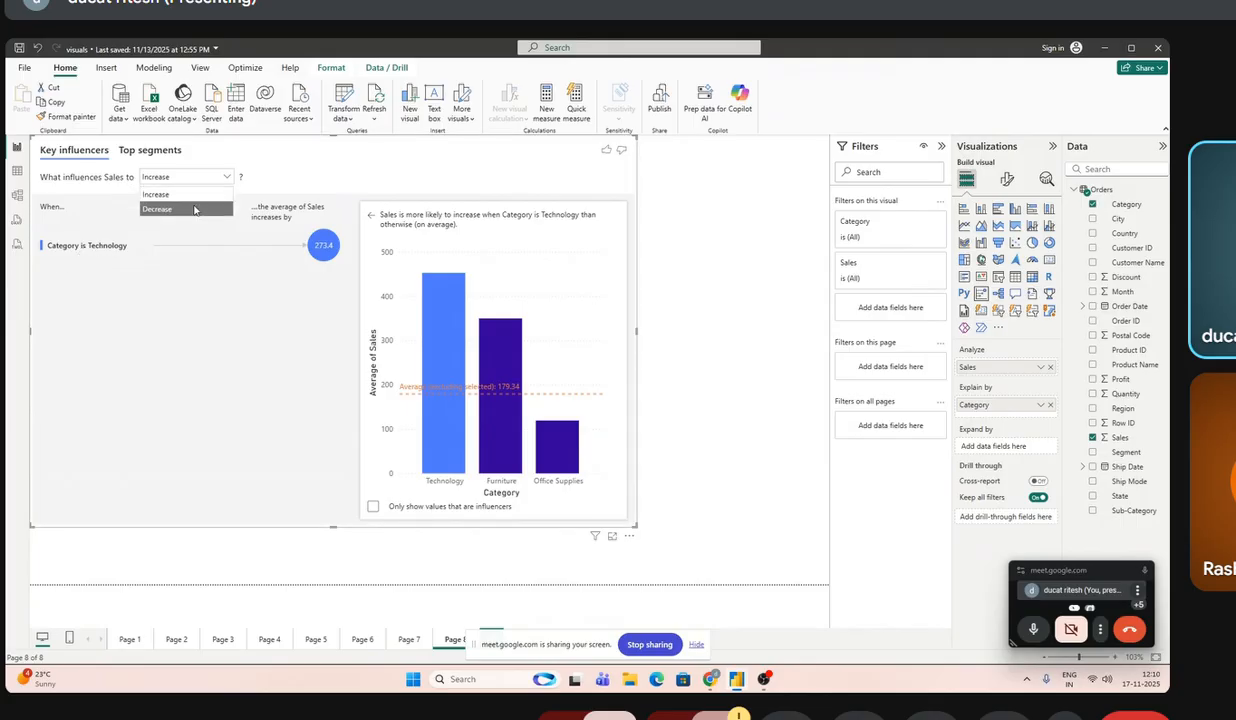
click(189, 209)
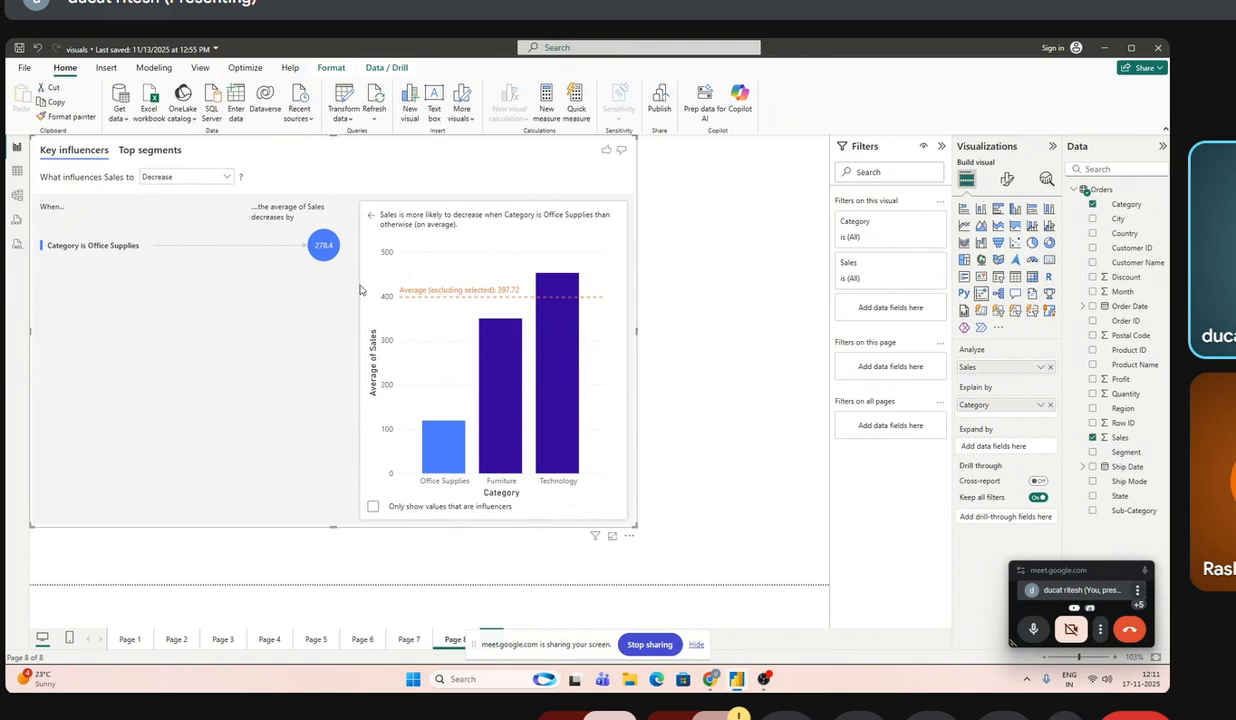
- Examine the Office Supplies influencer bubble and its effect on the average of Sales
click(323, 246)
click(324, 247)
click(322, 249)
click(321, 248)
click(321, 248)
click(321, 248)
click(322, 249)
click(324, 250)
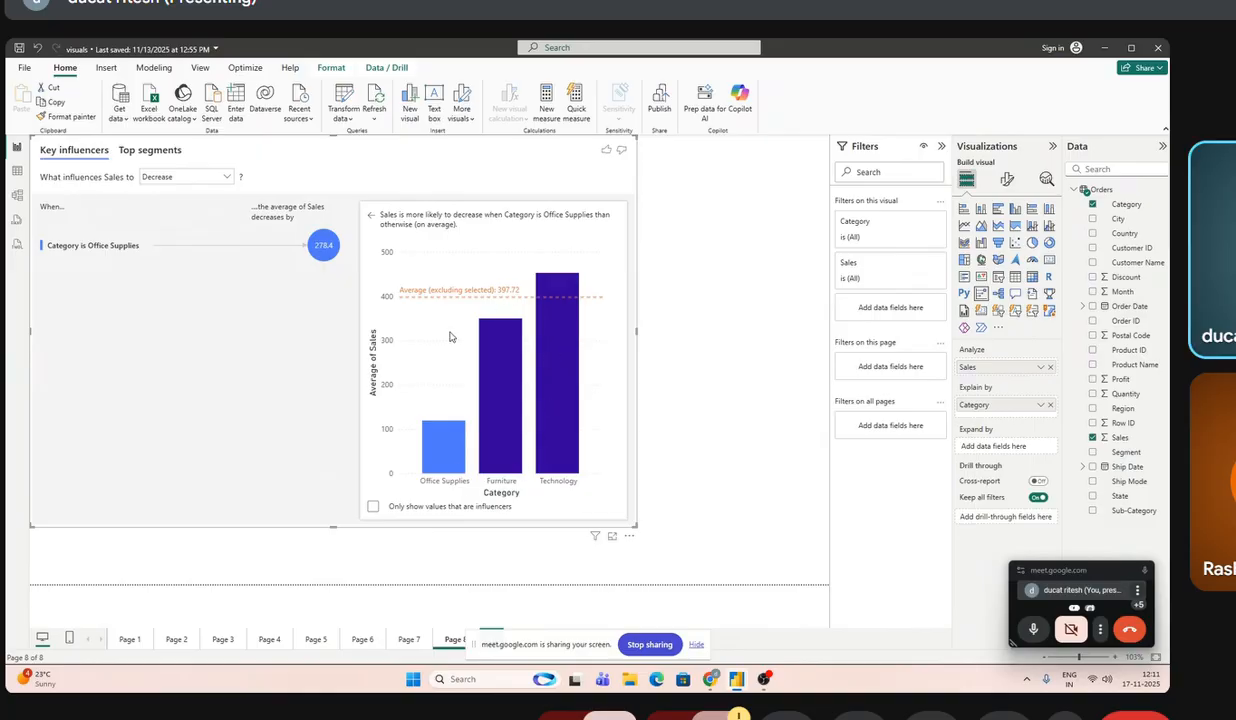
- Try explaining Sales by Region instead of Category, and return the explanatory field to Category
click(1050, 405)
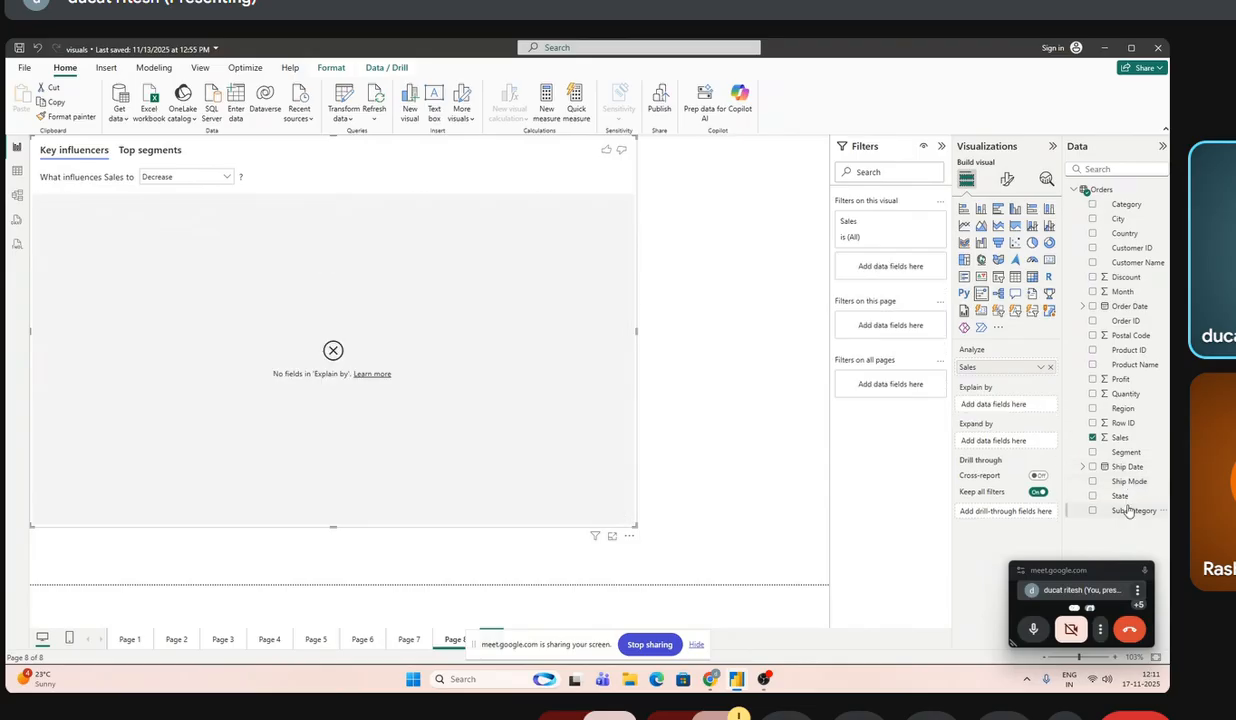
drag(1120, 410, 1018, 410)
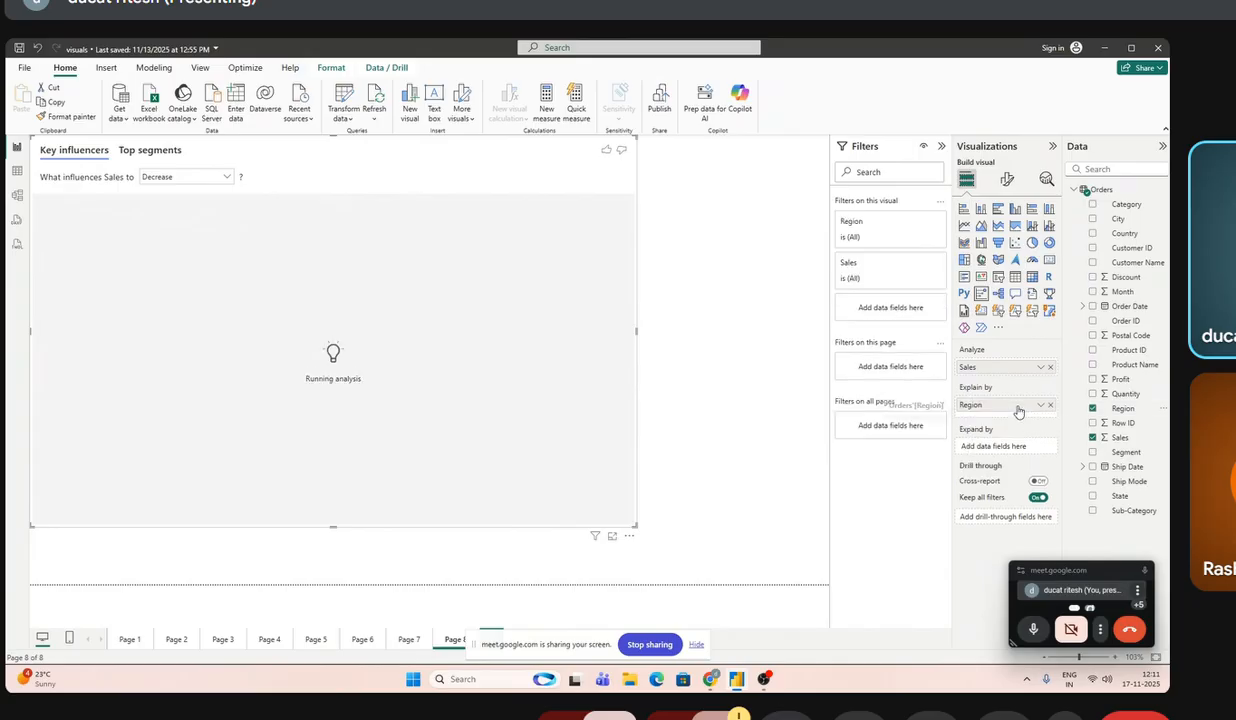
click(1050, 405)
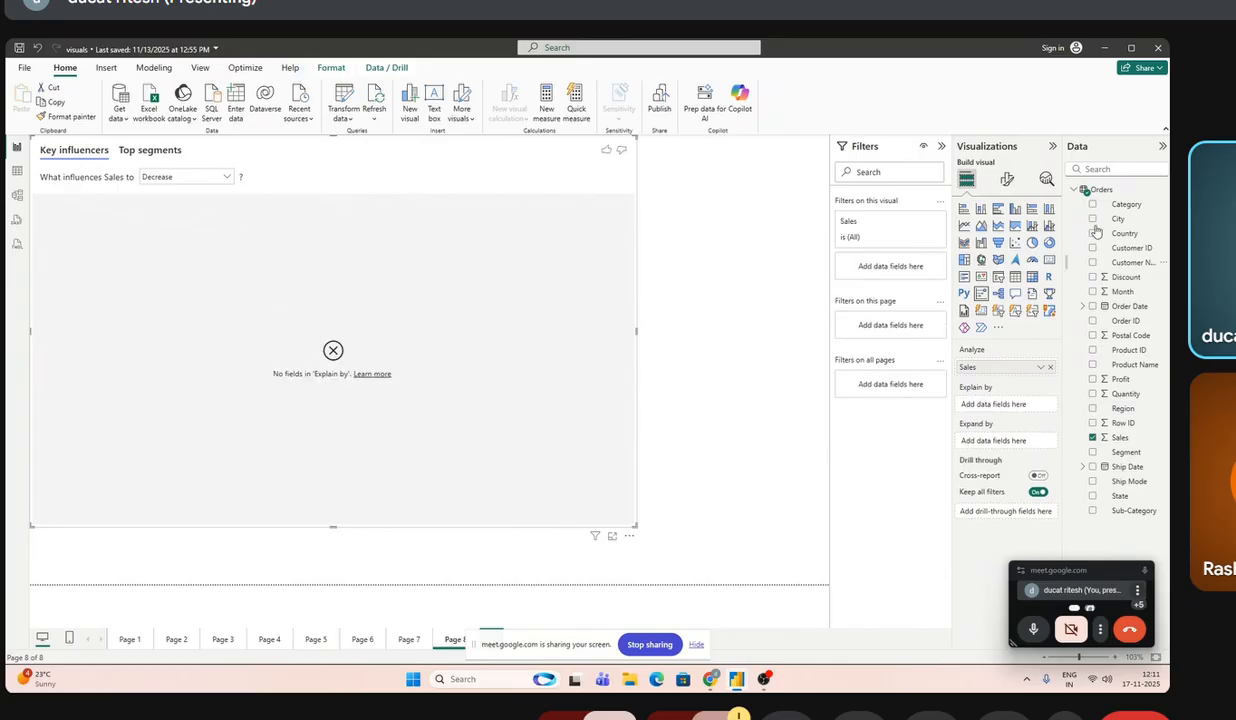
drag(1120, 205, 1010, 405)
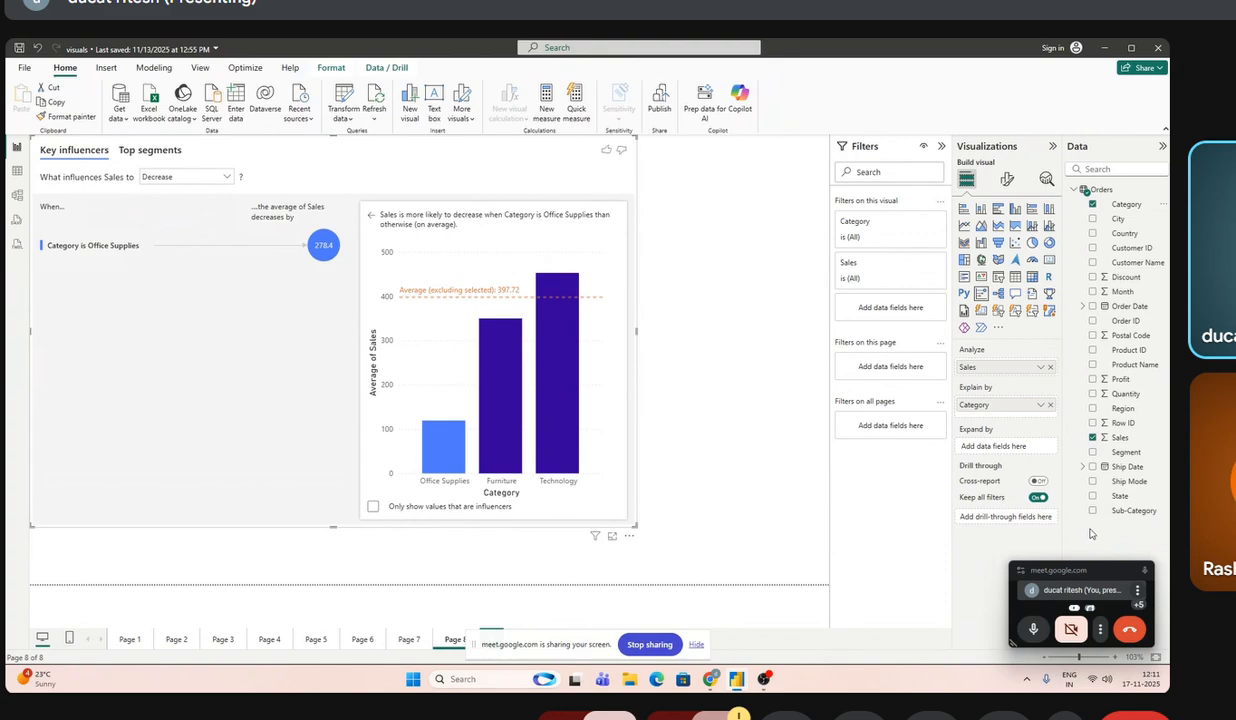
- Try Profit as the analyzed field, restore Sales, and inspect the Technology column's details in the average Sales chart
click(1051, 368)
drag(1073, 369, 990, 366)
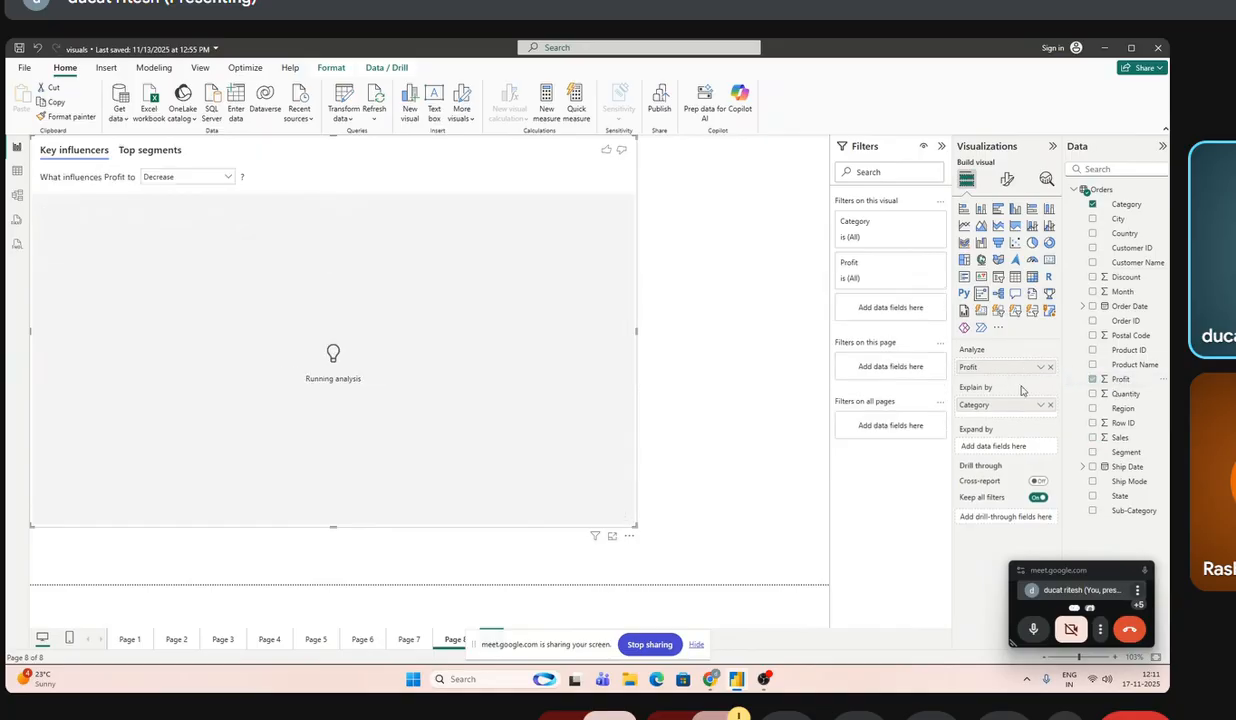
click(1051, 367)
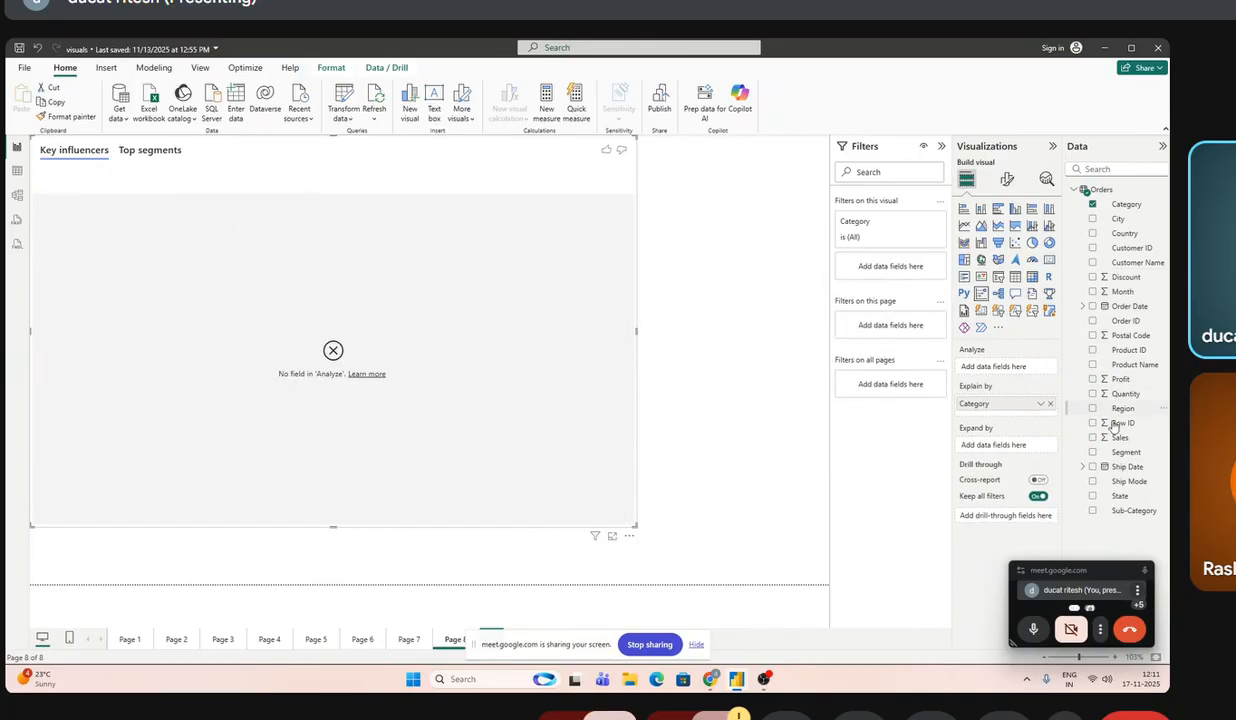
drag(1118, 447, 990, 366)
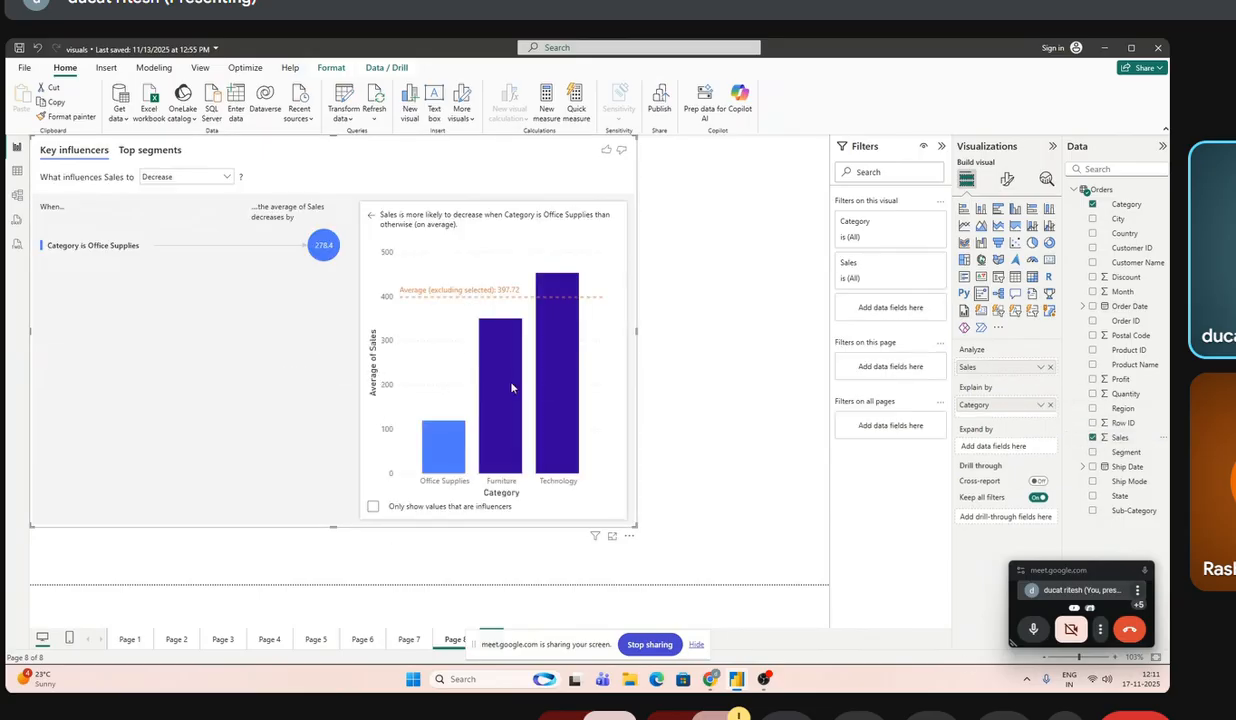
mouse_move(545, 385)
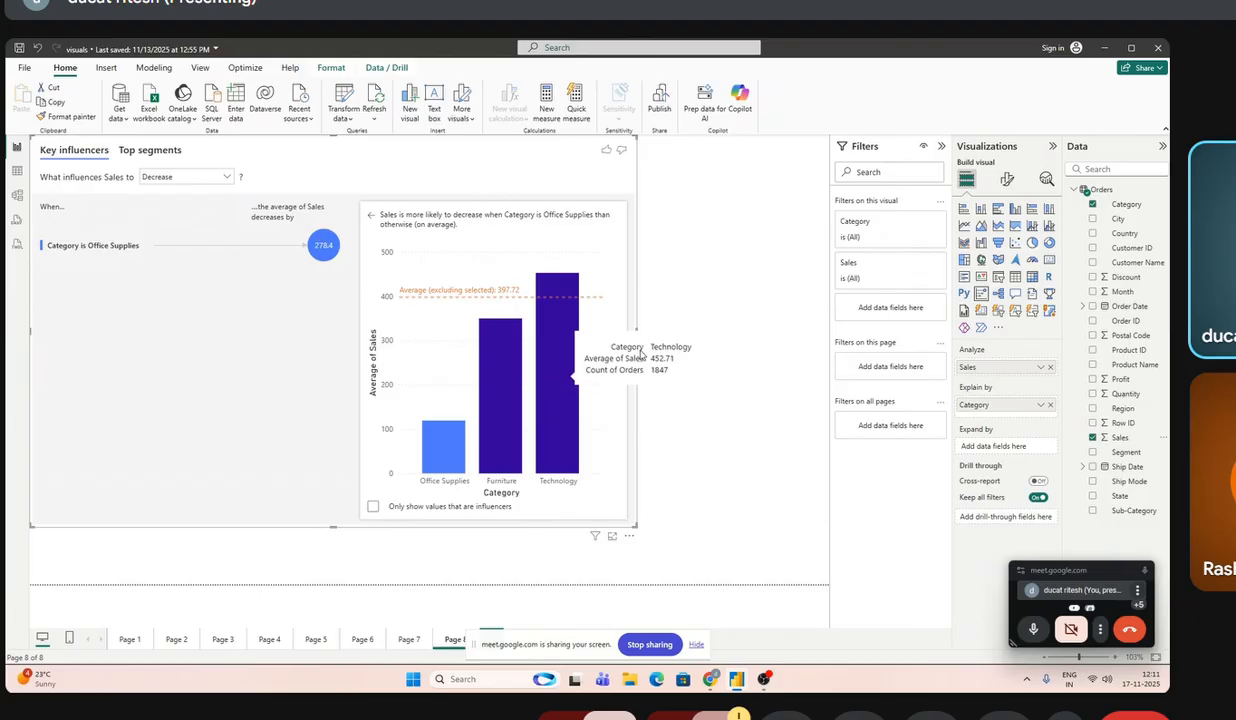
- Try explaining Sales by Ship Mode, and put Category back as the explanatory field
click(1050, 404)
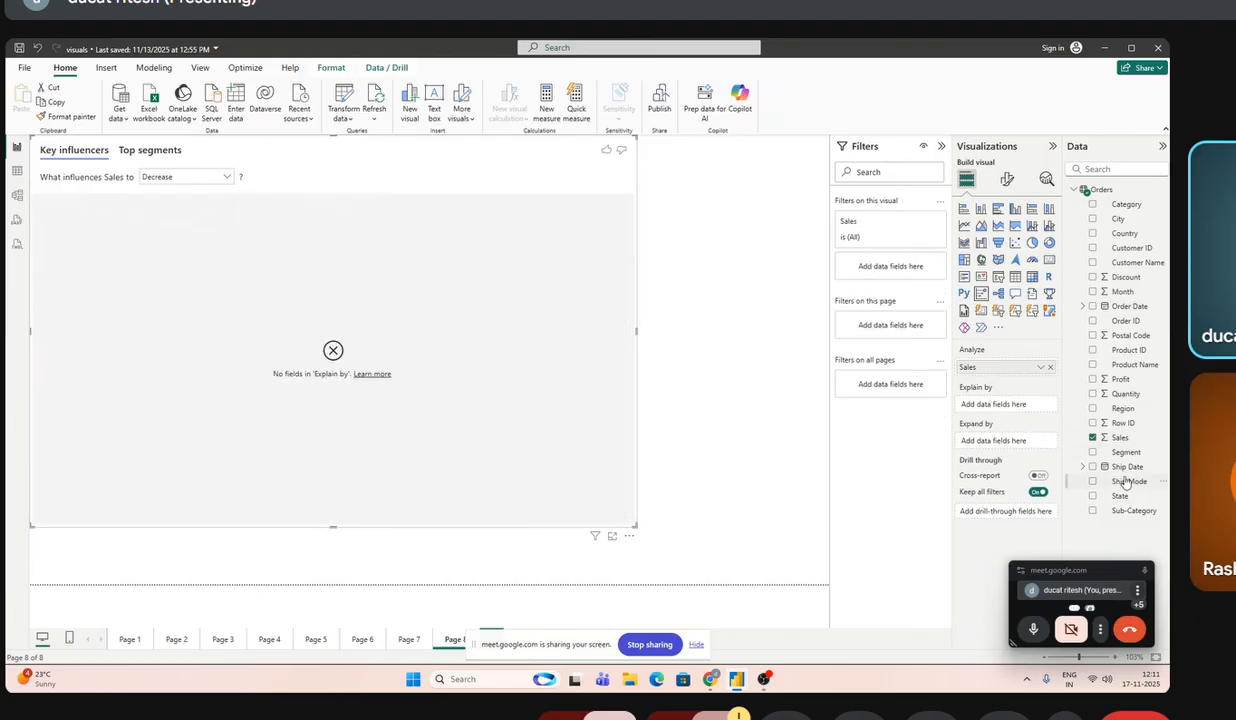
drag(1088, 478, 1000, 405)
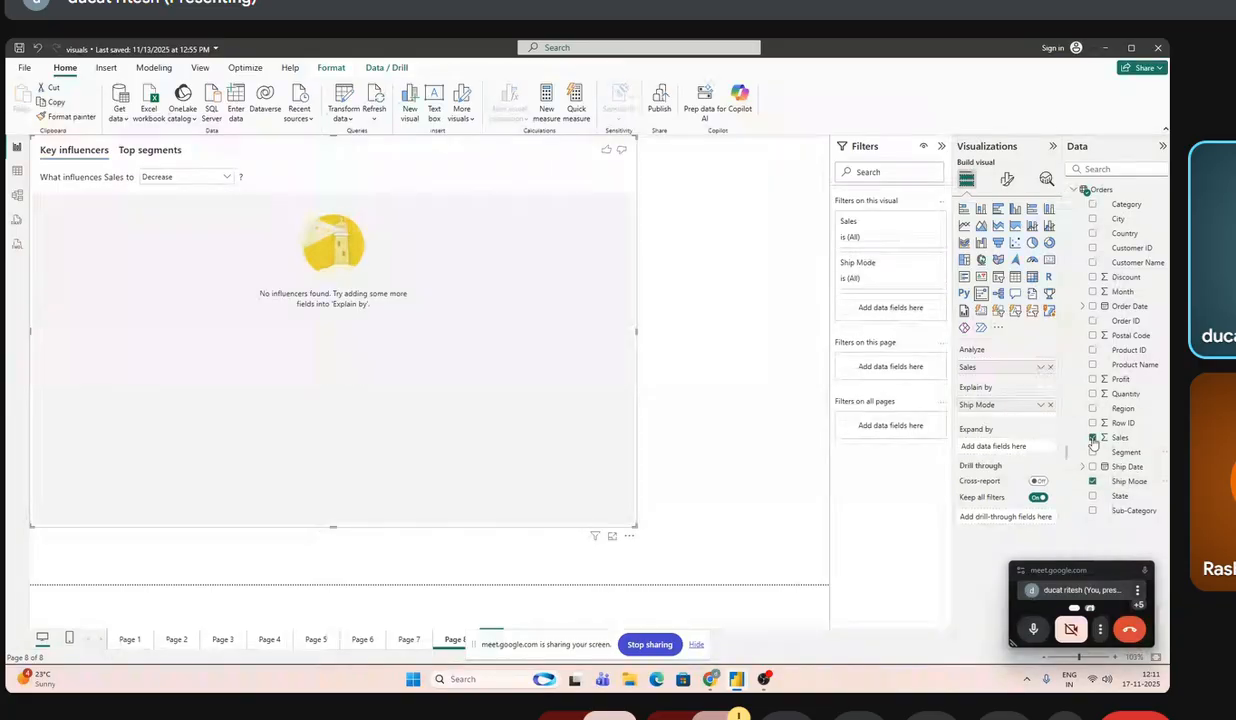
click(1050, 404)
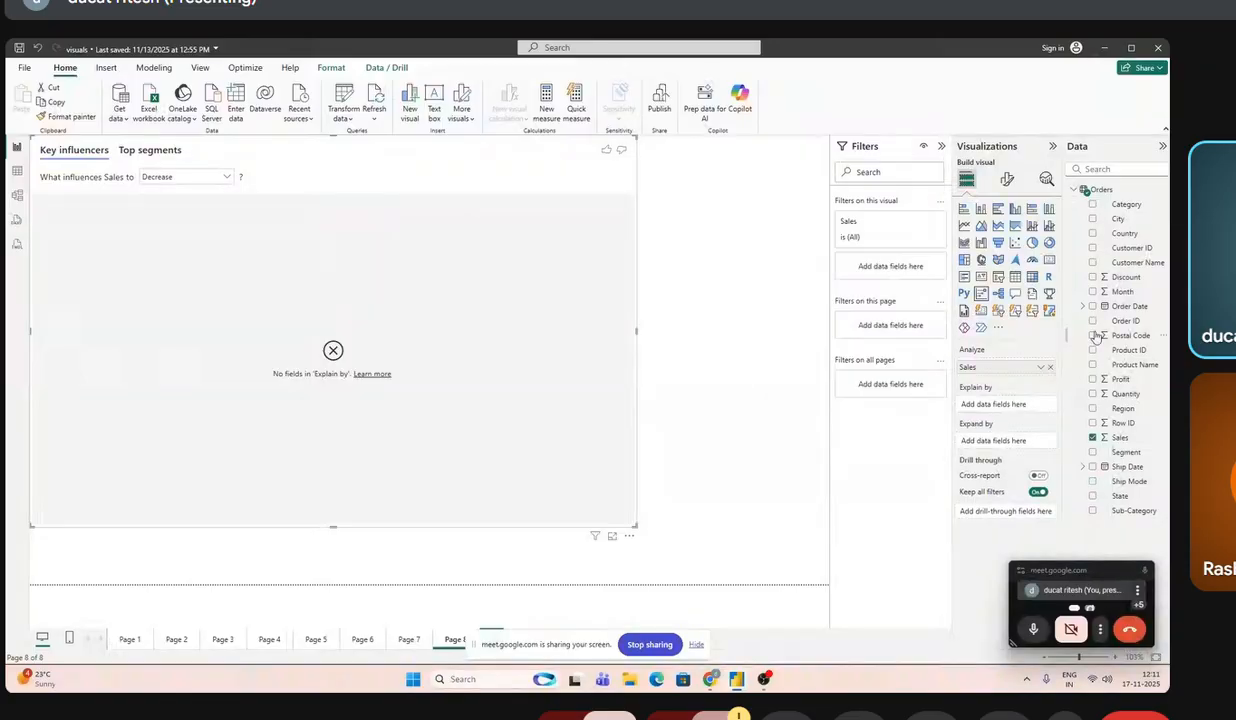
drag(1095, 204, 960, 405)
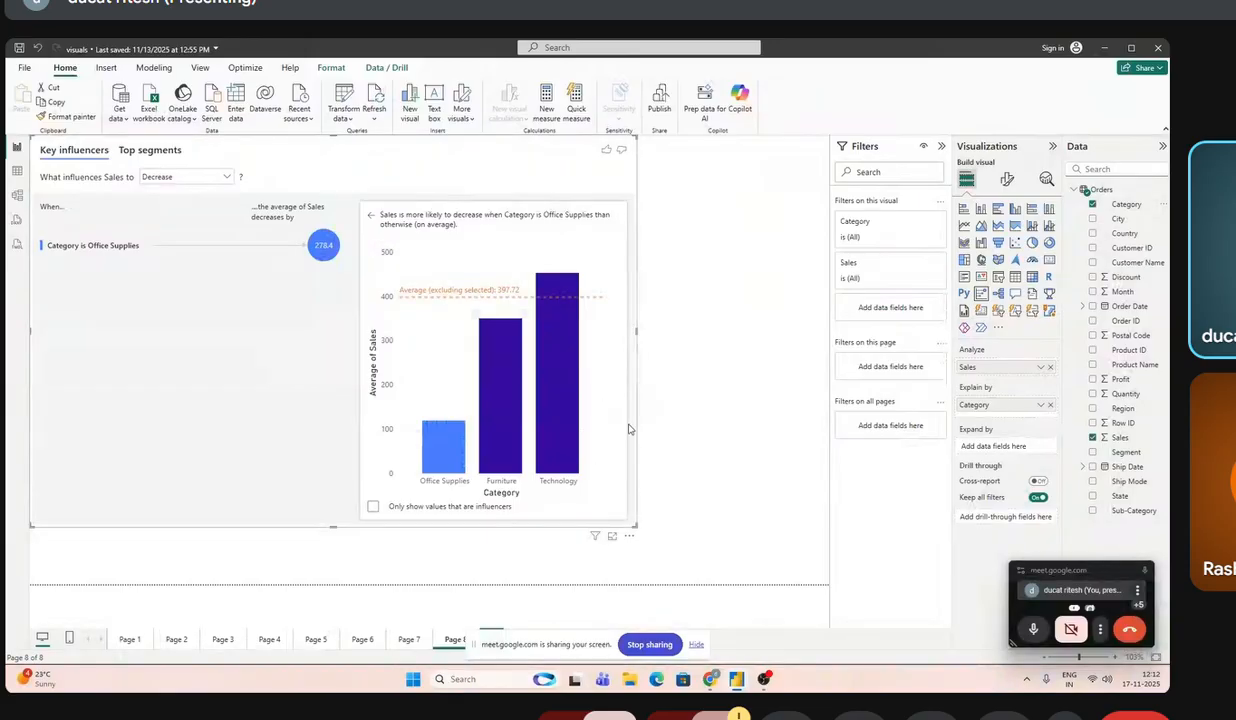
- Reselect the key influencers visual and shrink it to less than half its width, with a slightly reduced height
click(650, 534)
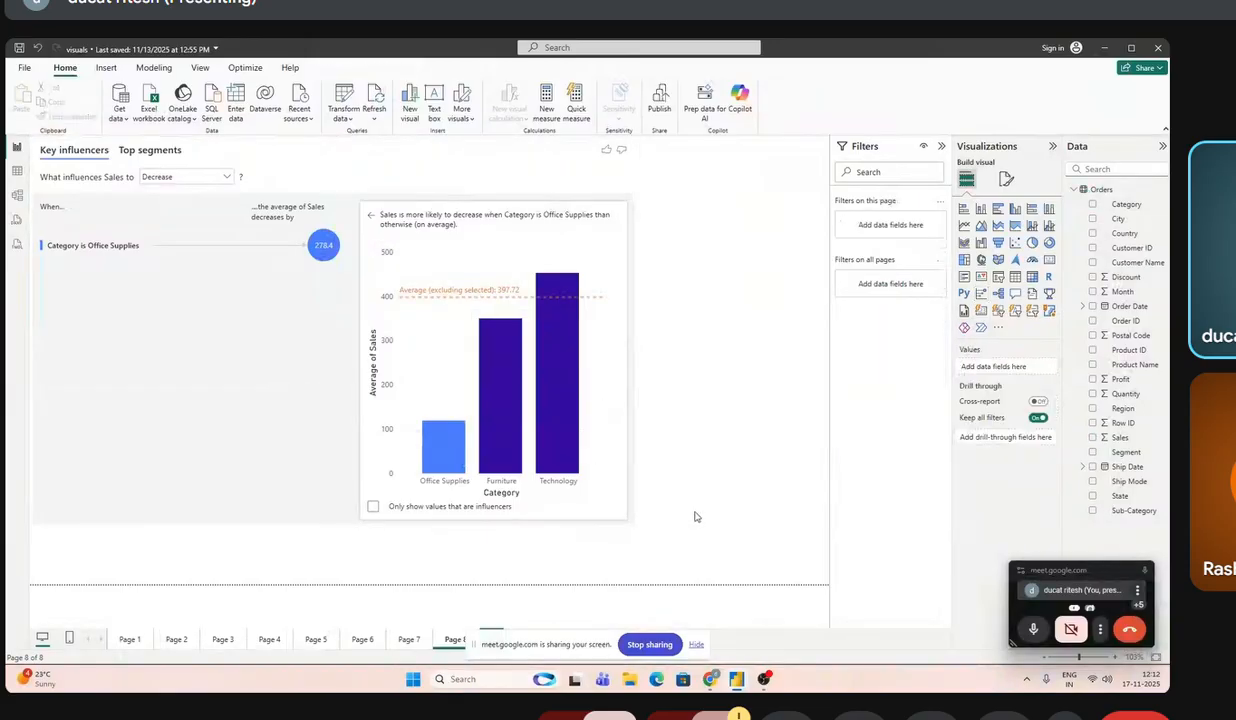
click(601, 516)
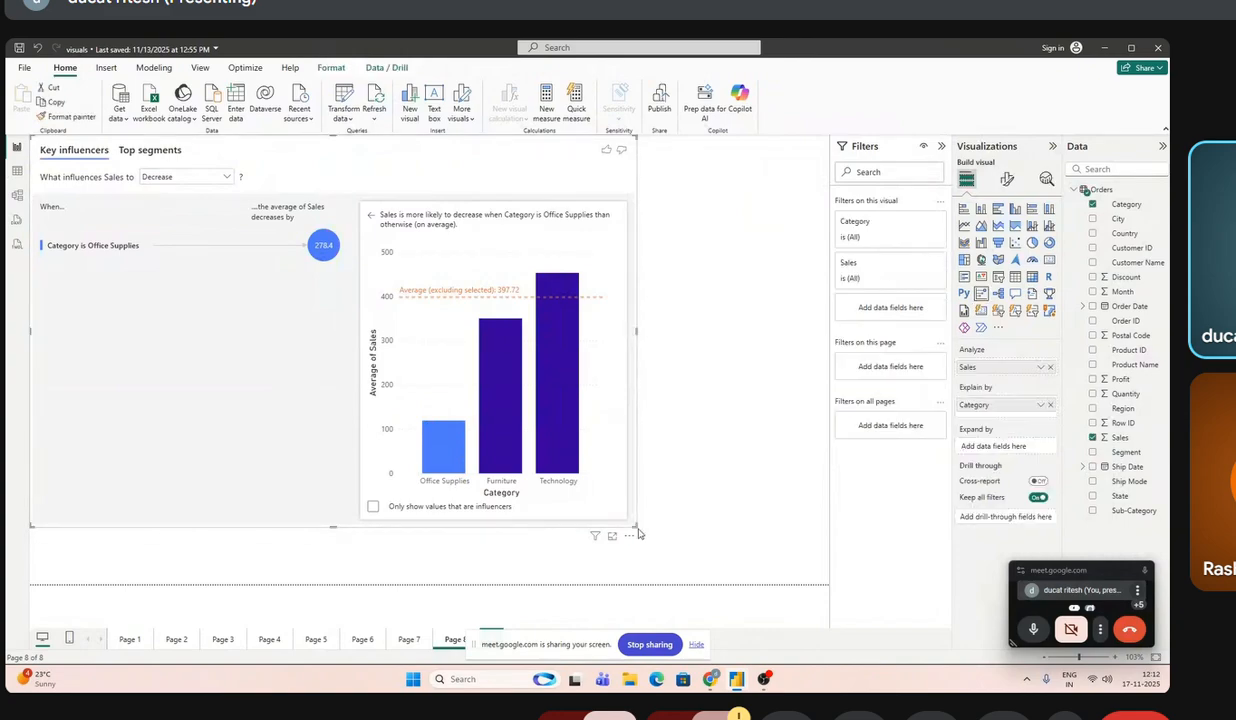
drag(629, 522, 283, 507)
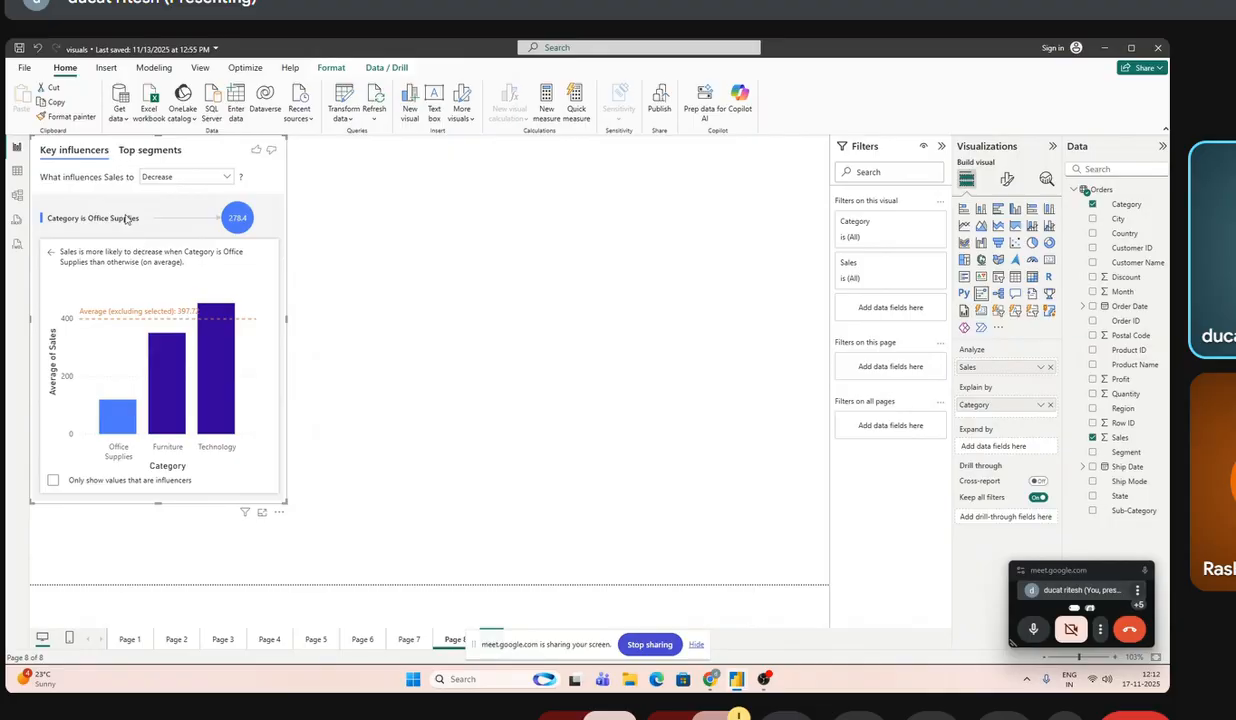
- Show the top segments where Sales is more likely to be High, and widen the visual so its text fits
click(144, 152)
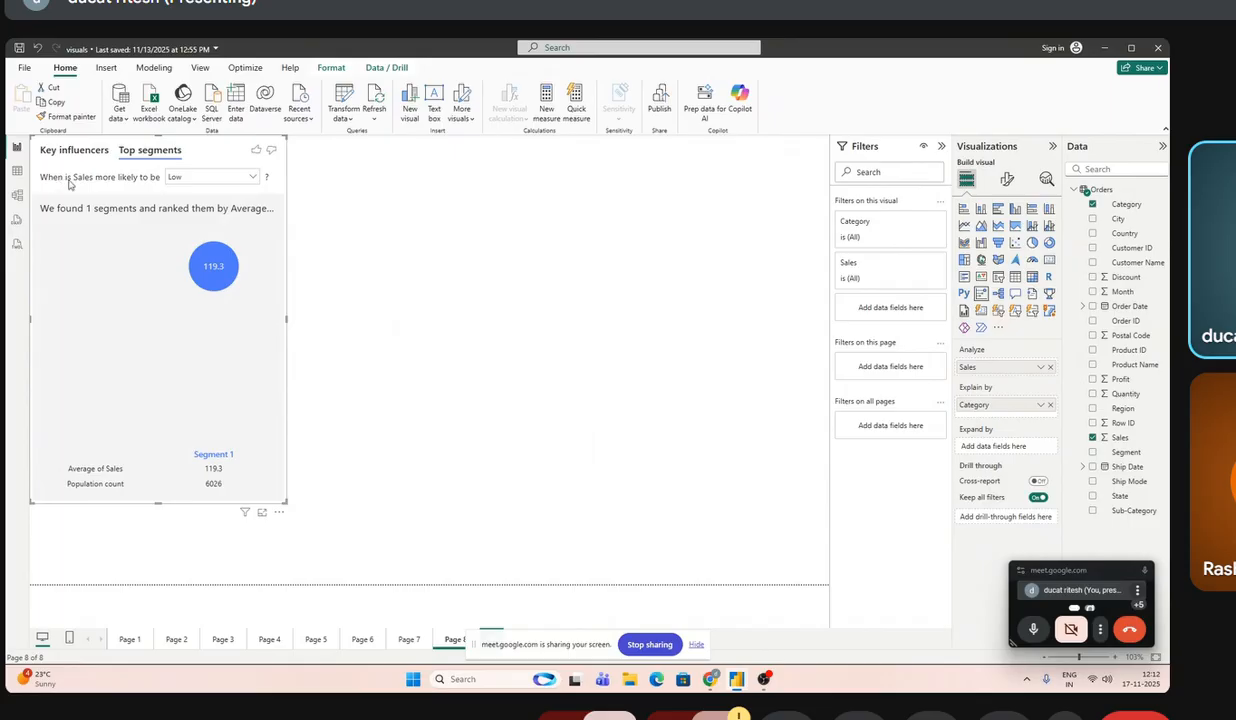
click(252, 177)
click(239, 195)
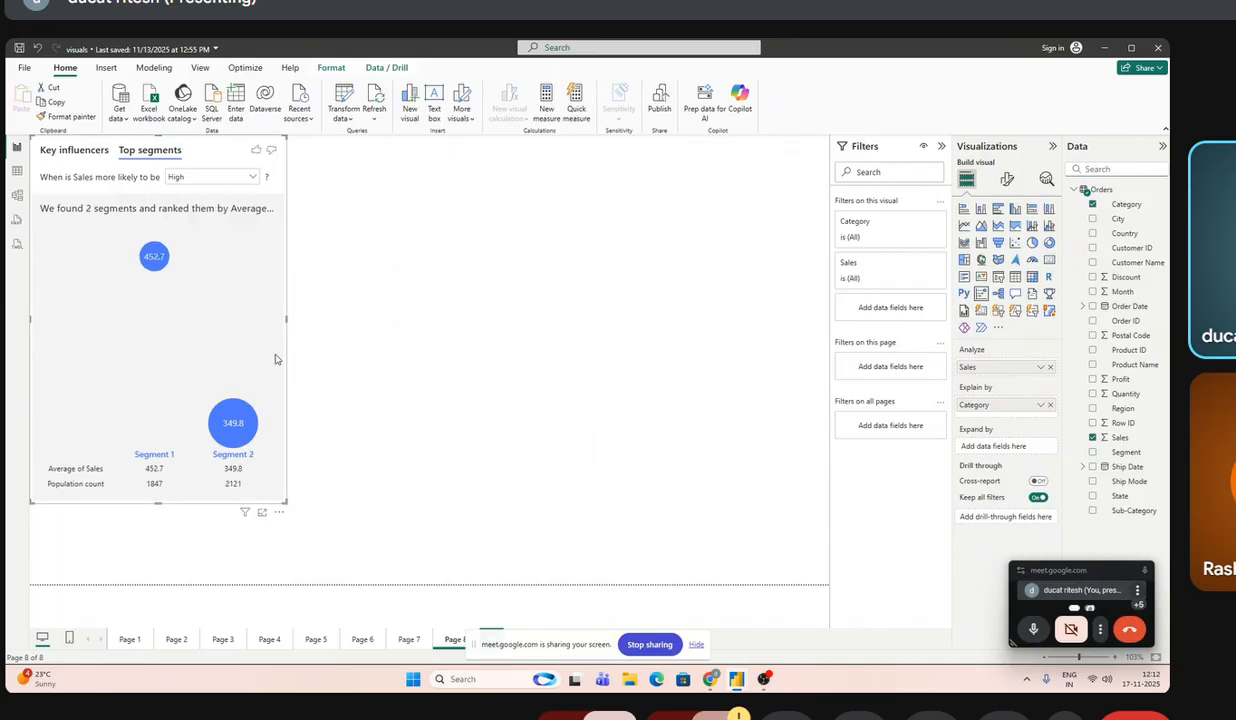
drag(287, 320, 632, 376)
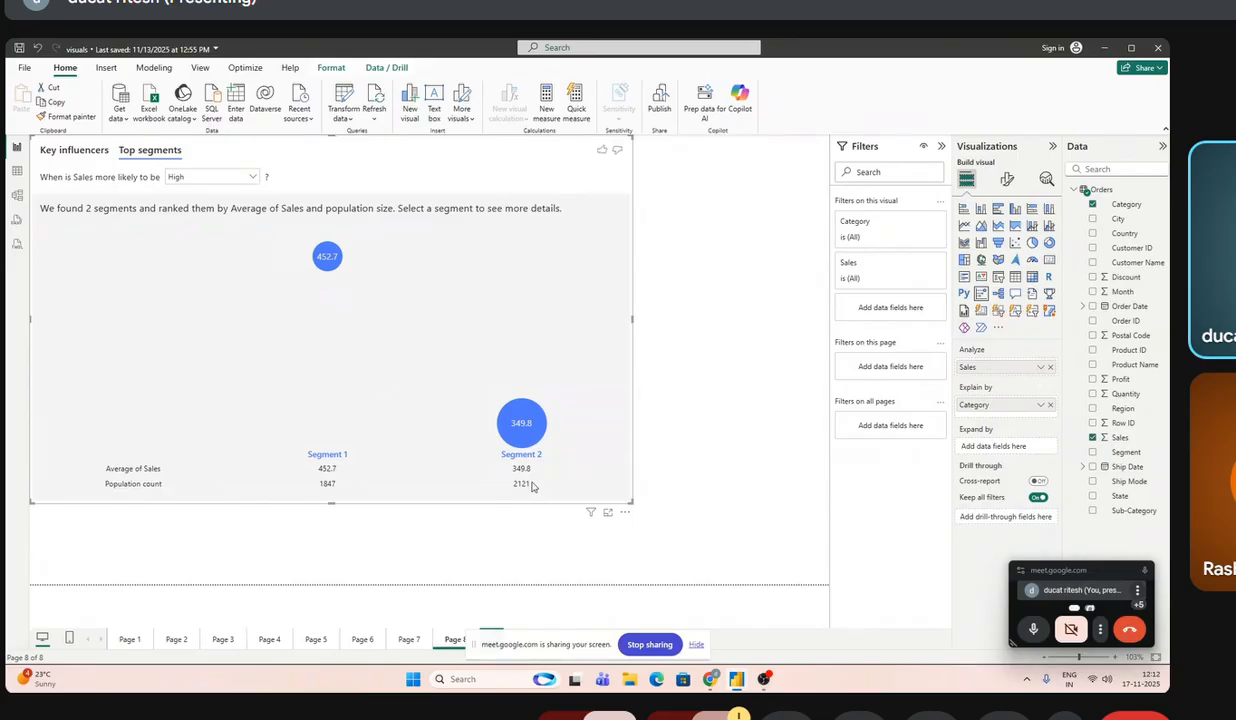
- Examine the details of Segment 1 and Segment 2 for High Sales, switching between the two bubbles
click(327, 256)
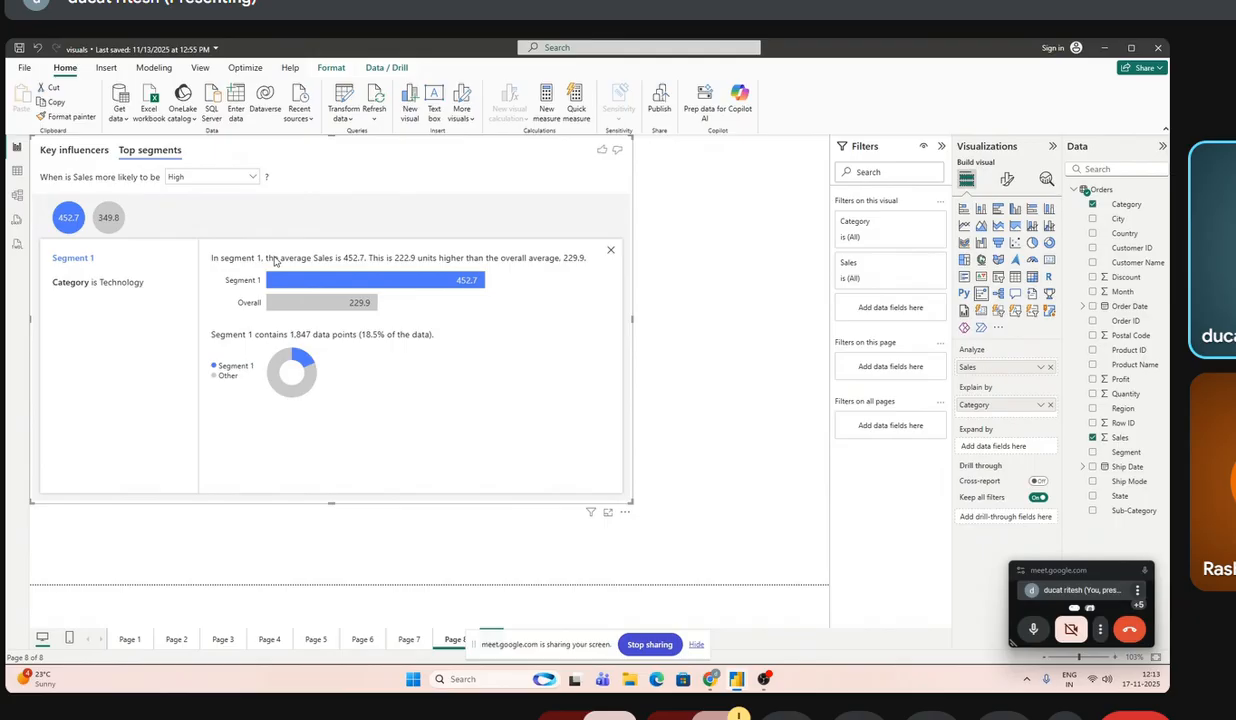
drag(275, 261, 303, 261)
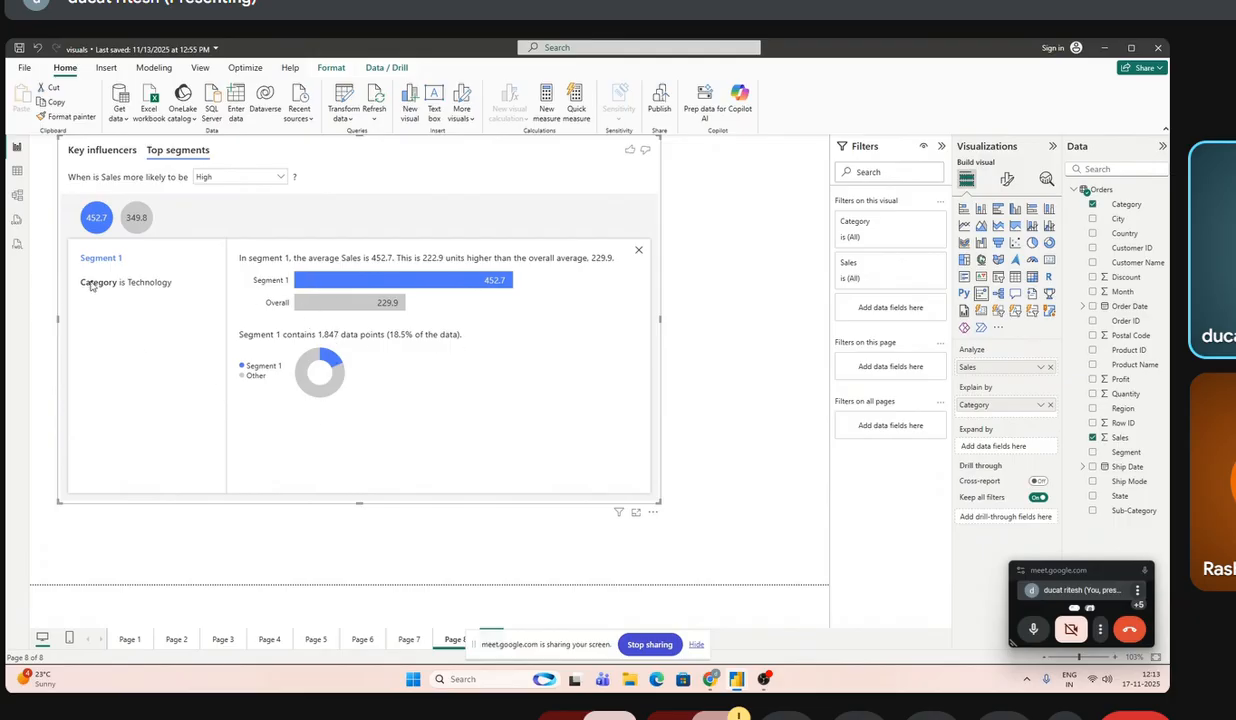
click(137, 220)
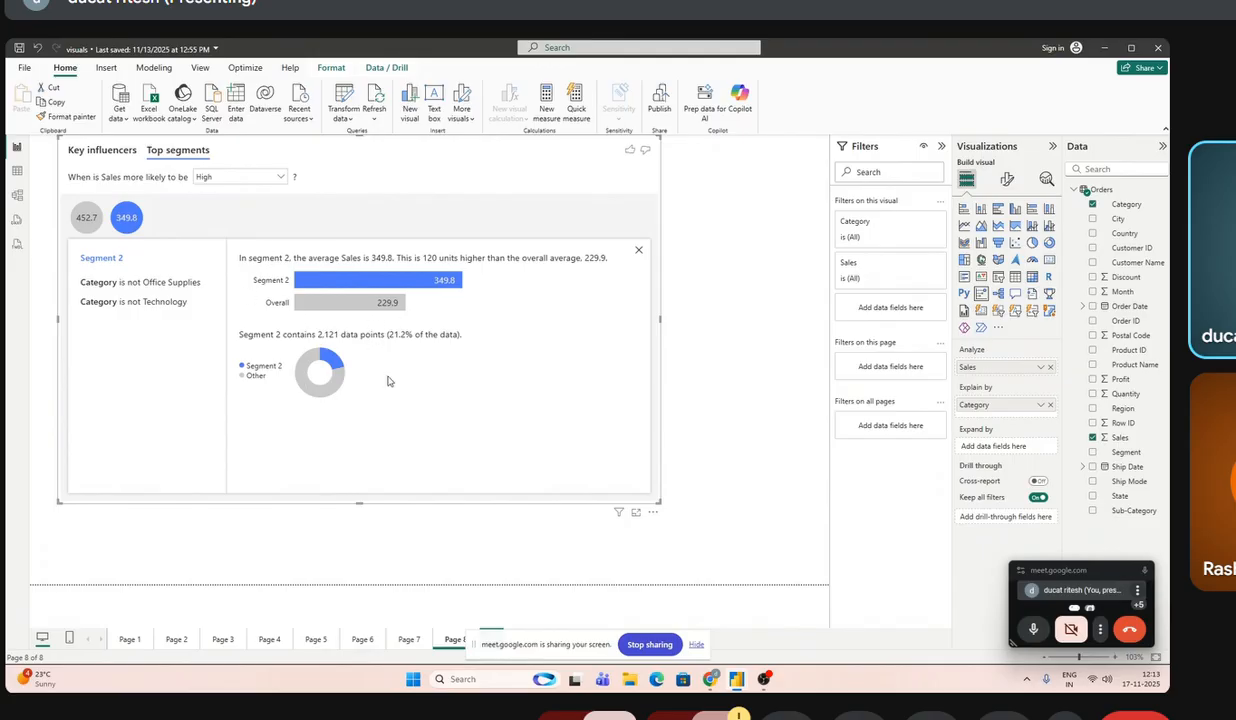
click(86, 217)
click(126, 218)
- Switch the top segments analysis to Low Sales and open the details of its Segment 1
click(262, 177)
click(256, 210)
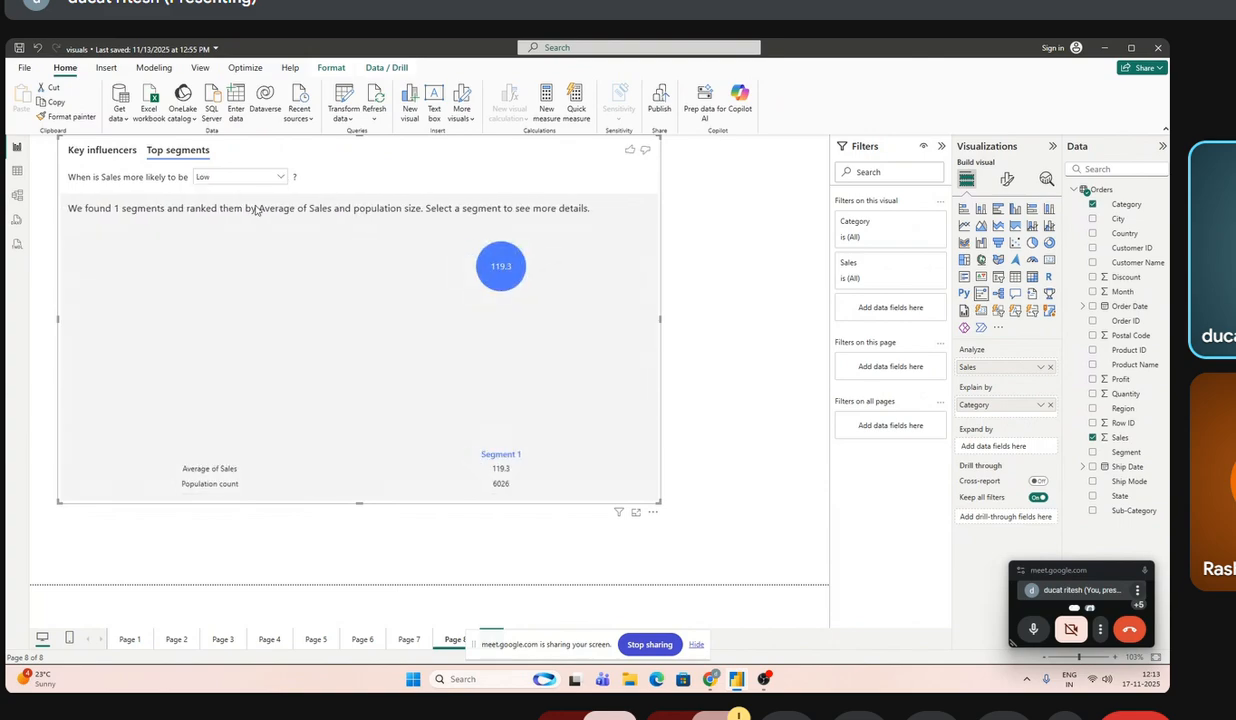
click(480, 266)
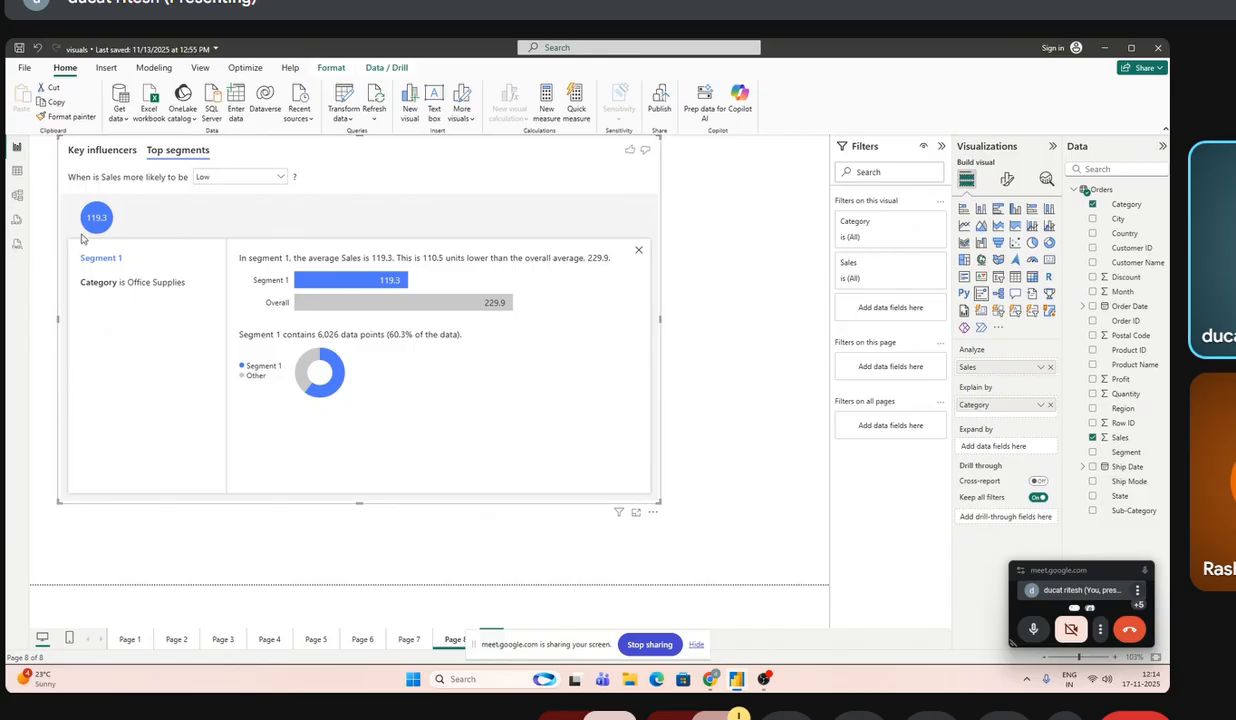
- Compare the High and Low segment views of Sales, ending on Low with Segment 1's details reopened
click(252, 177)
click(250, 200)
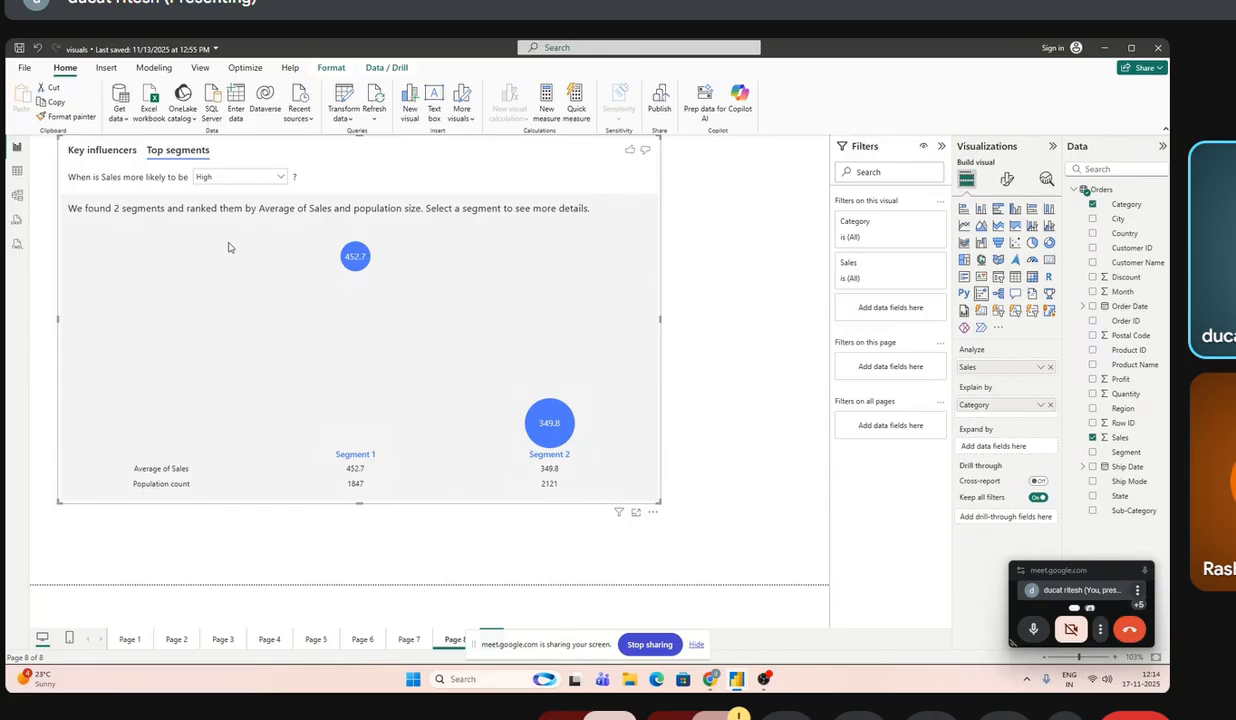
click(272, 180)
click(255, 200)
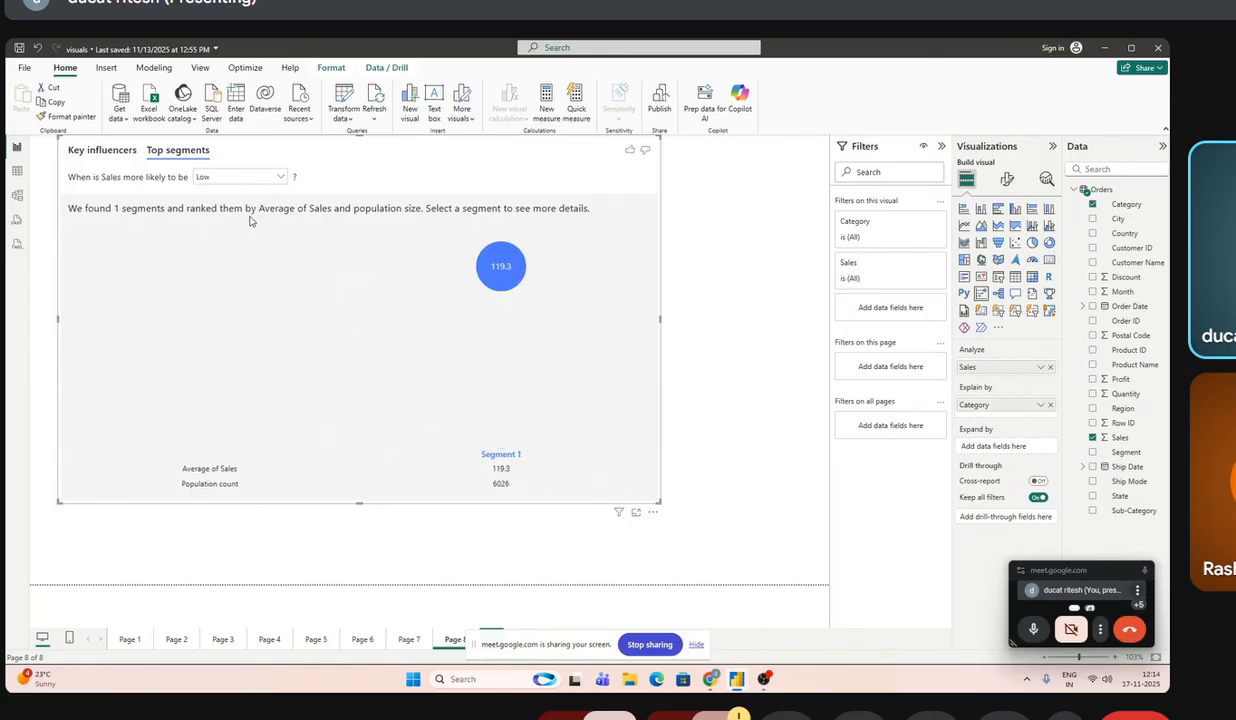
click(510, 270)
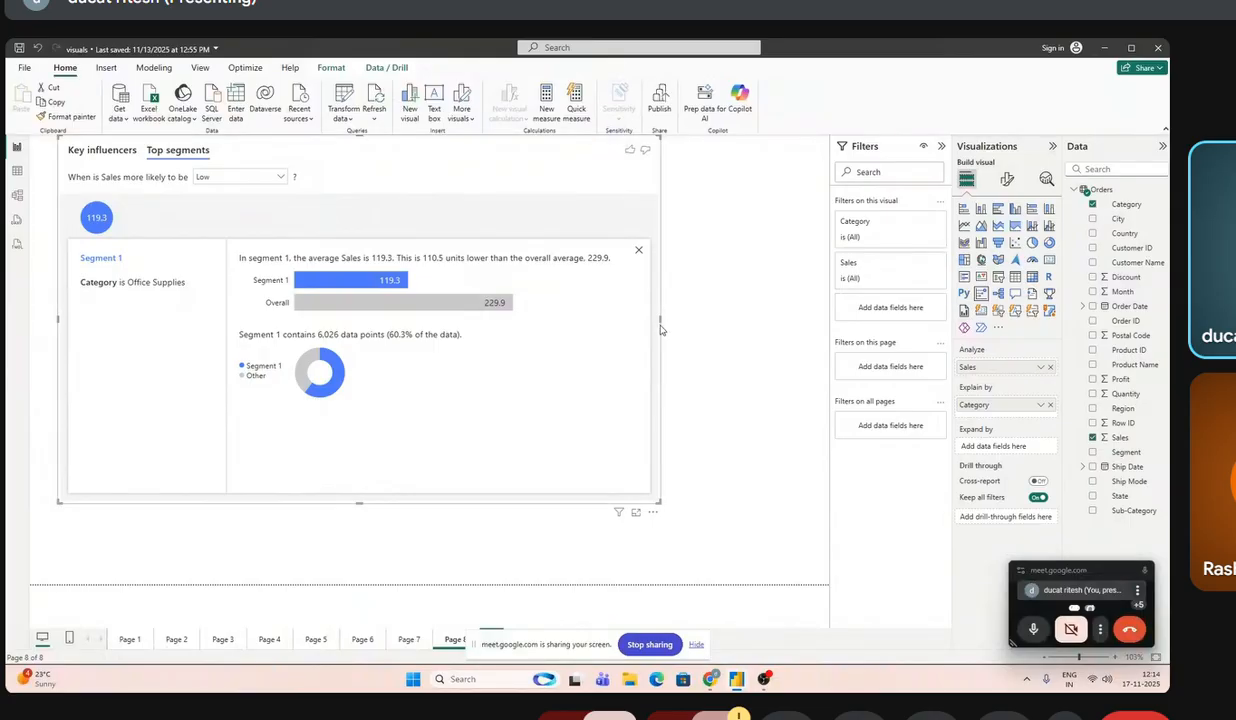
- Narrow the key influencers visual, extend it down to the page's lower edge, and move it against the page's left edge
drag(660, 319, 316, 445)
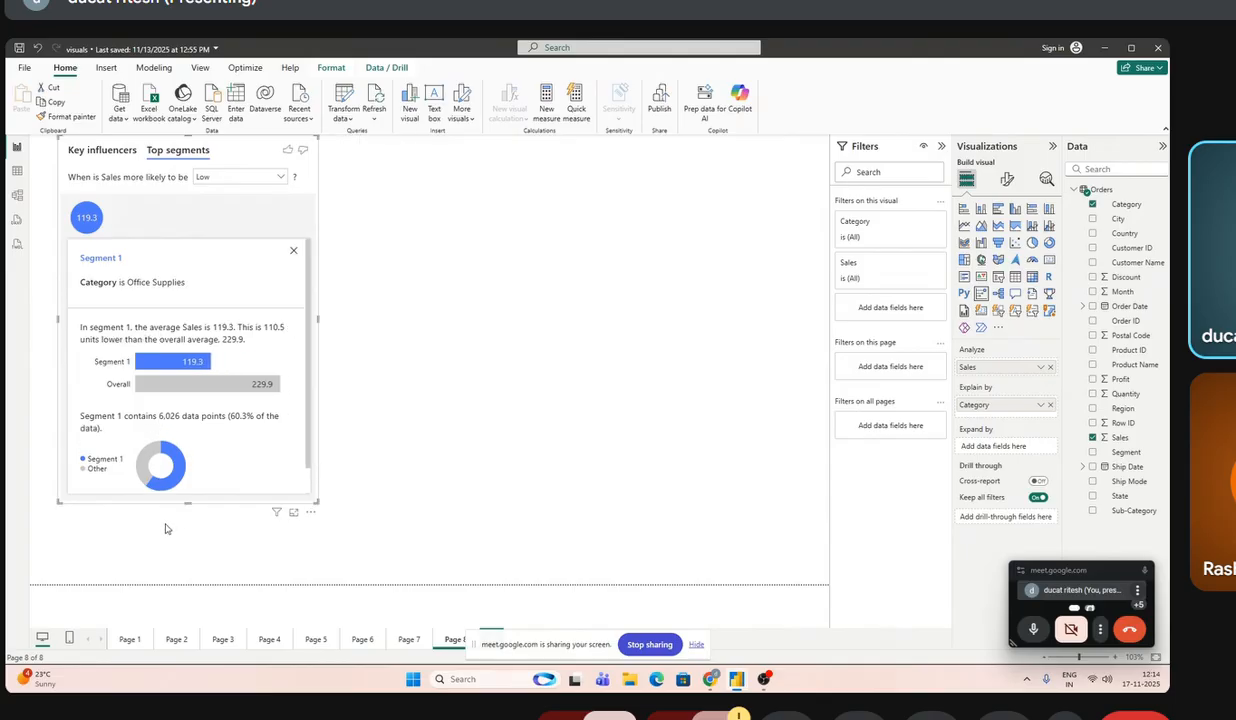
drag(188, 504, 185, 567)
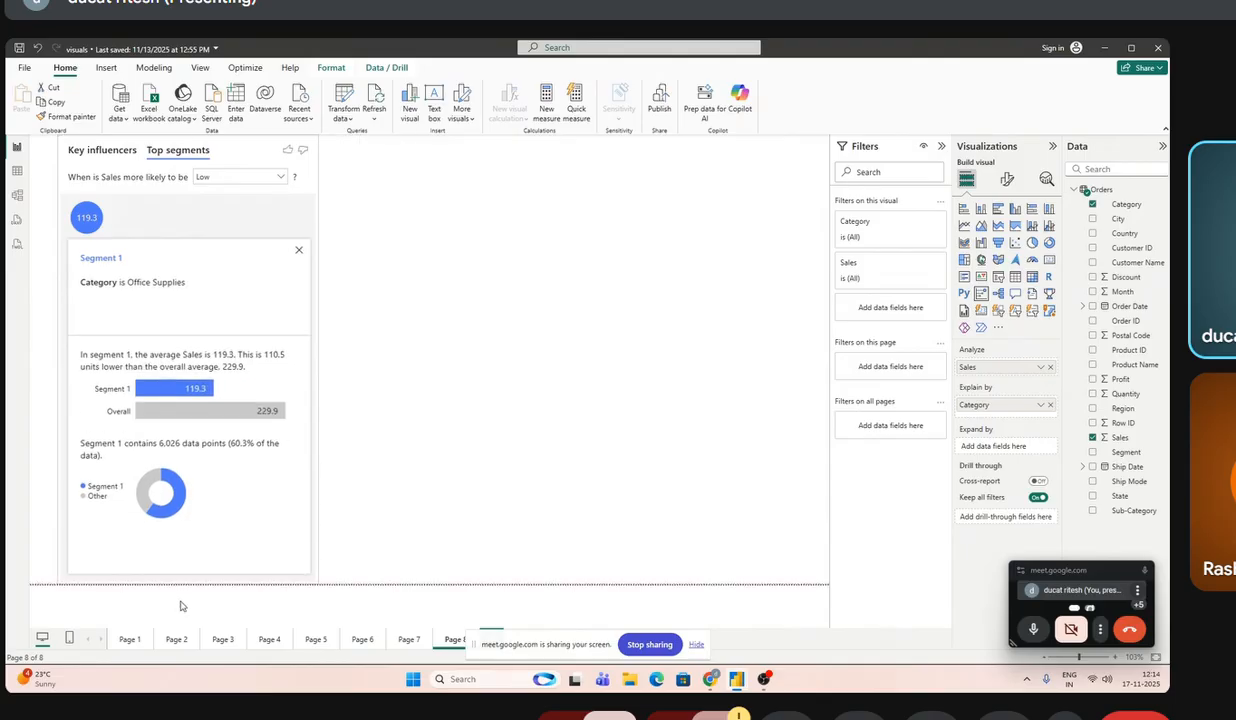
drag(226, 156, 198, 157)
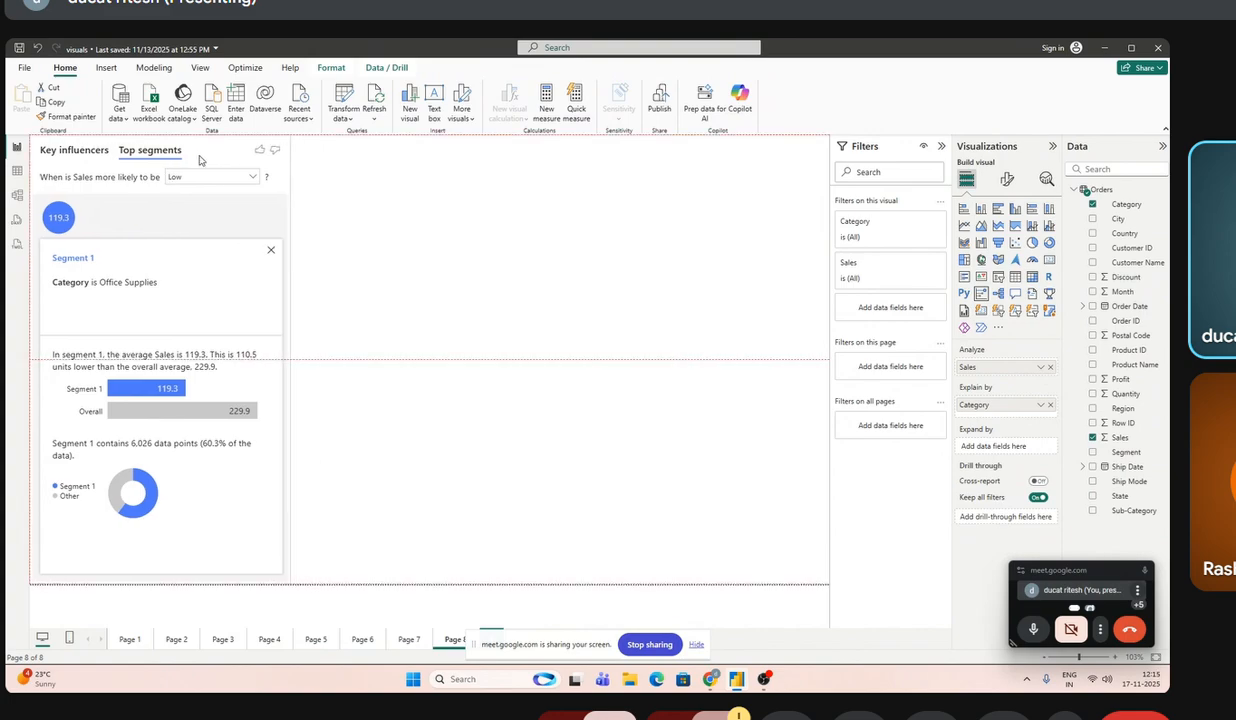
- Add a decomposition tree beside the key influencers visual and size it to fill the remaining page area
click(392, 341)
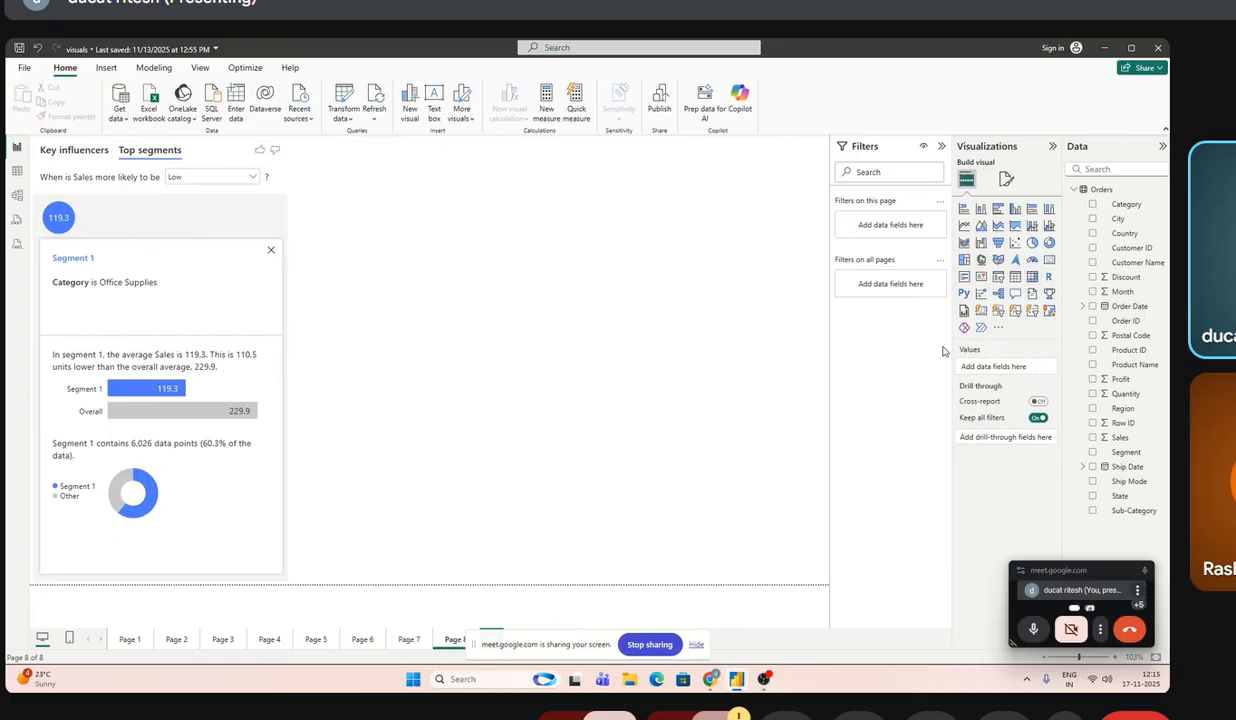
click(997, 293)
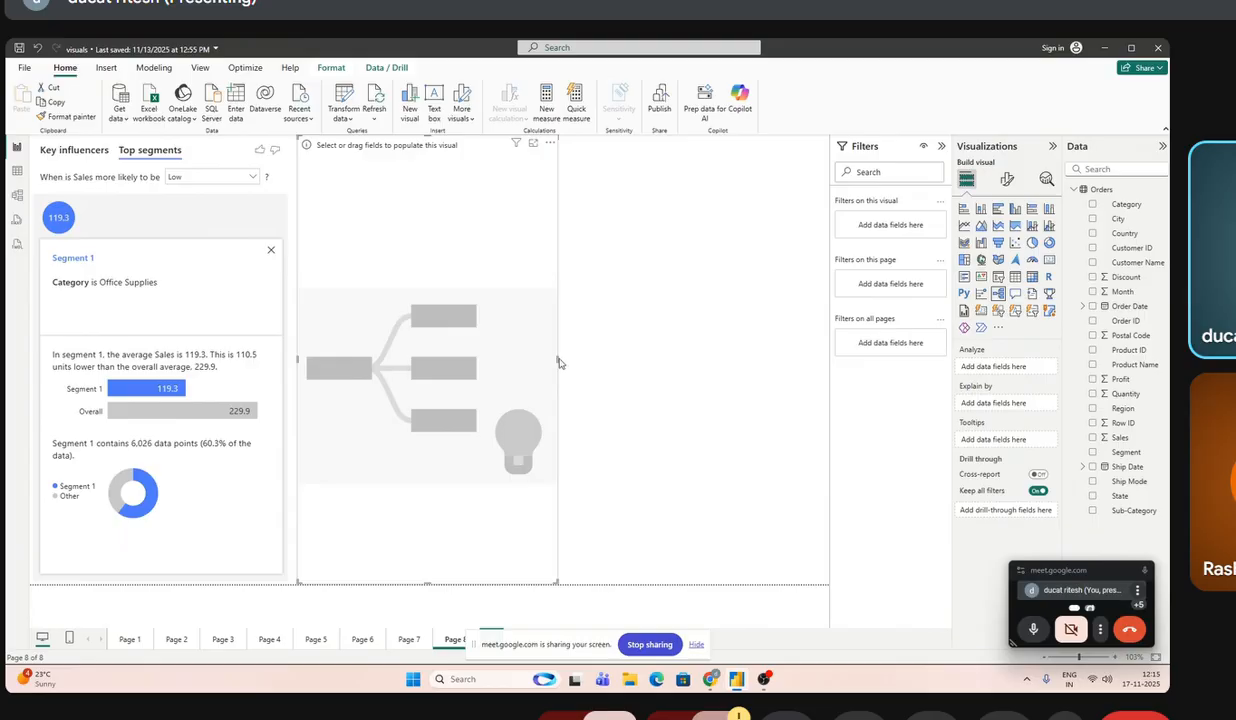
drag(561, 358, 811, 426)
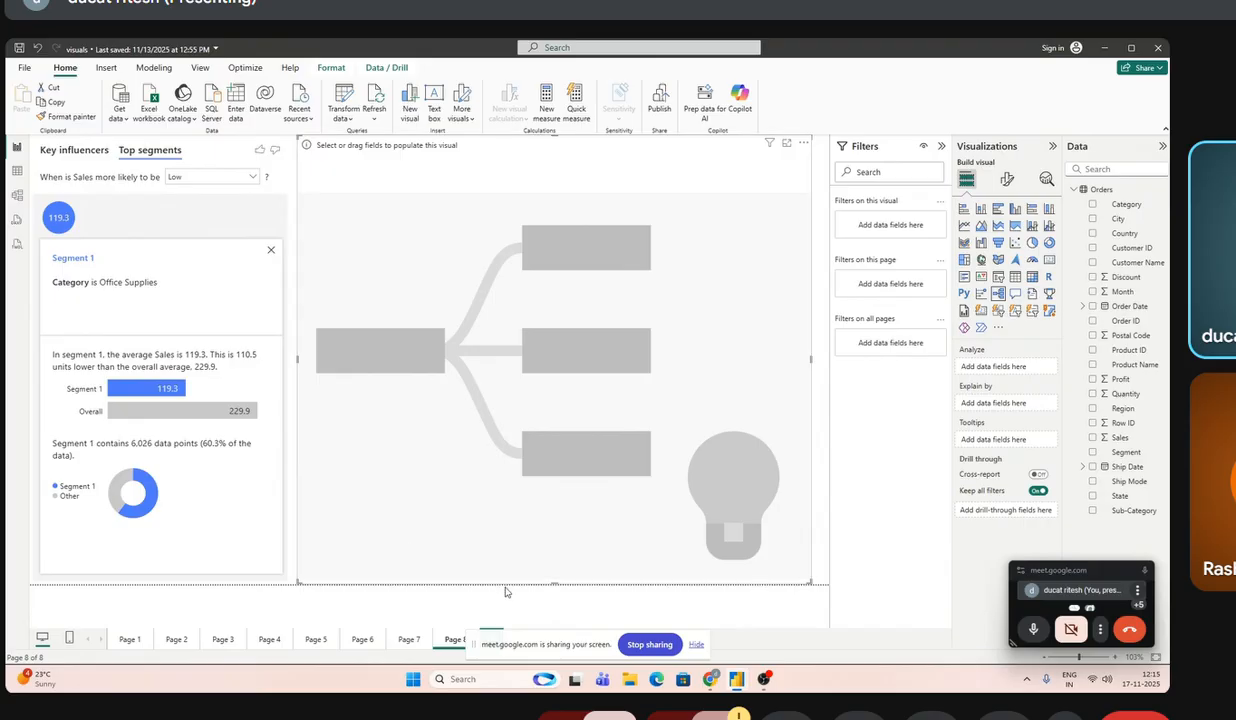
drag(554, 583, 541, 578)
drag(490, 180, 481, 180)
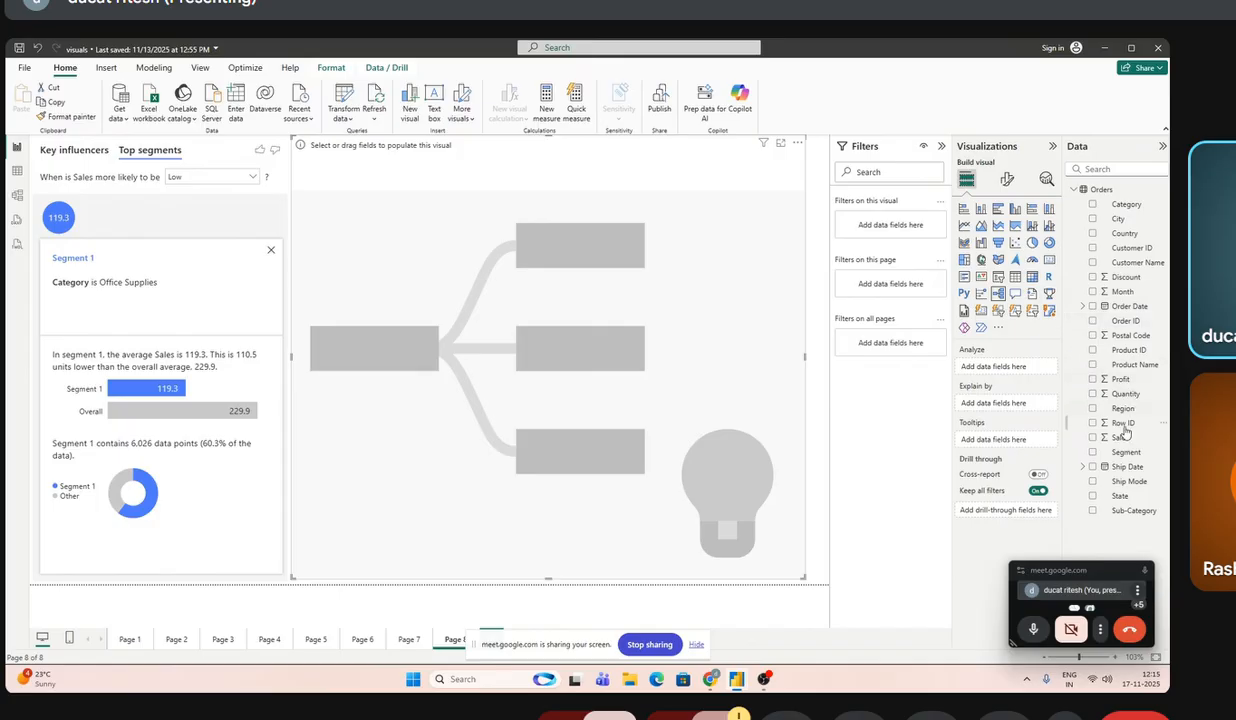
- Make the decomposition tree analyze Sales, explained by Category
drag(1120, 438, 993, 369)
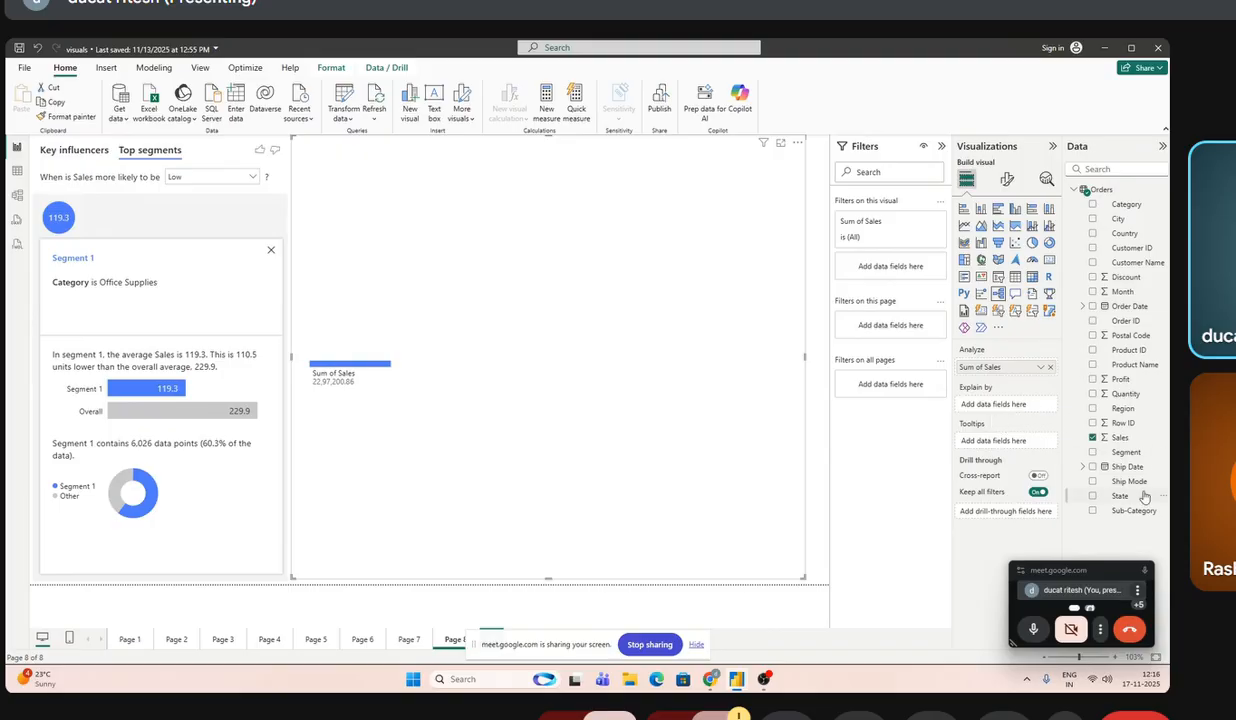
drag(1082, 204, 995, 402)
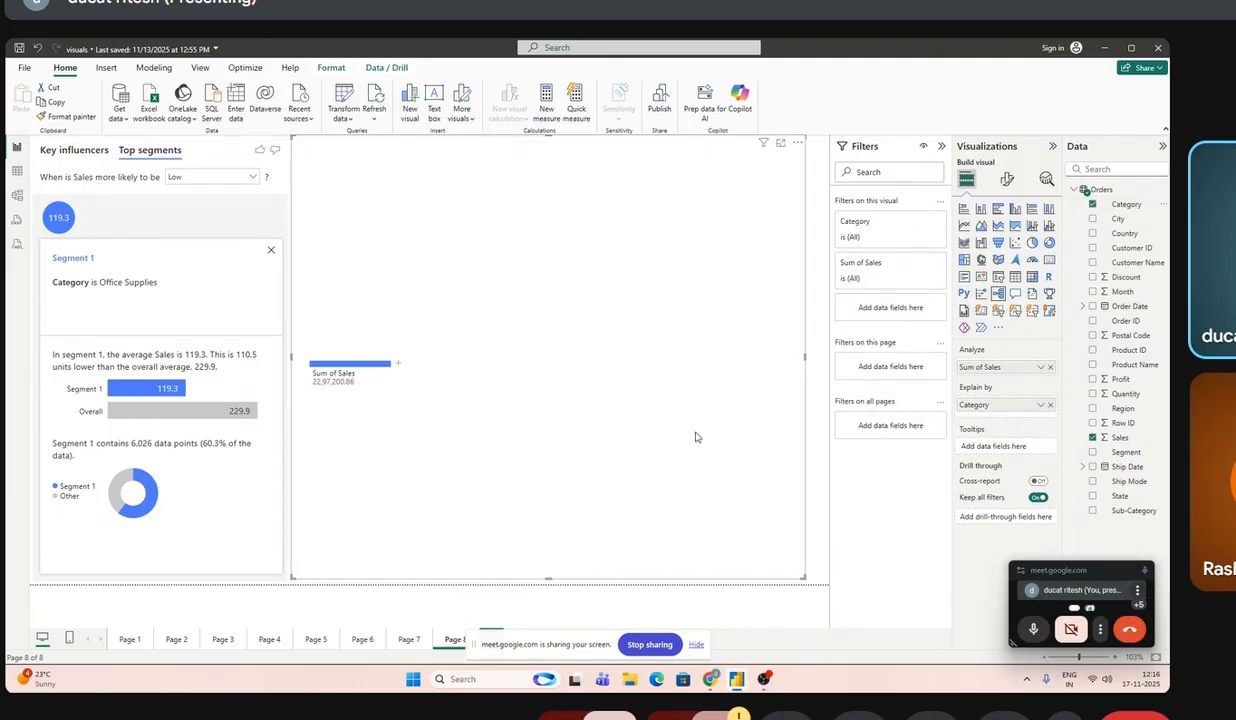
- Add Region, Ship Mode, and Sub-Category as further fields explaining Sales in the decomposition tree
click(398, 368)
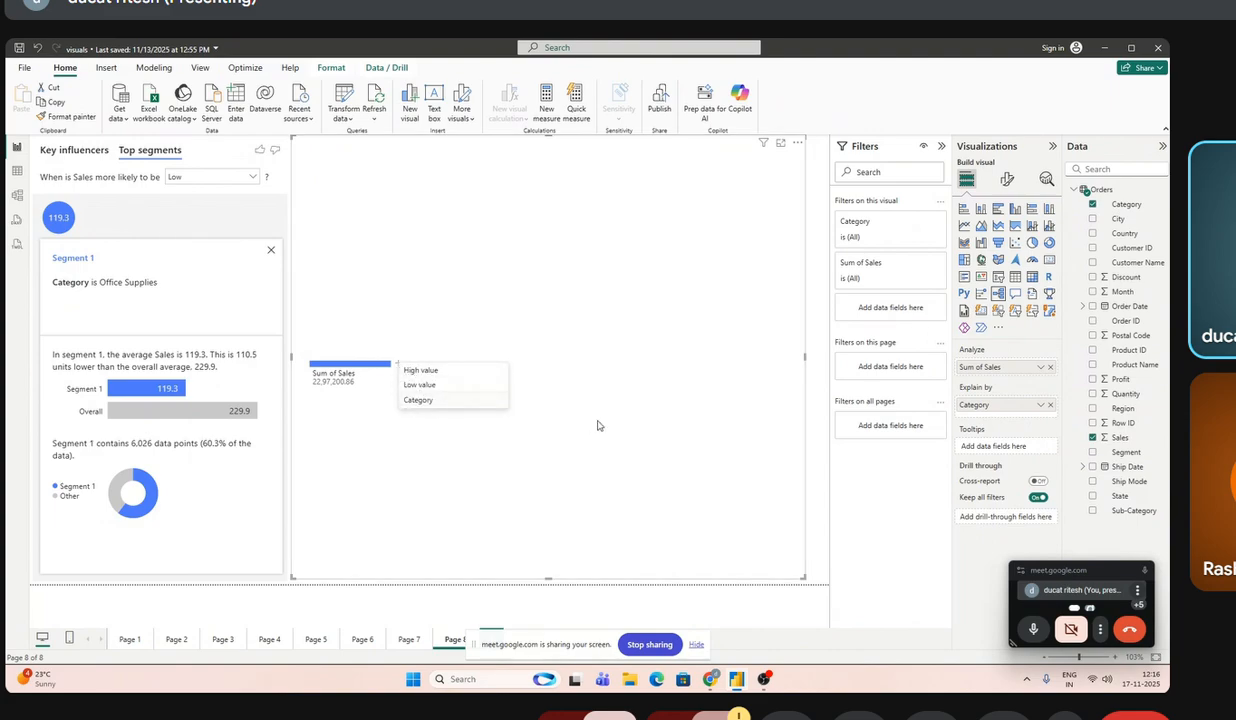
click(611, 451)
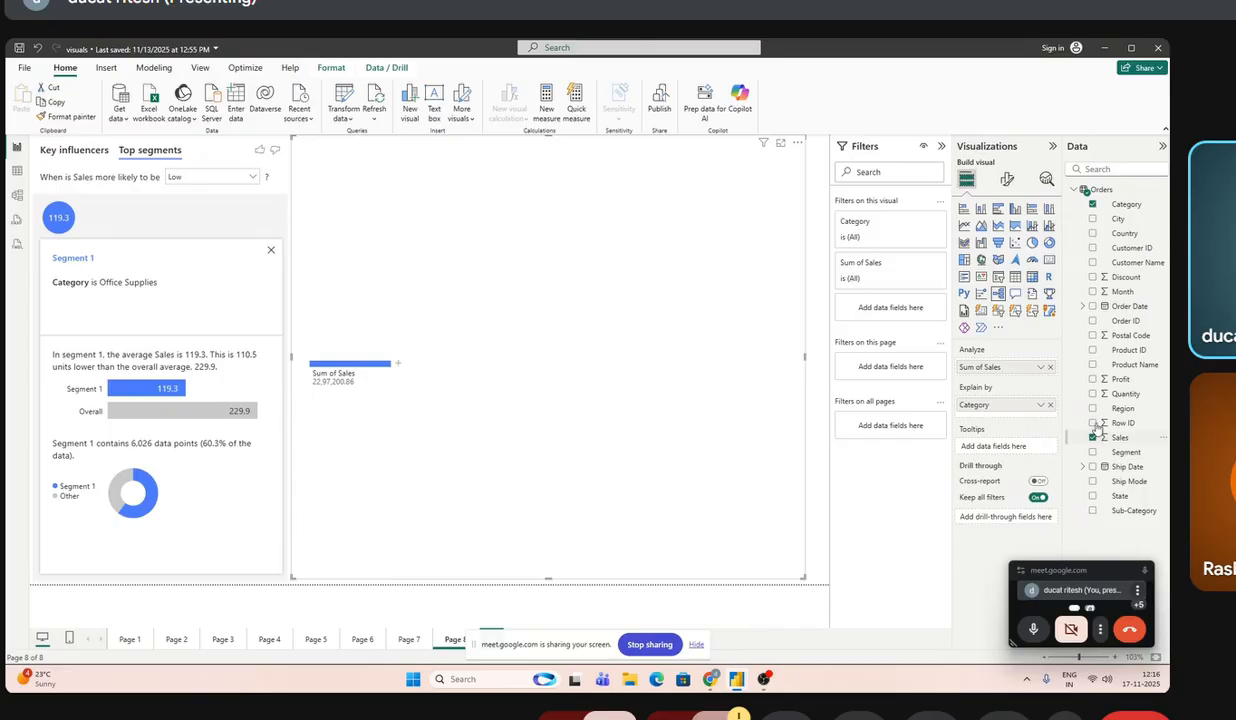
drag(1114, 410, 1012, 420)
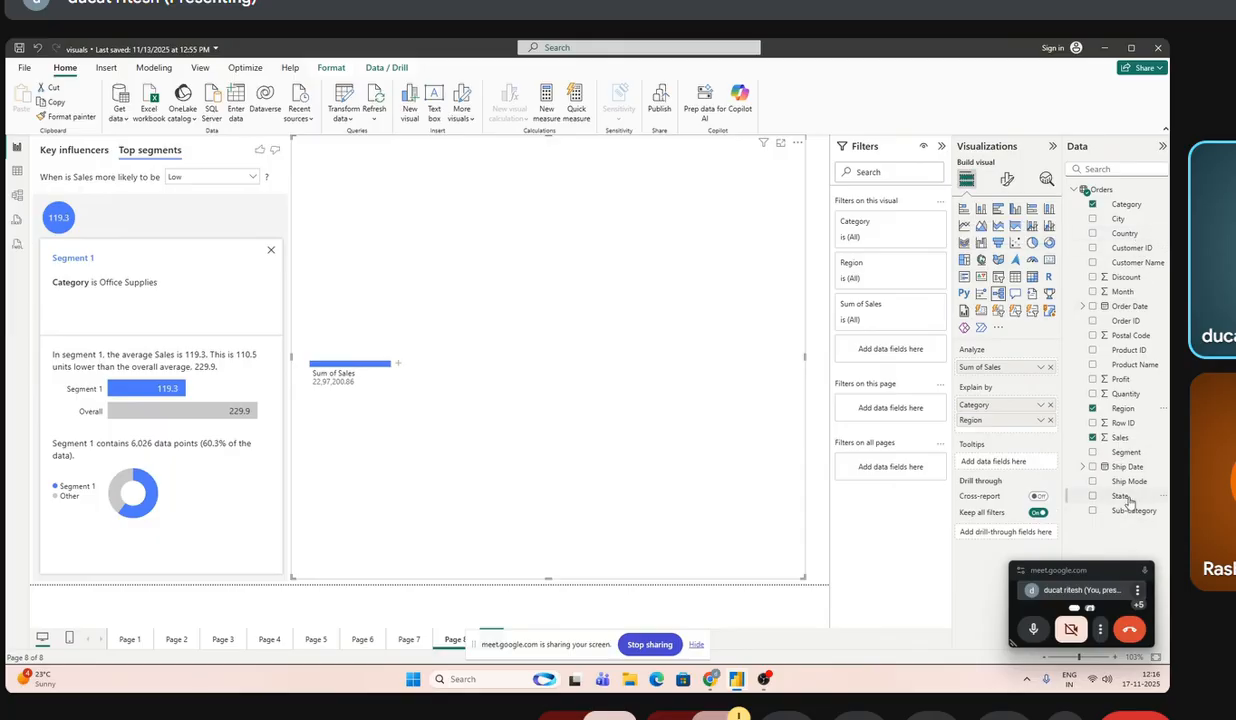
drag(1125, 481, 1022, 436)
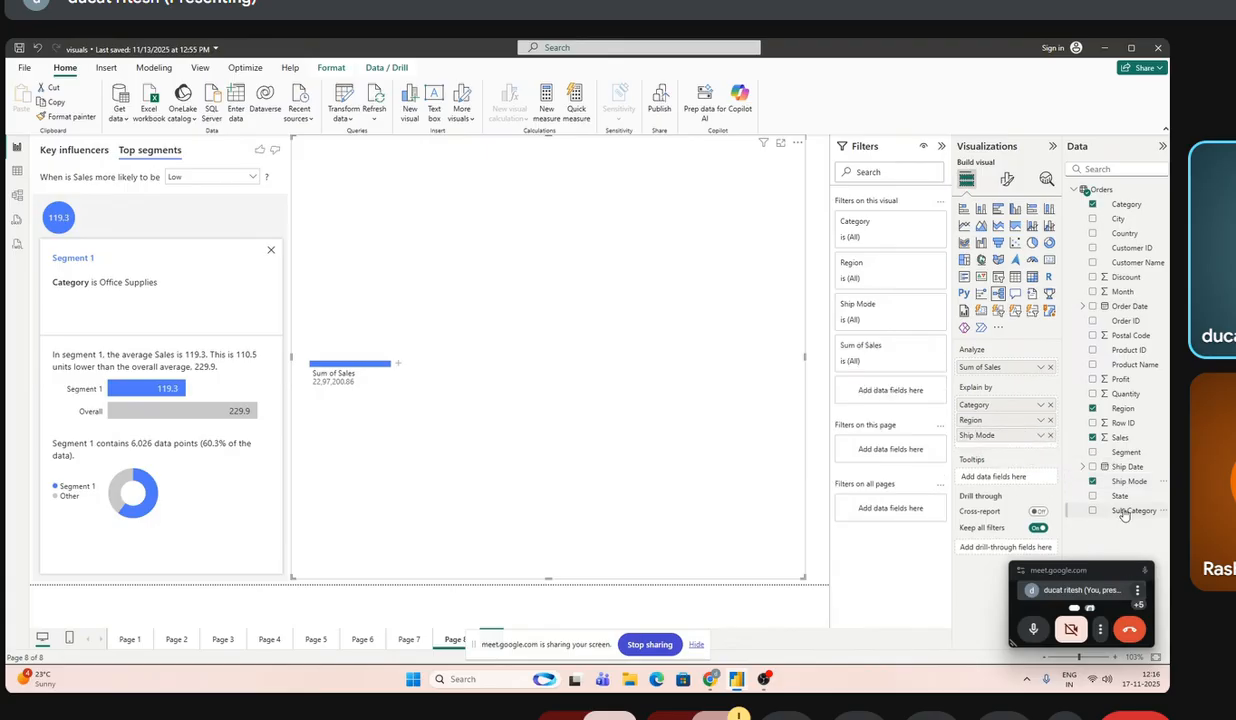
drag(1140, 508, 1005, 452)
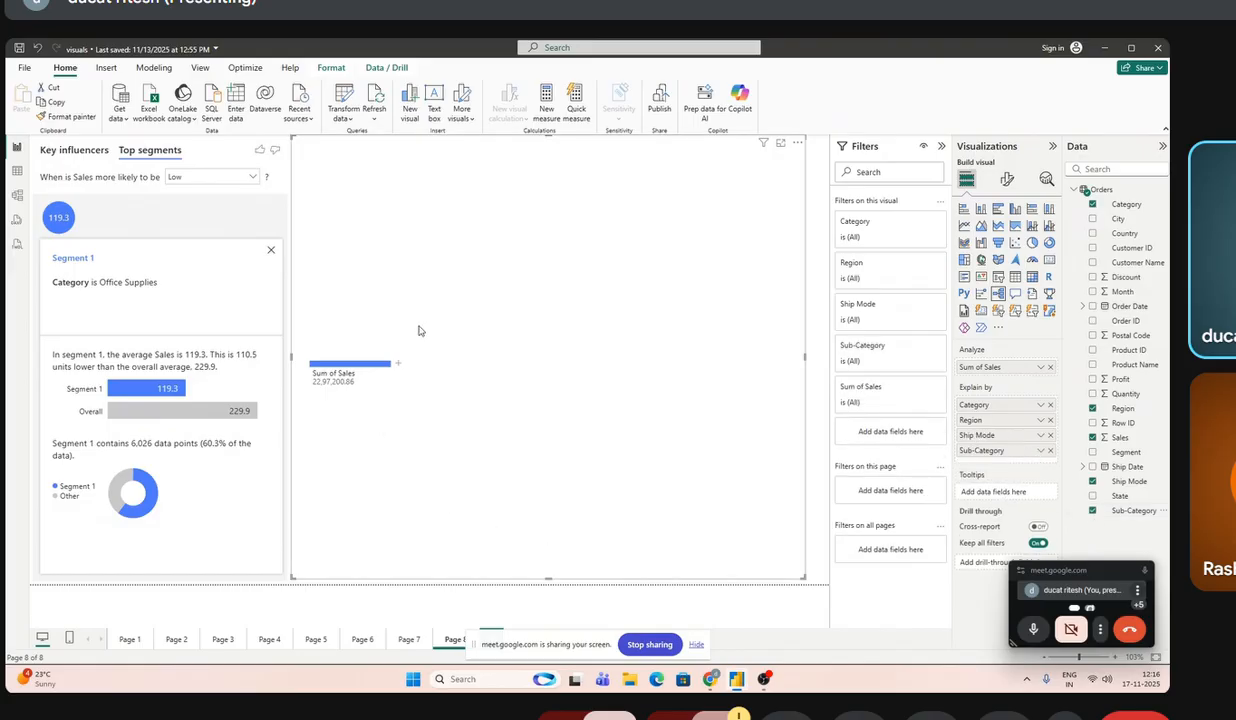
- Split Sum of Sales by Region, West by Category, and Furniture by High value in the decomposition tree
click(397, 363)
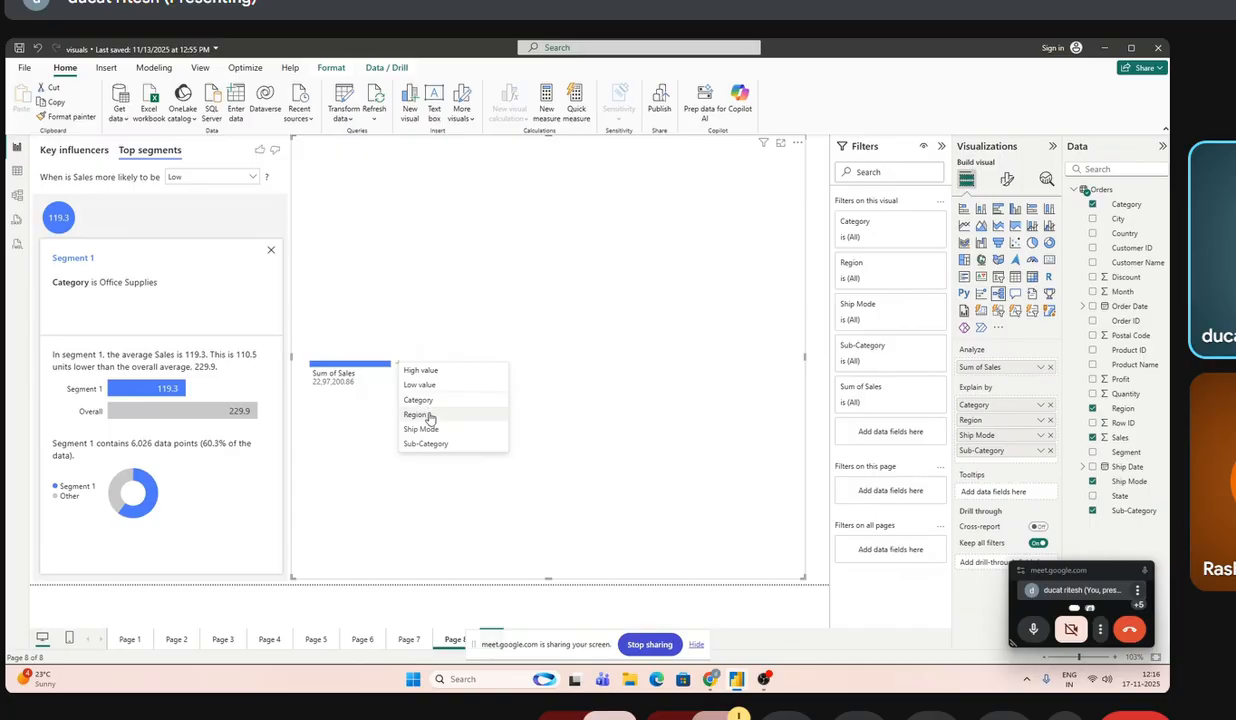
click(422, 414)
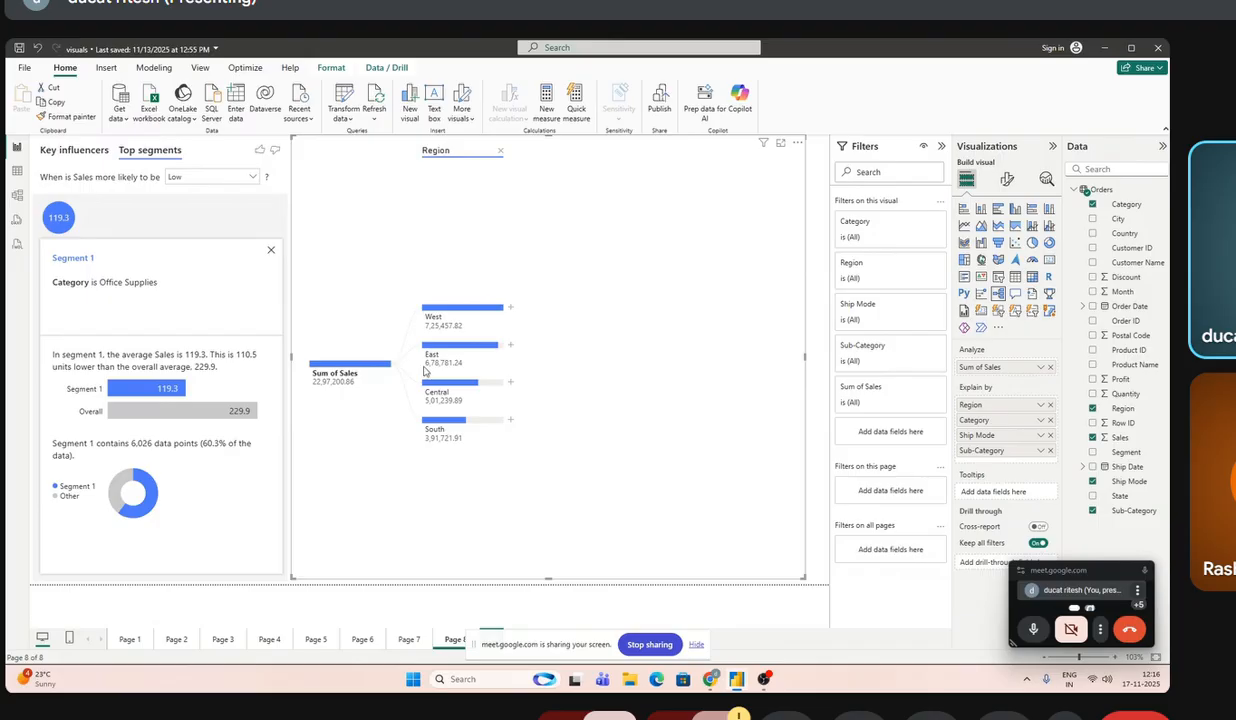
click(510, 307)
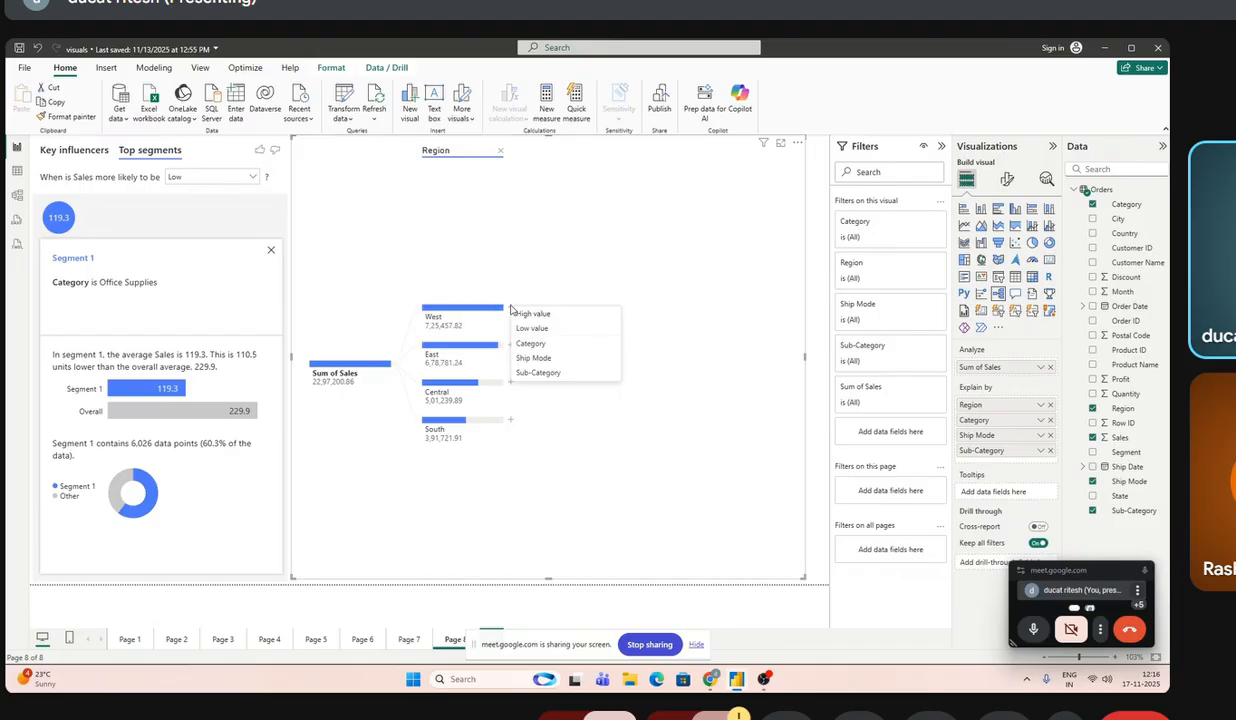
click(543, 346)
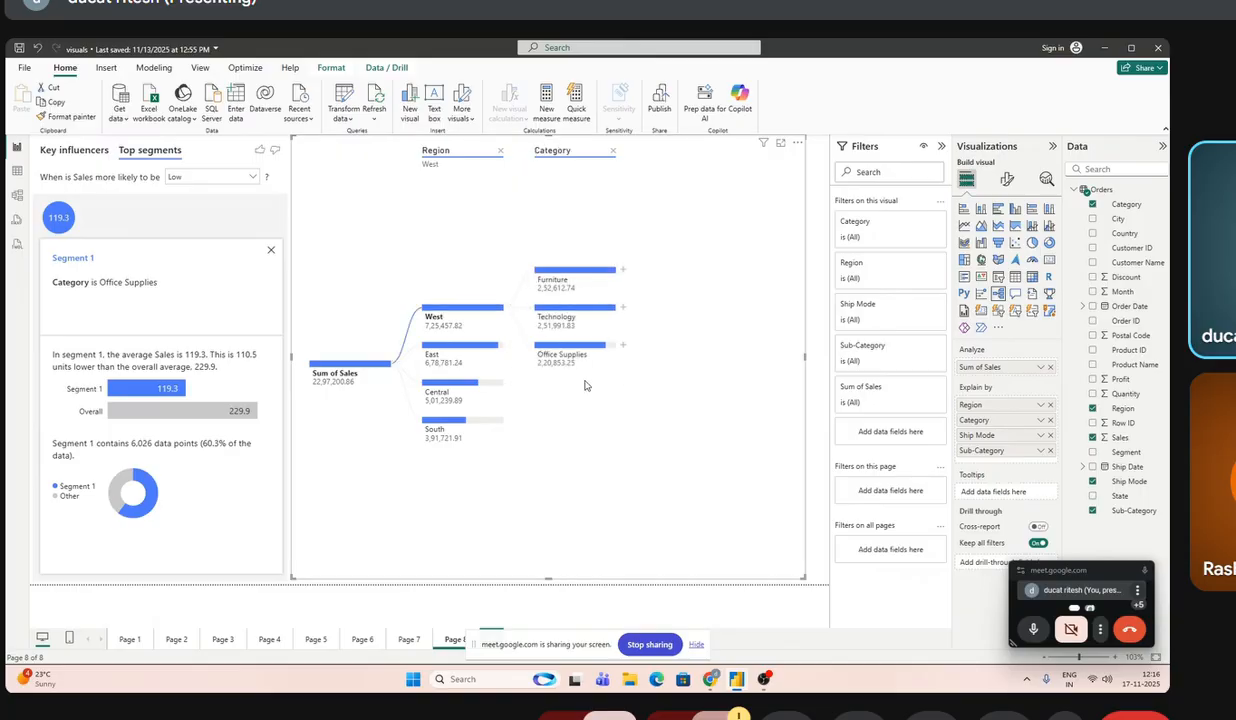
click(622, 270)
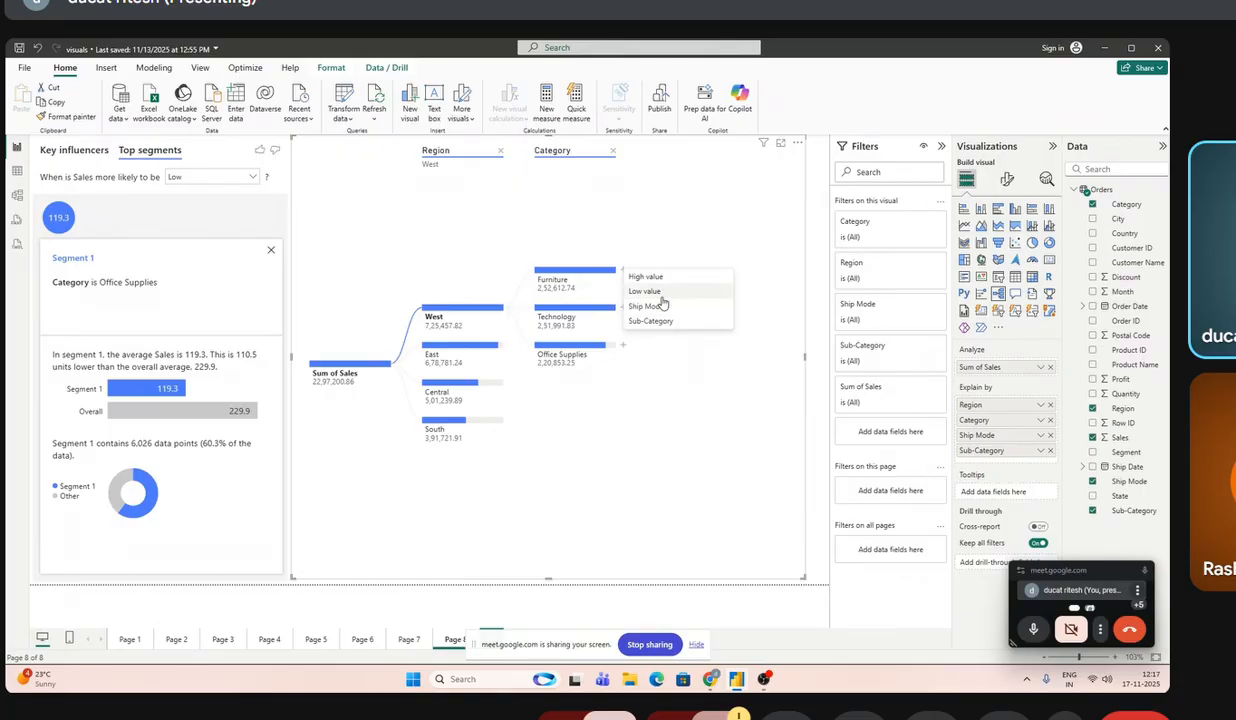
click(646, 276)
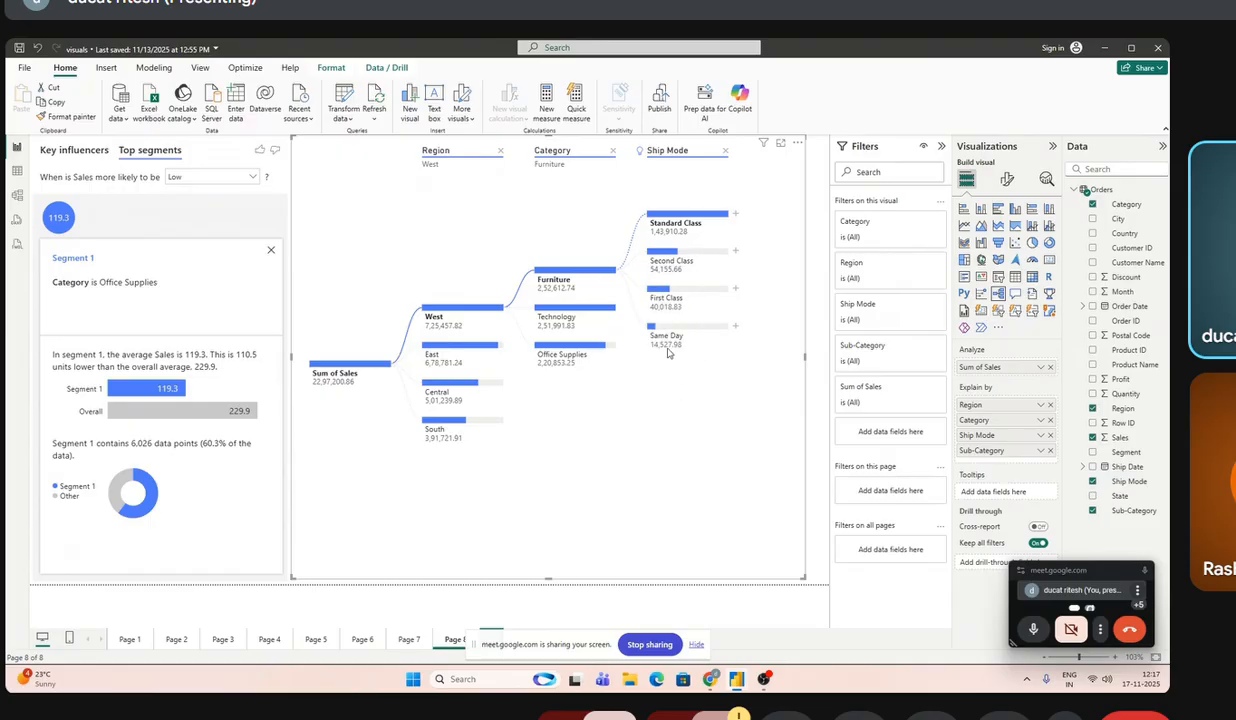
- Split Standard Class by Sub-Category and widen the tree to the page's right edge and over the key influencers visual
click(736, 214)
click(768, 250)
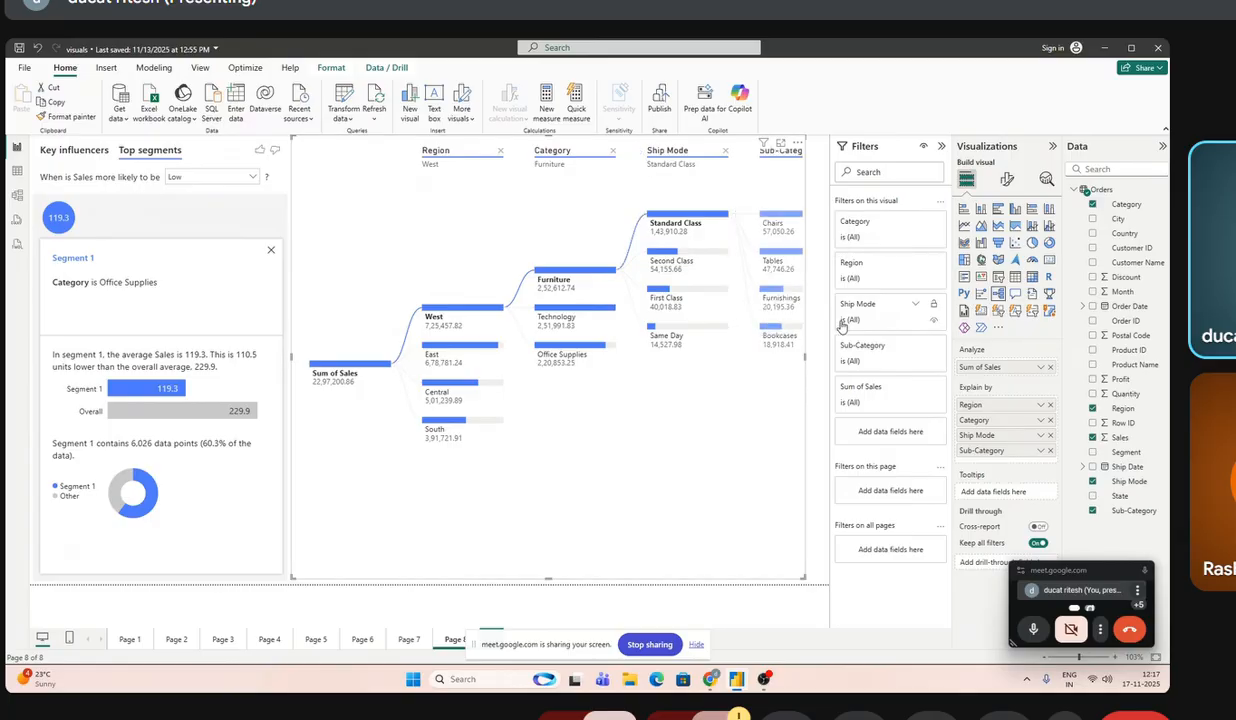
drag(805, 356, 828, 358)
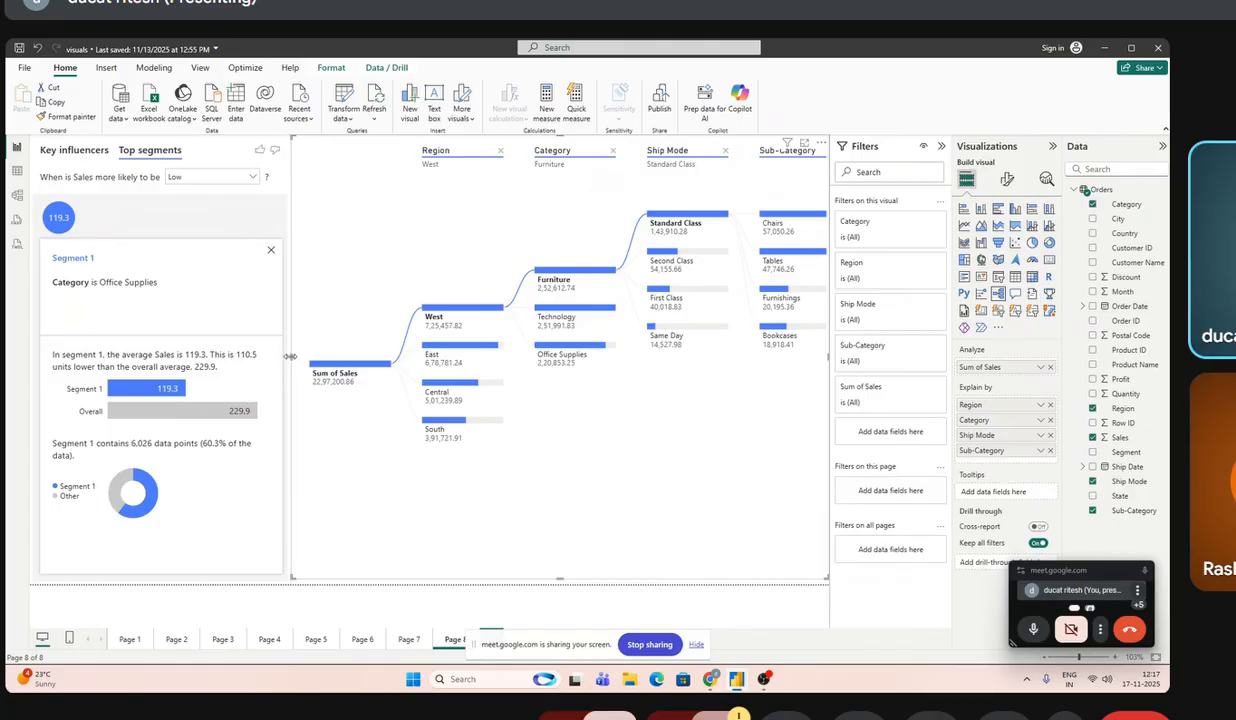
drag(291, 356, 170, 362)
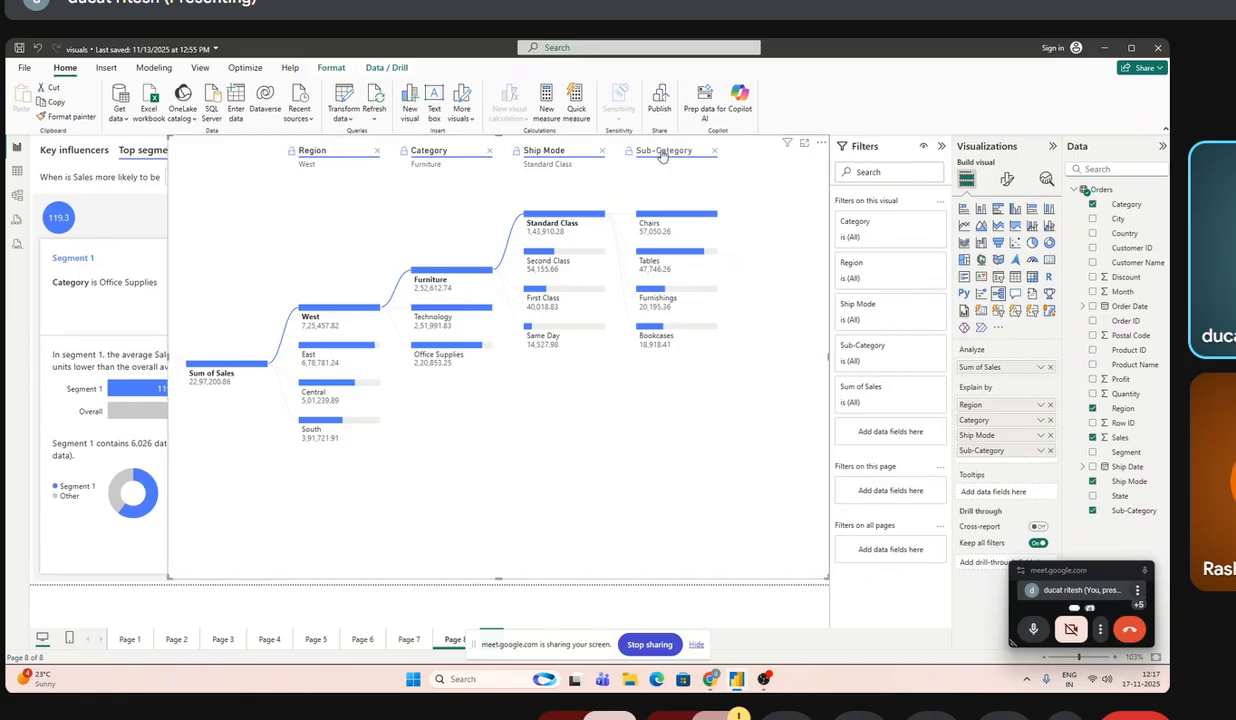
- Remove the Sub-Category, Ship Mode, and Category levels from the tree and narrow it back to the key influencers visual's edge
click(715, 151)
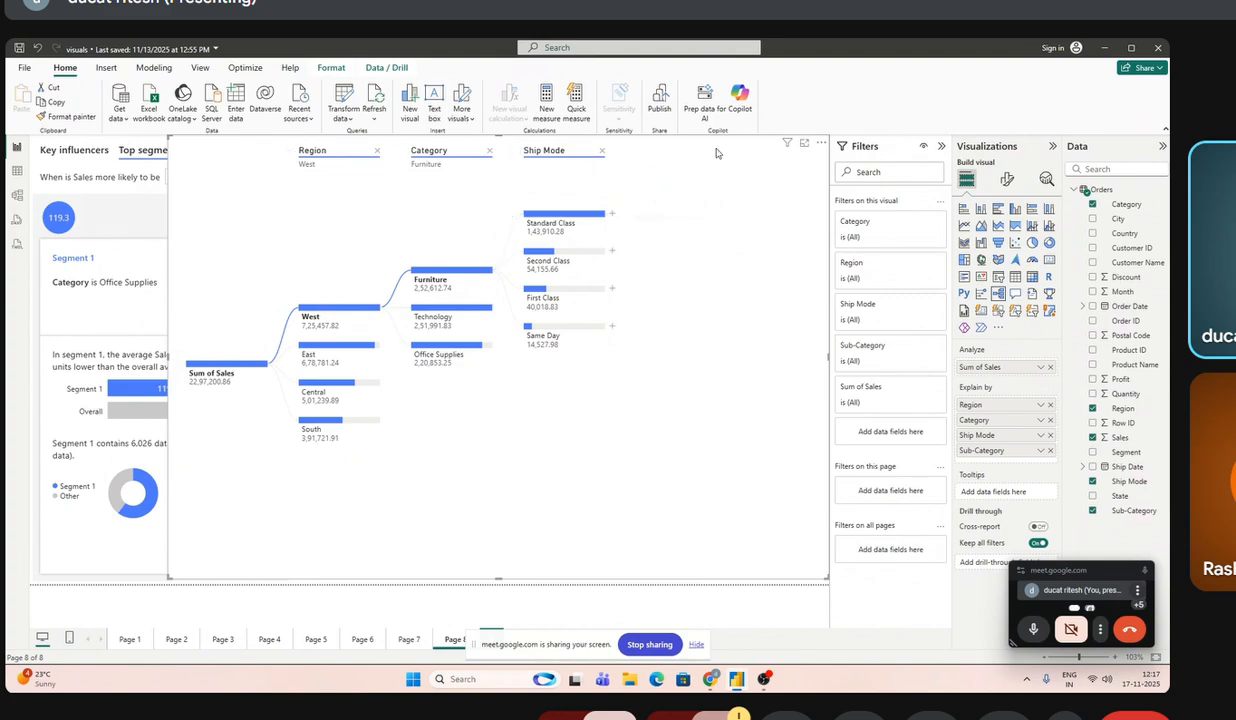
click(601, 150)
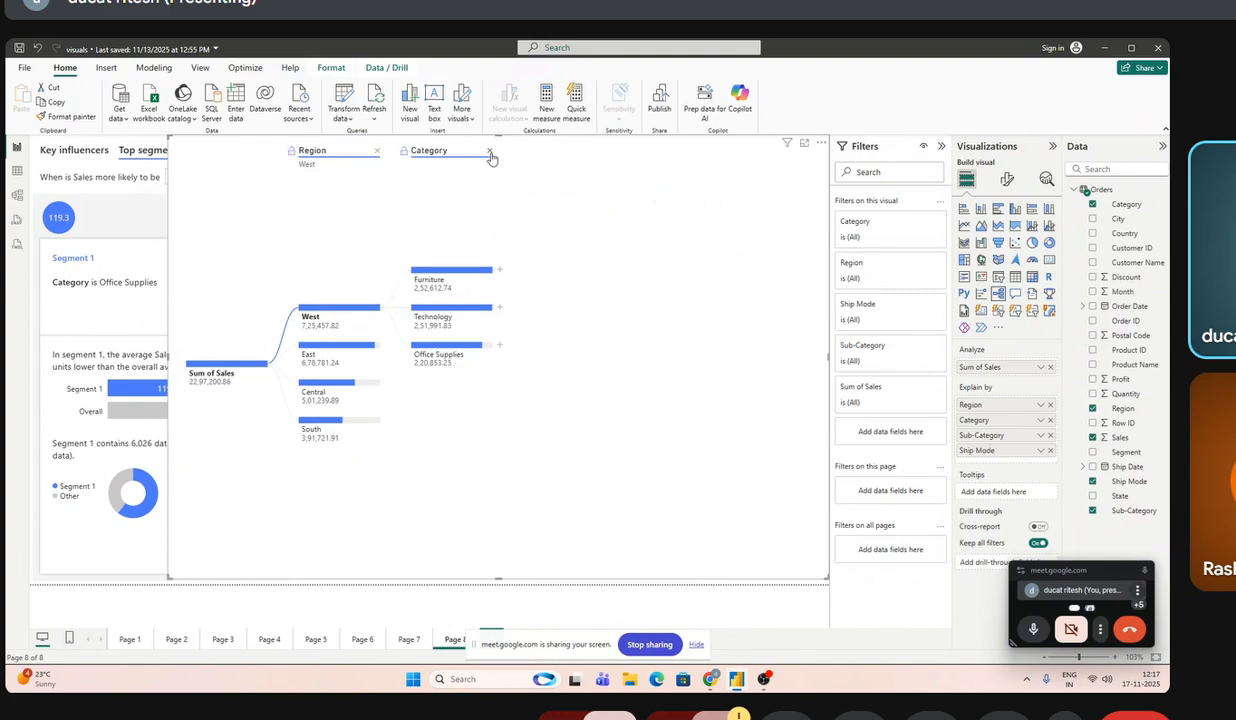
click(489, 150)
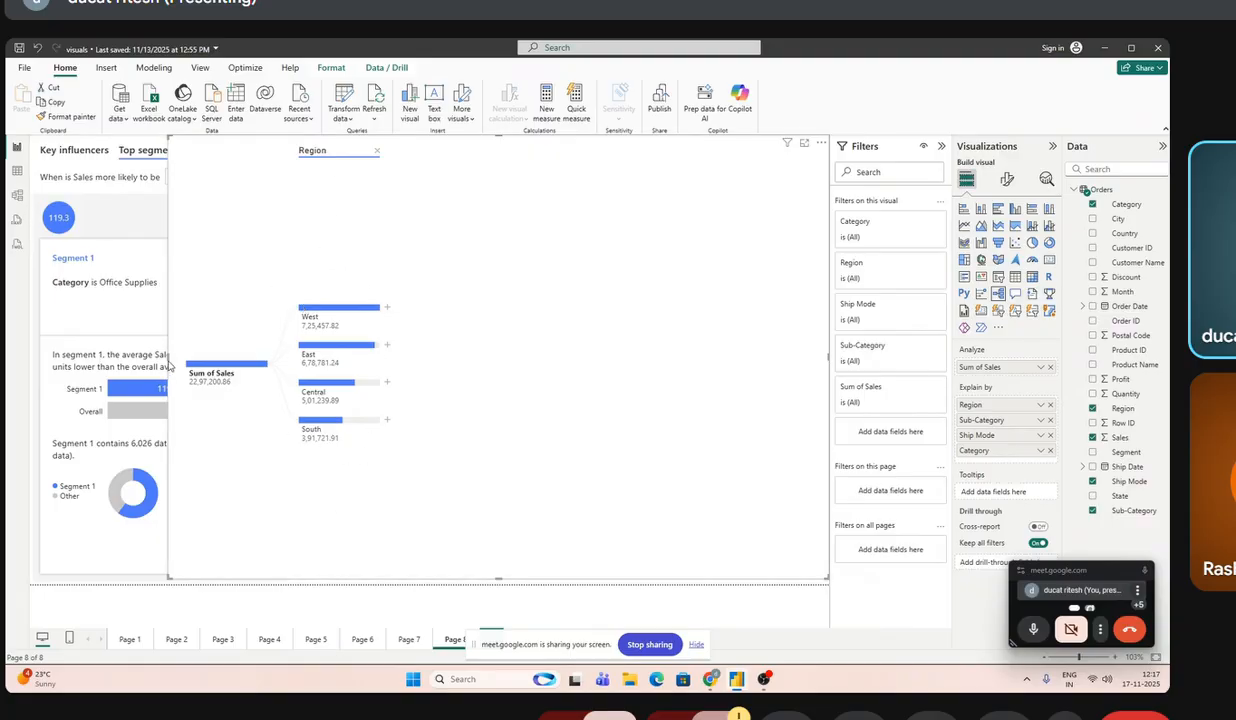
drag(166, 377, 287, 375)
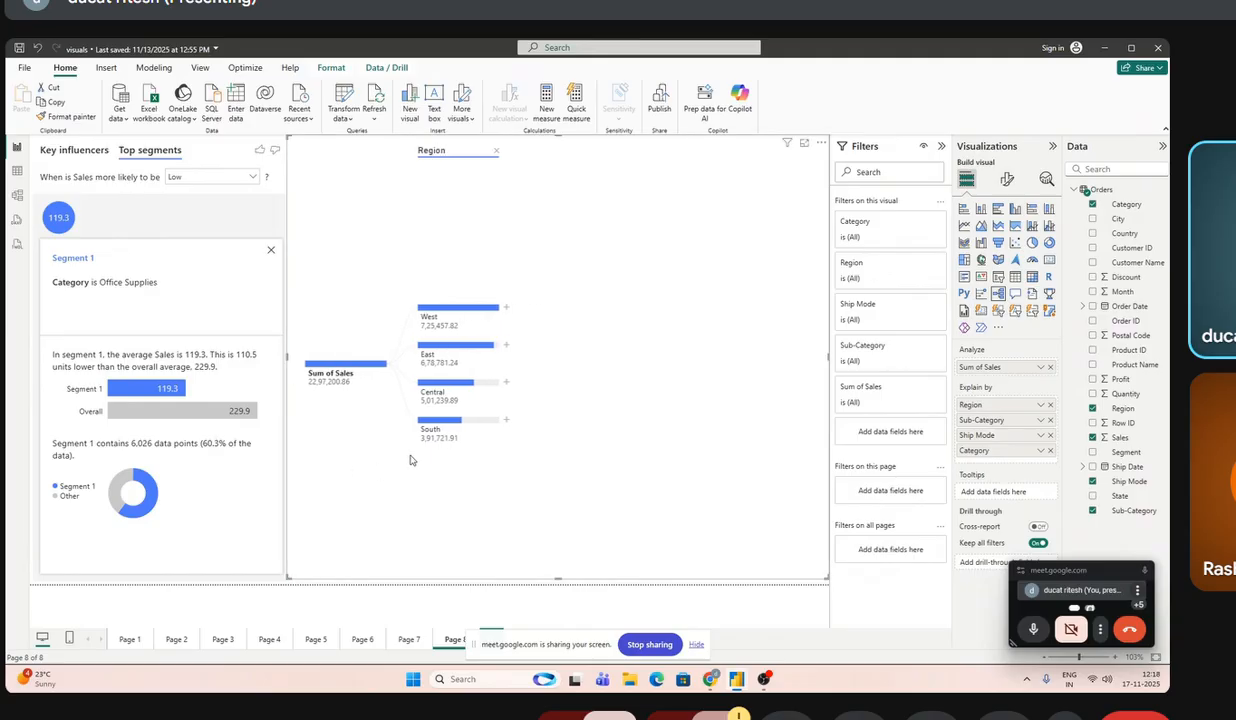
- Break down East, Standard Class, and Technology in turn using the High value split in the decomposition tree
click(506, 345)
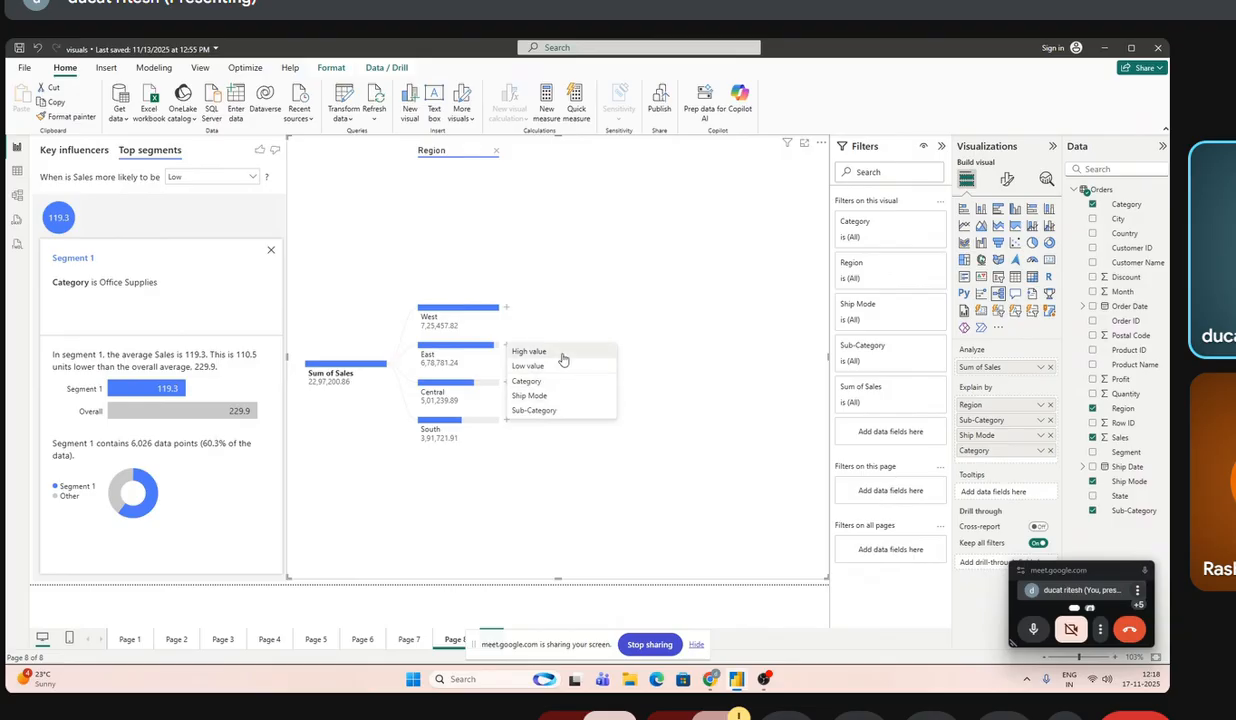
click(530, 395)
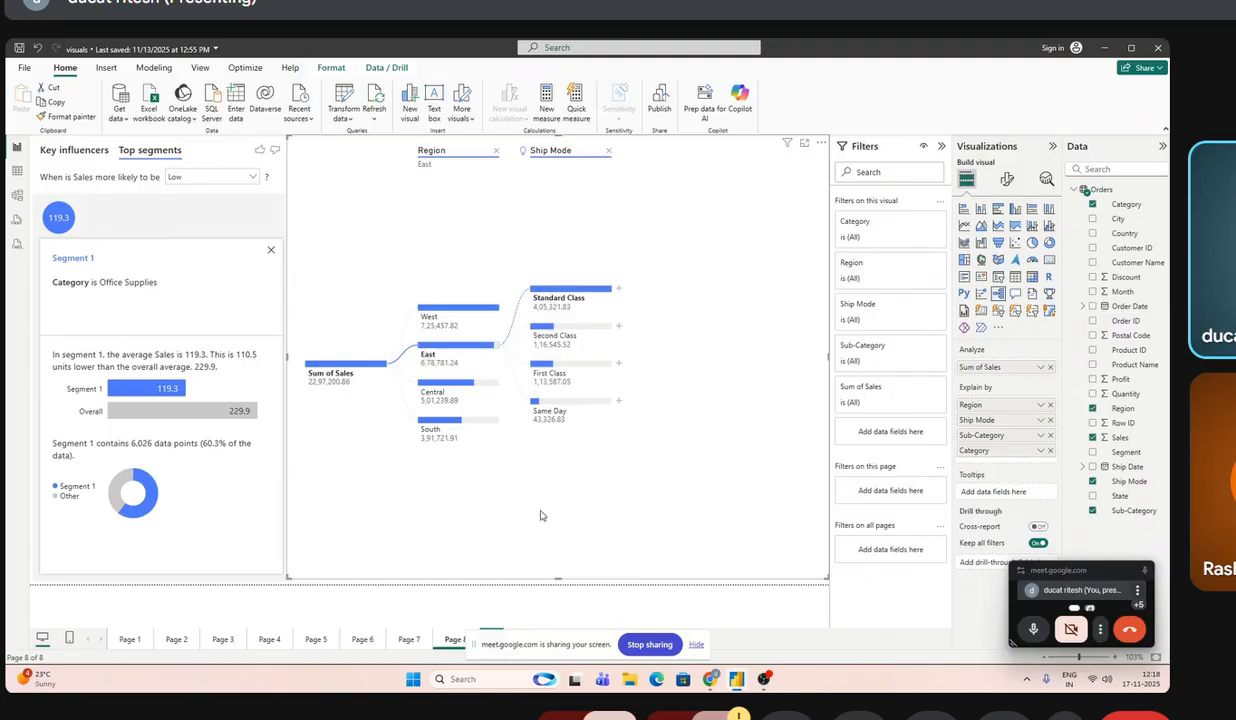
click(618, 289)
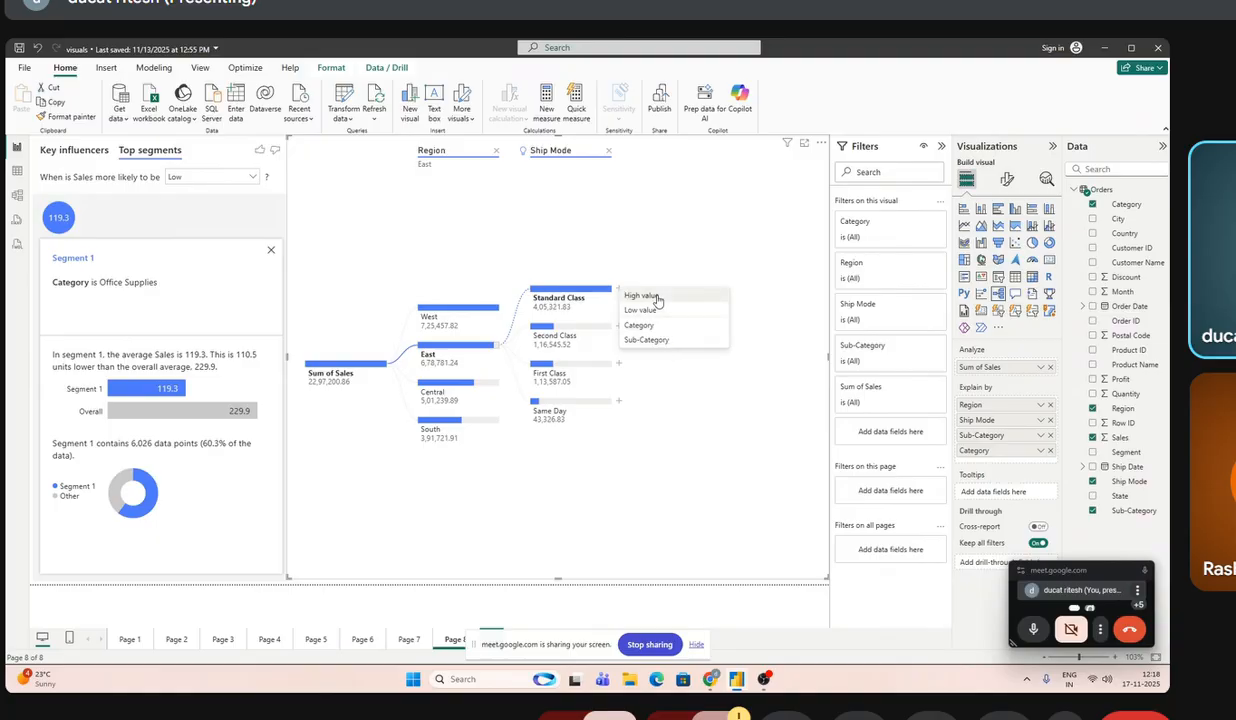
click(639, 325)
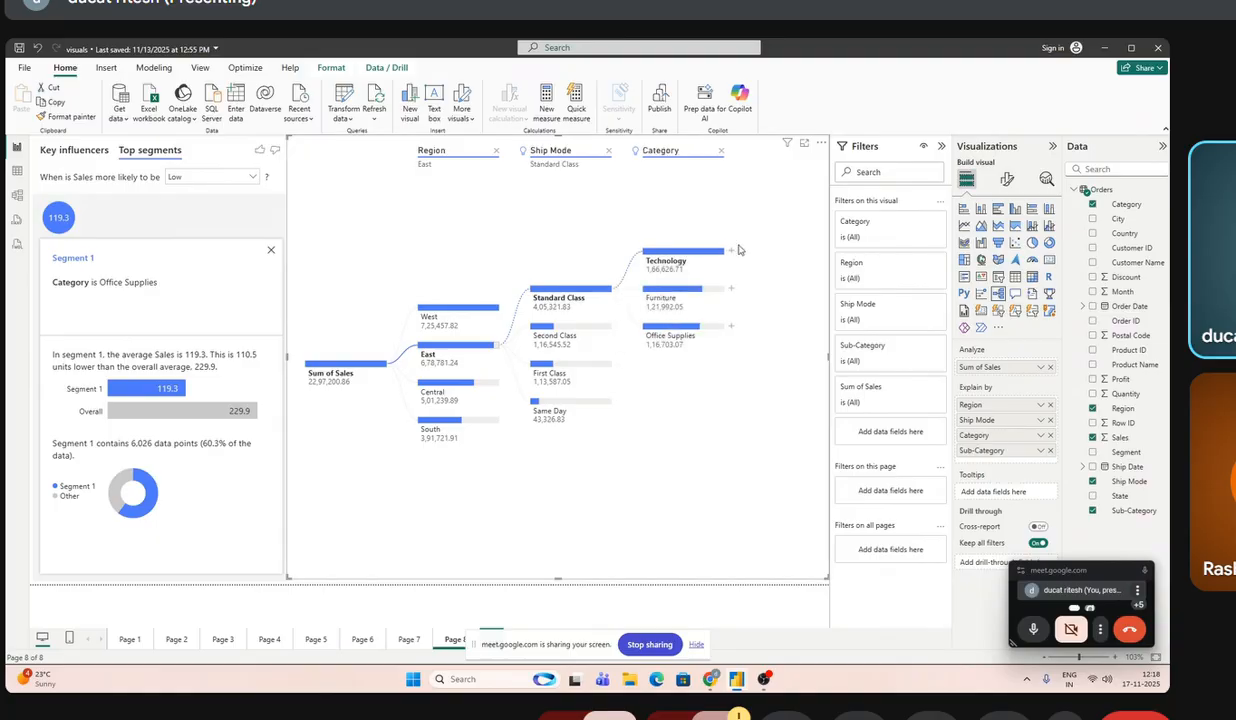
click(730, 251)
click(758, 287)
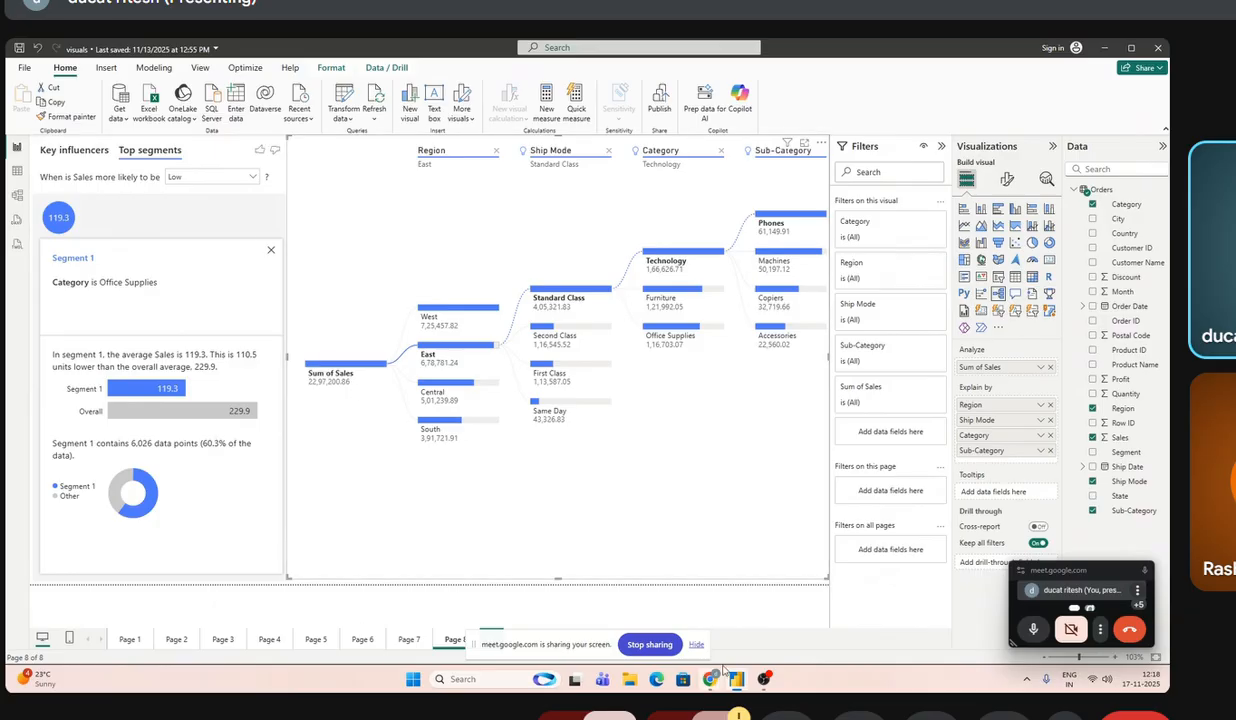
- Uncover the report's page list and review the visuals on the earlier pages, ending back on Page 8
drag(533, 637, 687, 629)
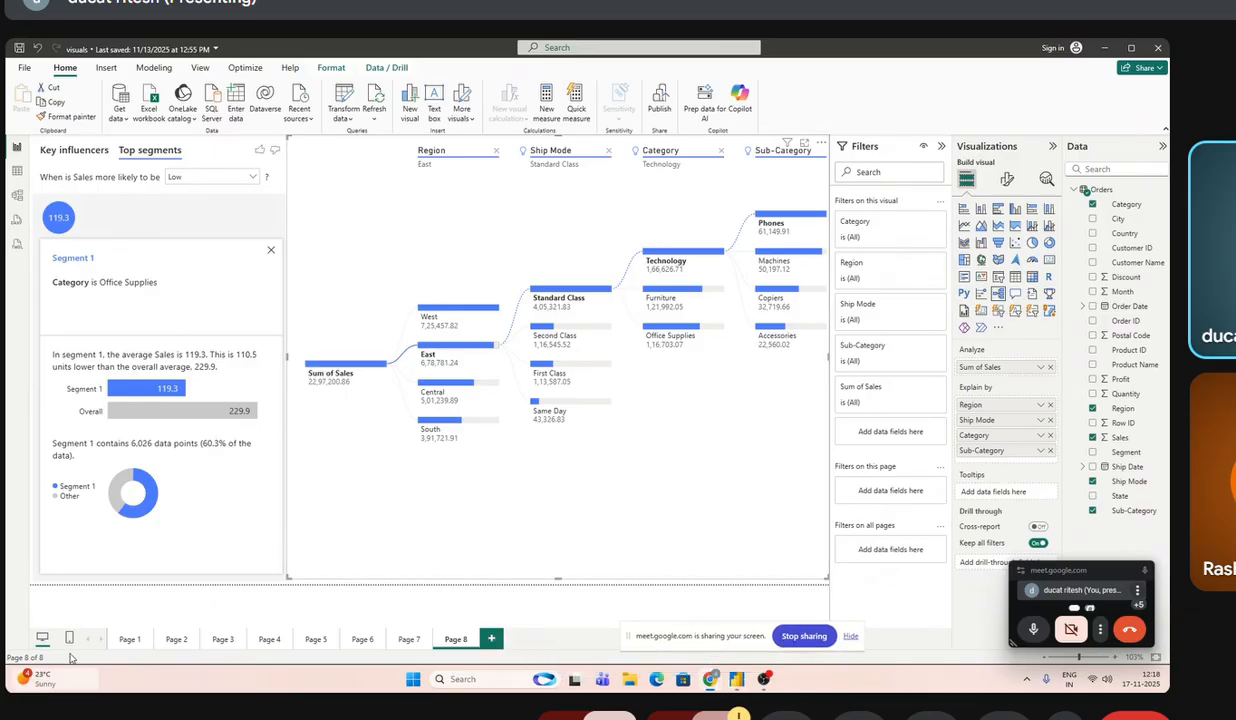
click(129, 640)
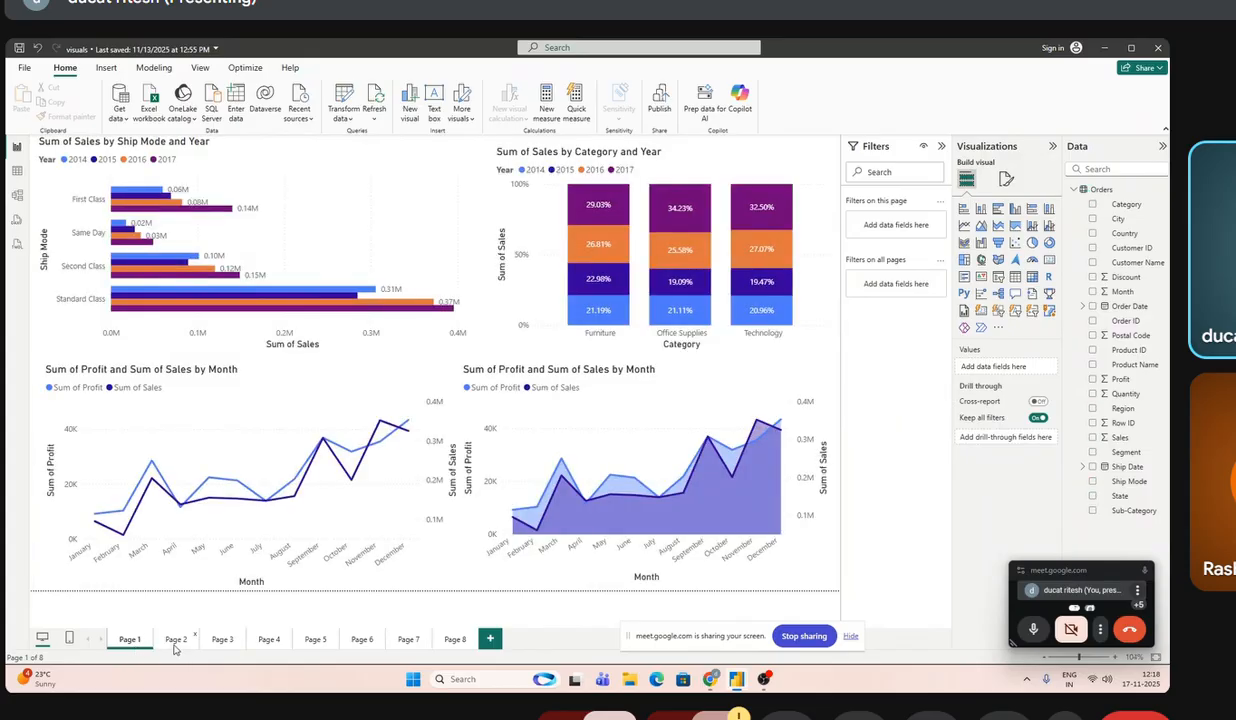
click(176, 639)
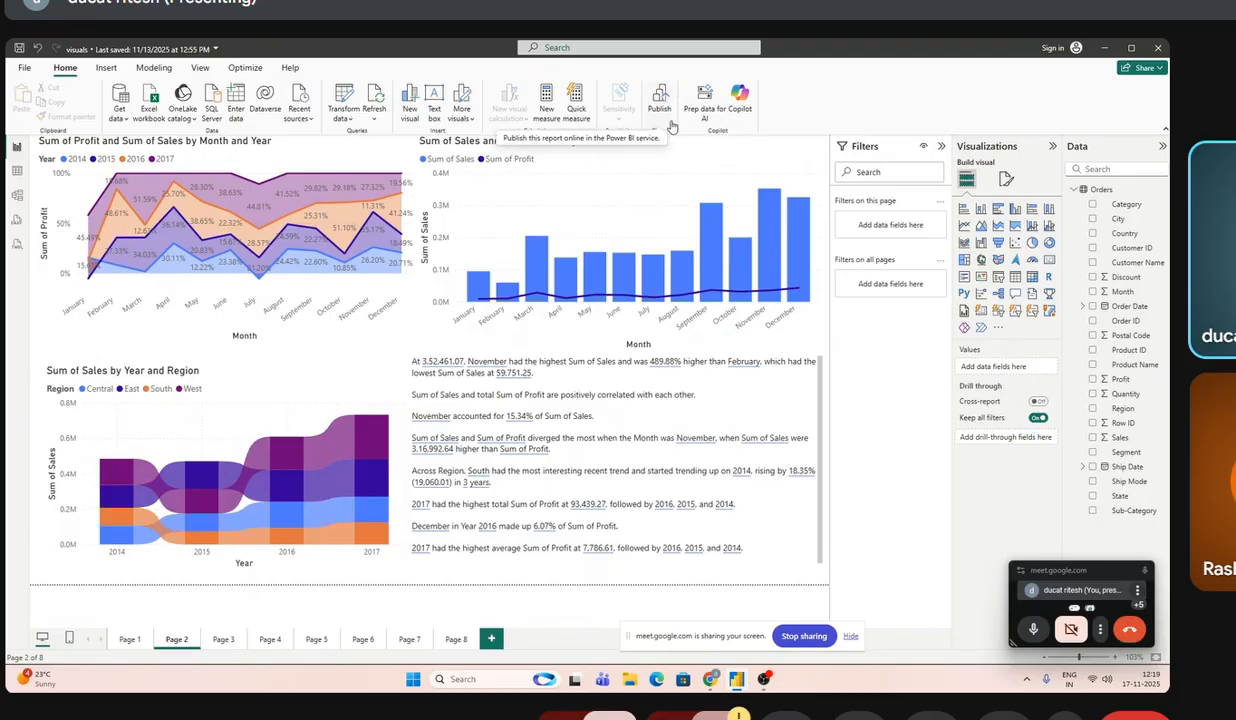
click(124, 639)
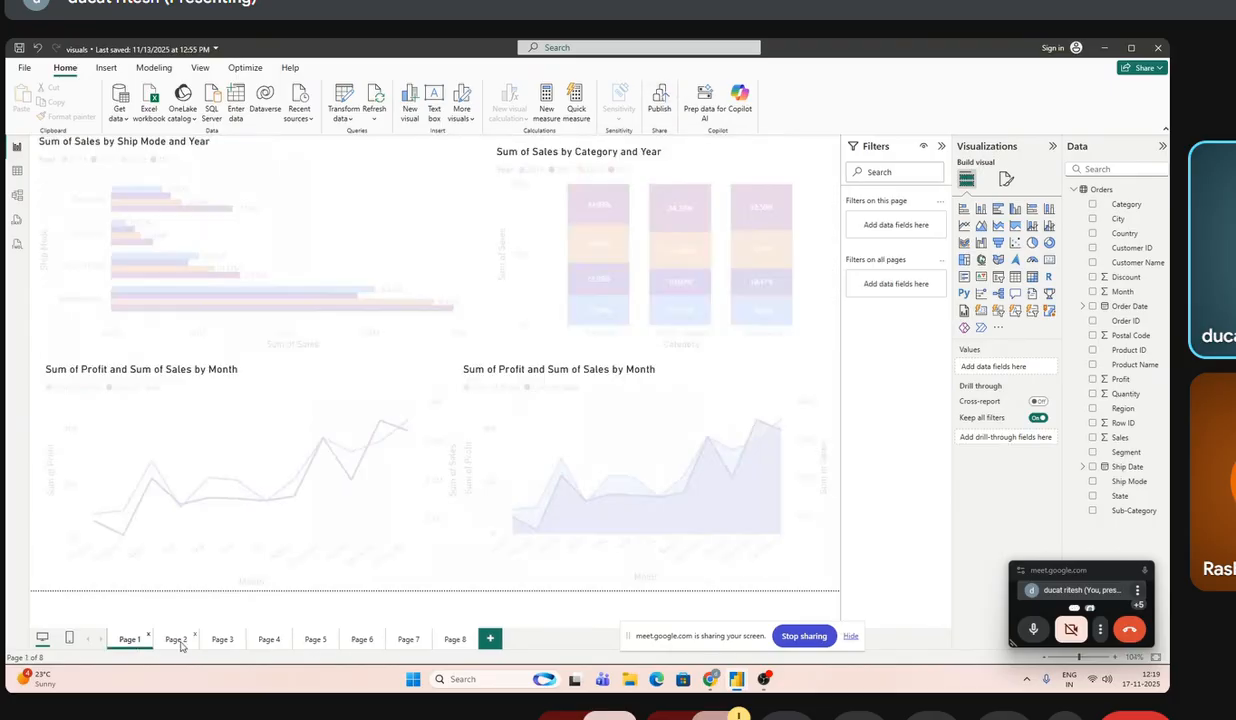
click(268, 639)
click(314, 641)
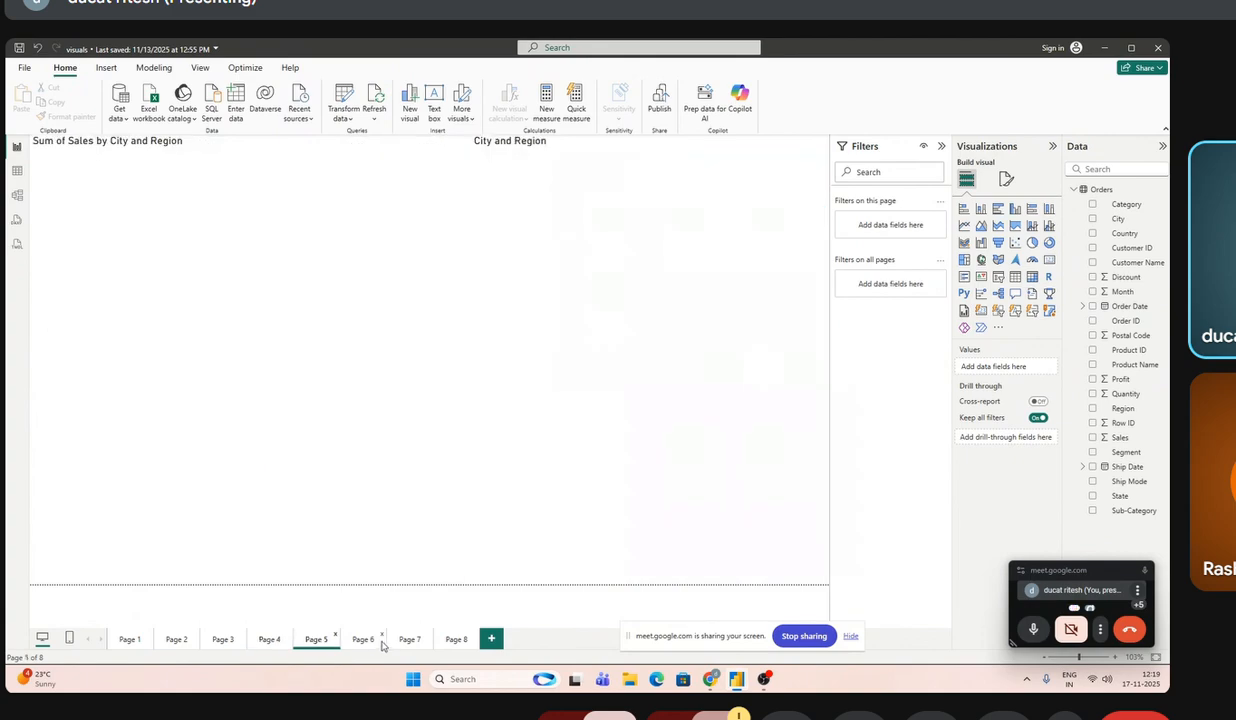
click(362, 640)
click(409, 640)
click(445, 642)
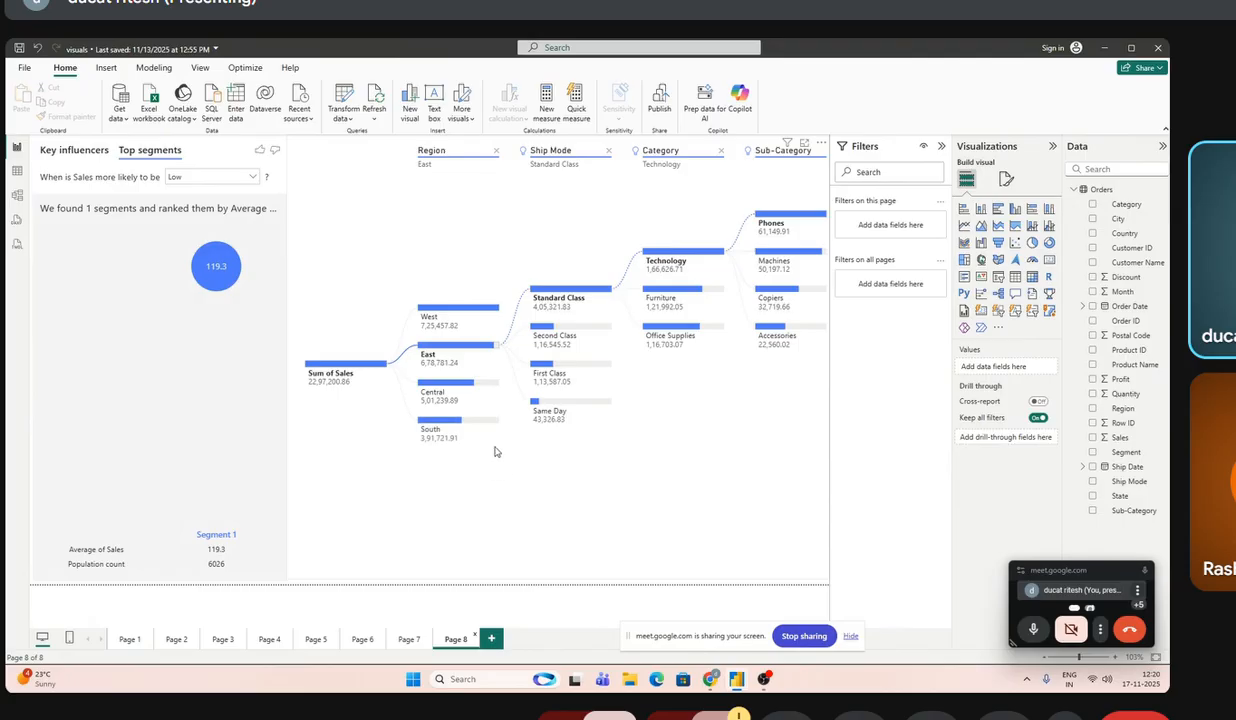
- Start publishing the report, save its changes, and cancel the sign-in request for an email address
click(652, 102)
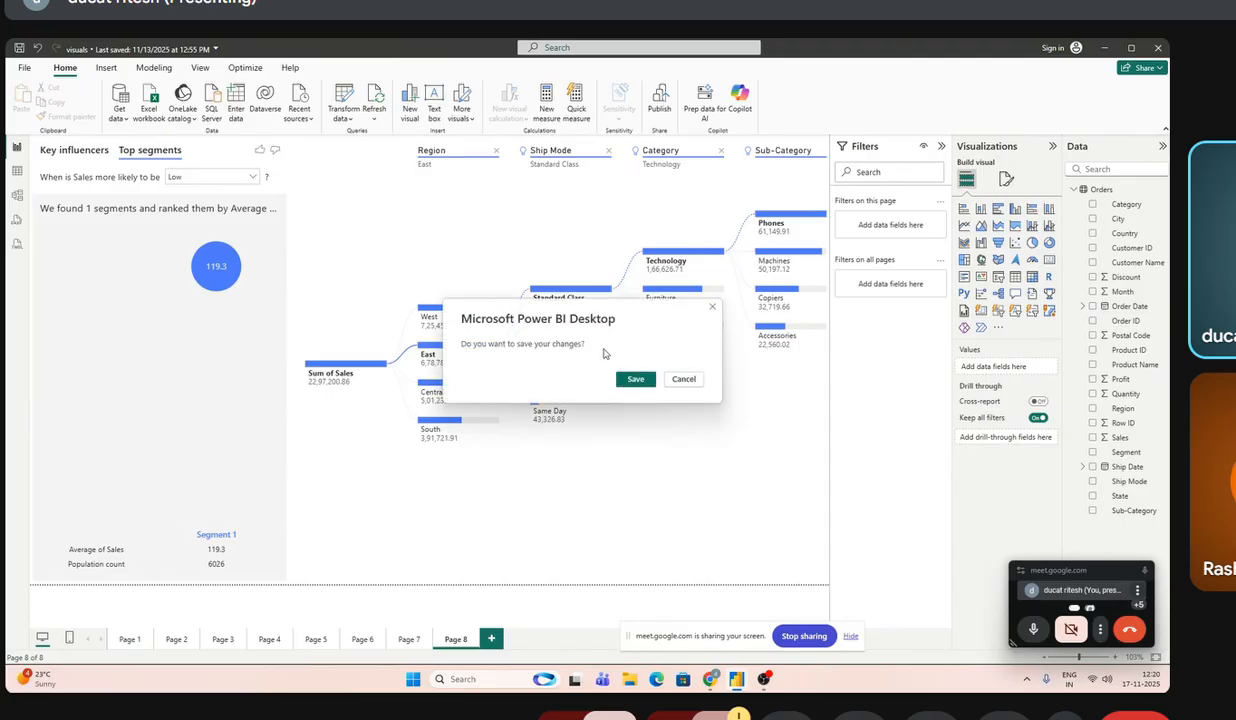
click(634, 382)
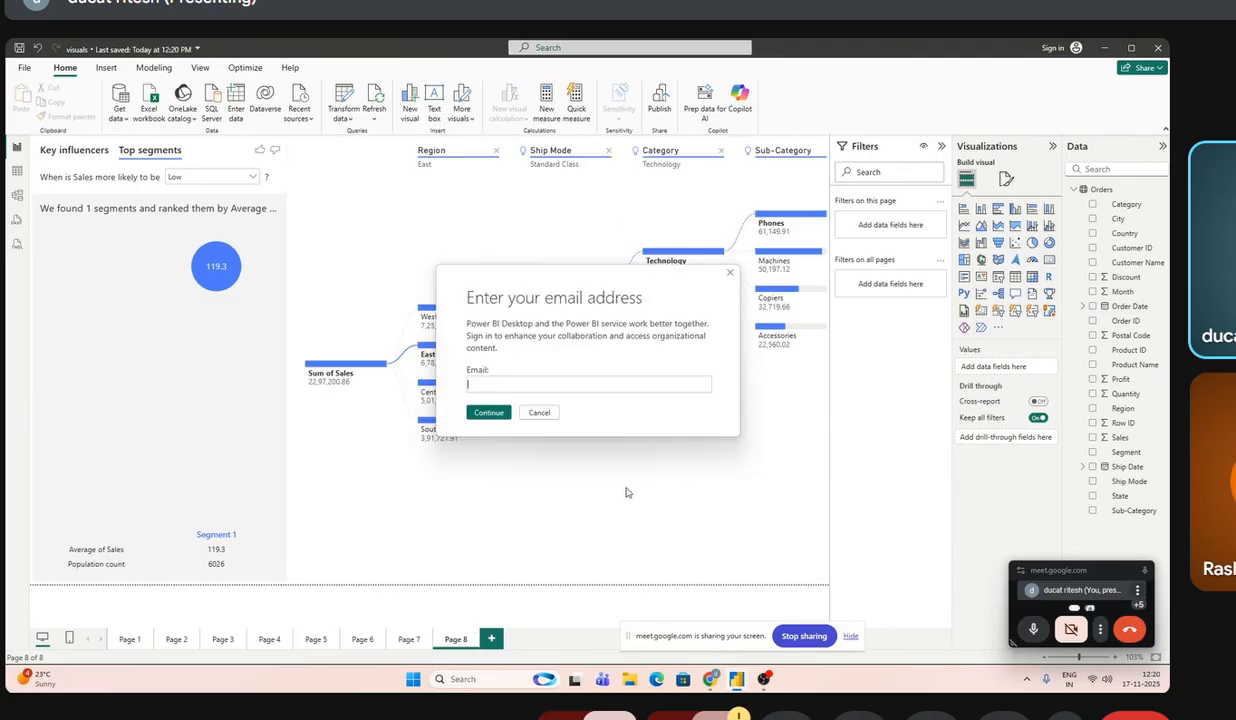
click(538, 412)
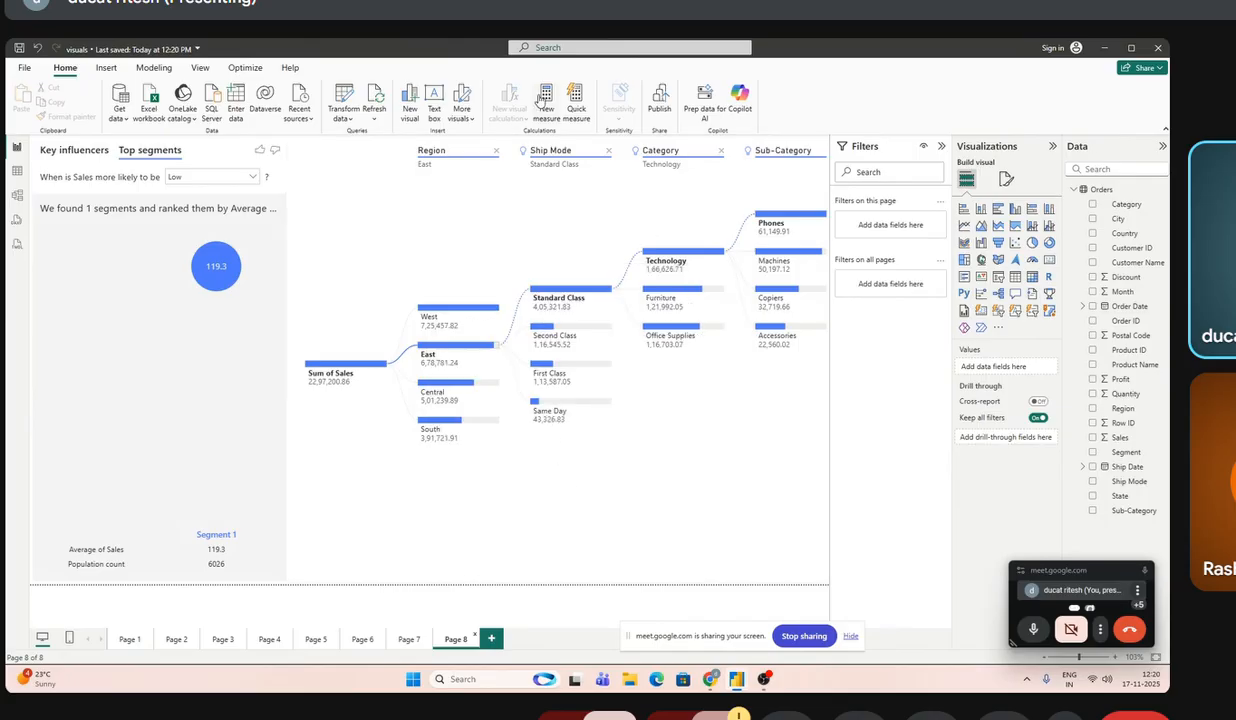
- Collapse the Filters pane to enlarge the report page, and switch to Page 7
click(333, 398)
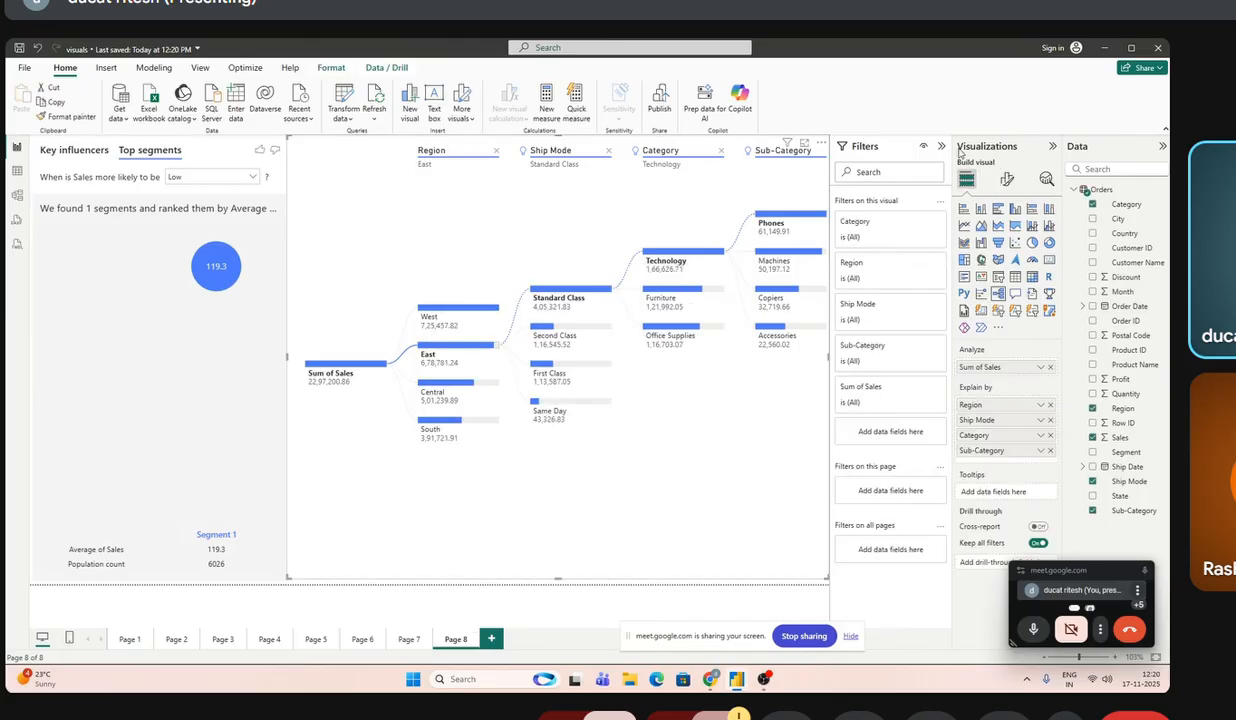
click(941, 146)
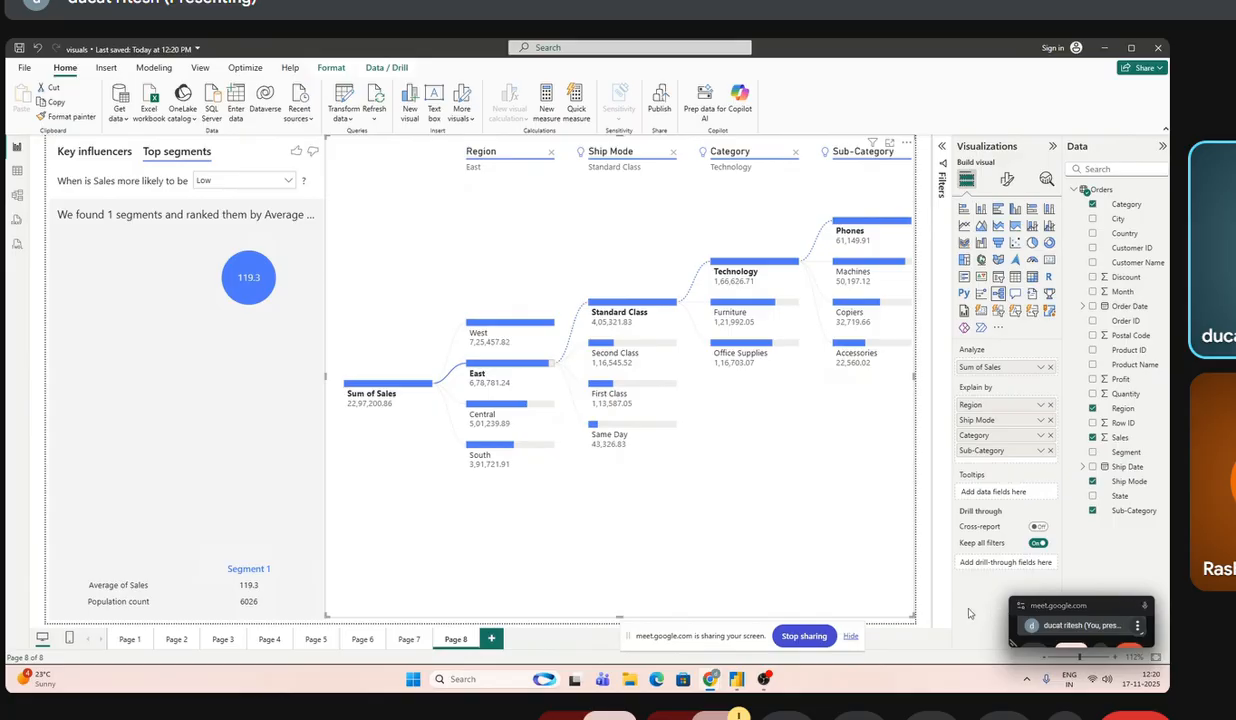
click(409, 638)
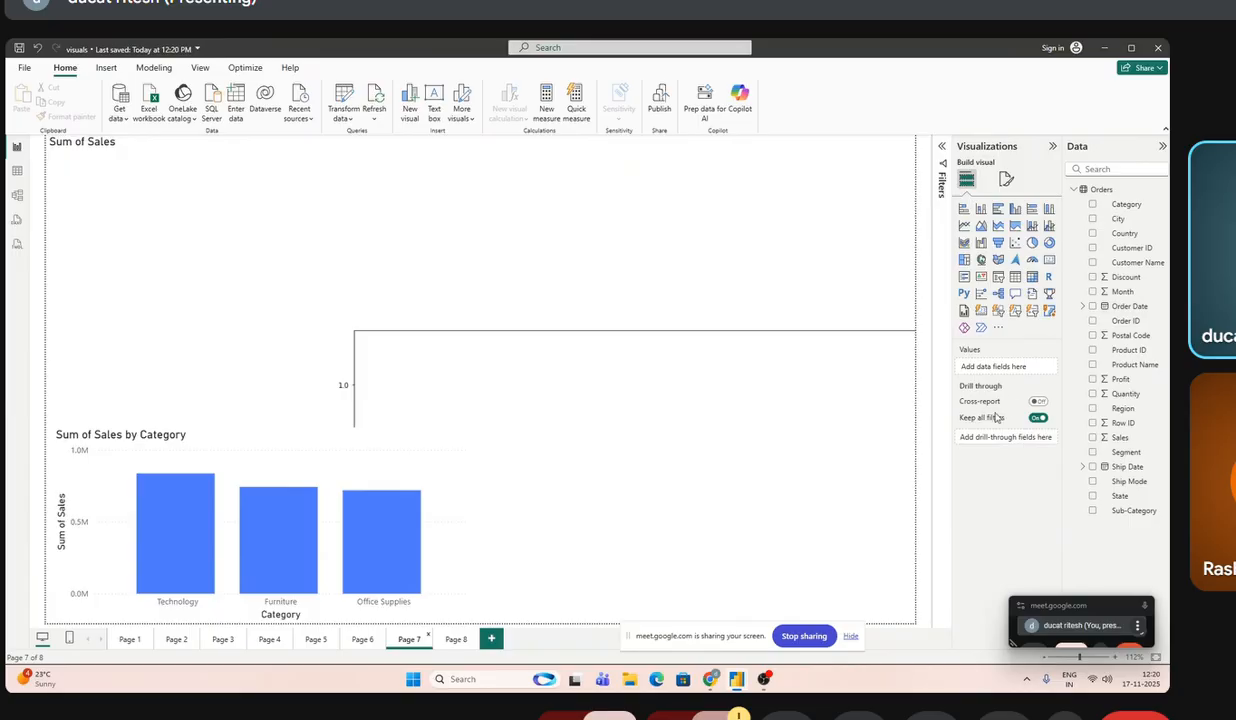
- Try to shrink the Python Sum of Sales visual into the lower-right area of Page 7, undoing the first resize
click(233, 333)
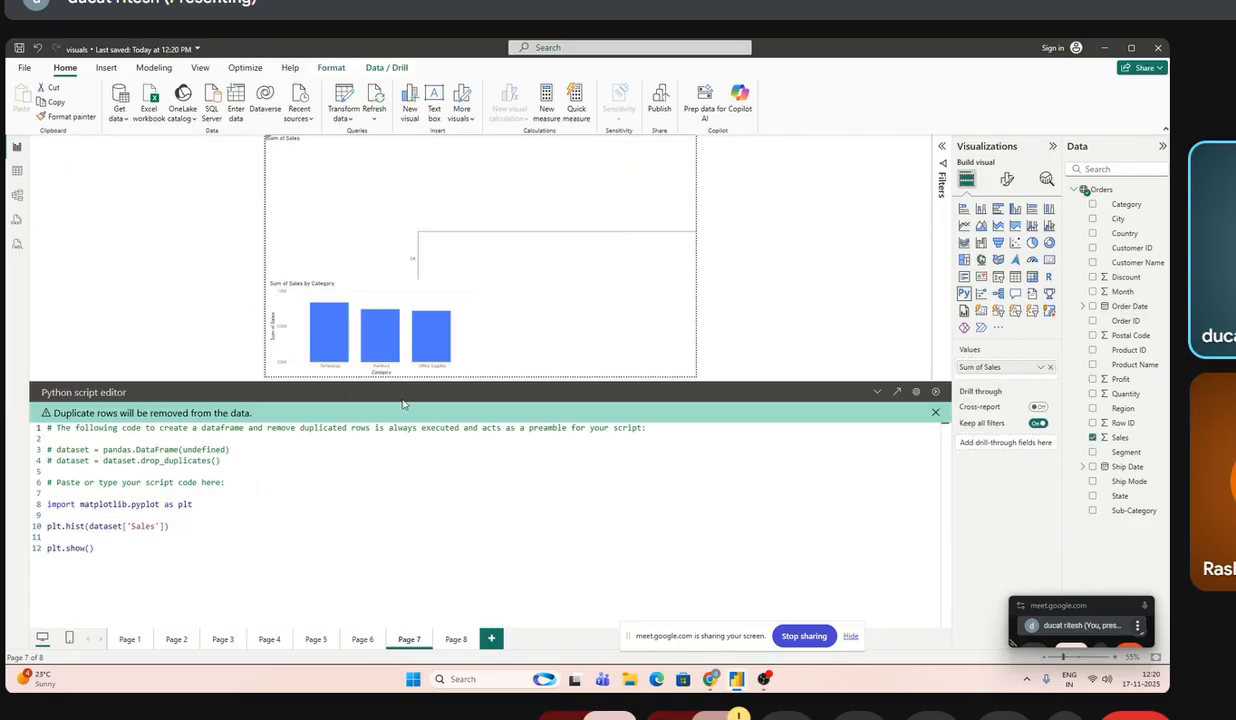
click(780, 300)
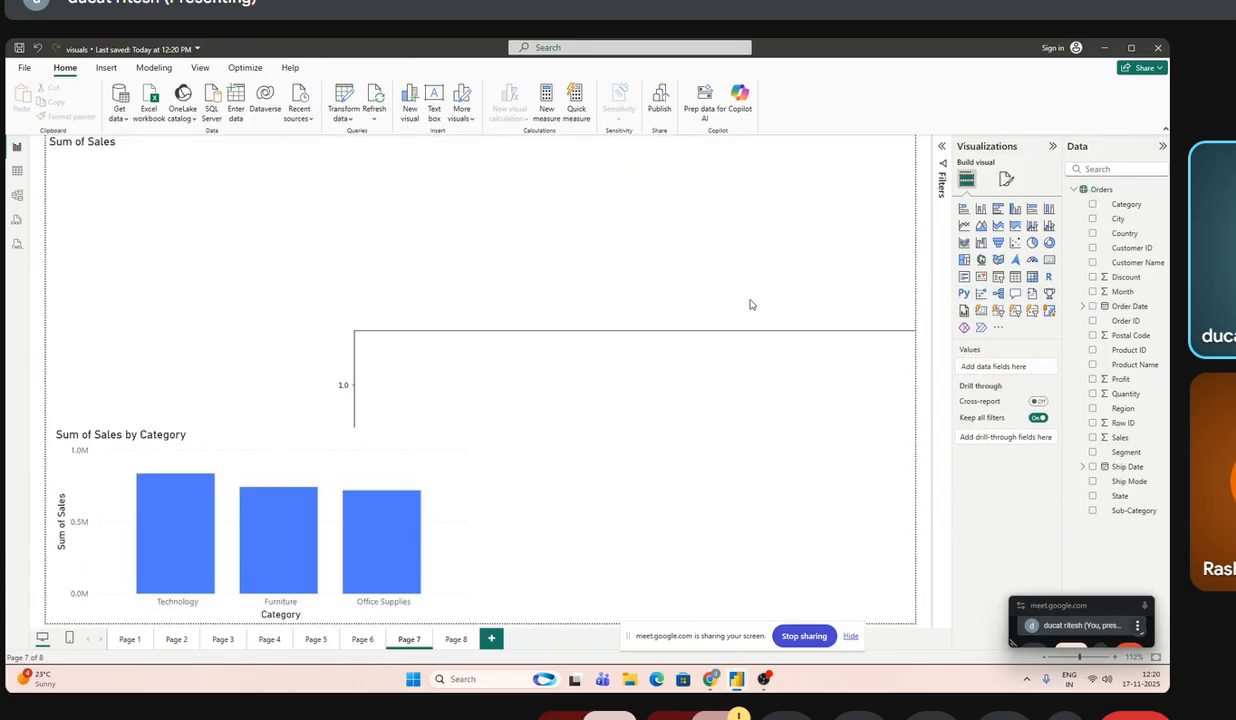
click(395, 395)
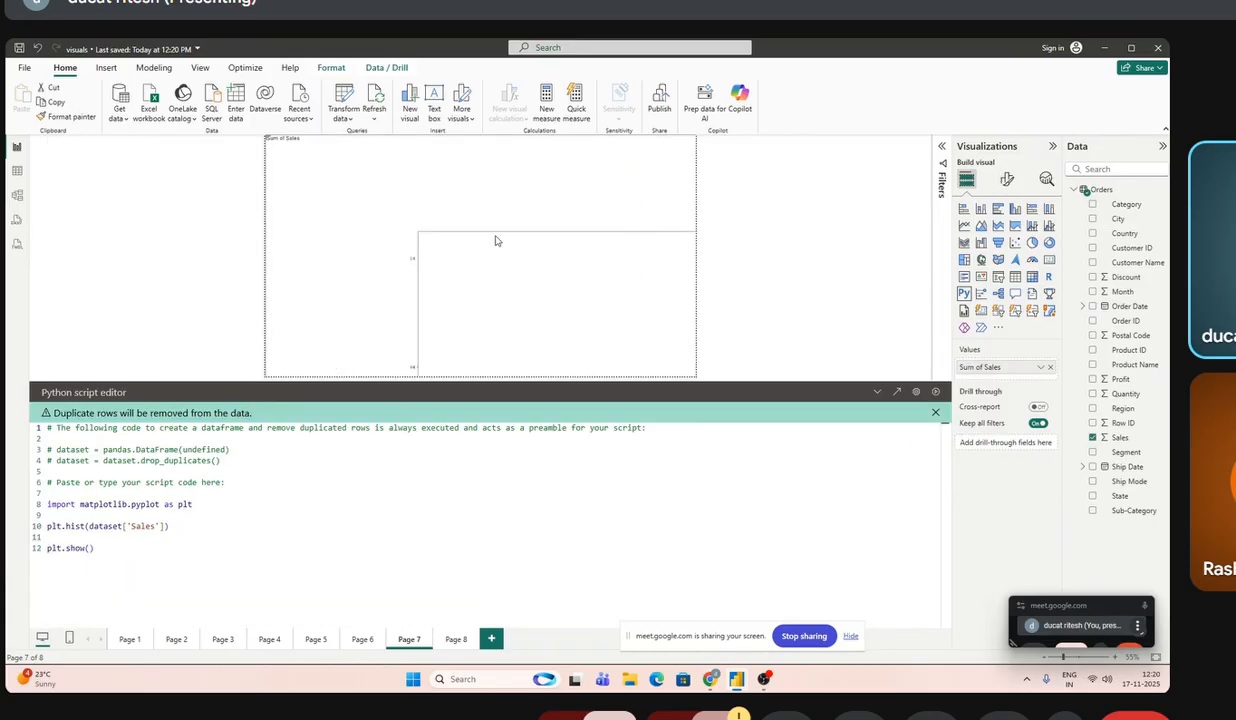
drag(267, 138, 480, 205)
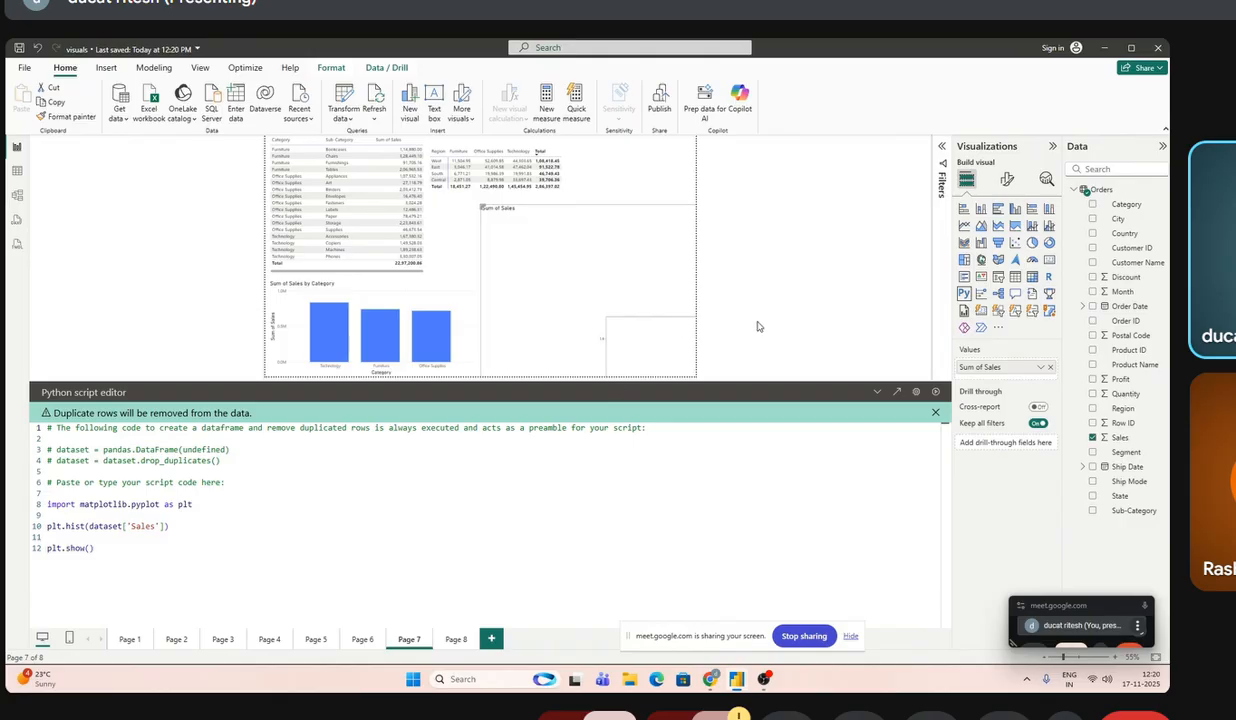
key(ctrl+z)
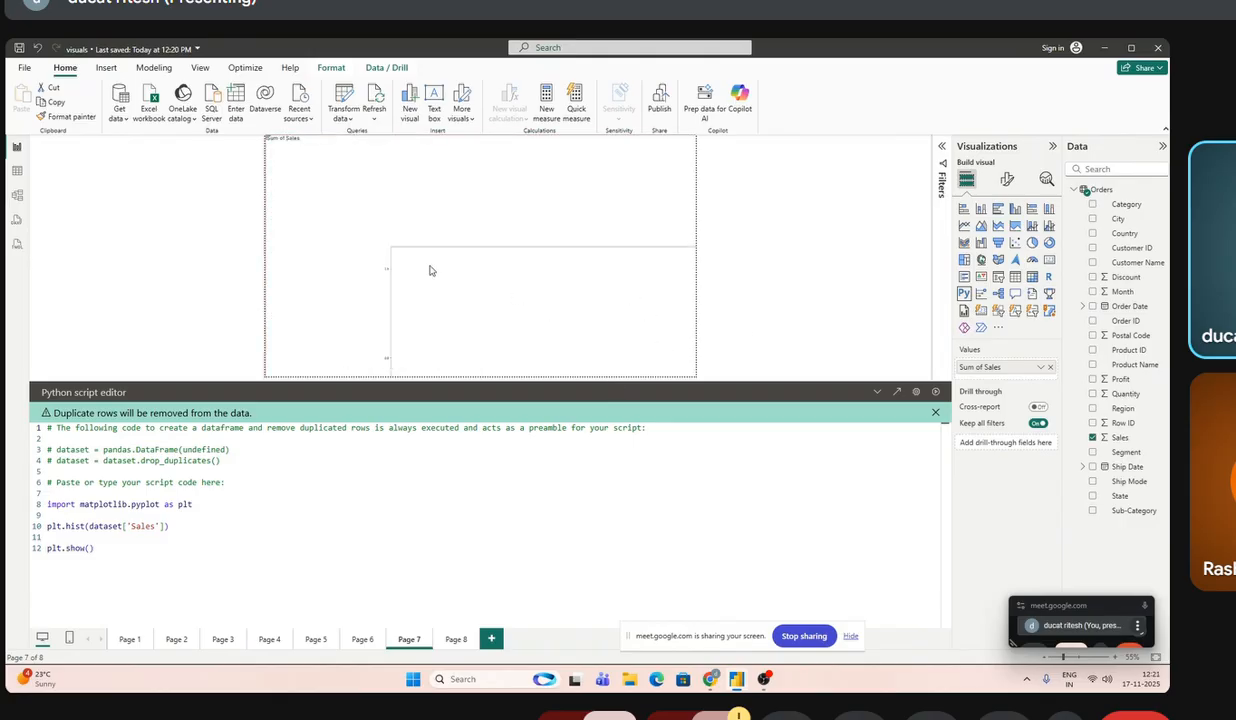
drag(270, 139, 505, 220)
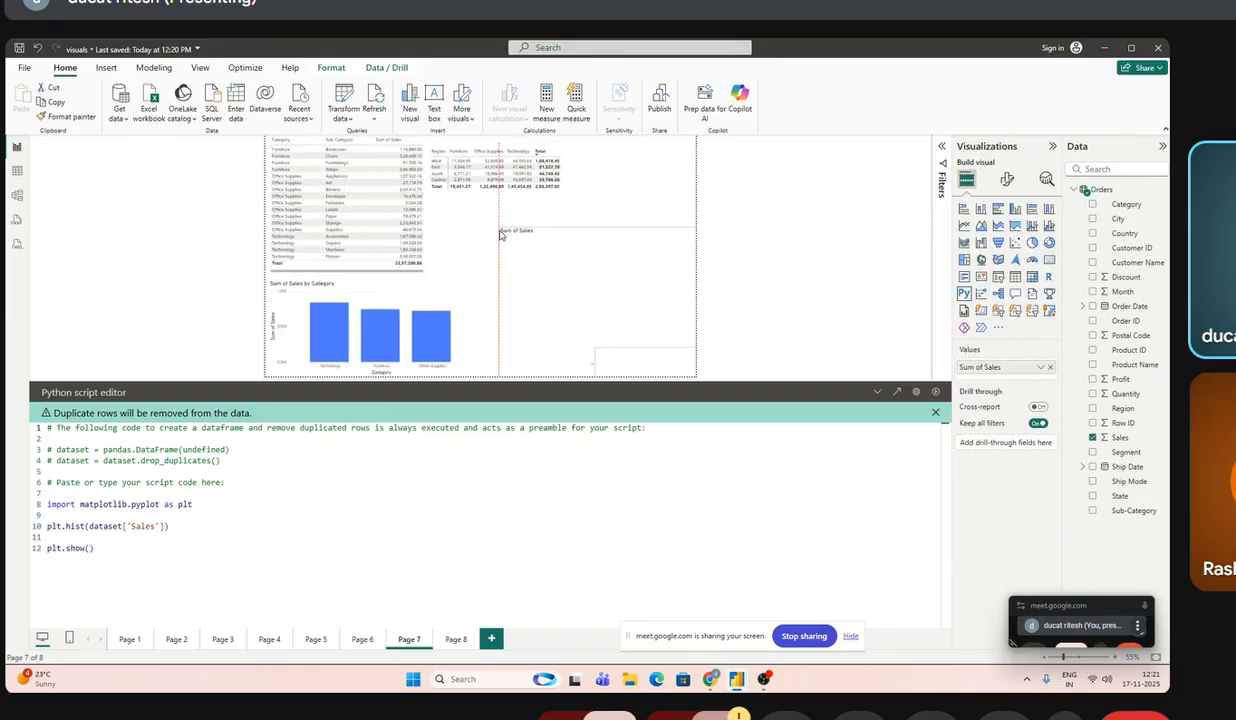
click(890, 333)
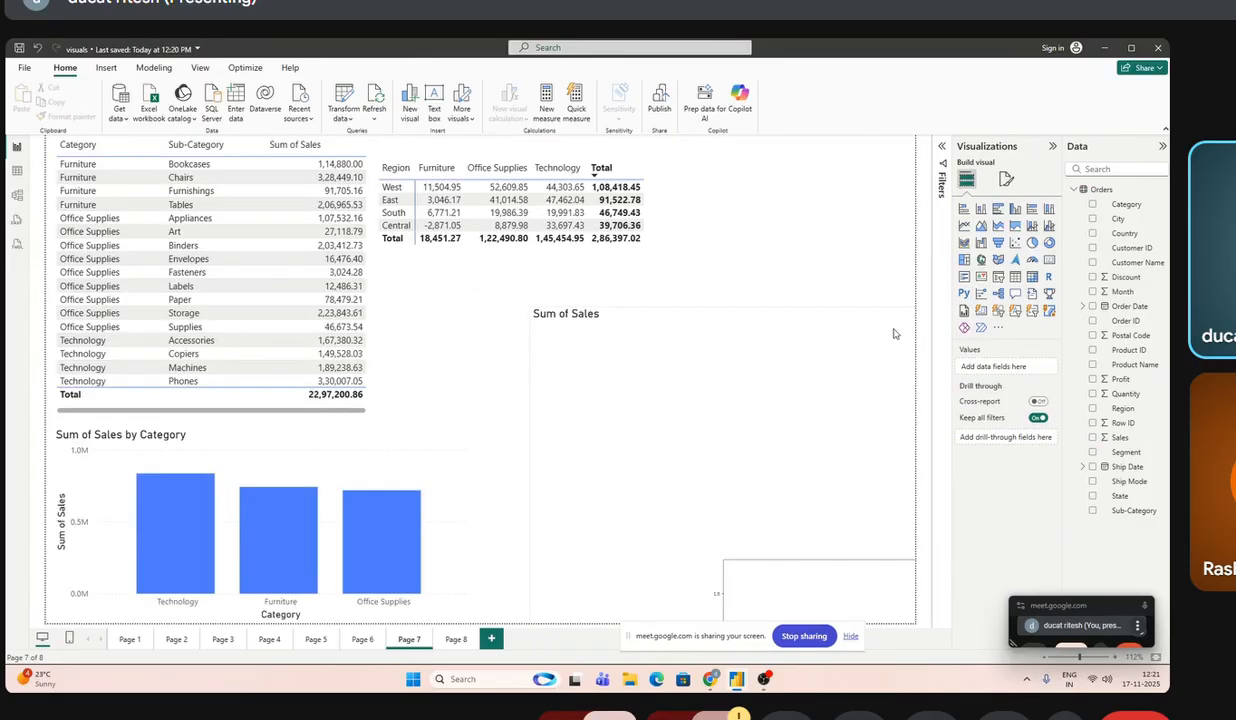
click(847, 457)
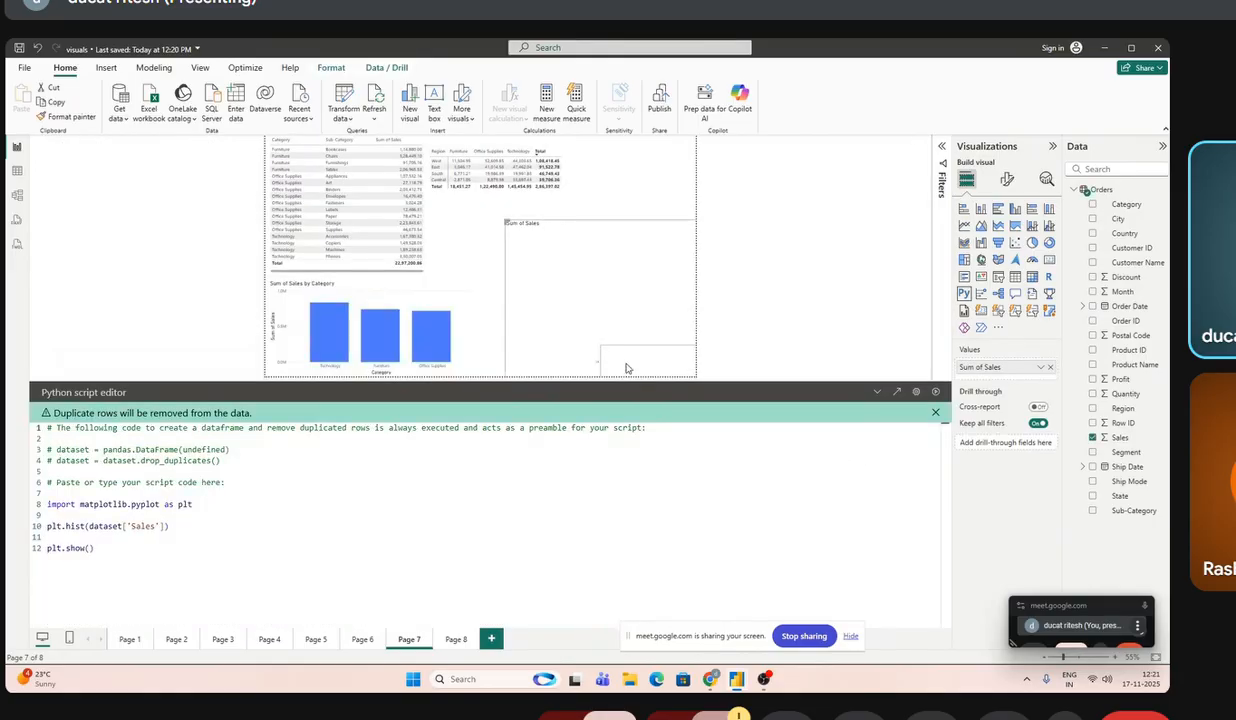
drag(628, 368, 619, 348)
click(776, 316)
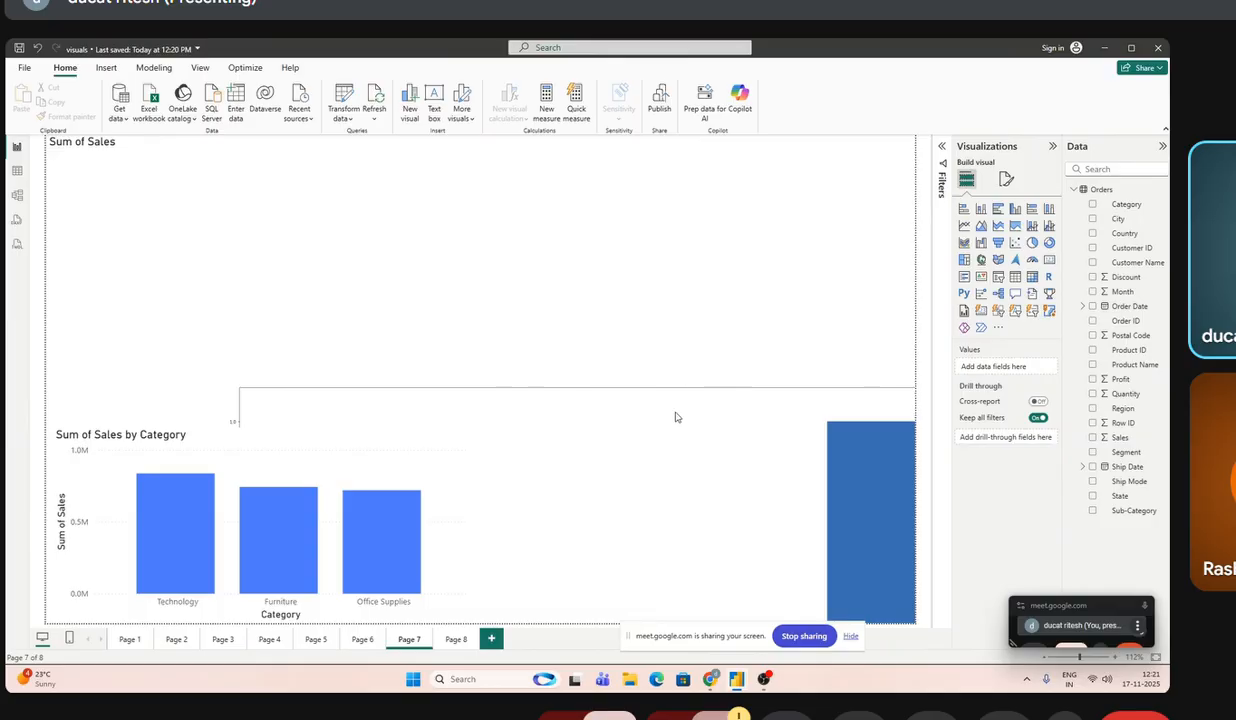
- Shrink the Python Sum of Sales visual to fit beside the Category column chart, and collapse its script editor and duplicate-rows notice
click(254, 392)
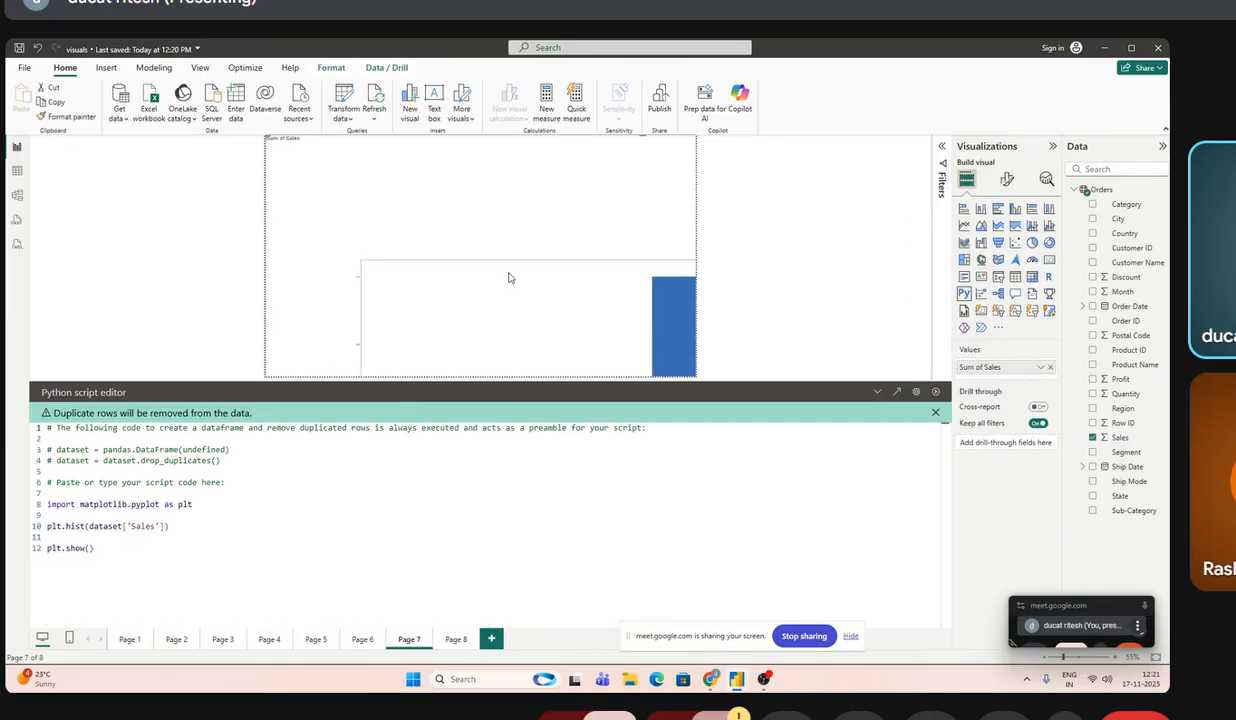
drag(260, 132, 492, 212)
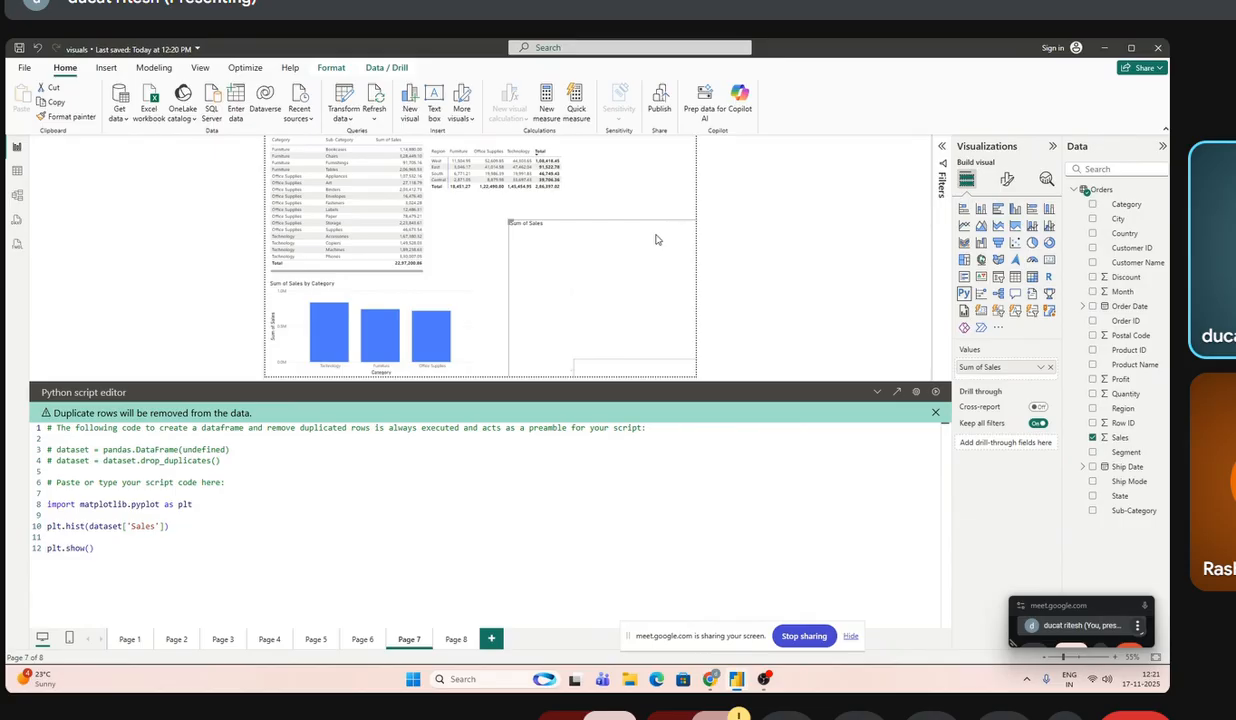
click(934, 412)
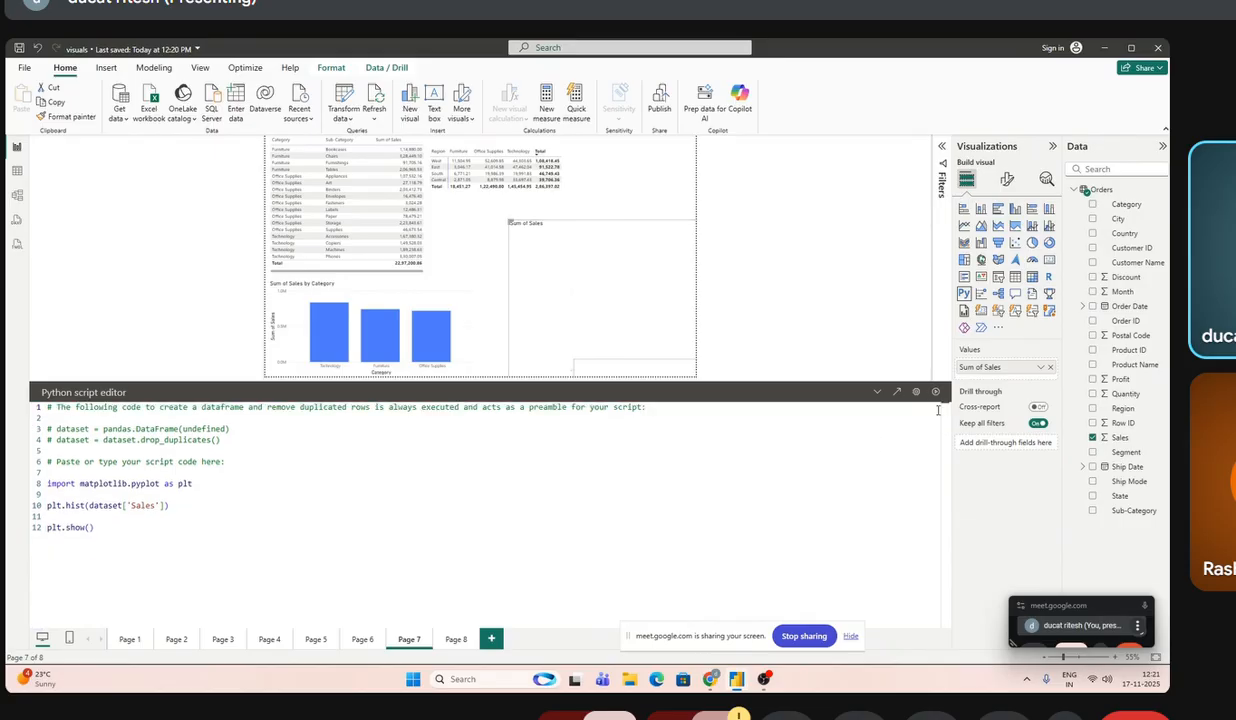
click(878, 392)
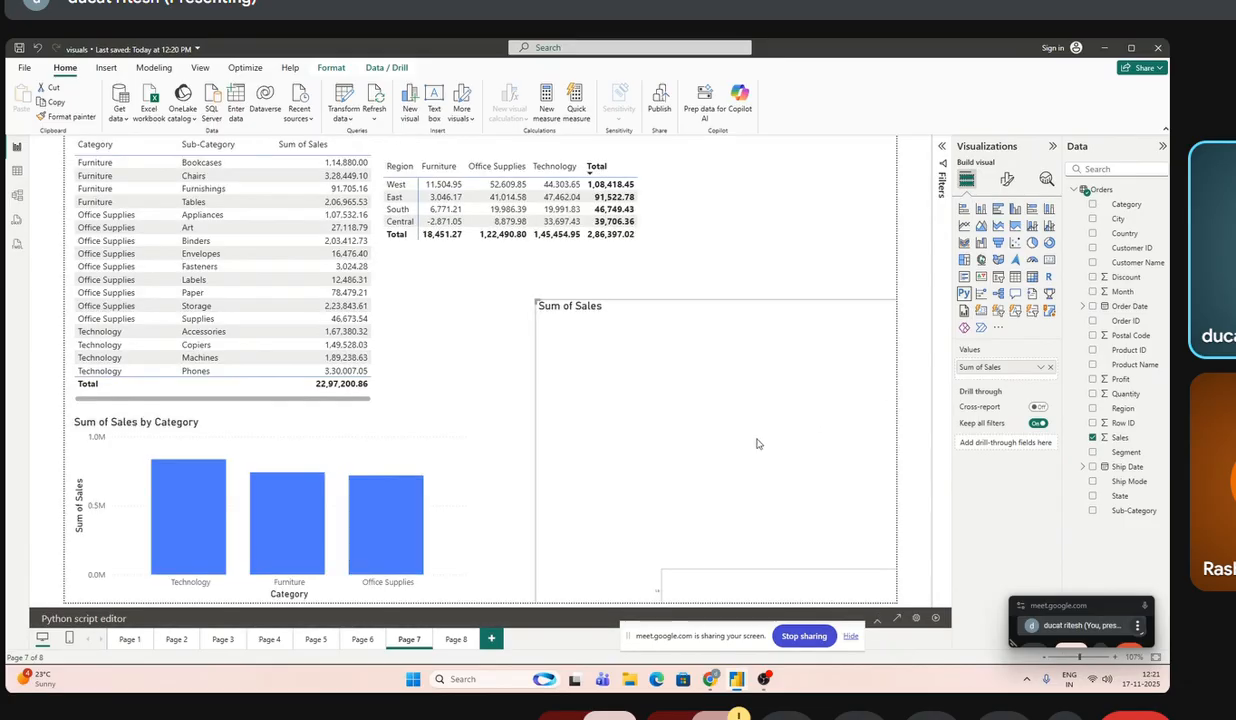
click(919, 332)
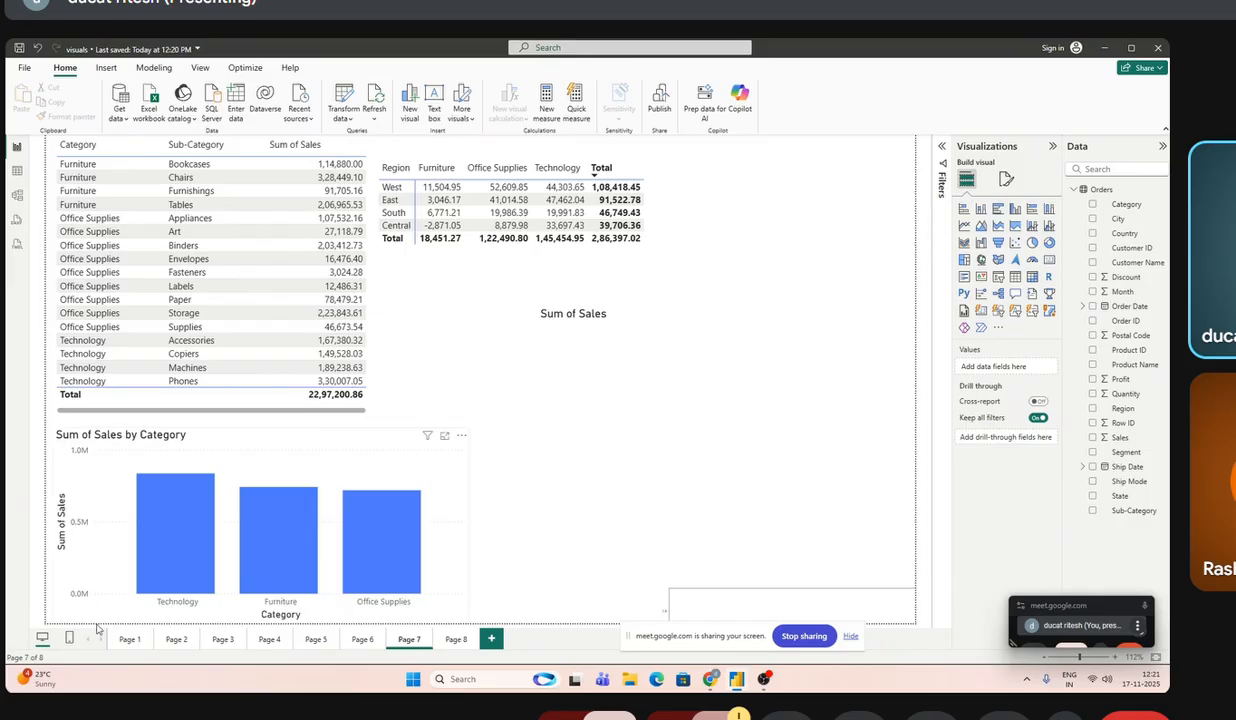
- Review the visuals on Pages 1 to 5 in order, and return to Pages 1 and 2
click(129, 639)
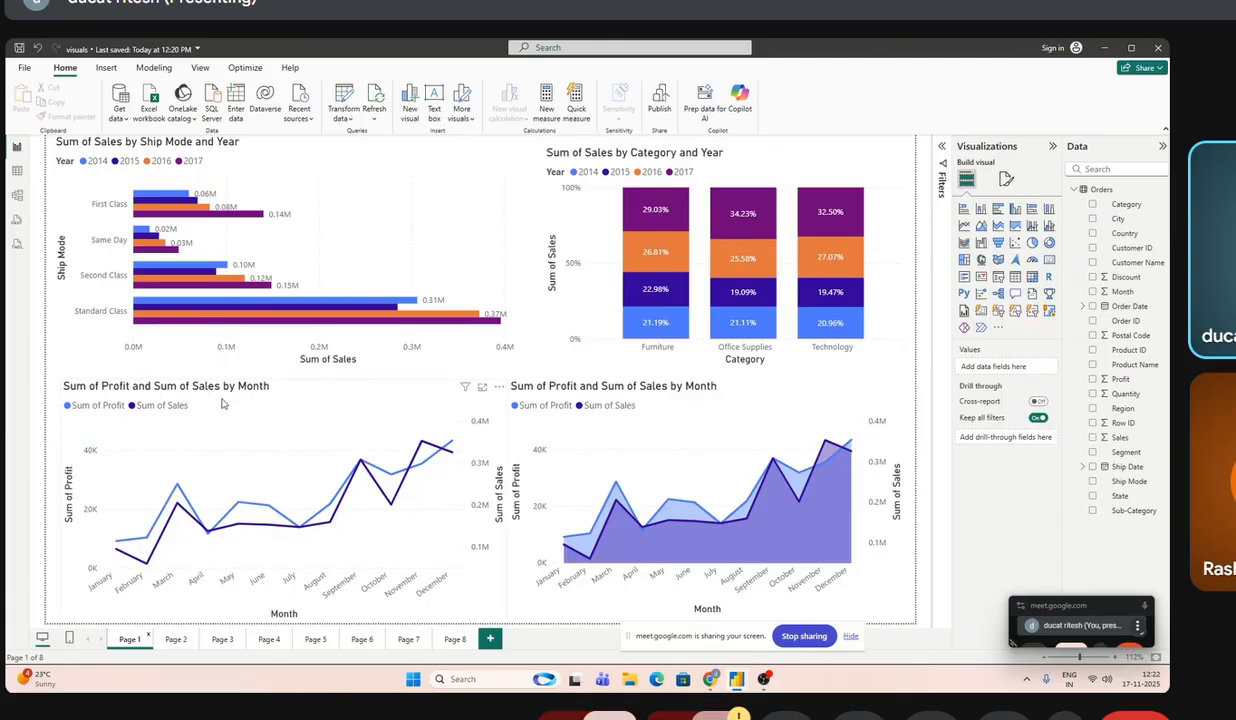
click(177, 639)
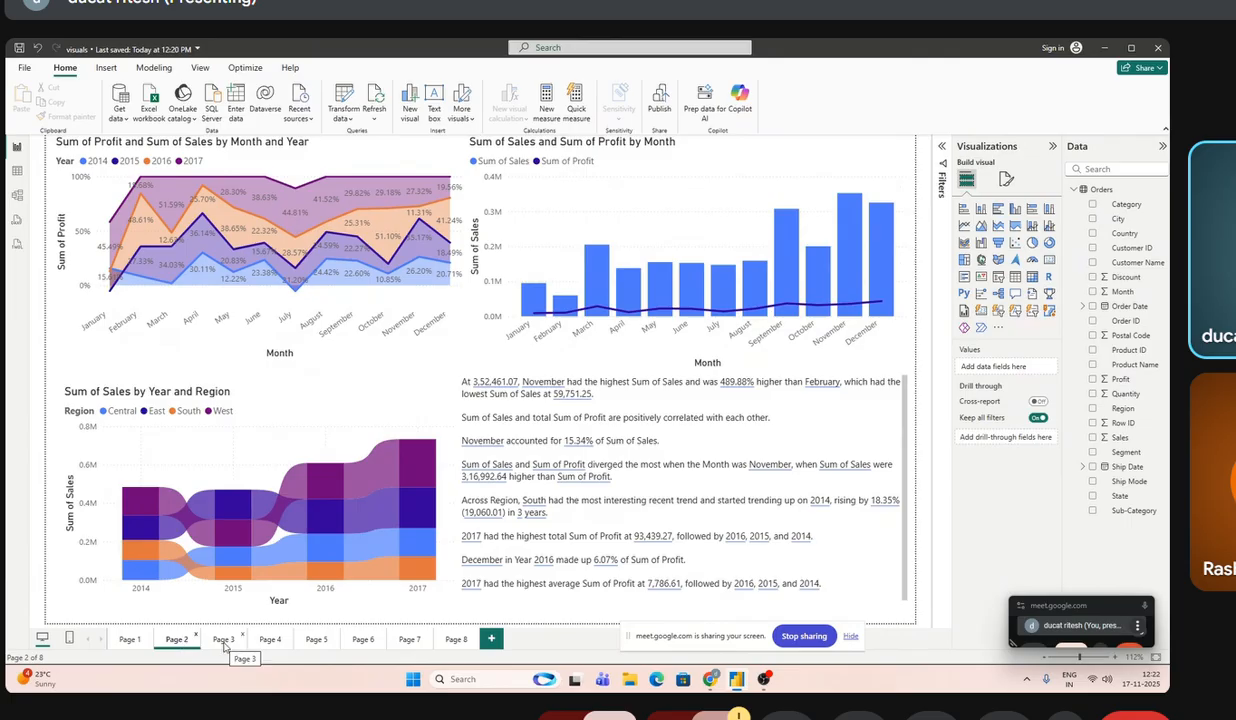
click(224, 645)
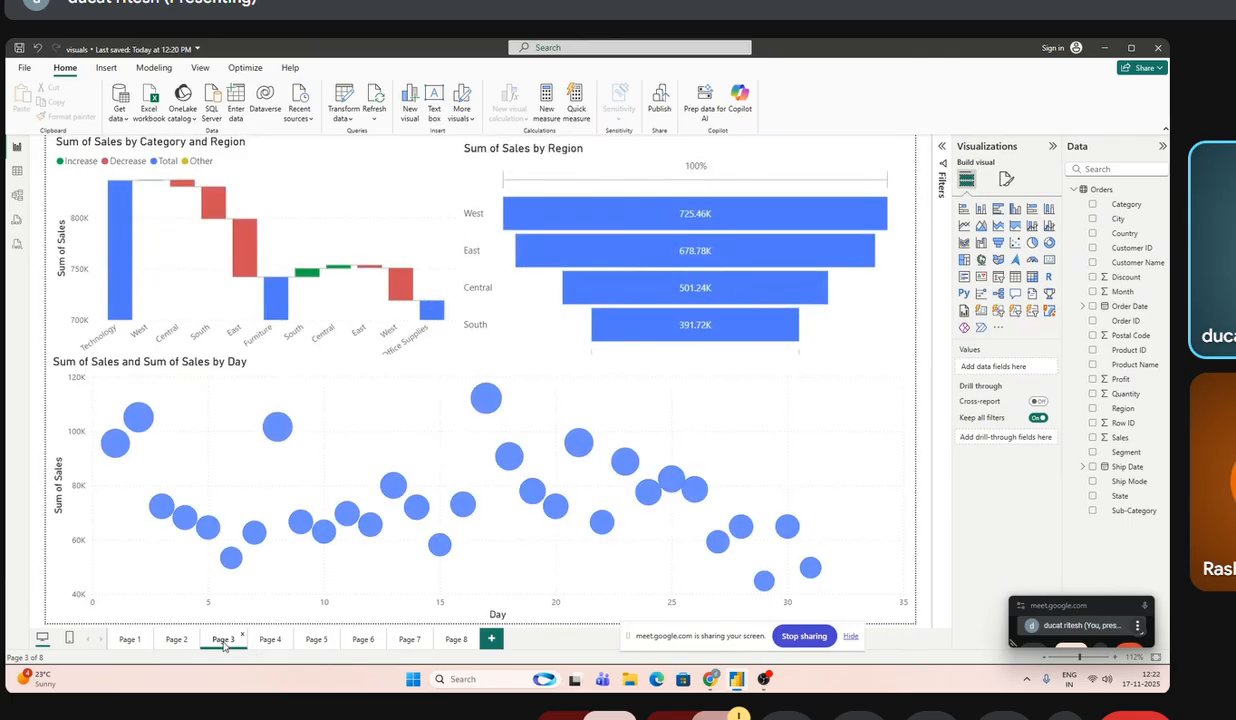
click(270, 640)
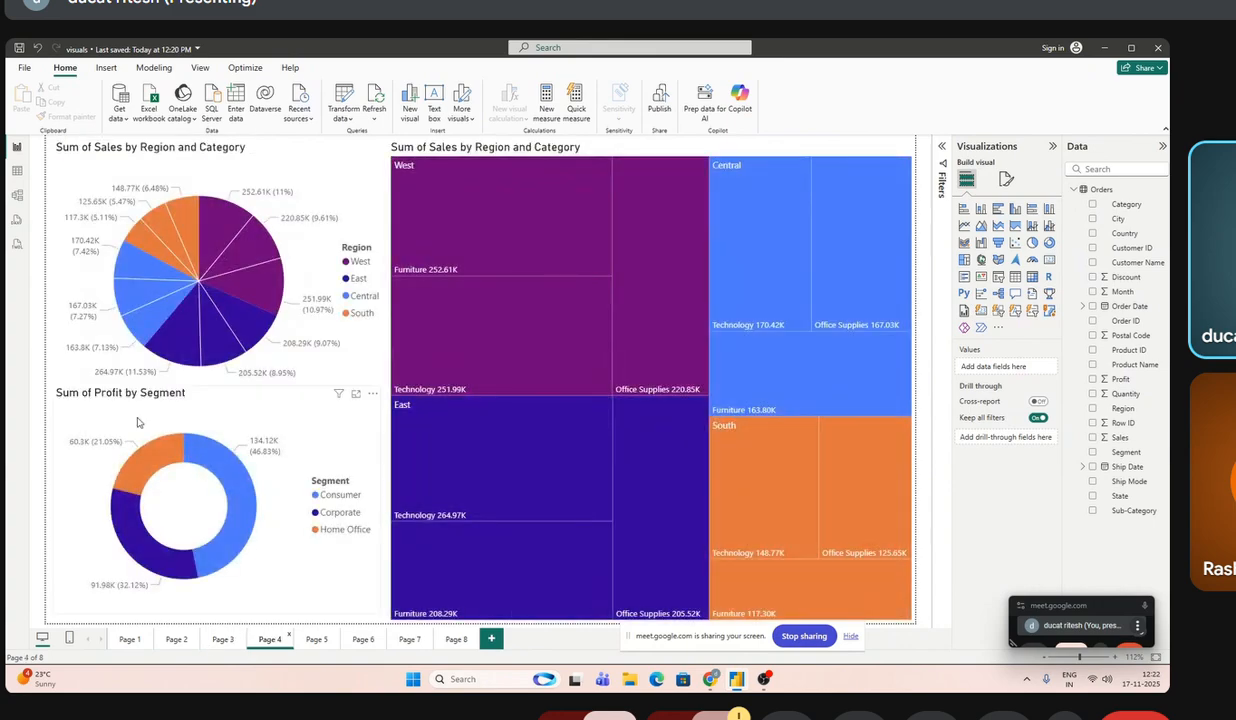
click(316, 639)
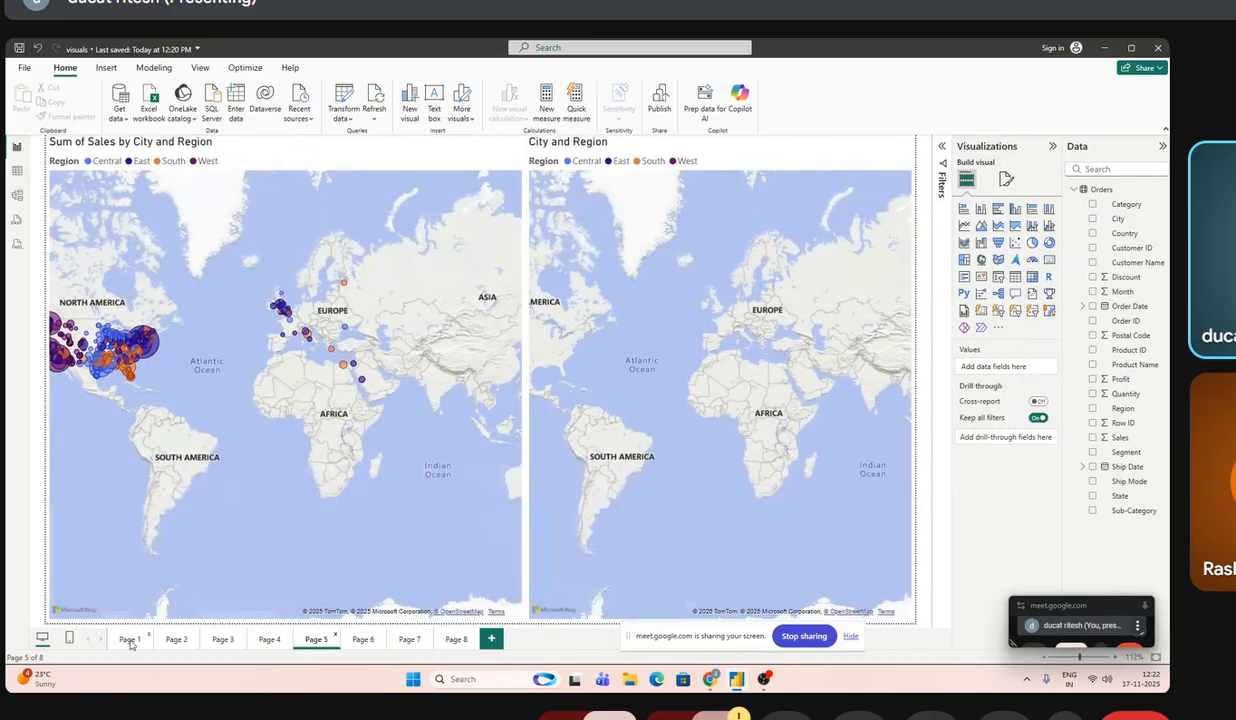
click(129, 639)
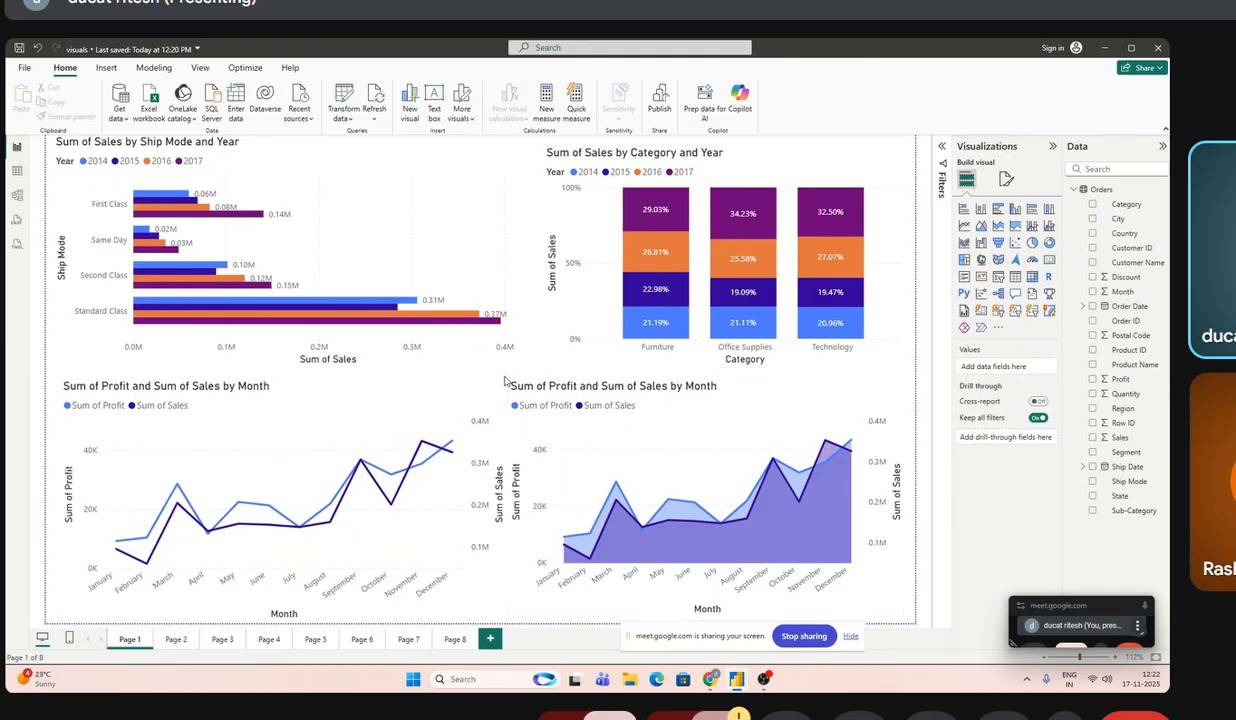
click(180, 640)
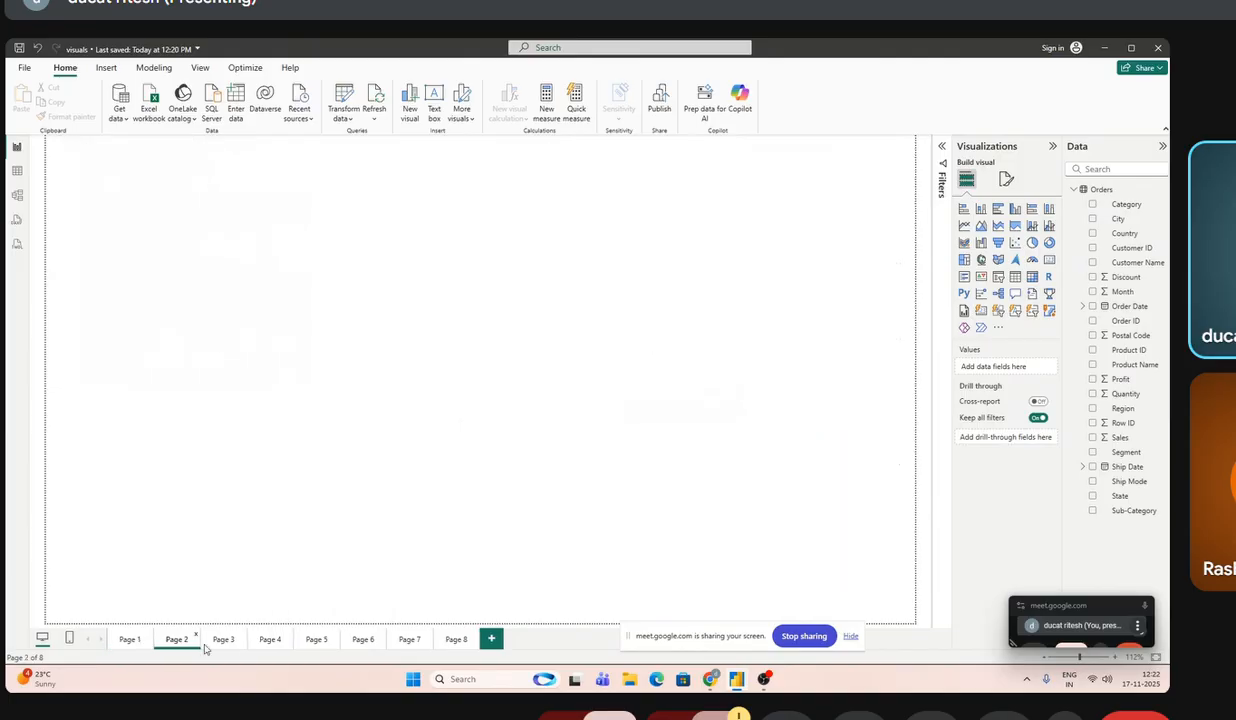
- Add a new report page with a pie chart using Category as legend and Profit as values
click(491, 638)
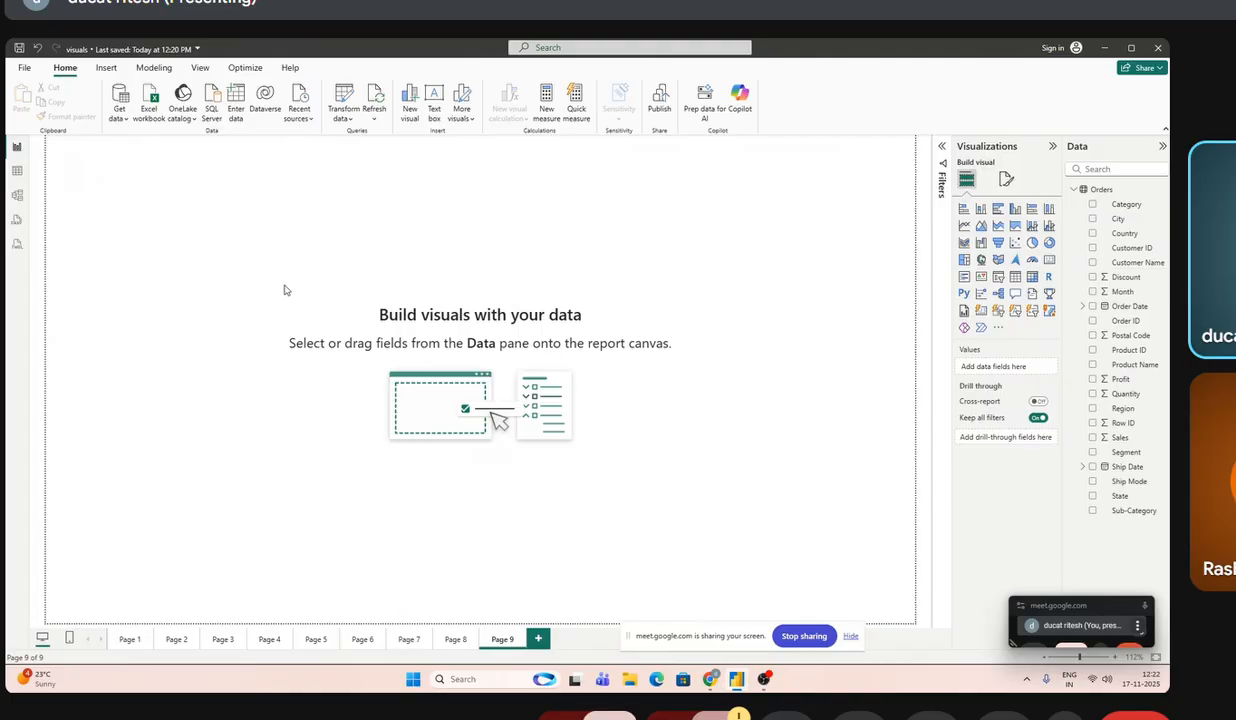
click(1034, 245)
drag(233, 316, 493, 524)
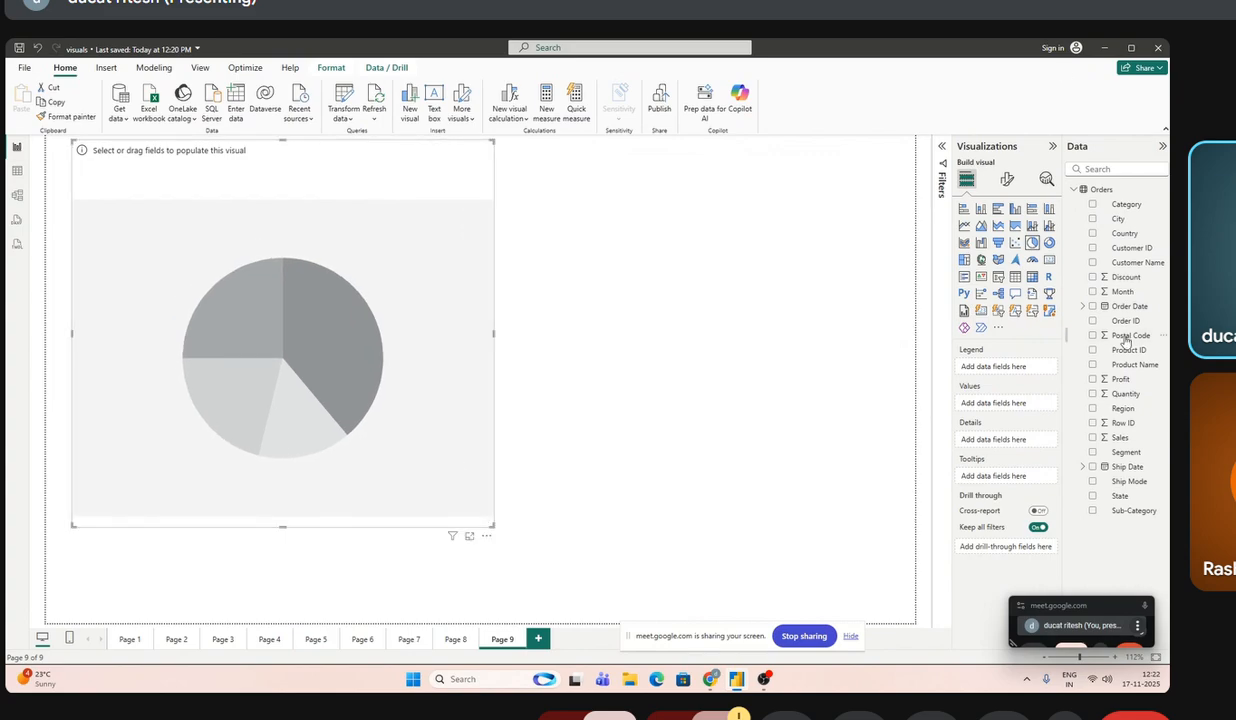
drag(1093, 205, 990, 366)
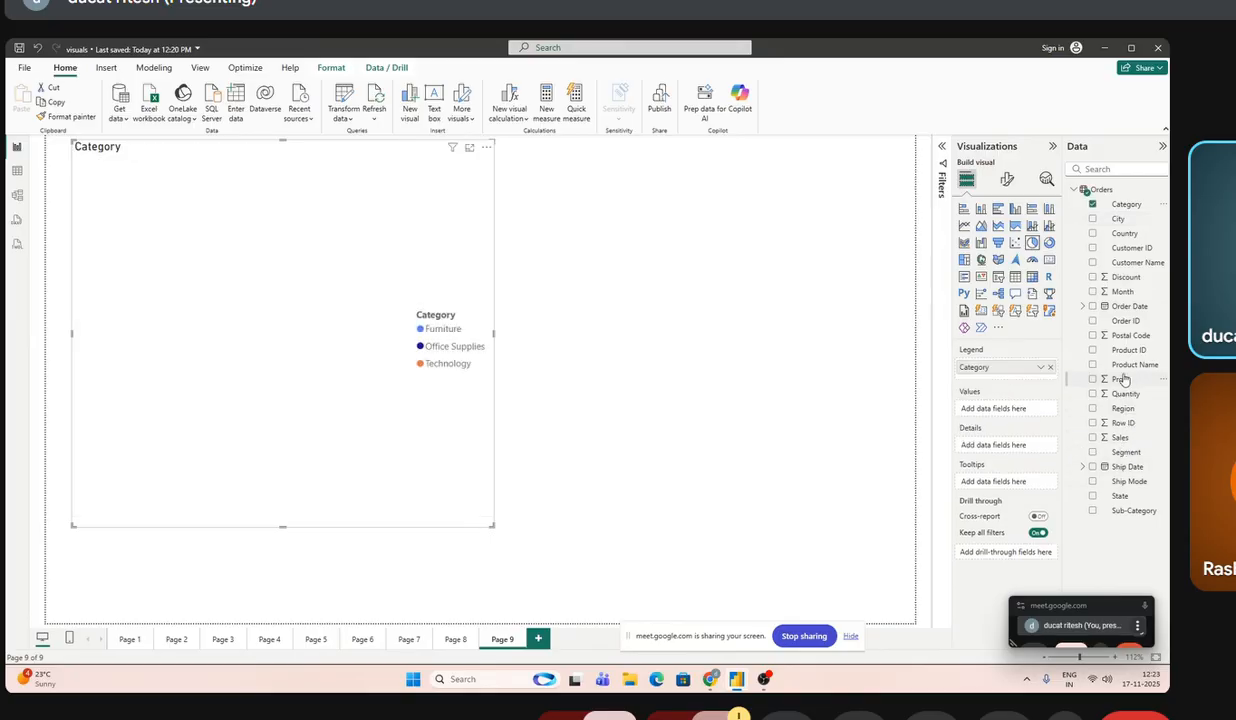
drag(1124, 380, 1000, 408)
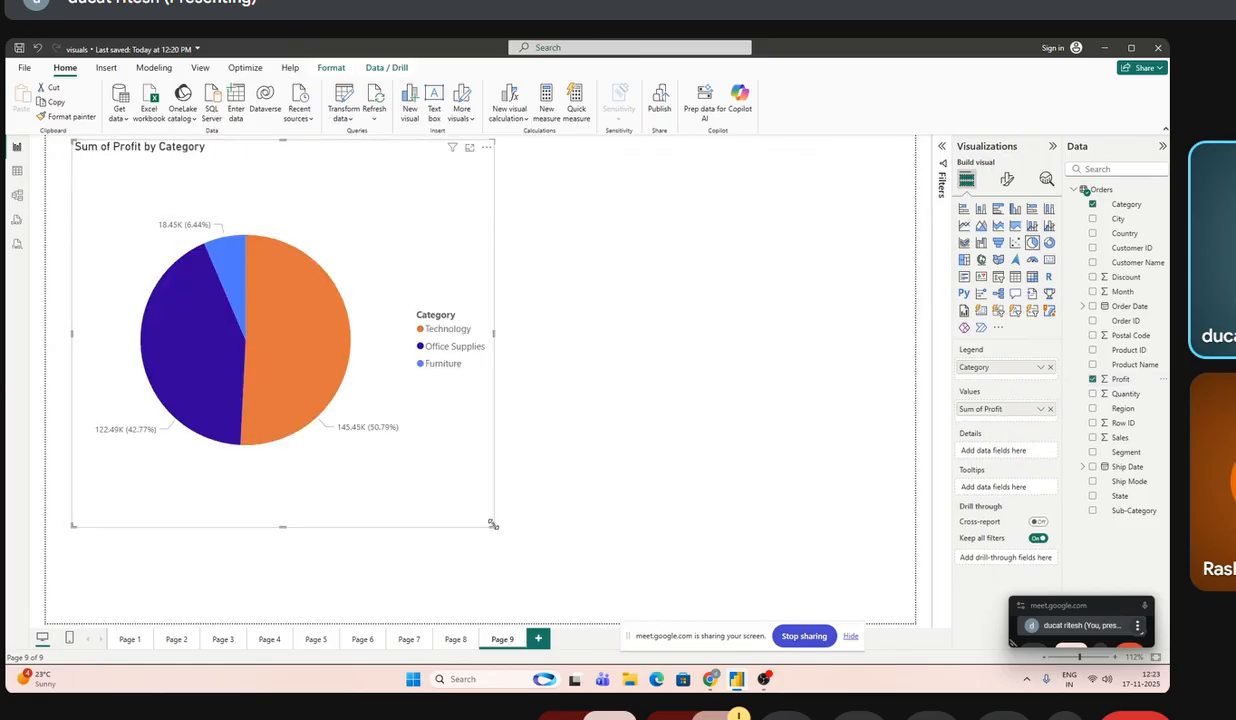
- Shrink the Profit by Category pie chart and fit it into the upper-left corner of the page
drag(493, 524, 381, 396)
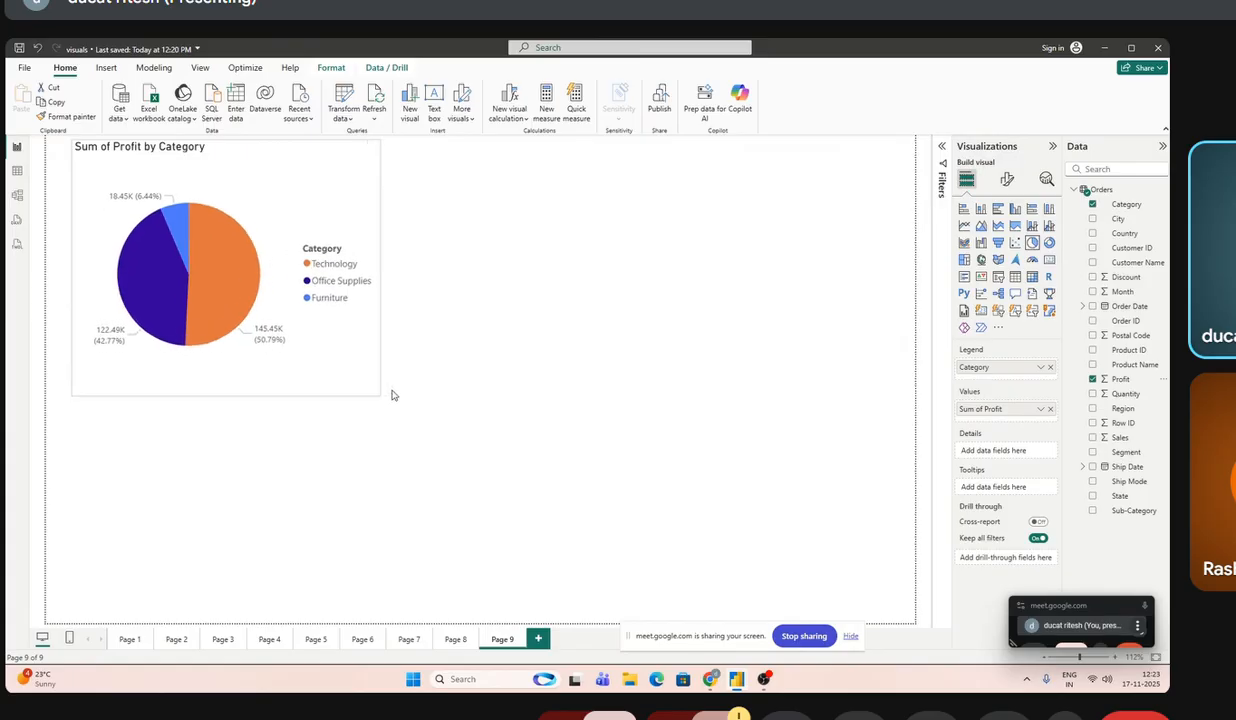
drag(290, 157, 267, 160)
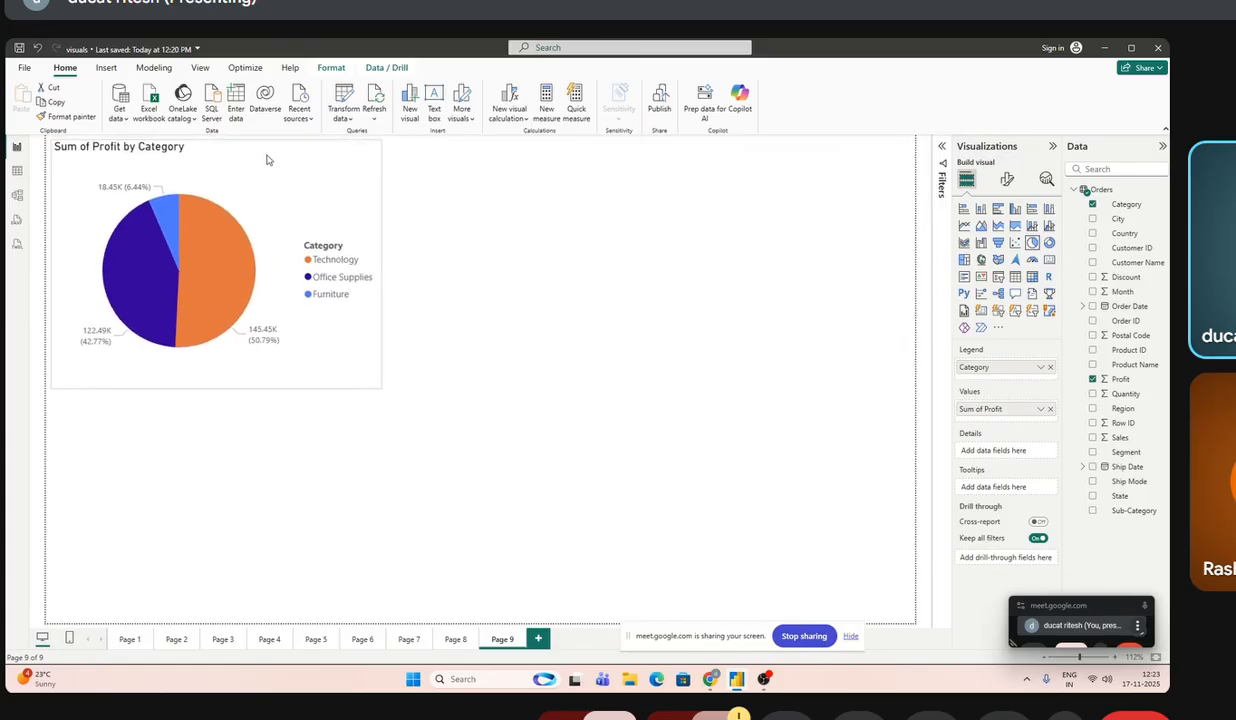
click(538, 410)
- Add another report page and insert a table visual, enlarging it into a tall block along the page's left edge
click(538, 638)
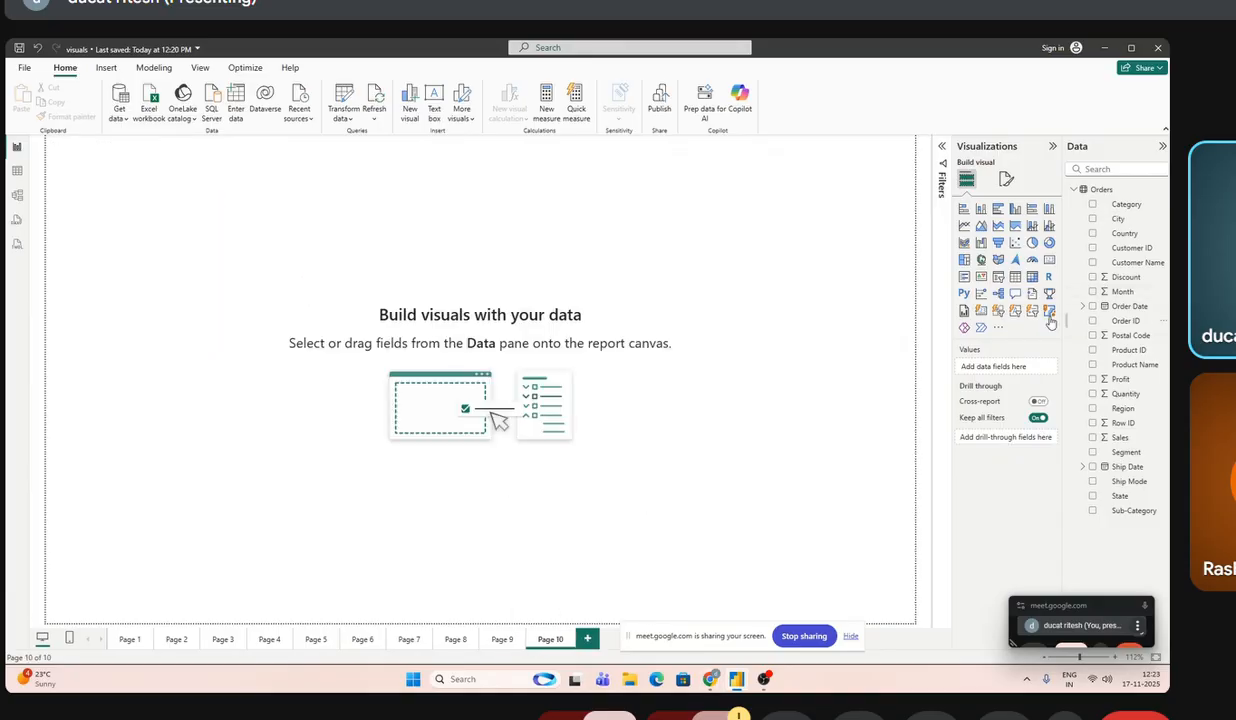
click(1015, 276)
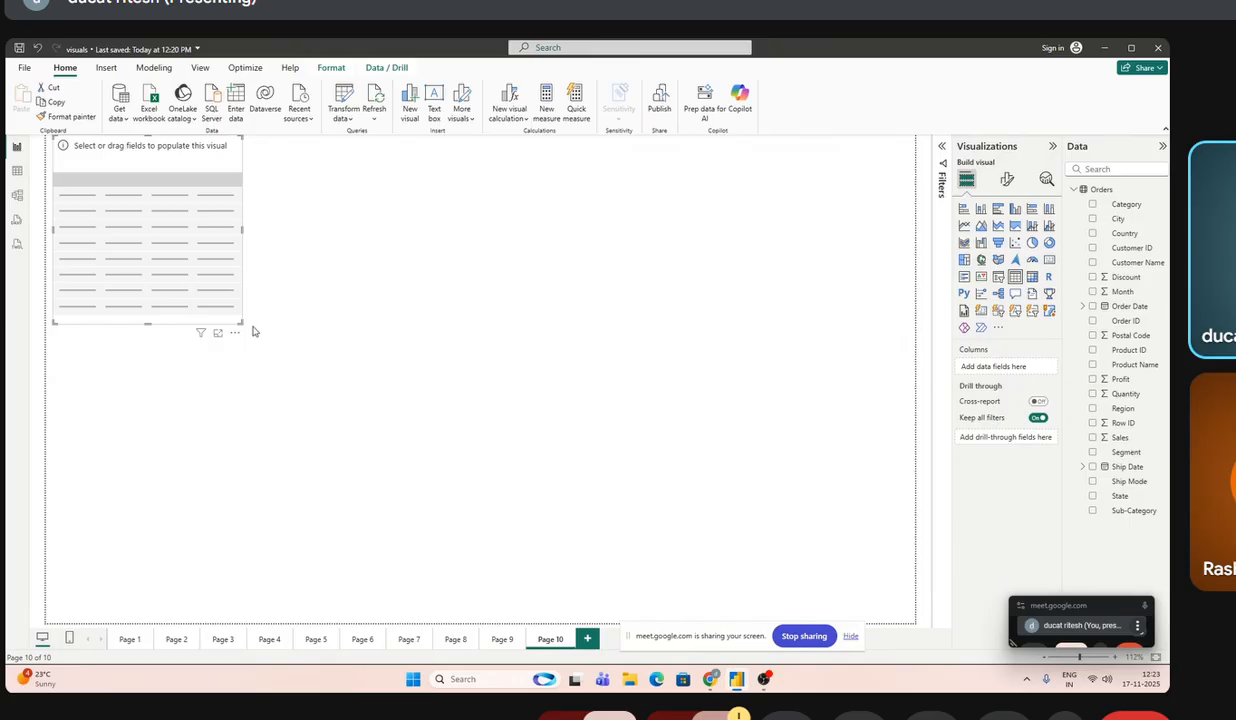
drag(240, 322, 251, 443)
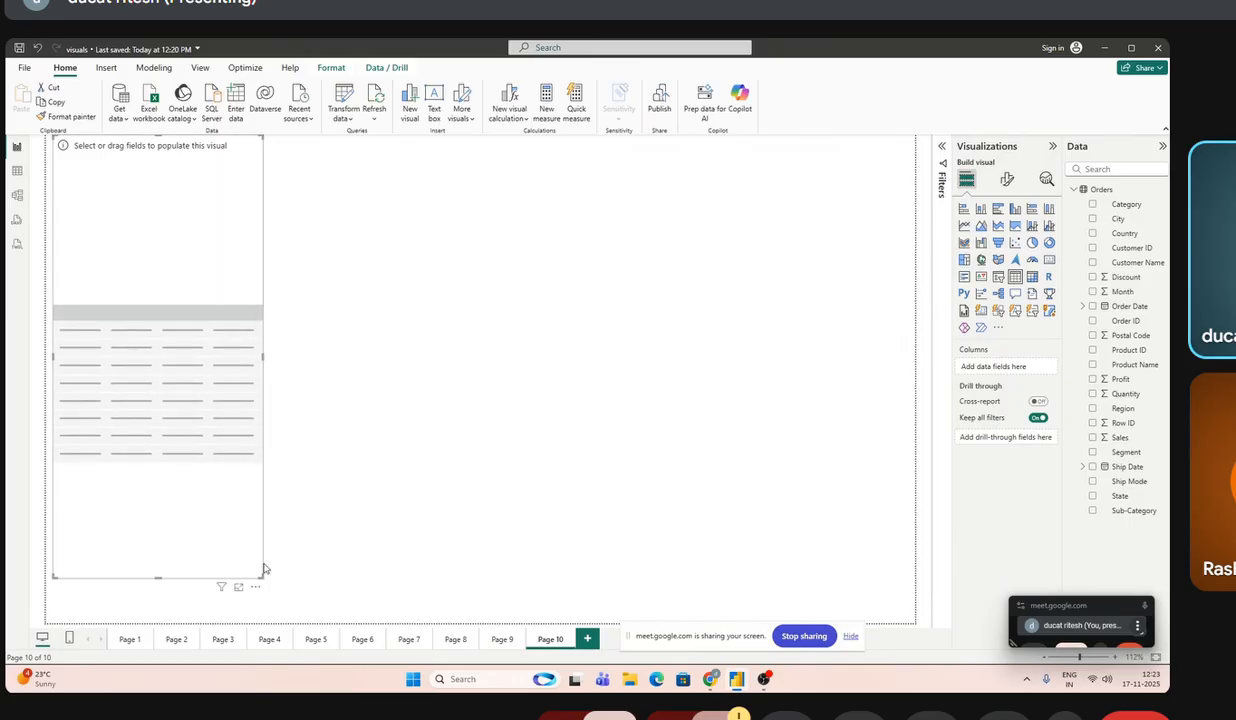
drag(262, 359, 286, 369)
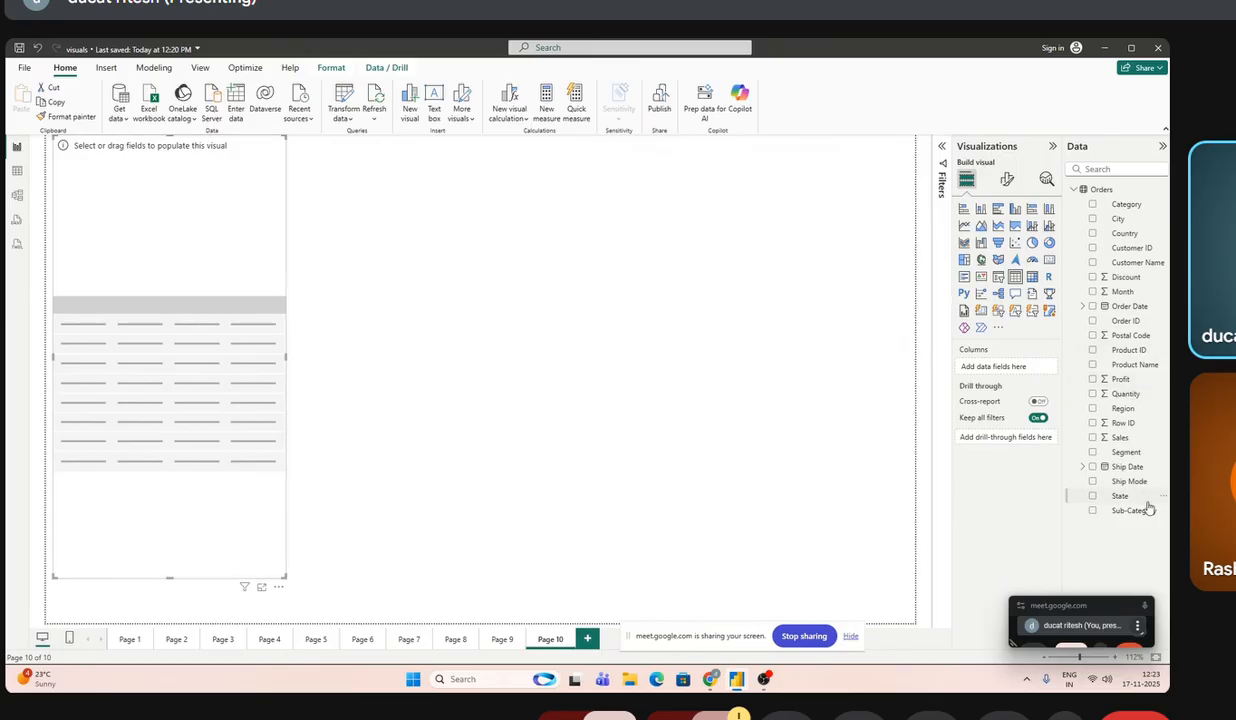
- Fill the table with the Sub-Category and Profit columns, and shorten it to end just below the Total row
drag(1142, 511, 1034, 370)
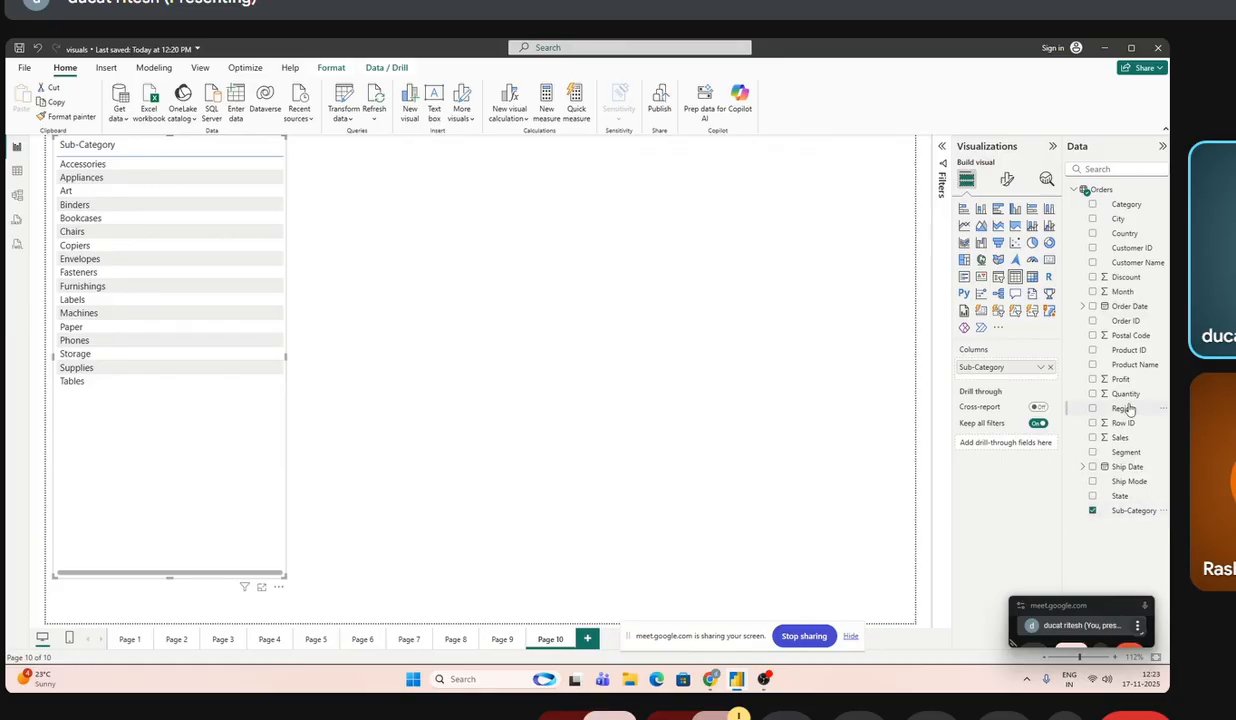
drag(1129, 386, 1012, 378)
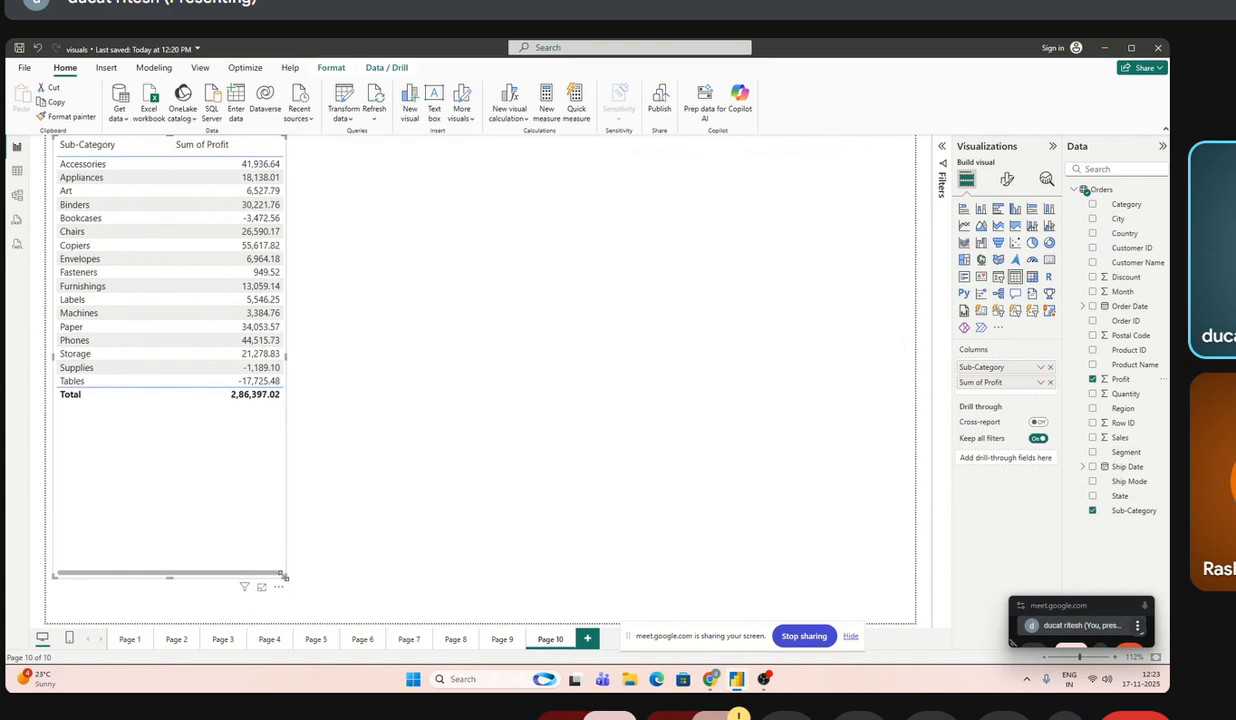
drag(284, 577, 276, 410)
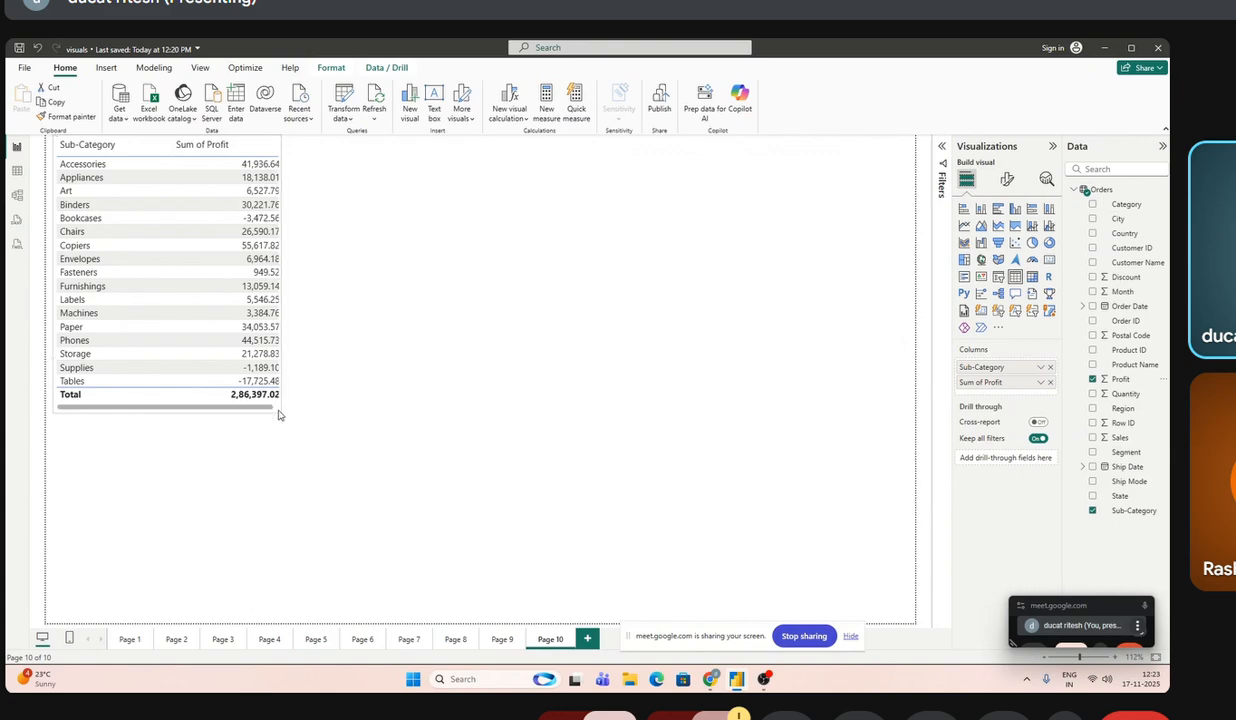
click(634, 435)
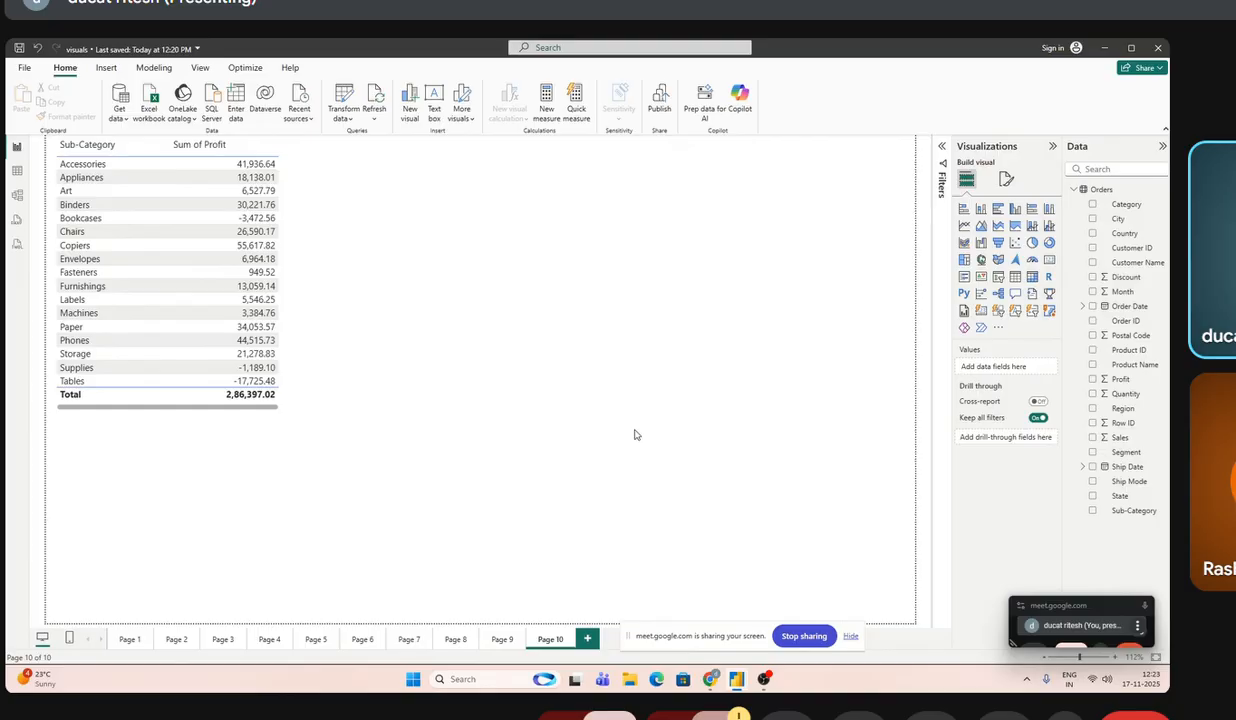
- On Page 10, sort the sub-category table by Sum of Profit in descending order and add Category as the page's drill-through field
click(502, 639)
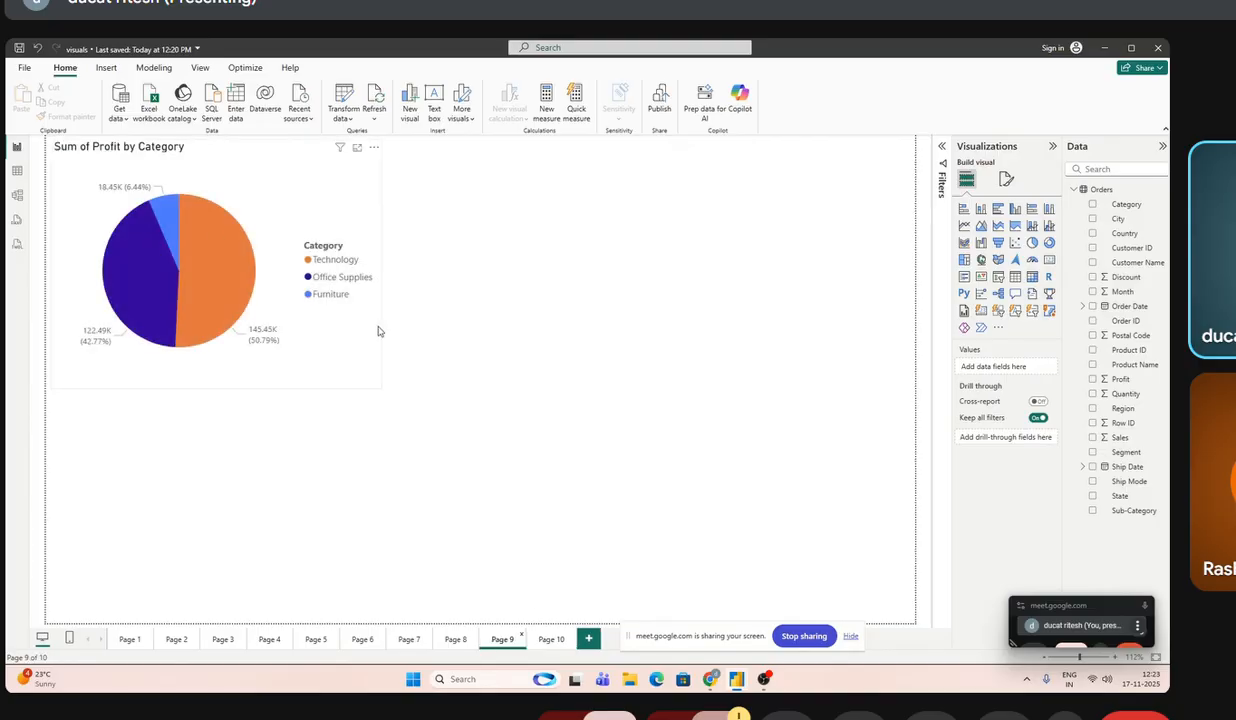
click(549, 643)
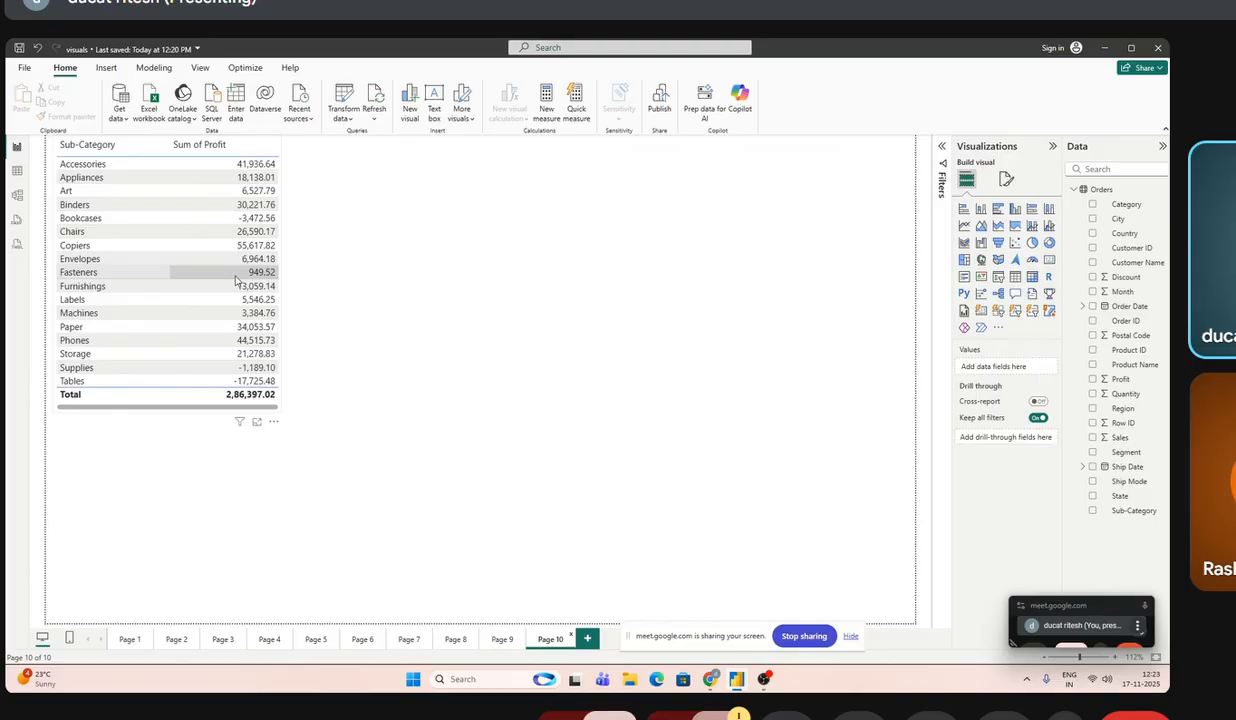
click(503, 640)
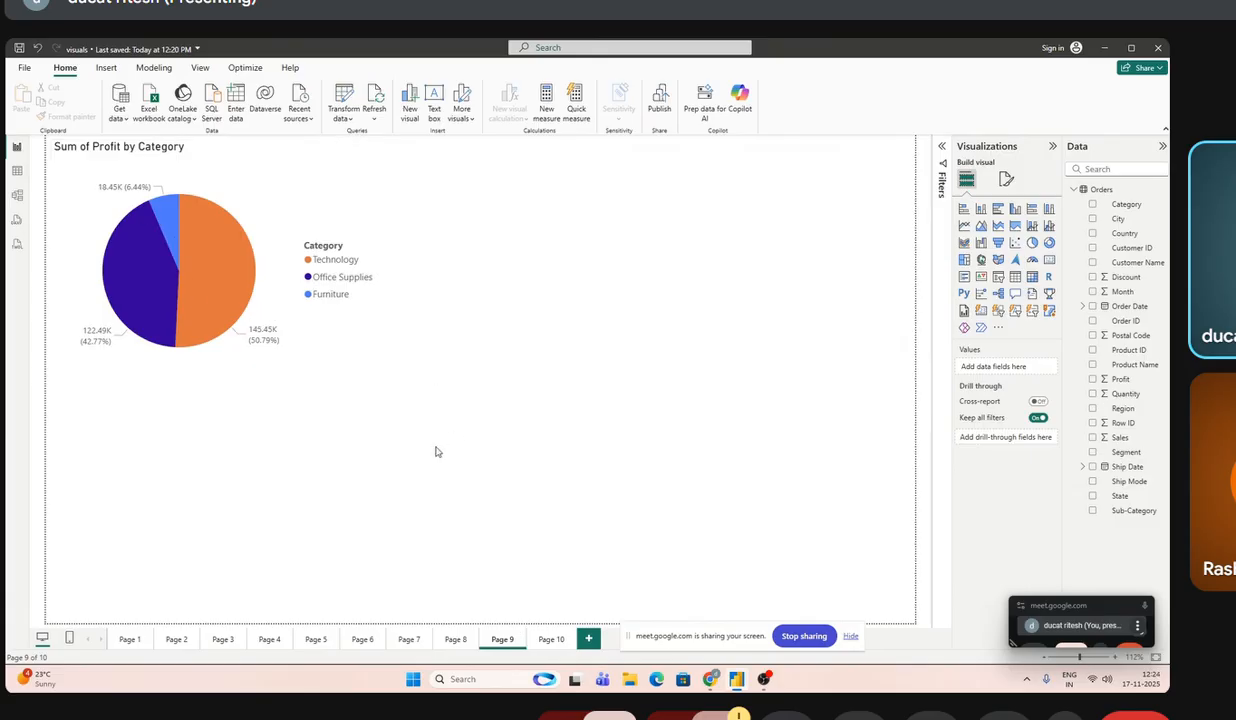
click(551, 640)
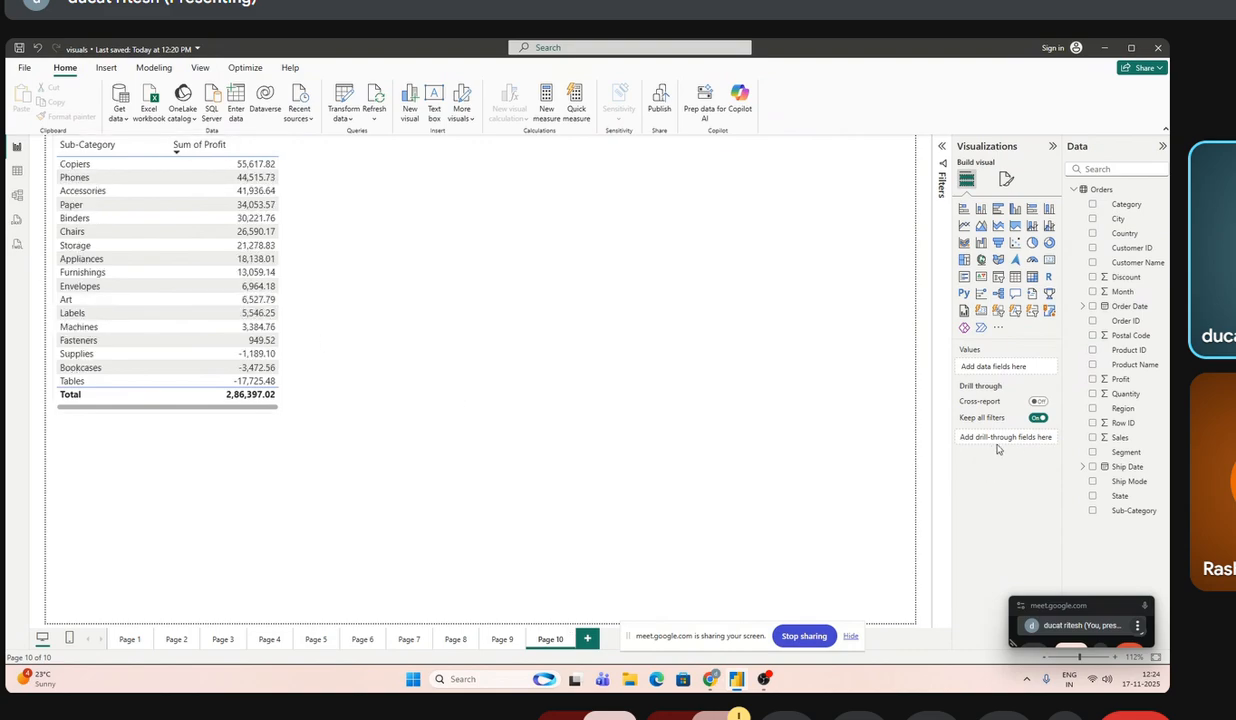
click(171, 393)
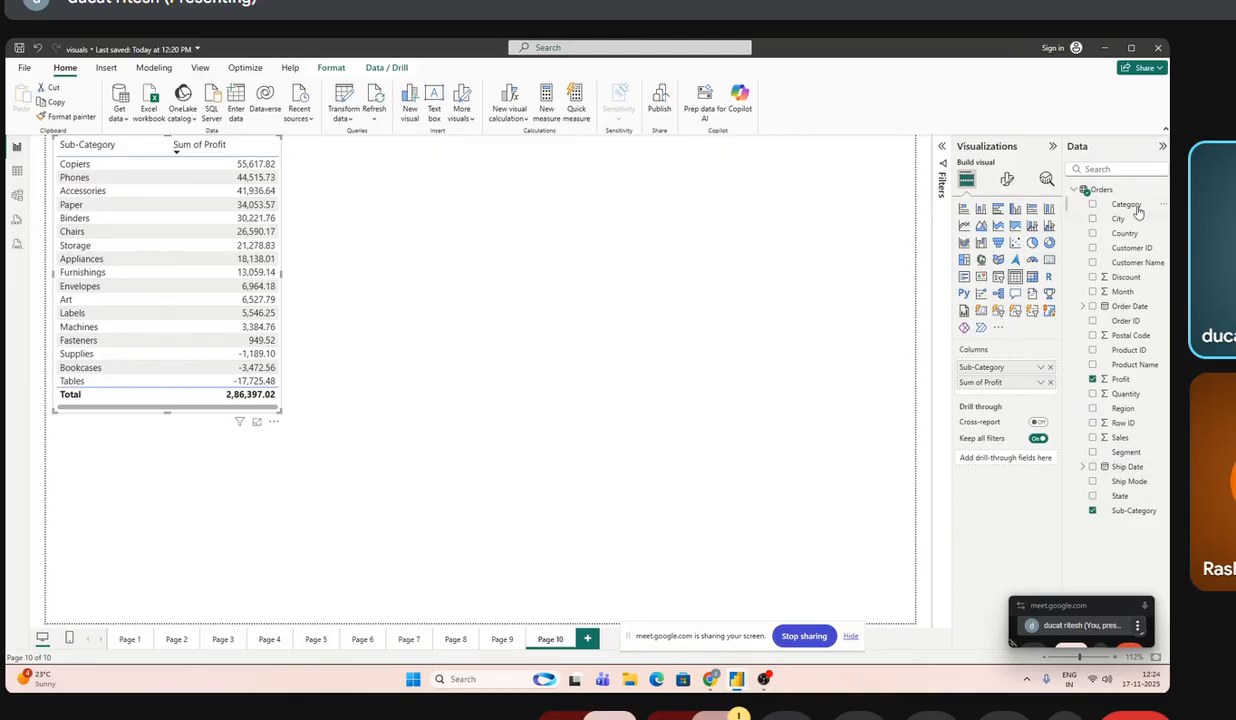
drag(1095, 202, 995, 458)
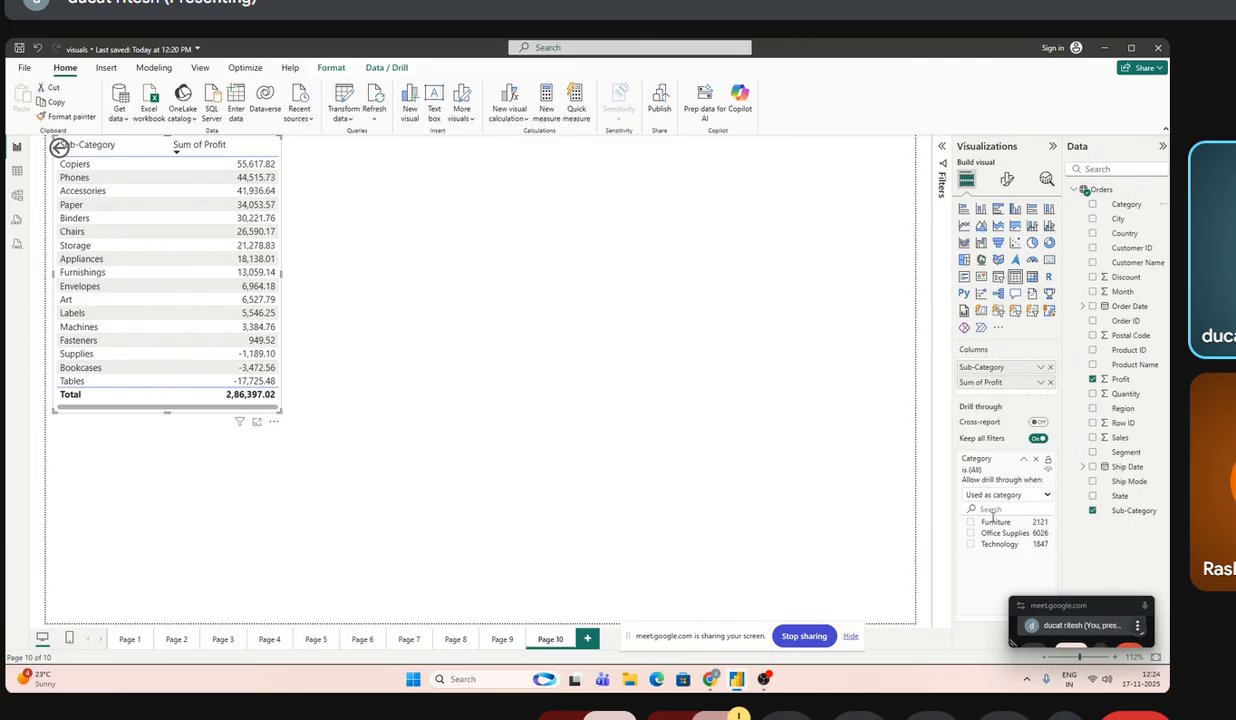
click(505, 530)
- Drill through from the Technology slice of the Page 9 pie chart to Page 10, return, and recheck the slice's drill-through option
click(502, 640)
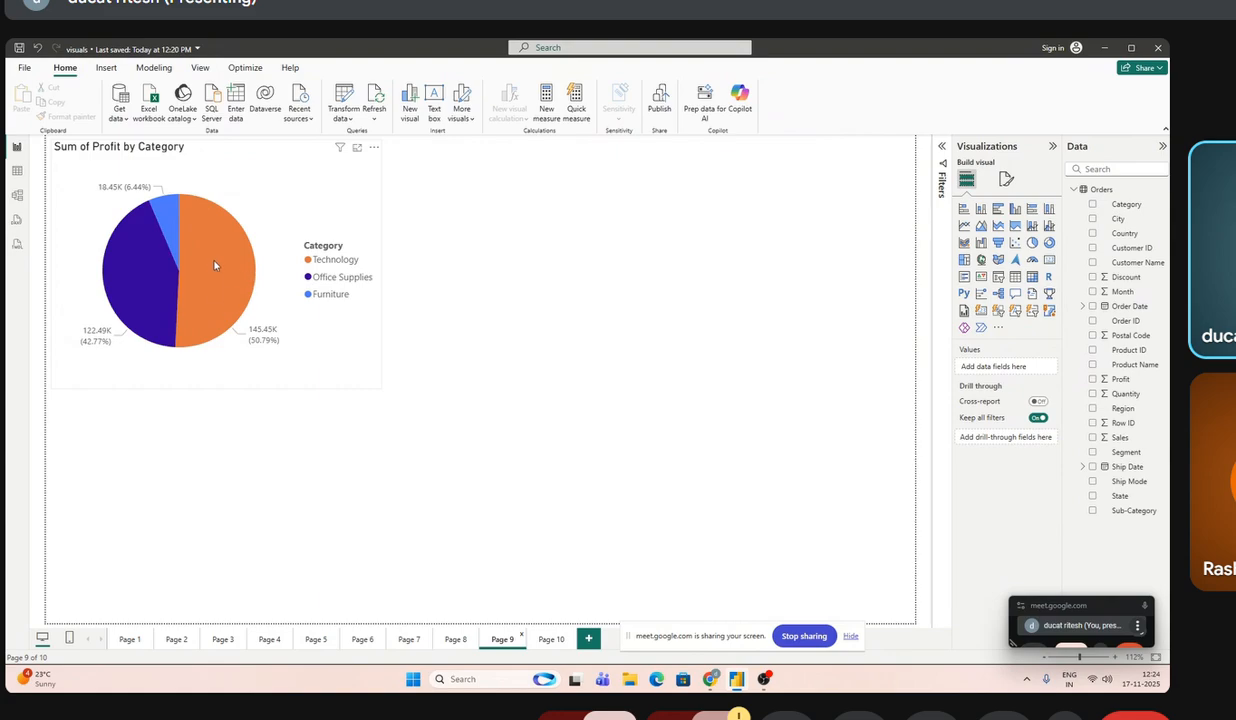
mouse_move(212, 259)
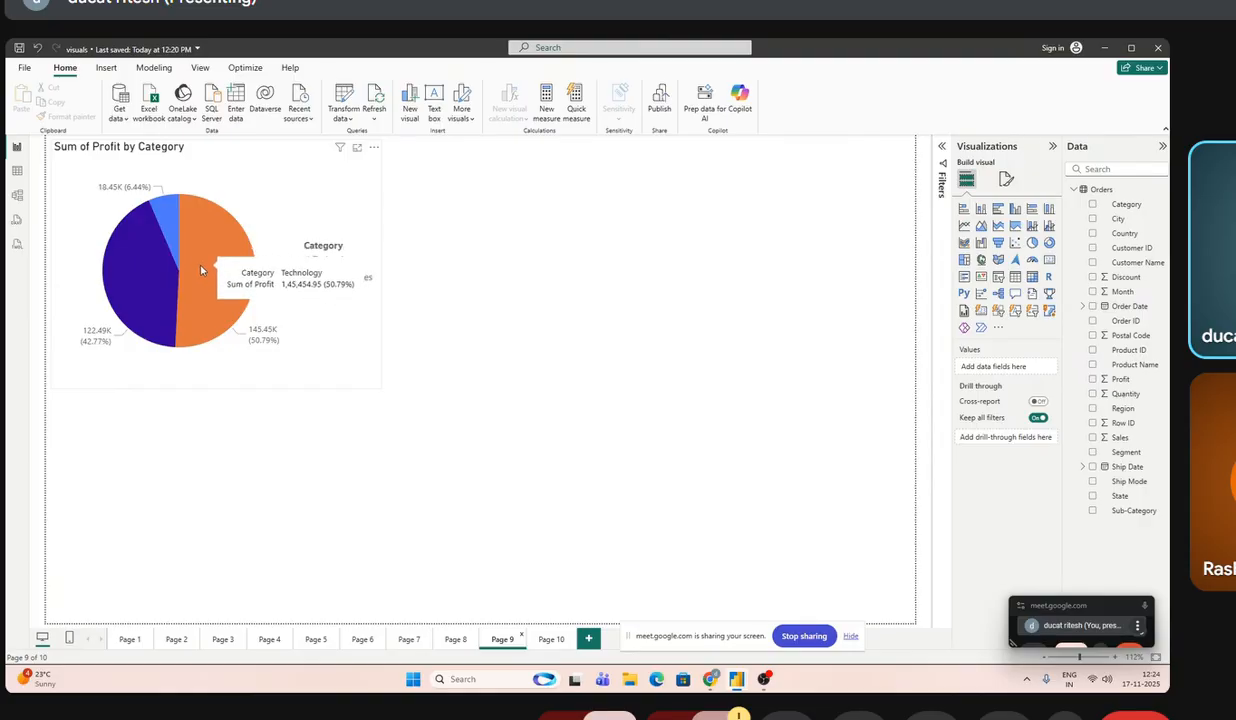
right_click(201, 268)
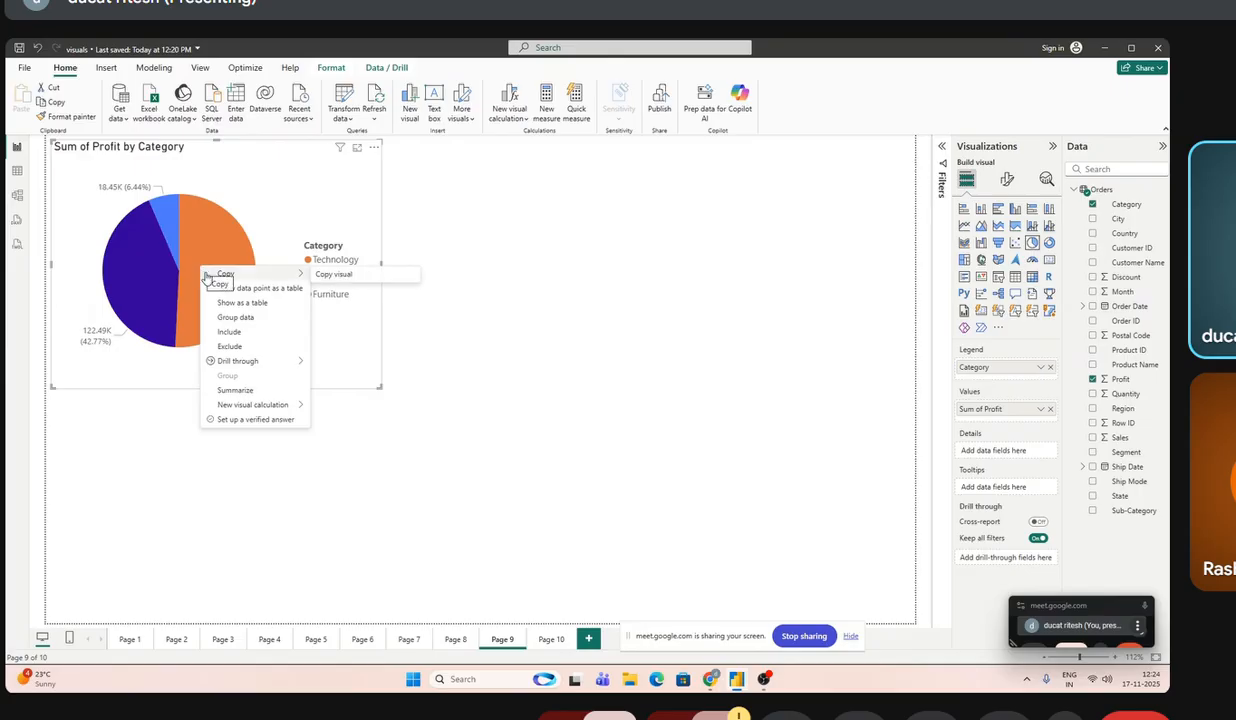
click(359, 371)
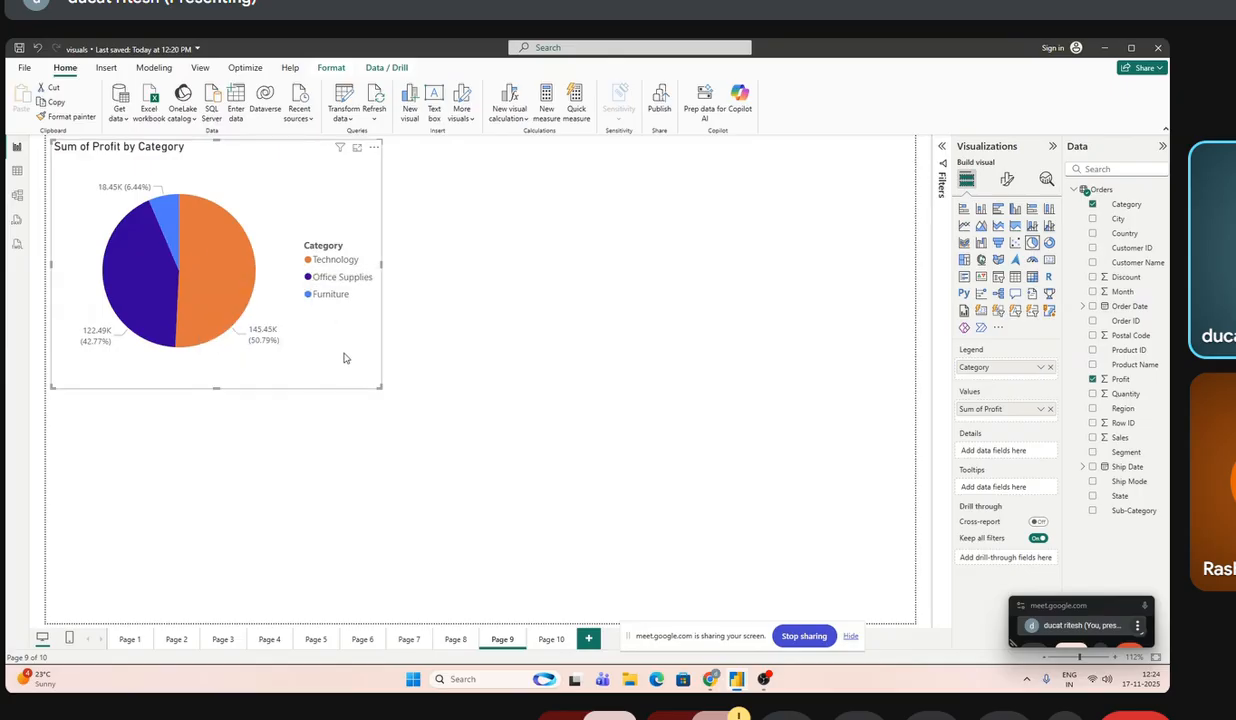
right_click(204, 270)
mouse_move(245, 368)
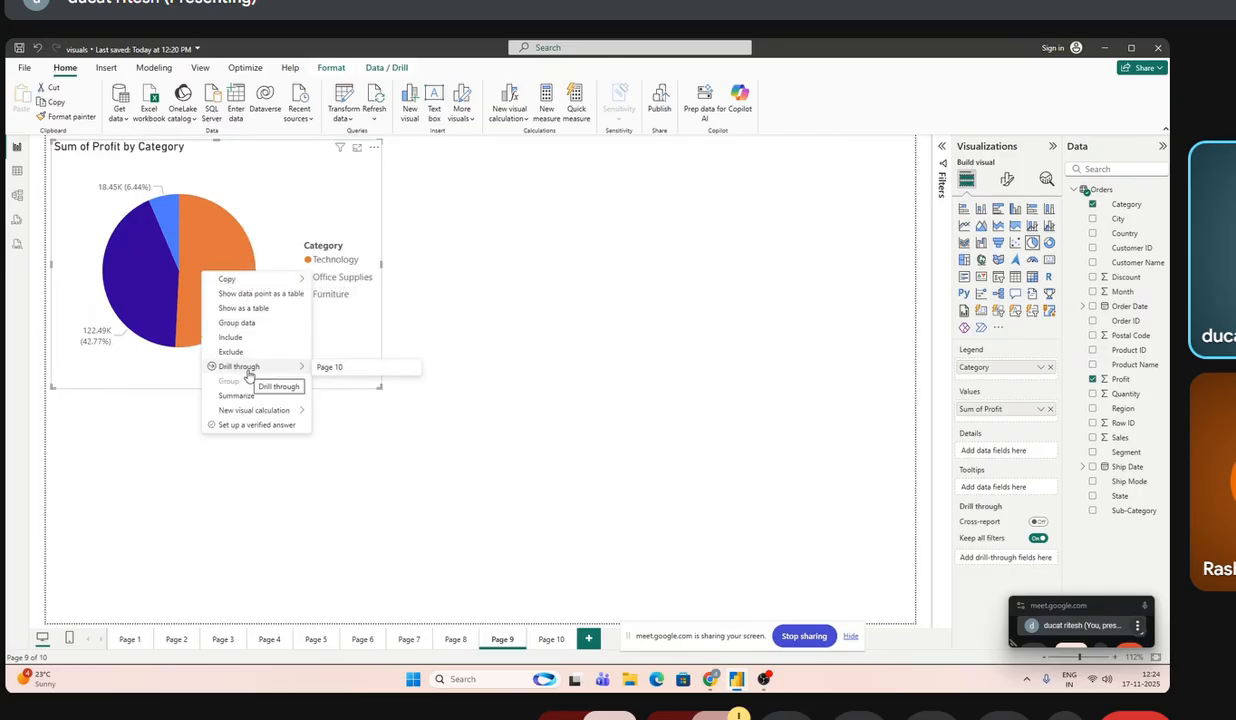
click(330, 367)
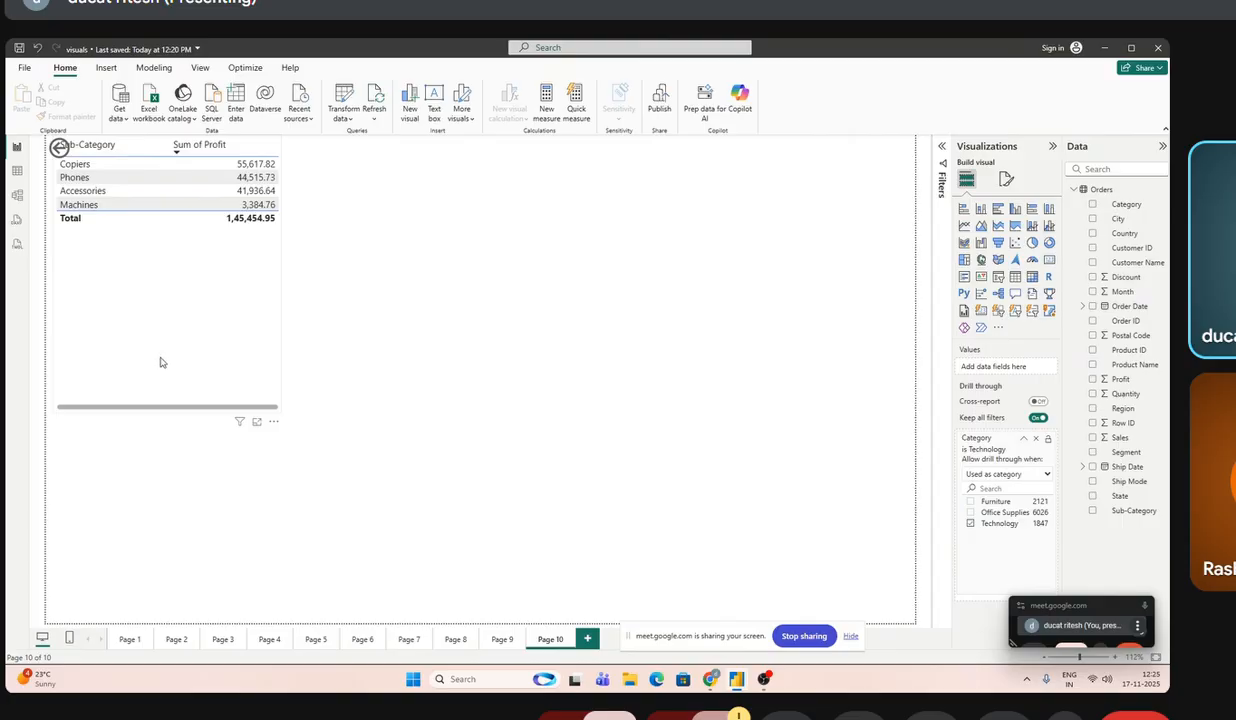
ctrl+click(59, 147)
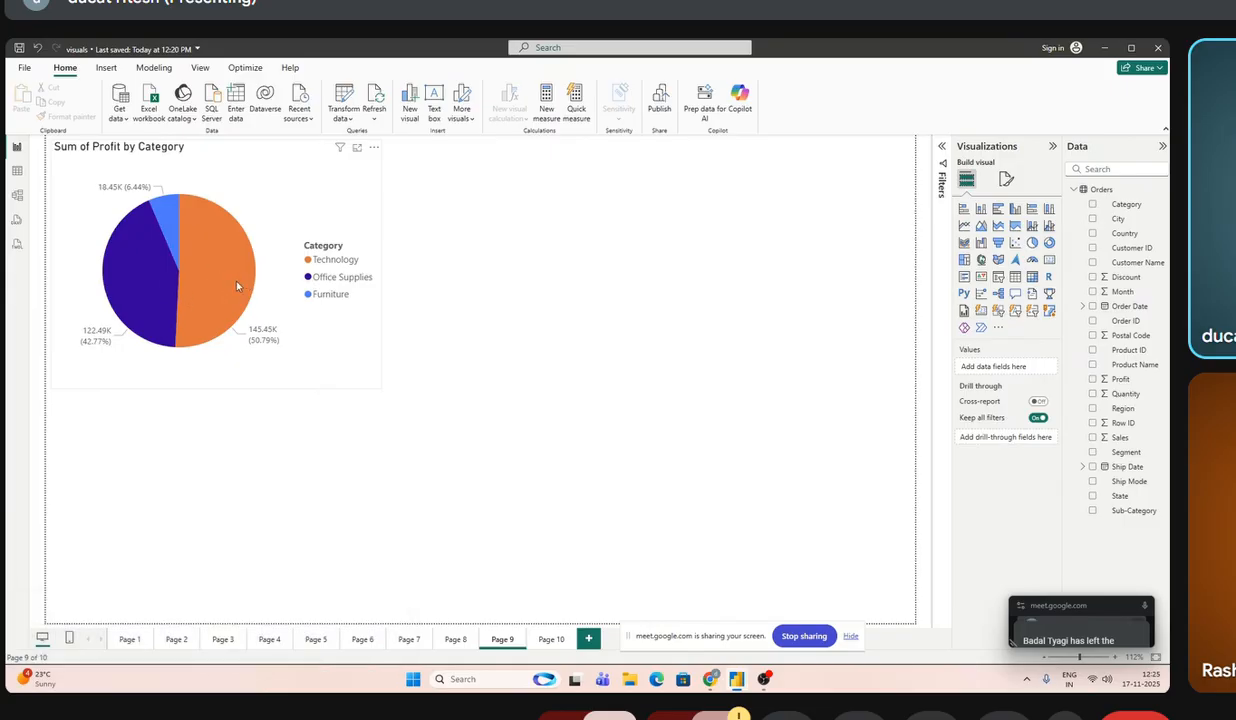
right_click(205, 268)
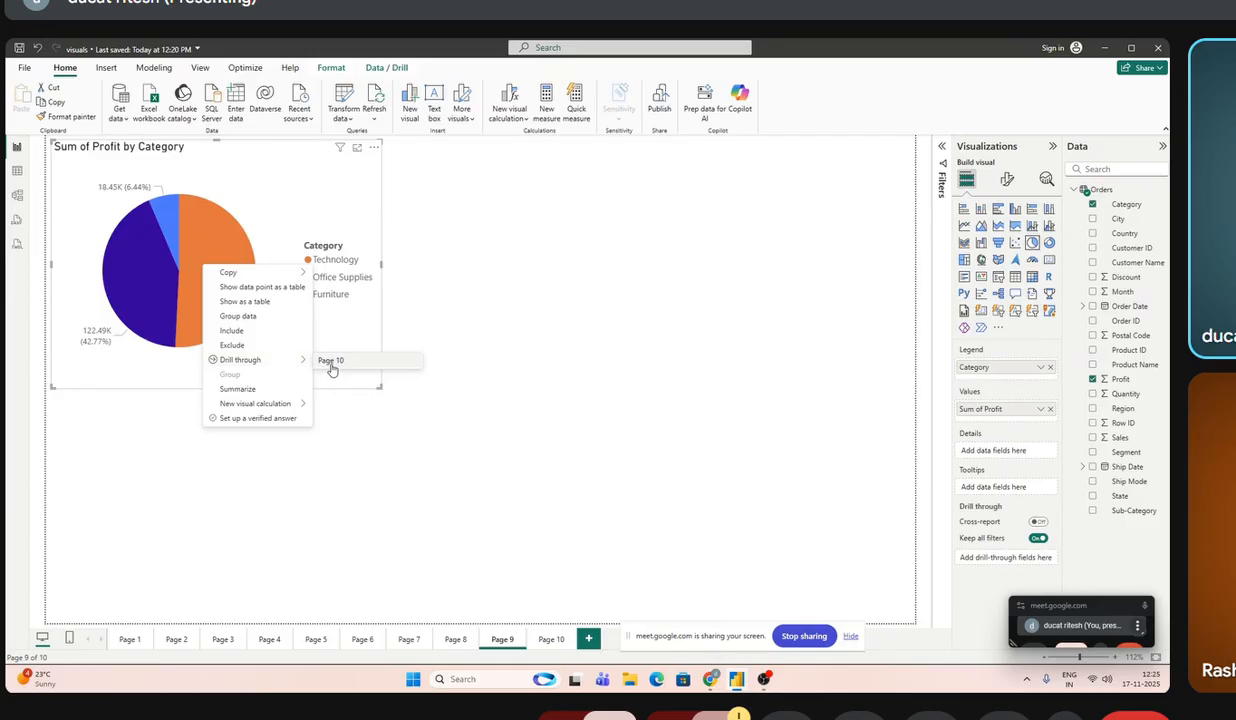
click(546, 381)
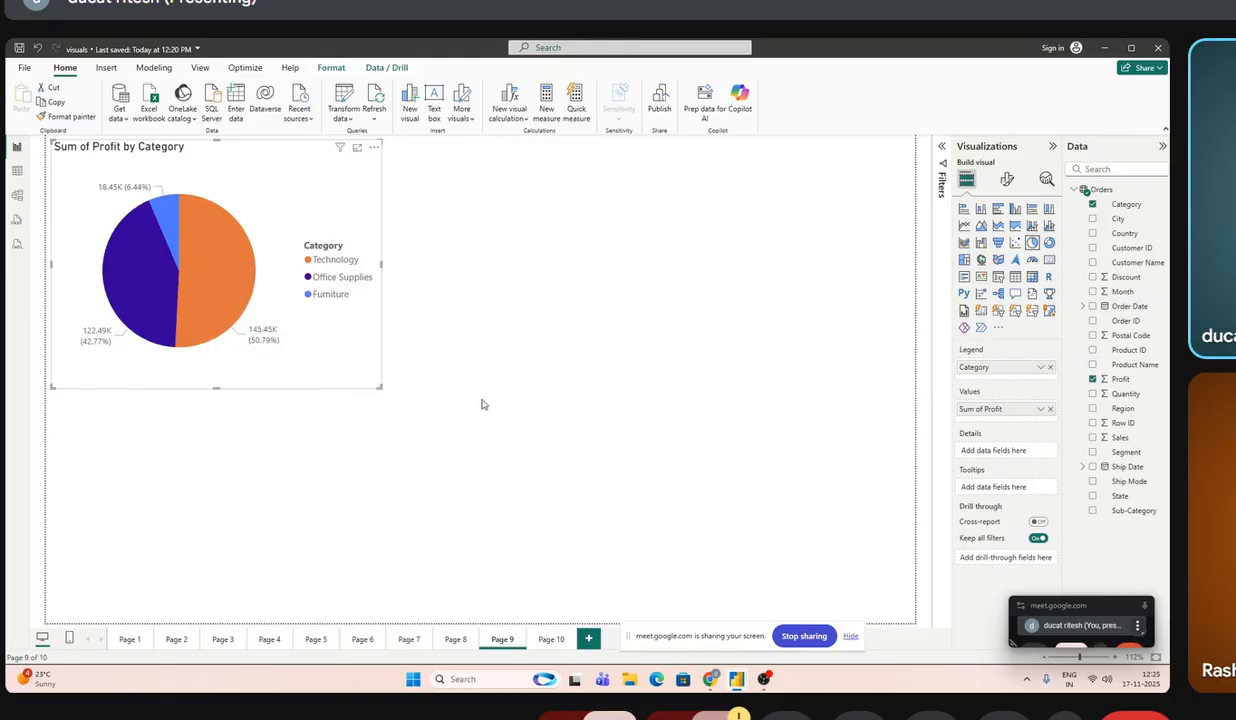
- Clear the Technology drill-through filter on Page 10, then remove Category from the drill-through fields and add it again
click(548, 638)
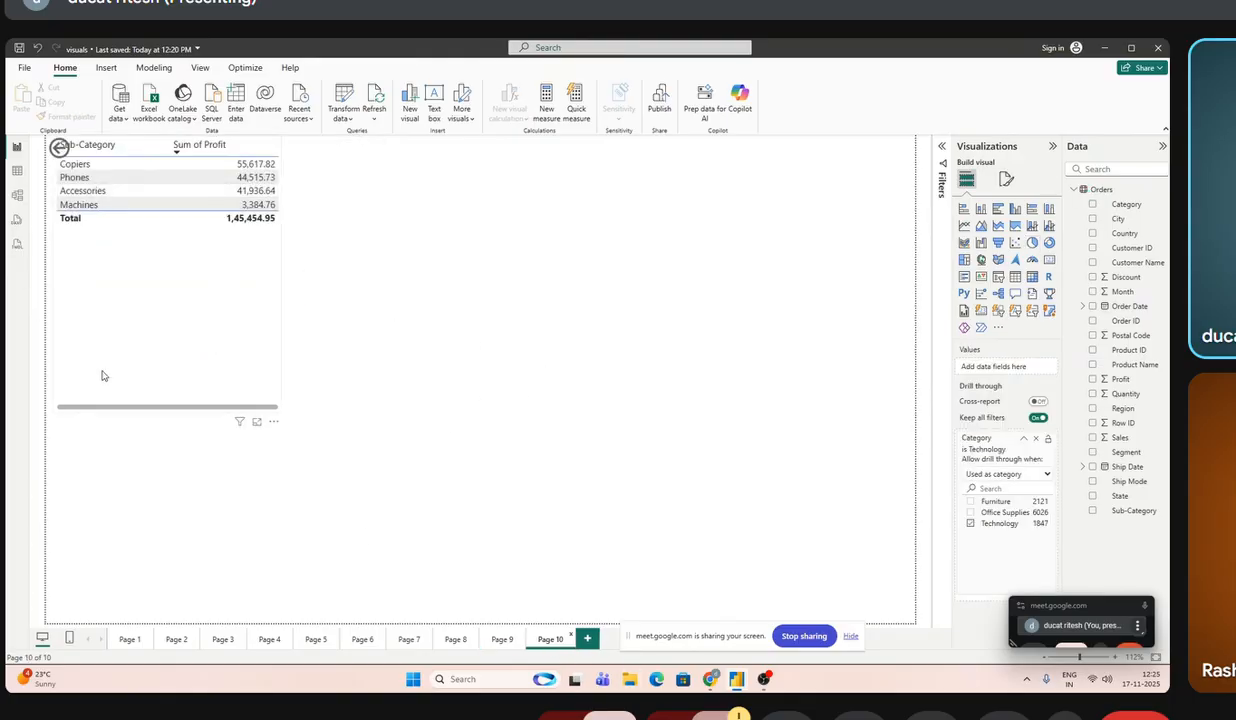
click(123, 316)
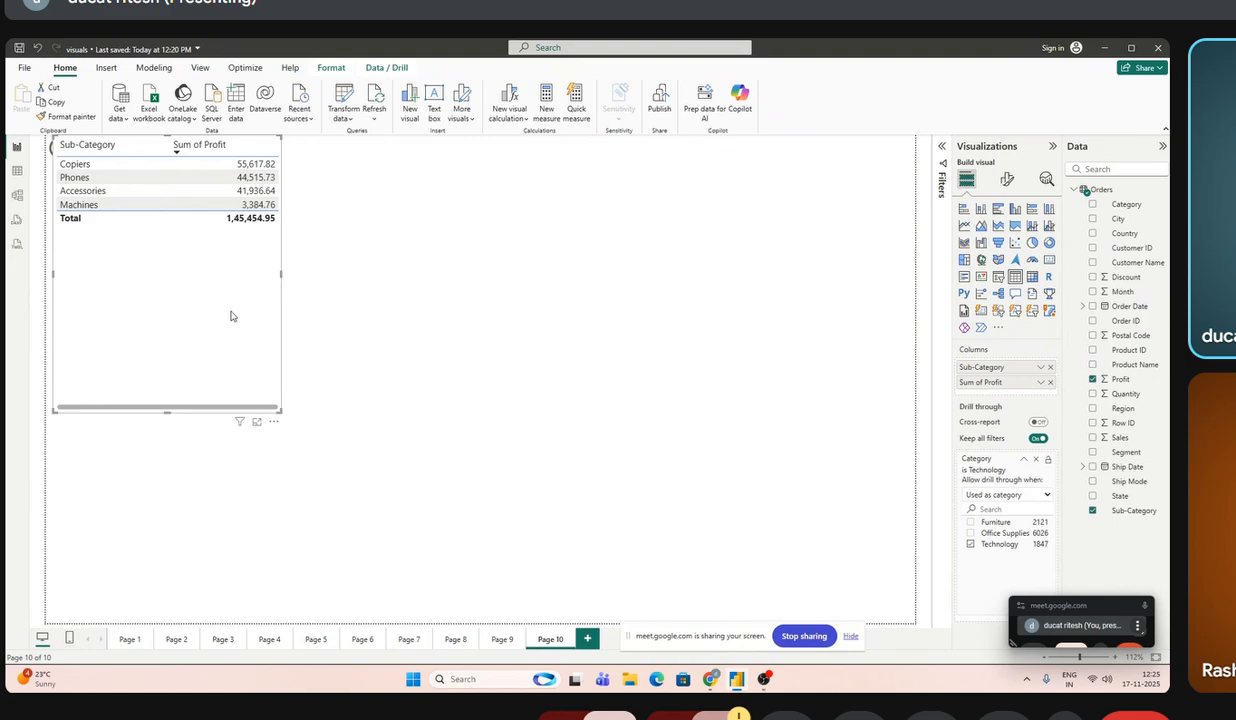
click(970, 544)
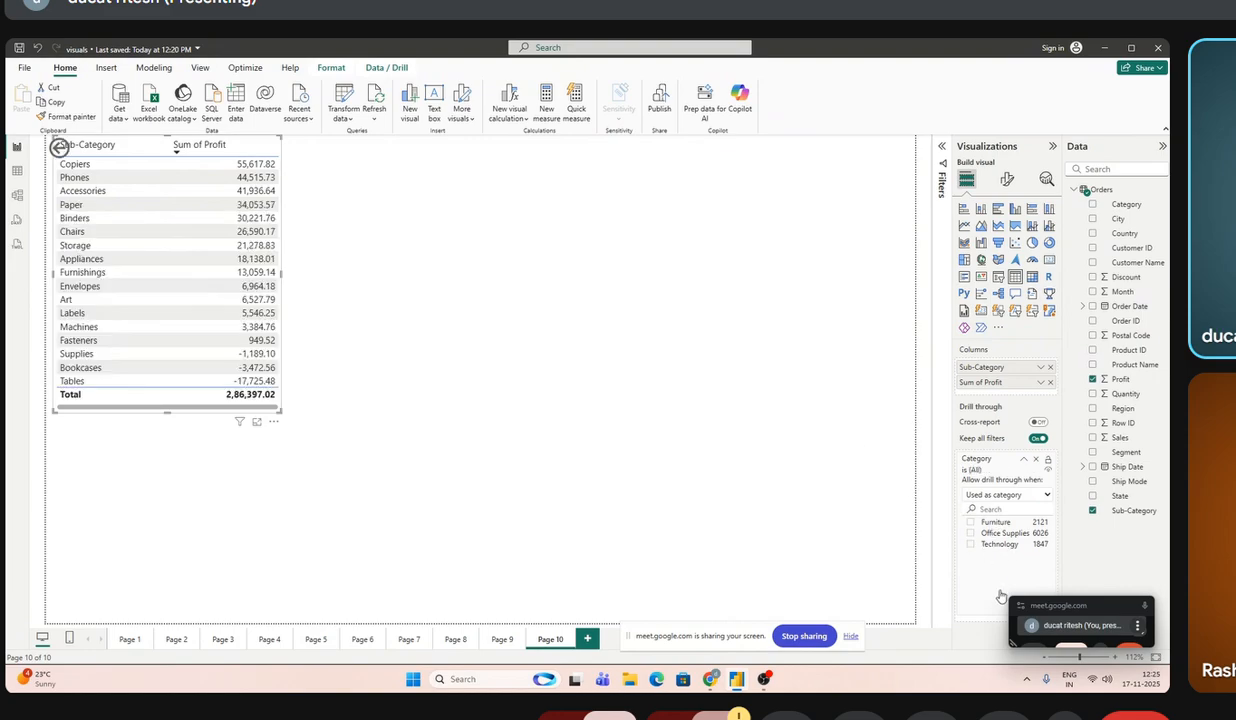
click(1036, 460)
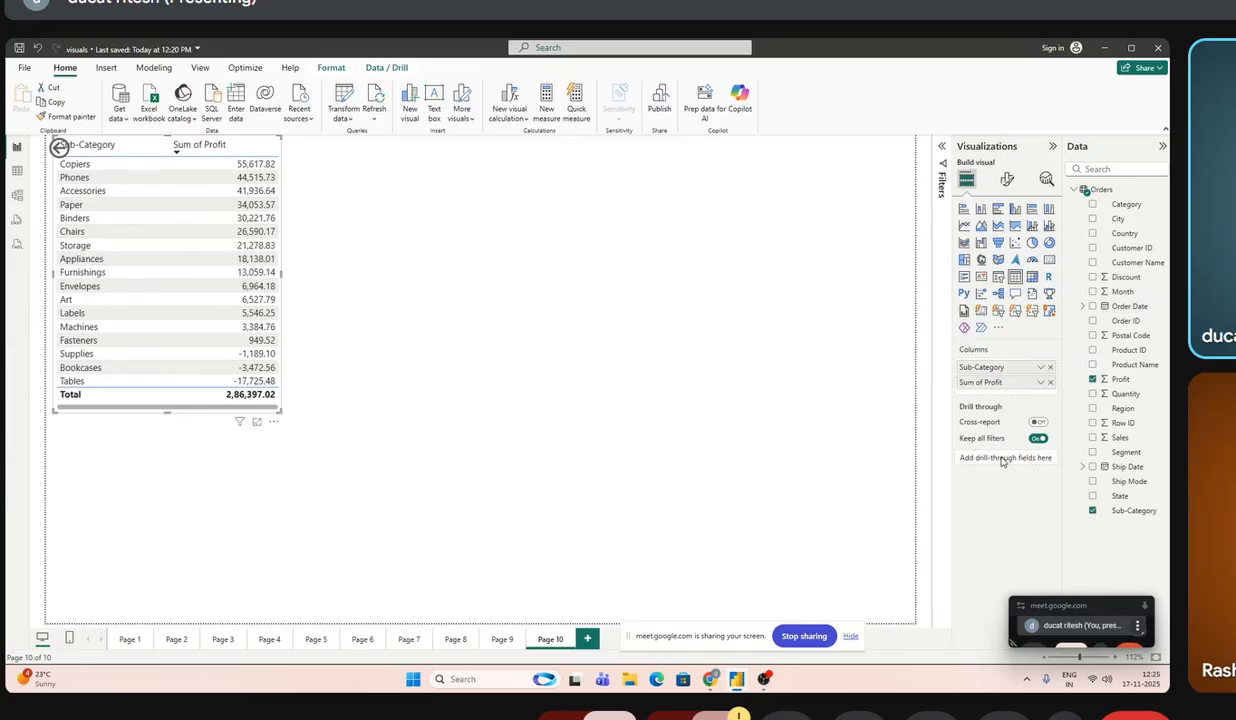
drag(1115, 203, 1022, 466)
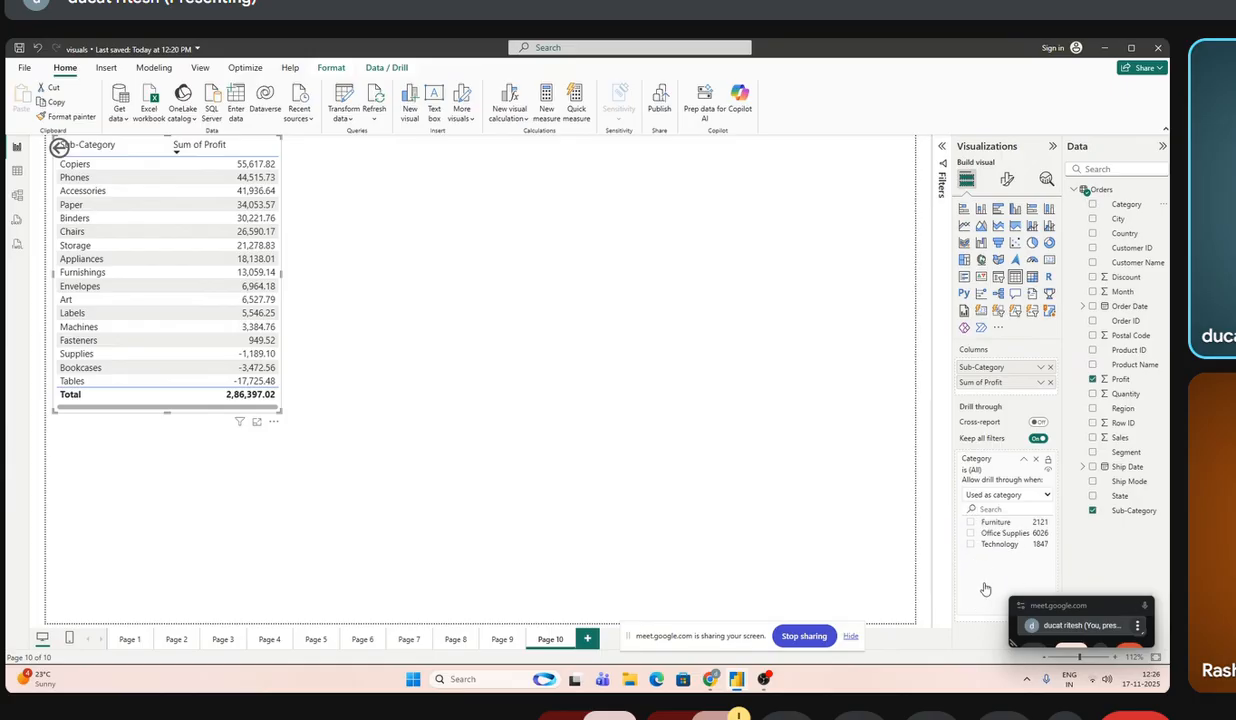
- Check which drill-through page is offered for the Office Supplies slice of the Page 9 pie chart, without opening it
click(500, 638)
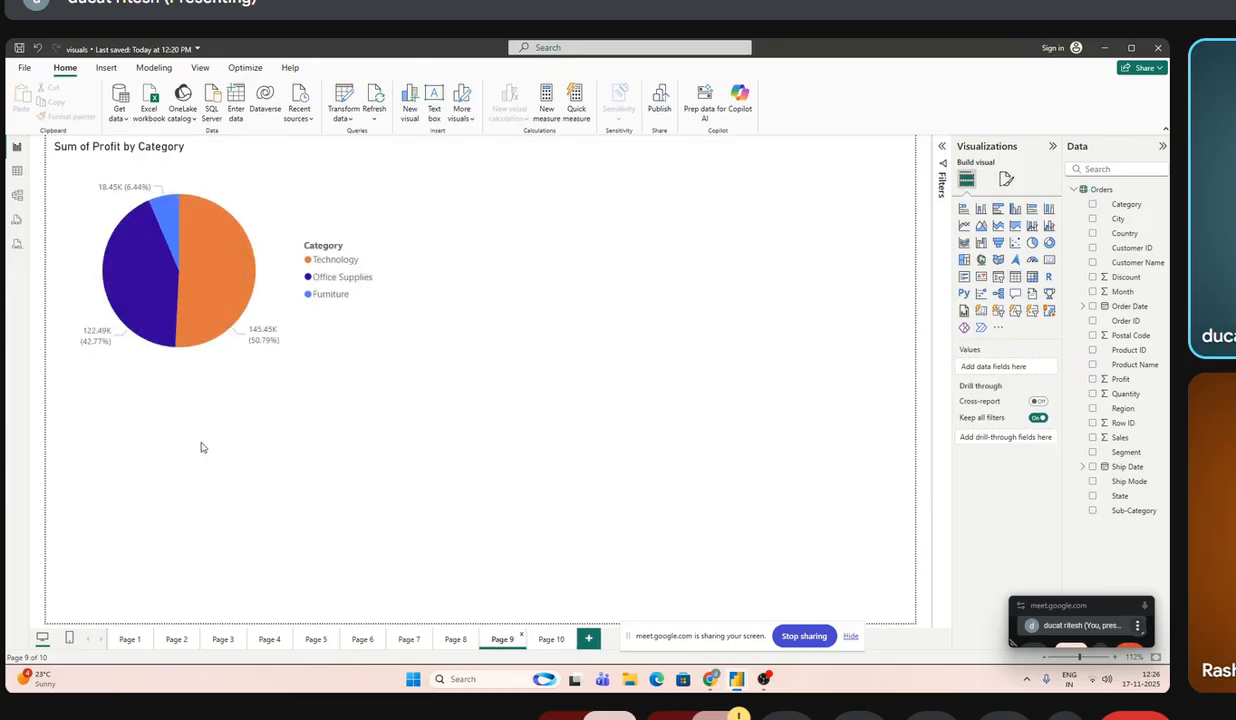
right_click(127, 271)
mouse_move(200, 364)
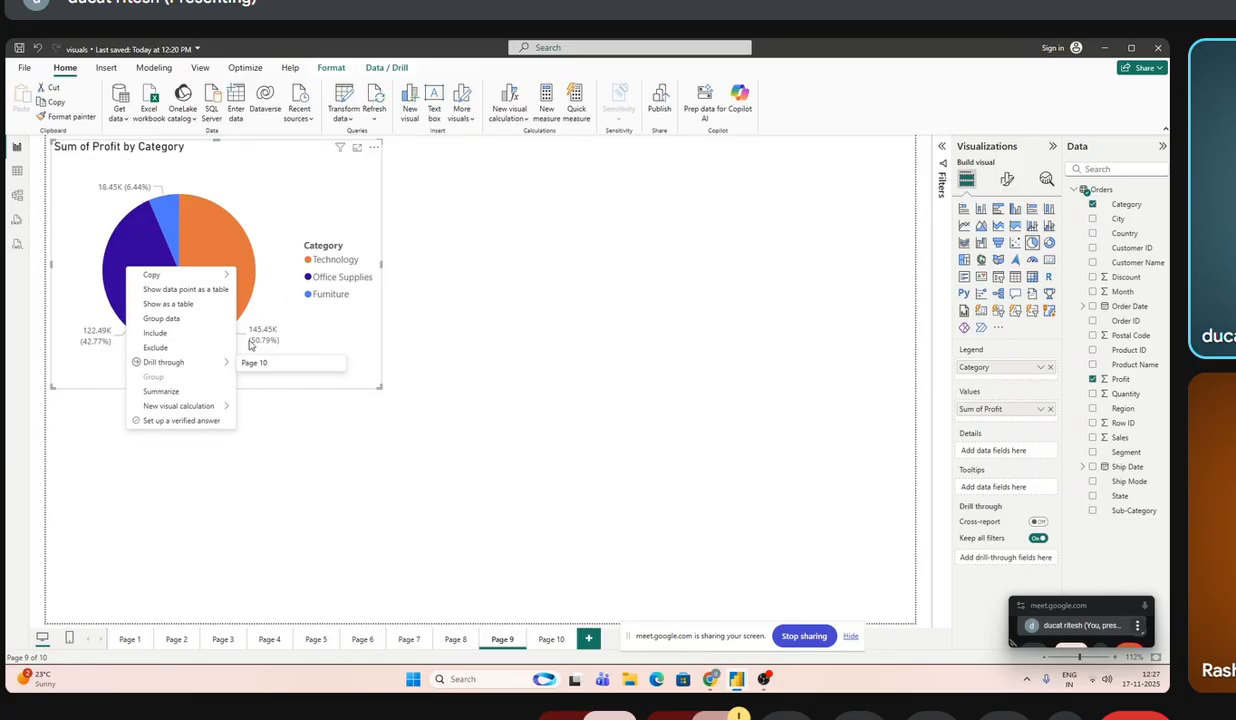
click(480, 383)
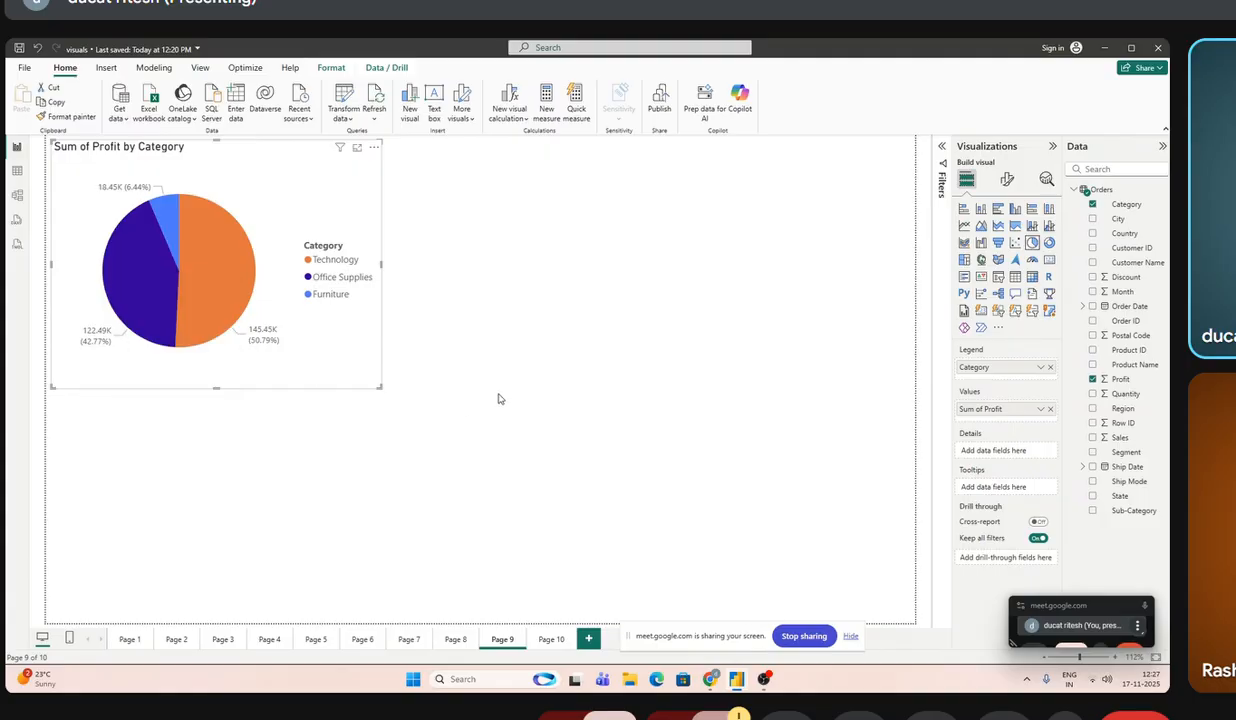
- On Page 1, drill through from the Furniture 2014 segment of the Sales by Category and Year chart to Page 10, and return
click(128, 636)
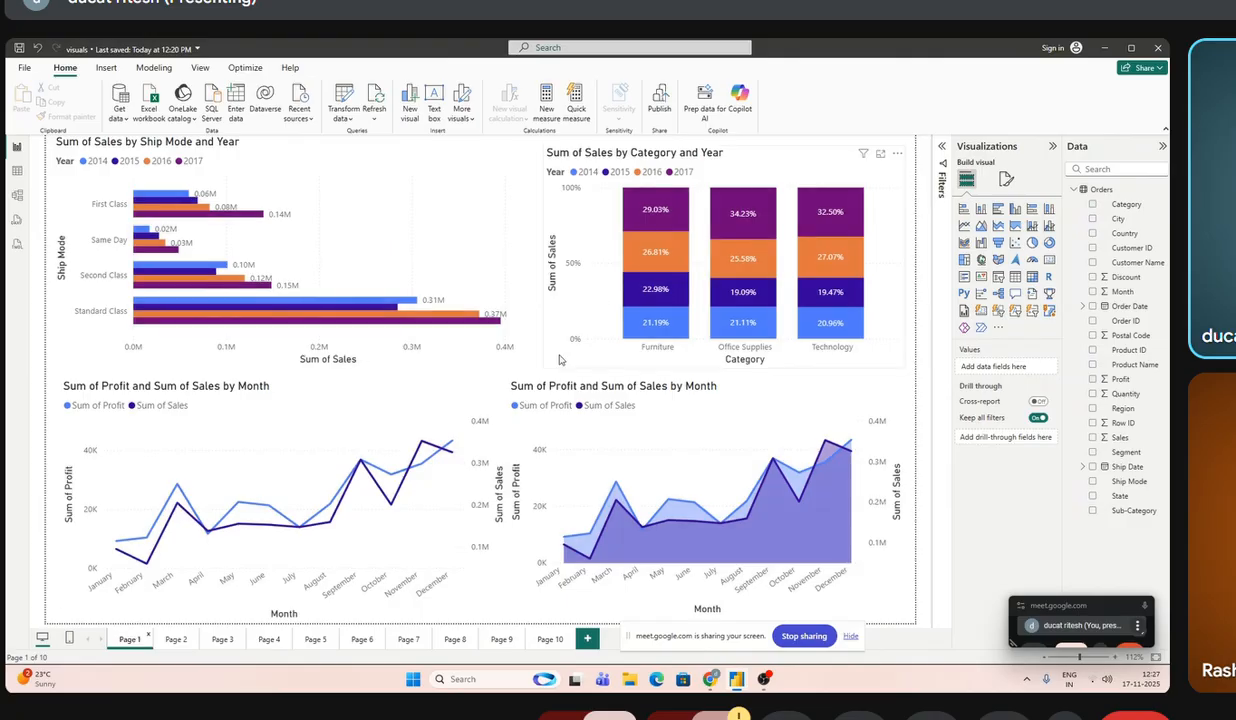
right_click(655, 330)
mouse_move(720, 408)
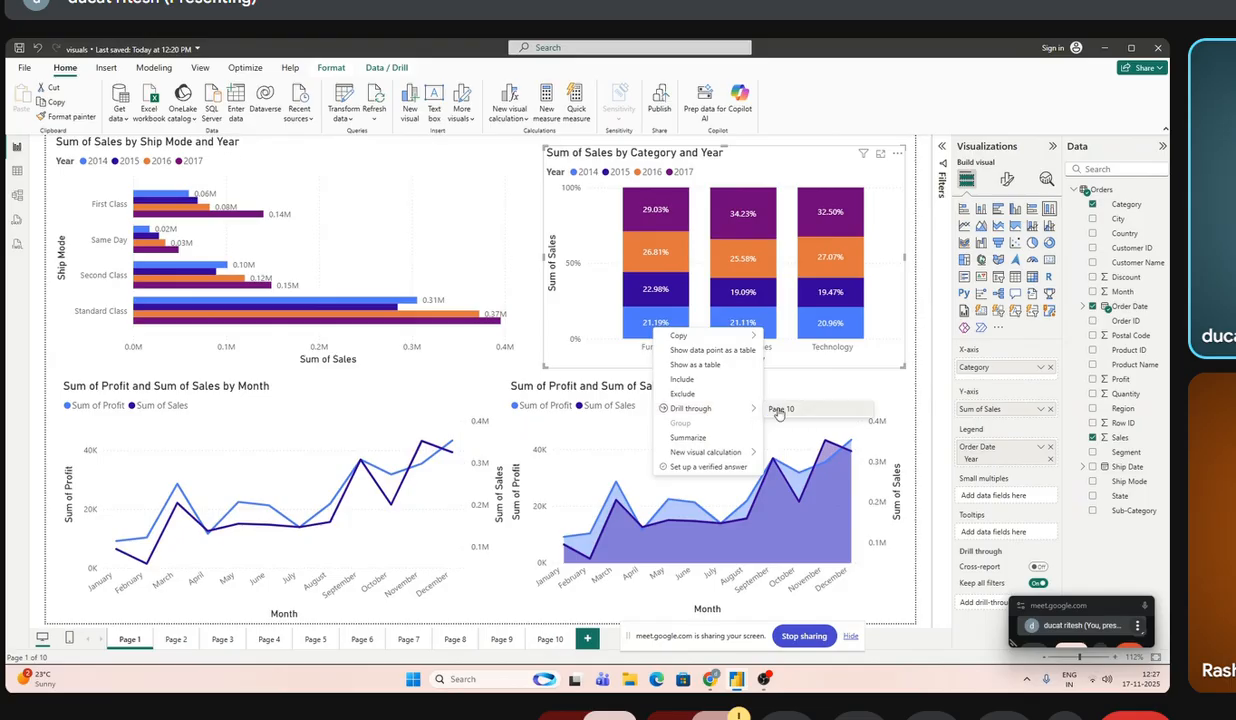
click(780, 409)
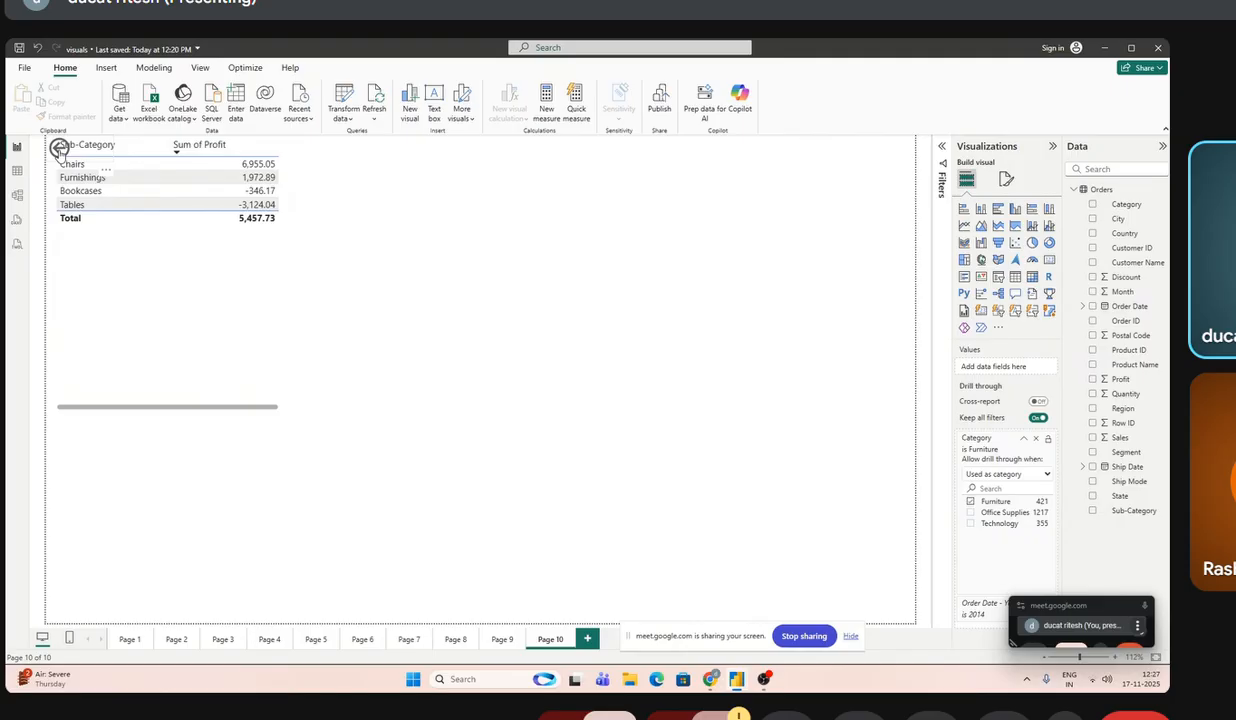
ctrl+click(59, 148)
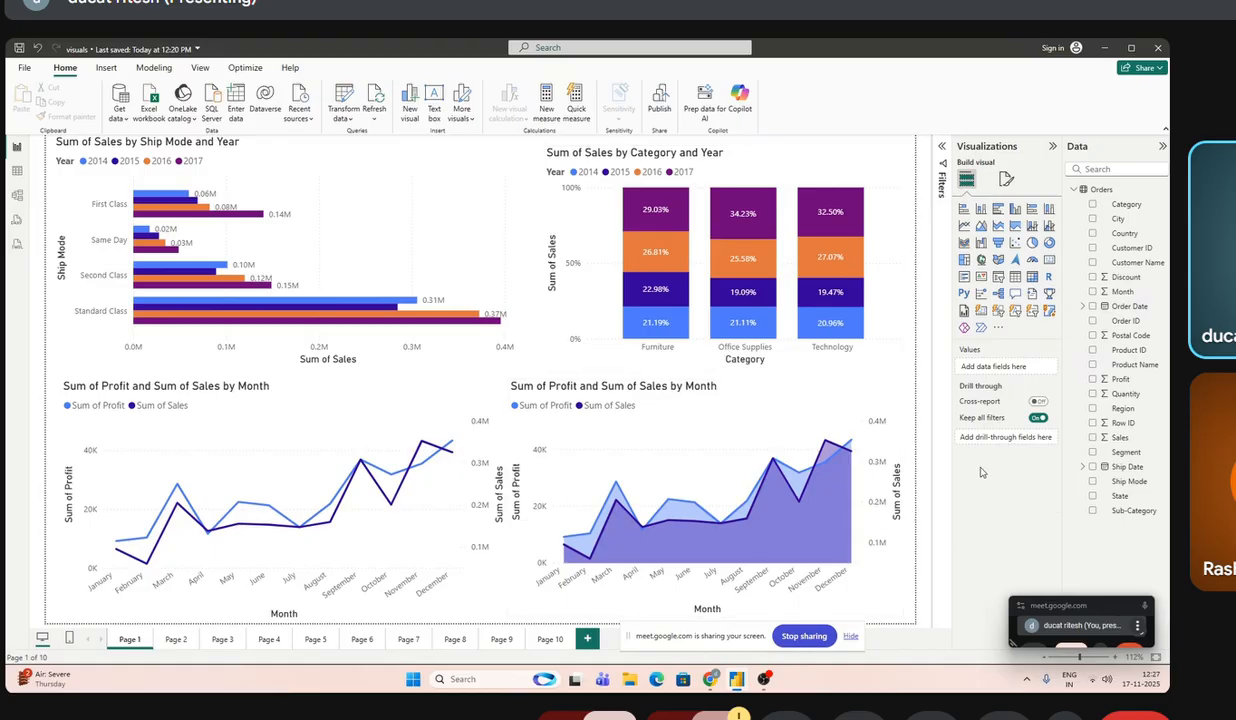
- On Page 10, clear the Furniture selection and remove the Category and Order Date - Year drill-through filters
mouse_move(738, 463)
click(502, 639)
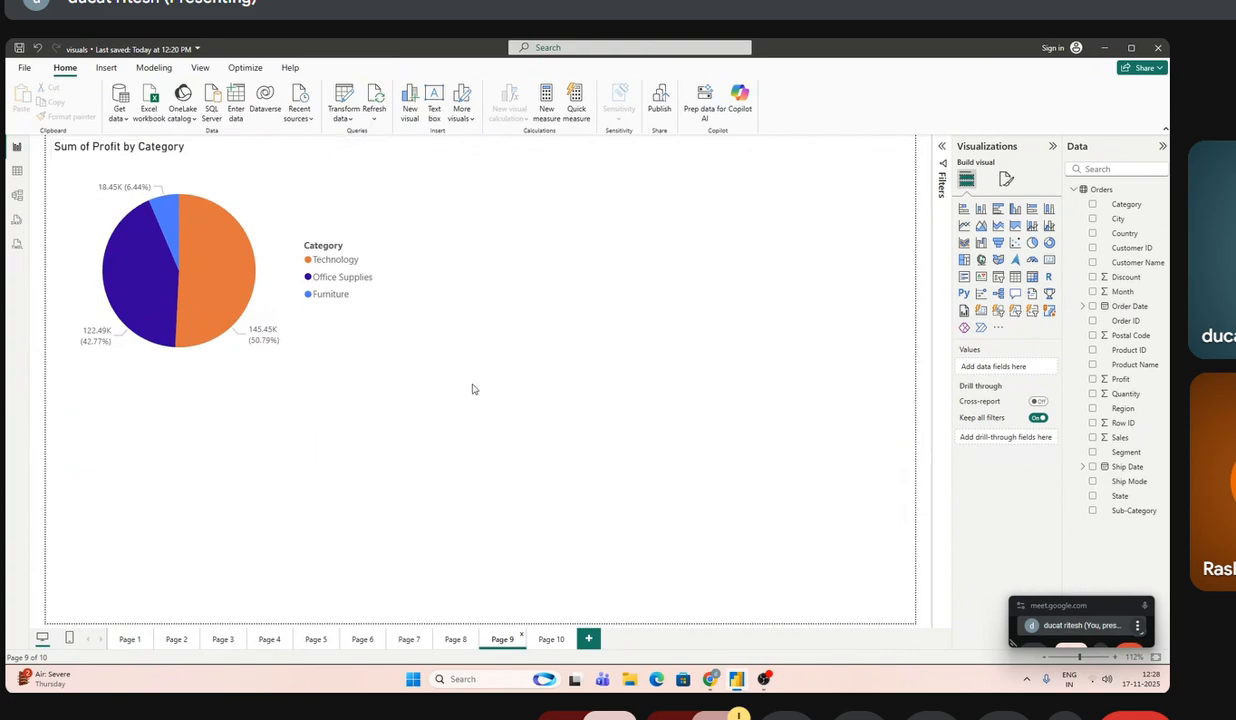
click(553, 640)
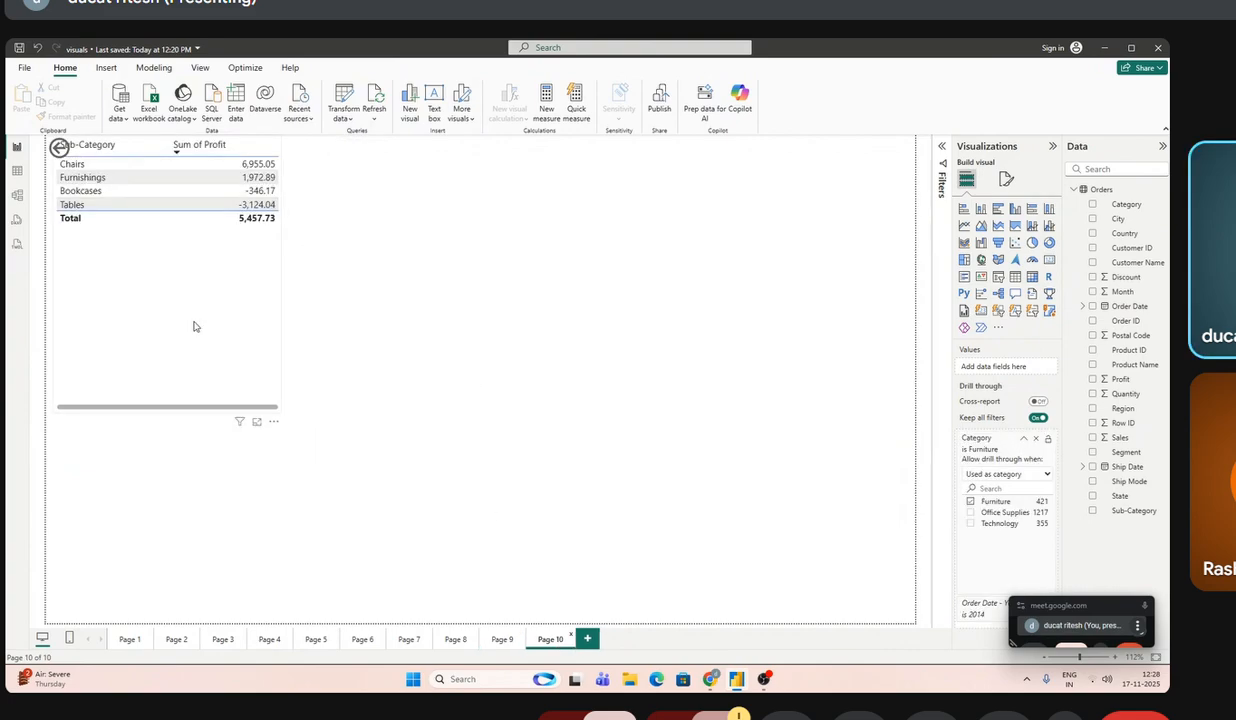
click(970, 503)
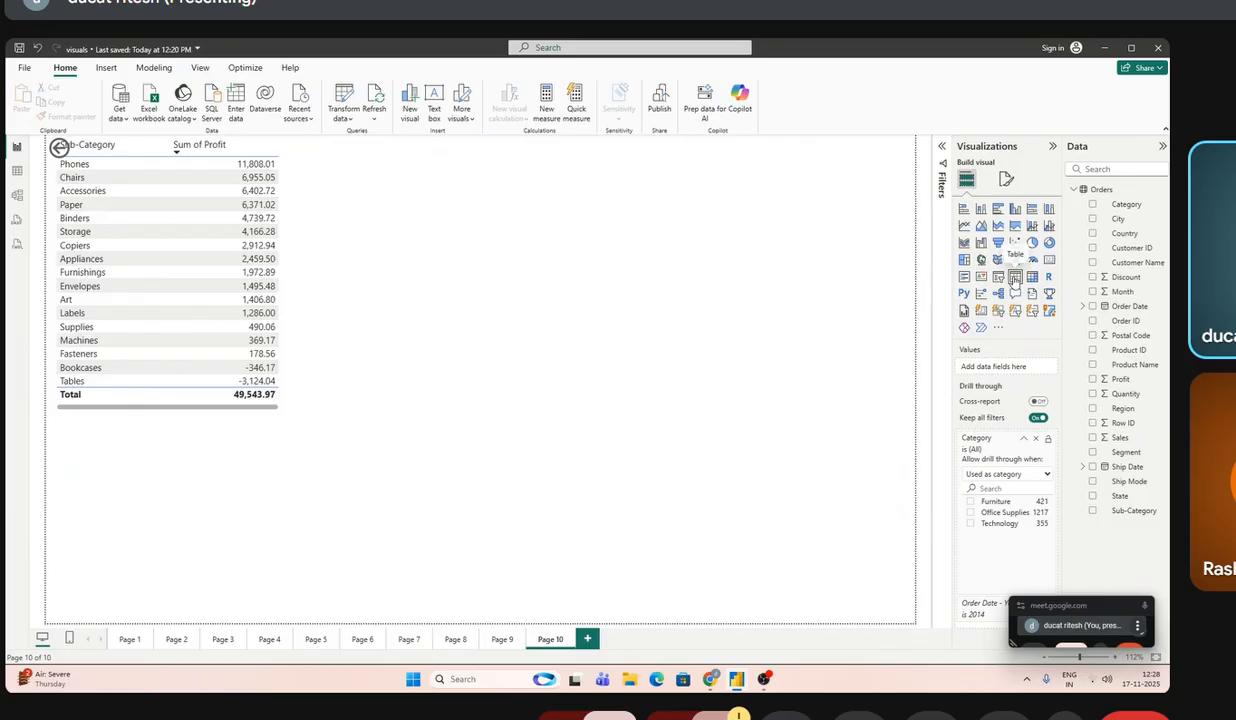
click(211, 416)
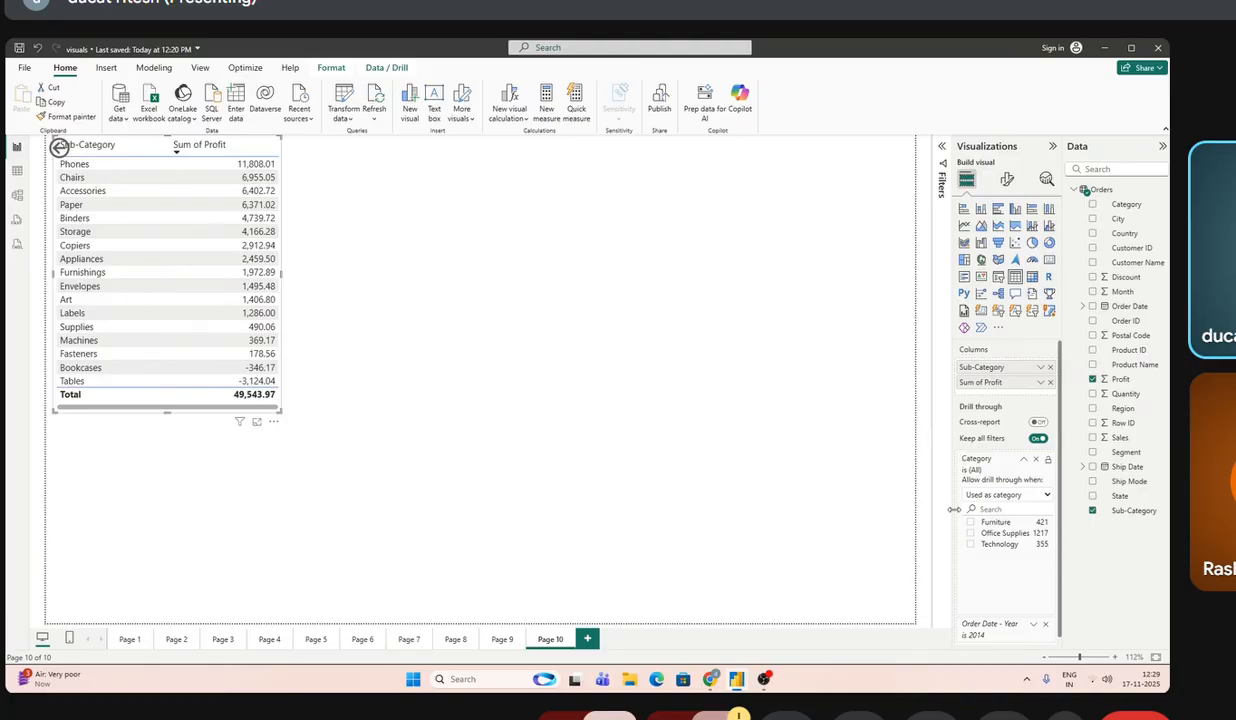
click(1036, 460)
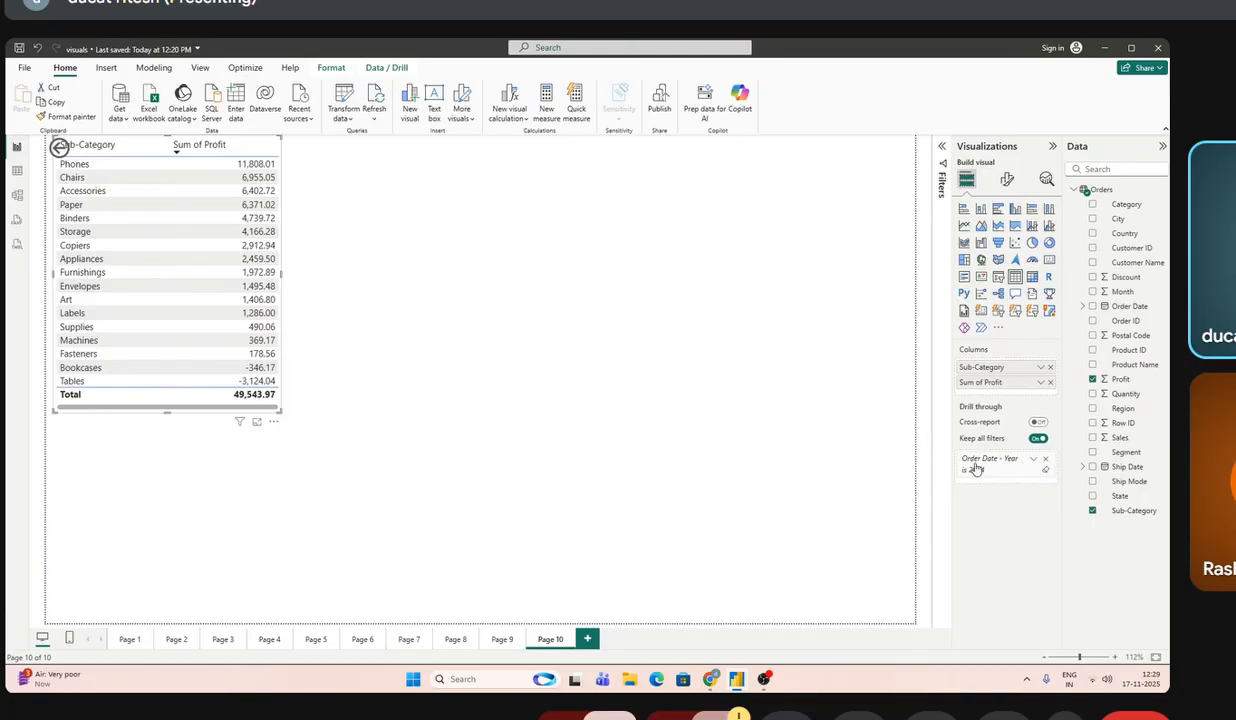
click(1046, 460)
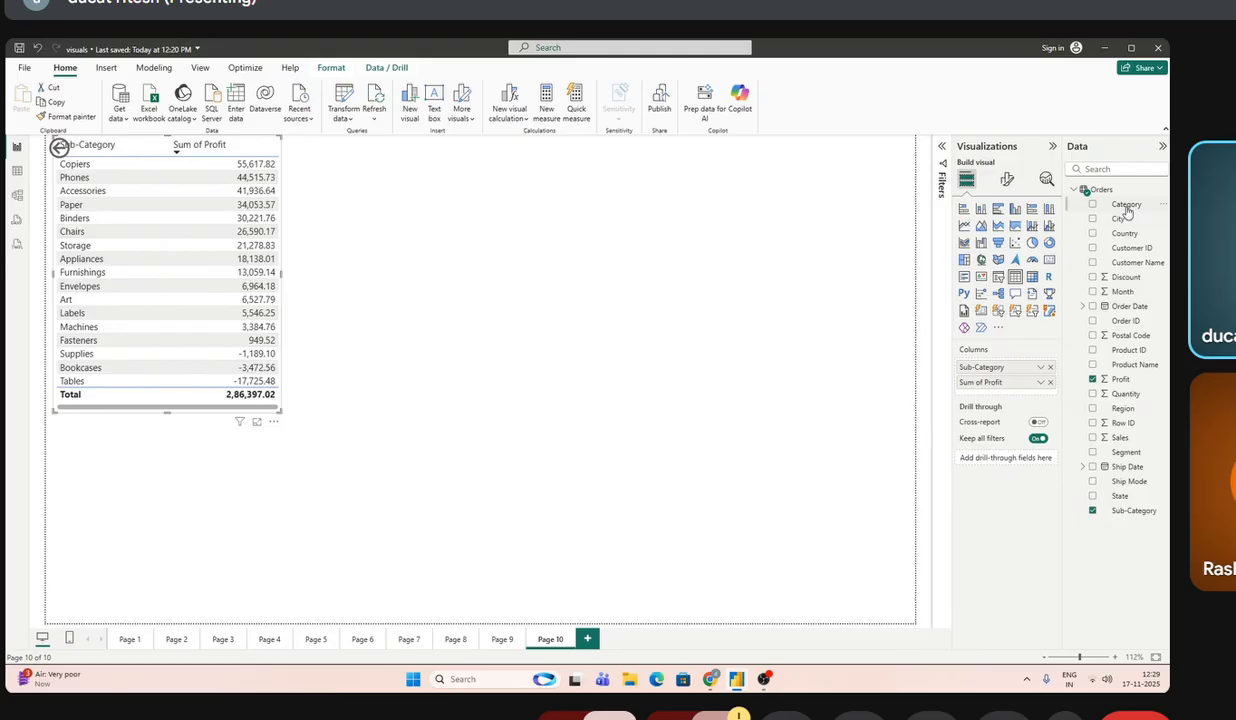
- Add Category as the drill-through field of Page 10 again and return to the pie chart on Page 9
drag(1088, 206, 1004, 464)
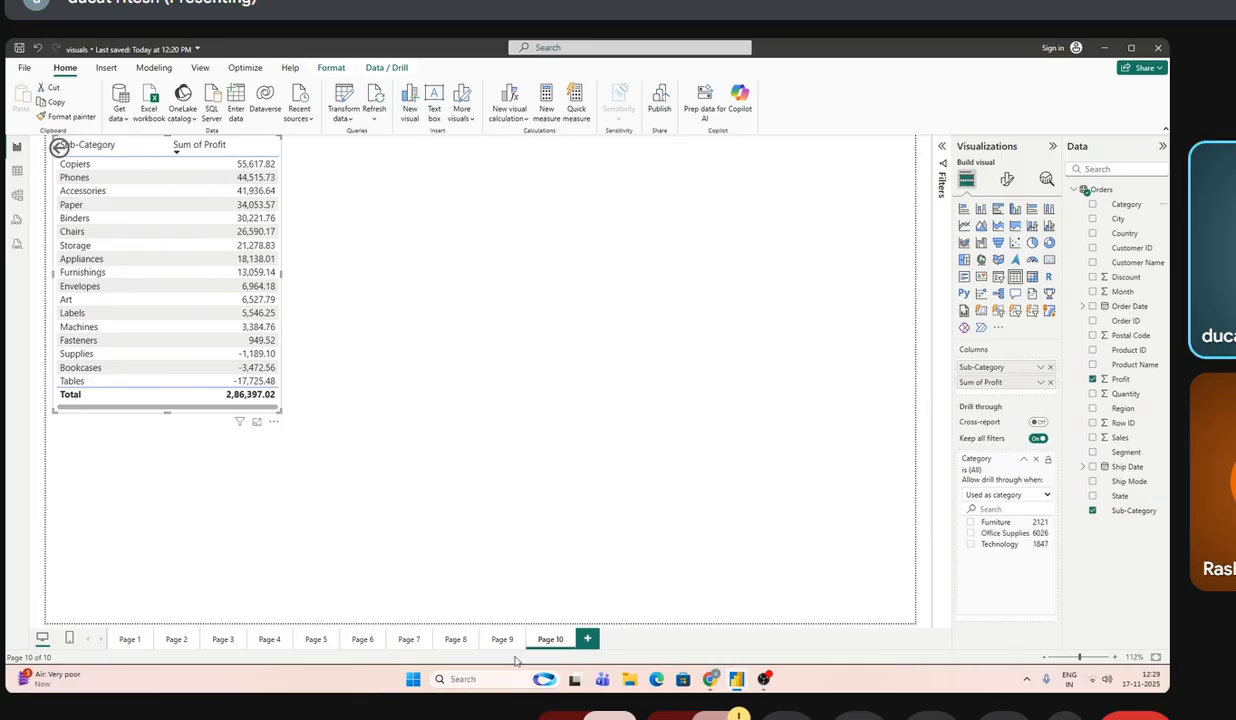
click(492, 636)
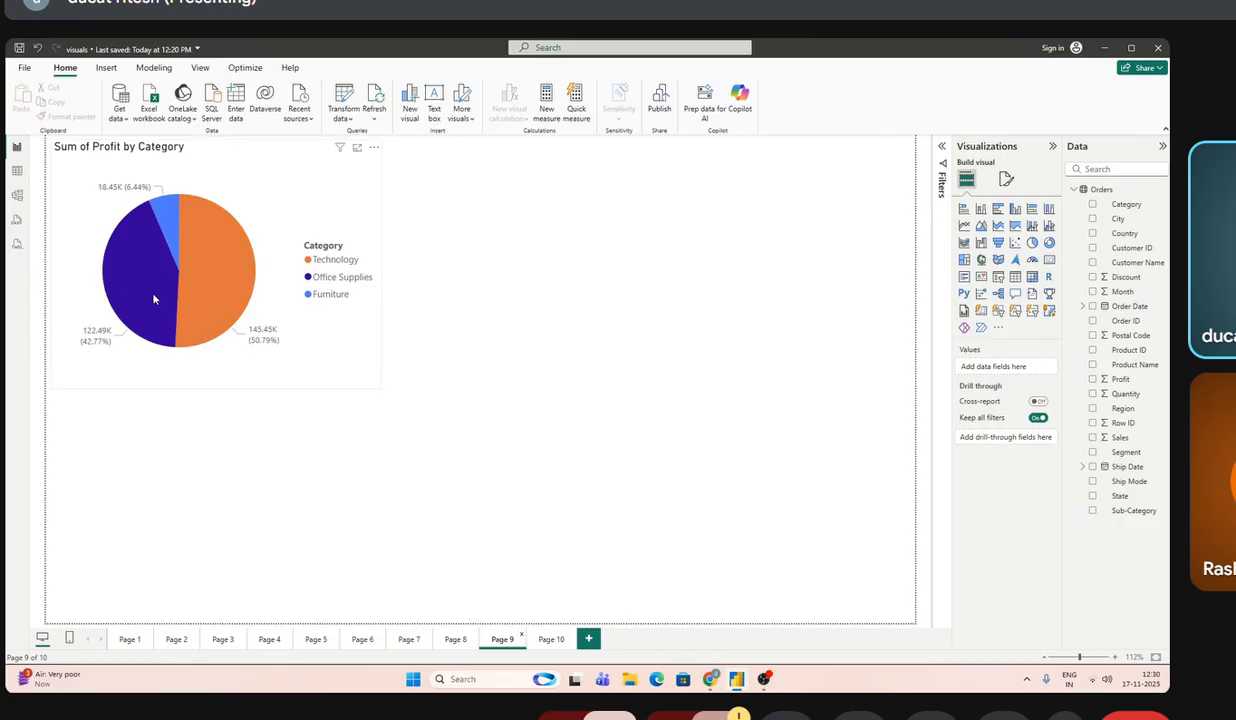
- Drill through from the Office Supplies slice of the Page 9 pie chart to Page 10, and return
mouse_move(216, 251)
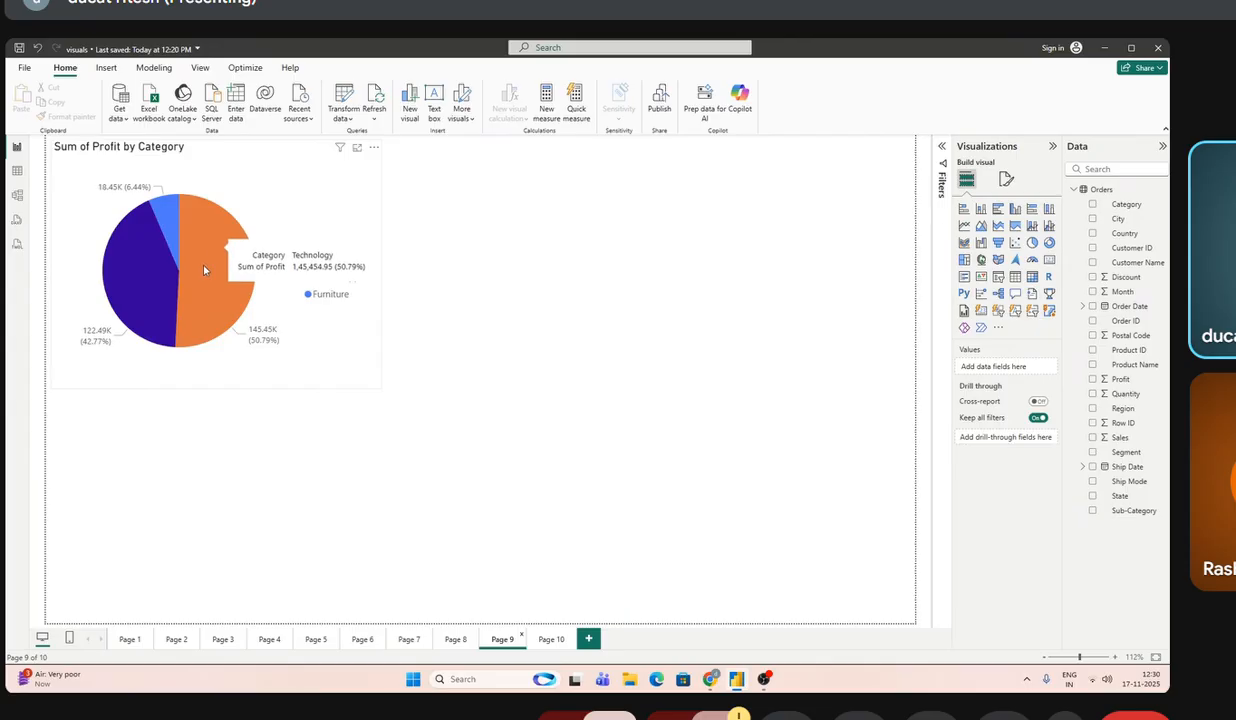
mouse_move(136, 281)
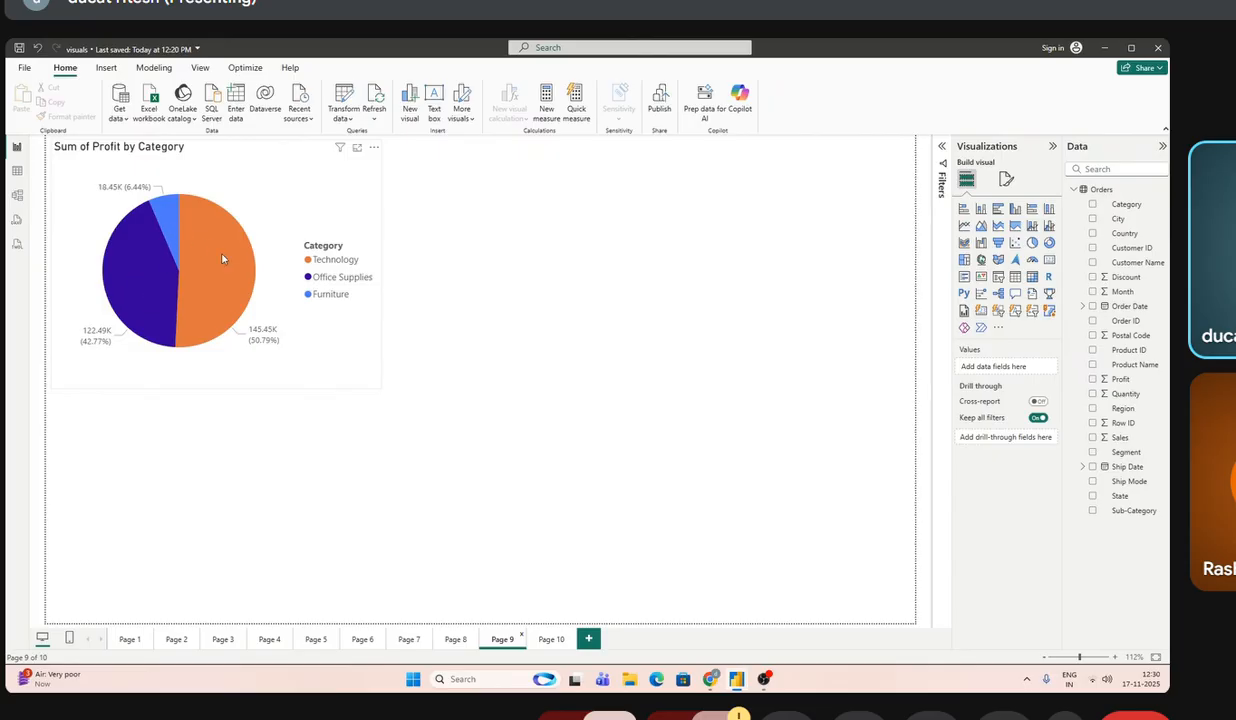
mouse_move(219, 284)
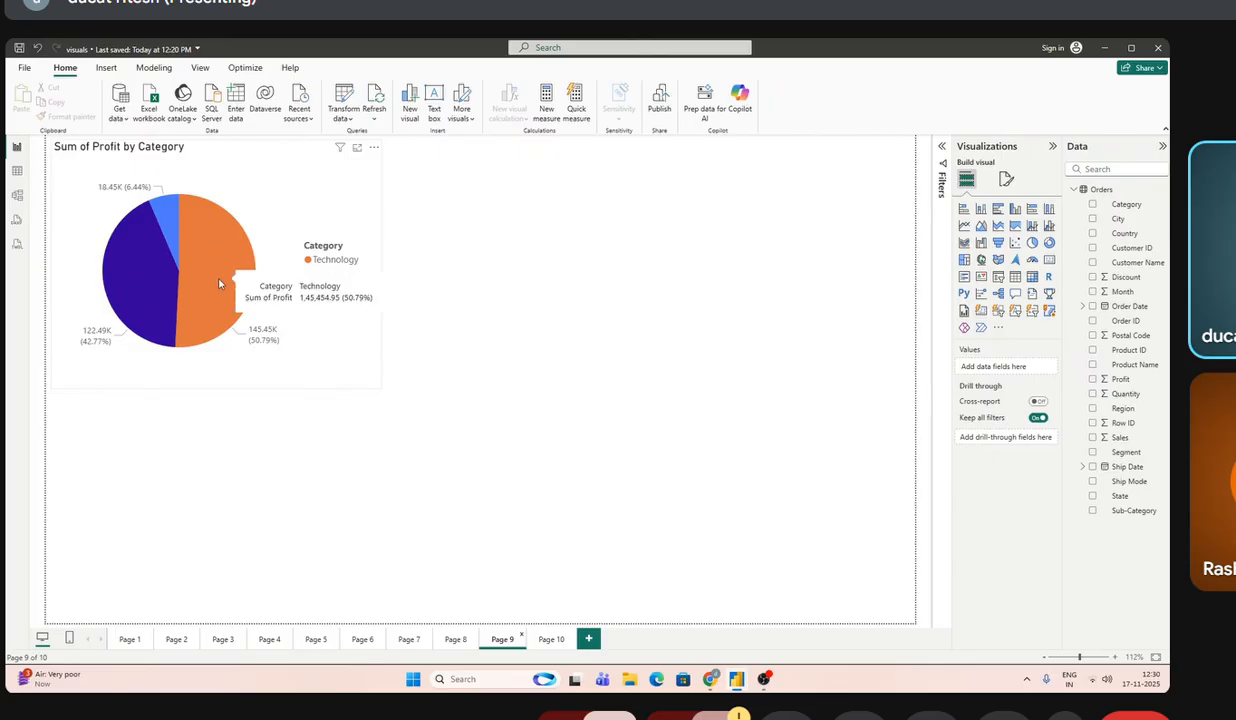
right_click(135, 278)
mouse_move(200, 372)
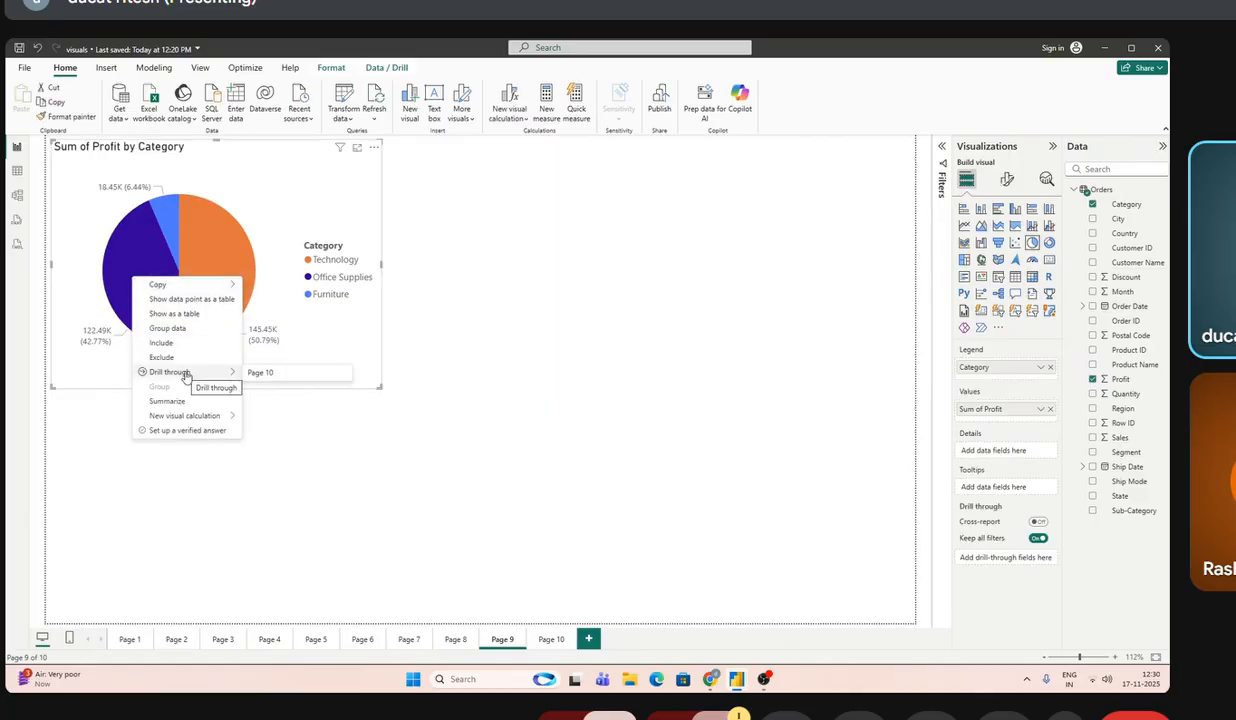
click(262, 374)
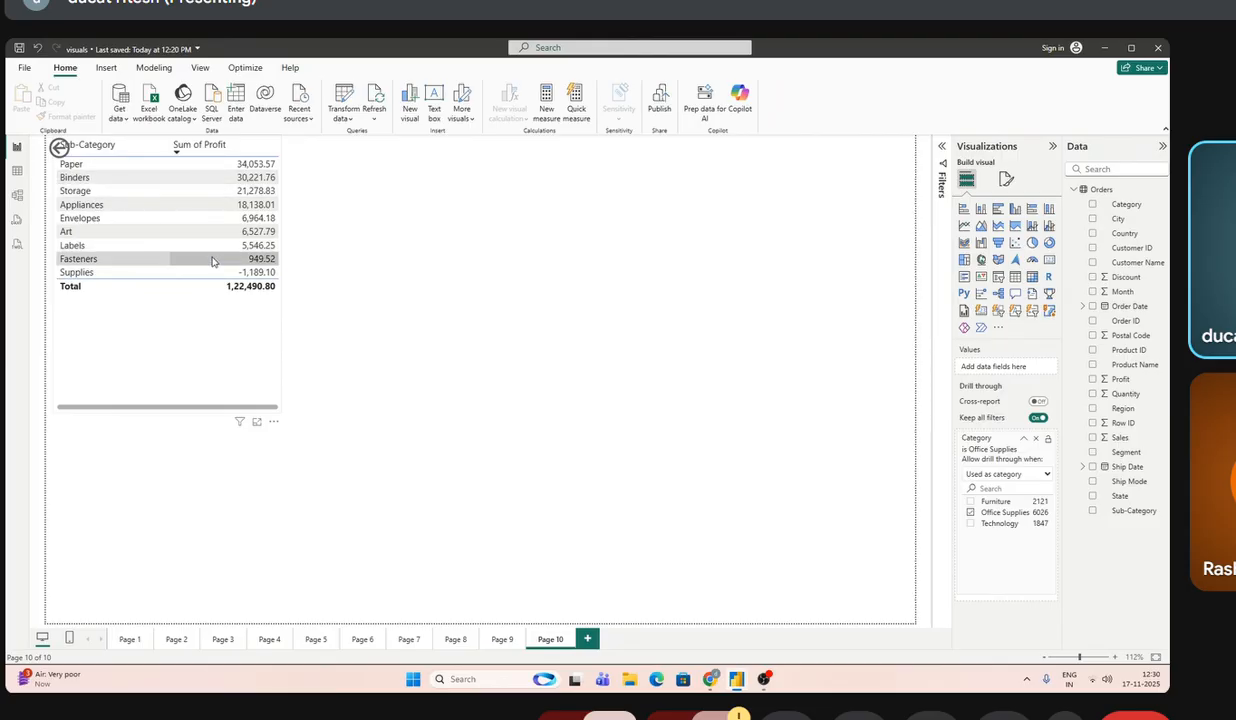
ctrl+click(59, 148)
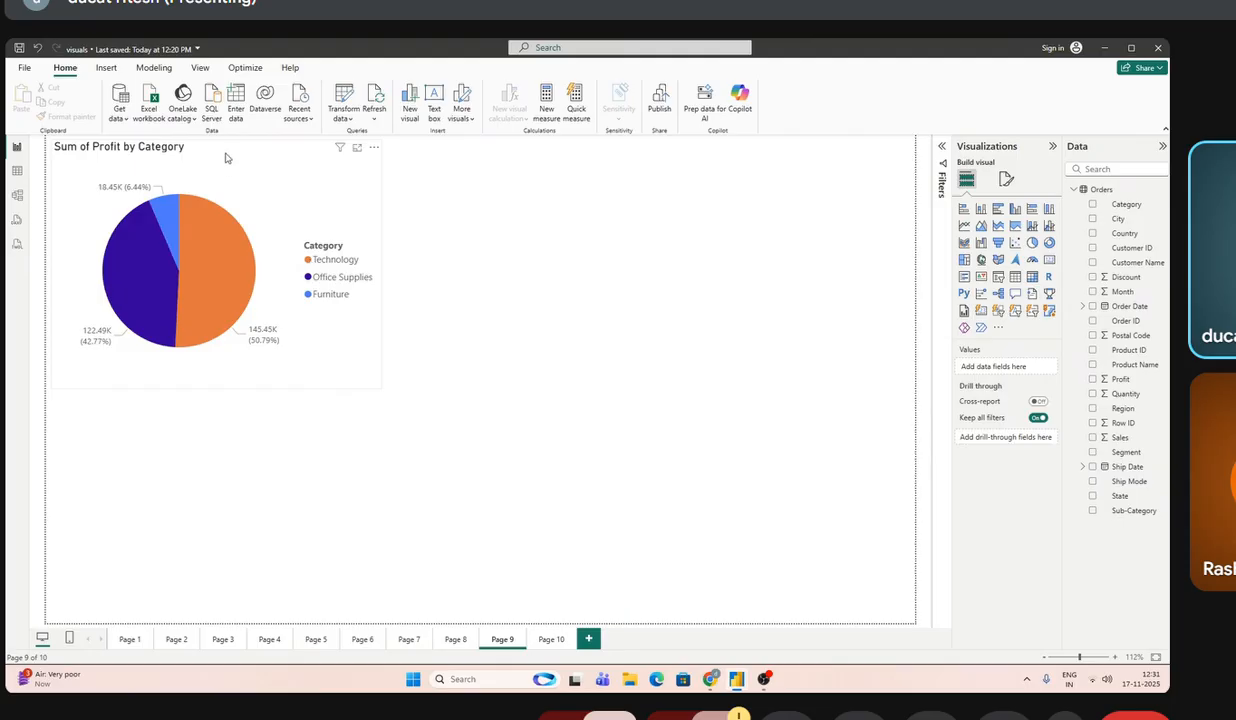
- Move the Page 9 pie chart down to leave an empty strip along the page's upper edge
drag(224, 155, 223, 323)
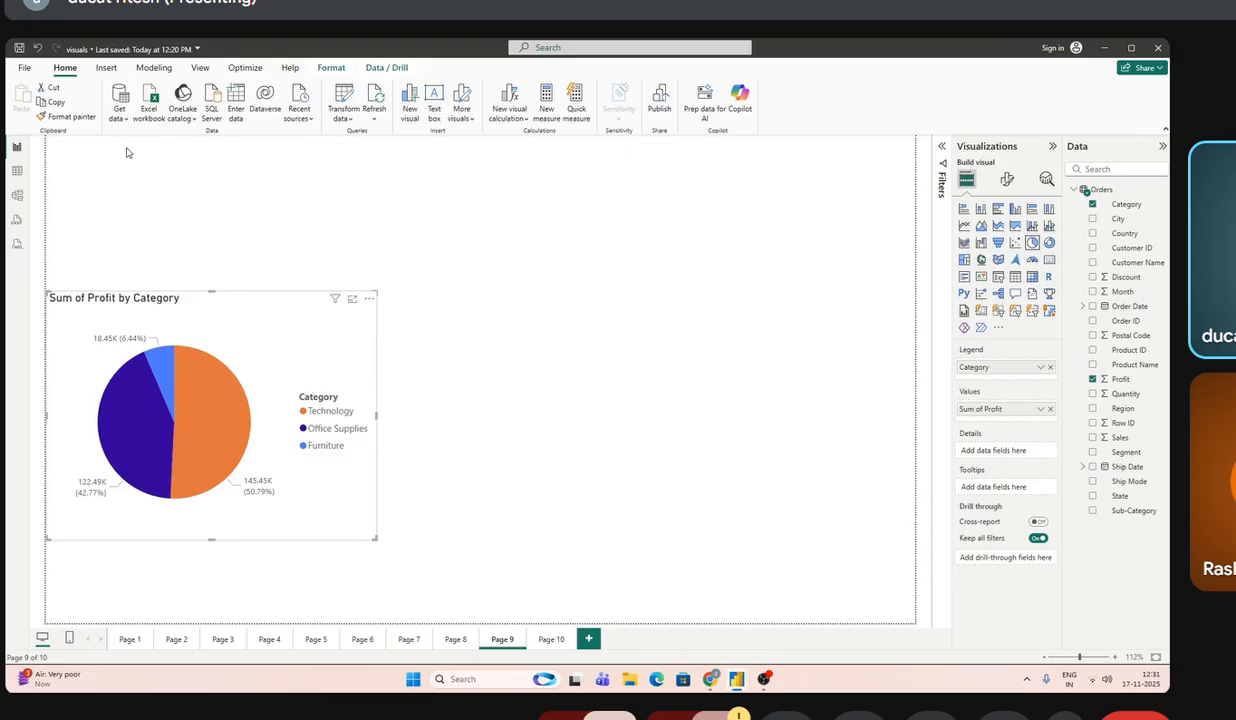
click(212, 156)
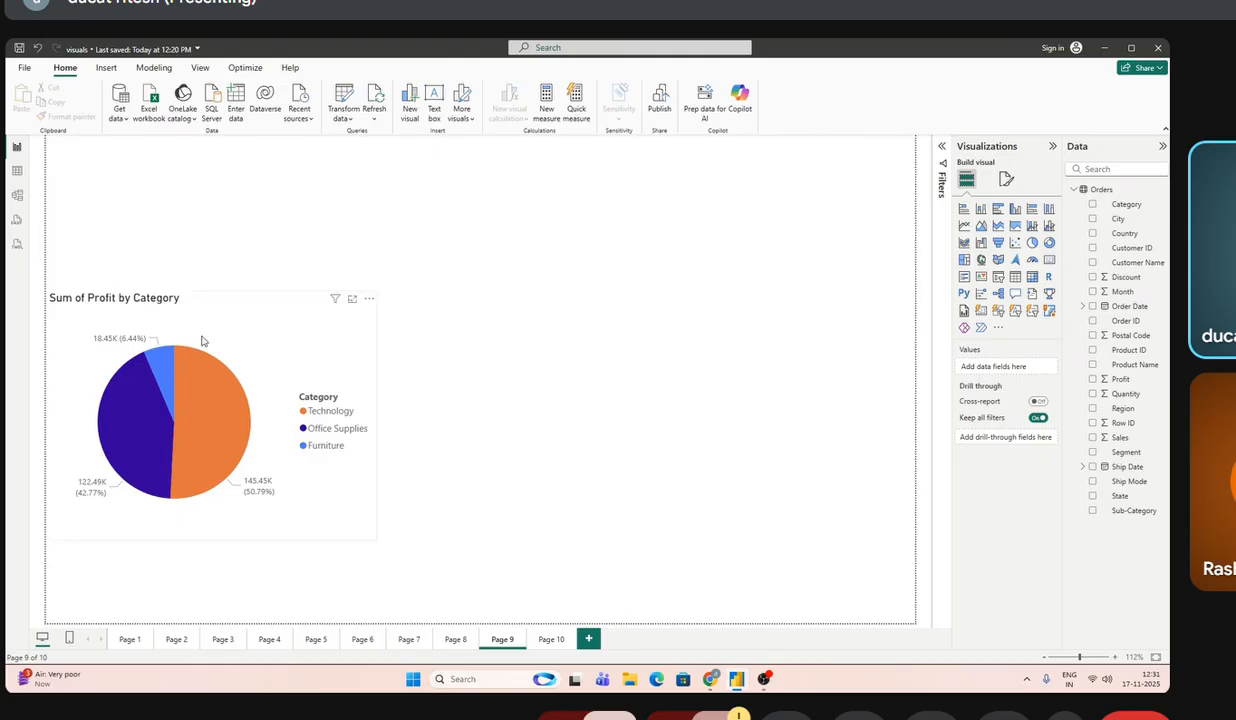
drag(208, 326, 208, 266)
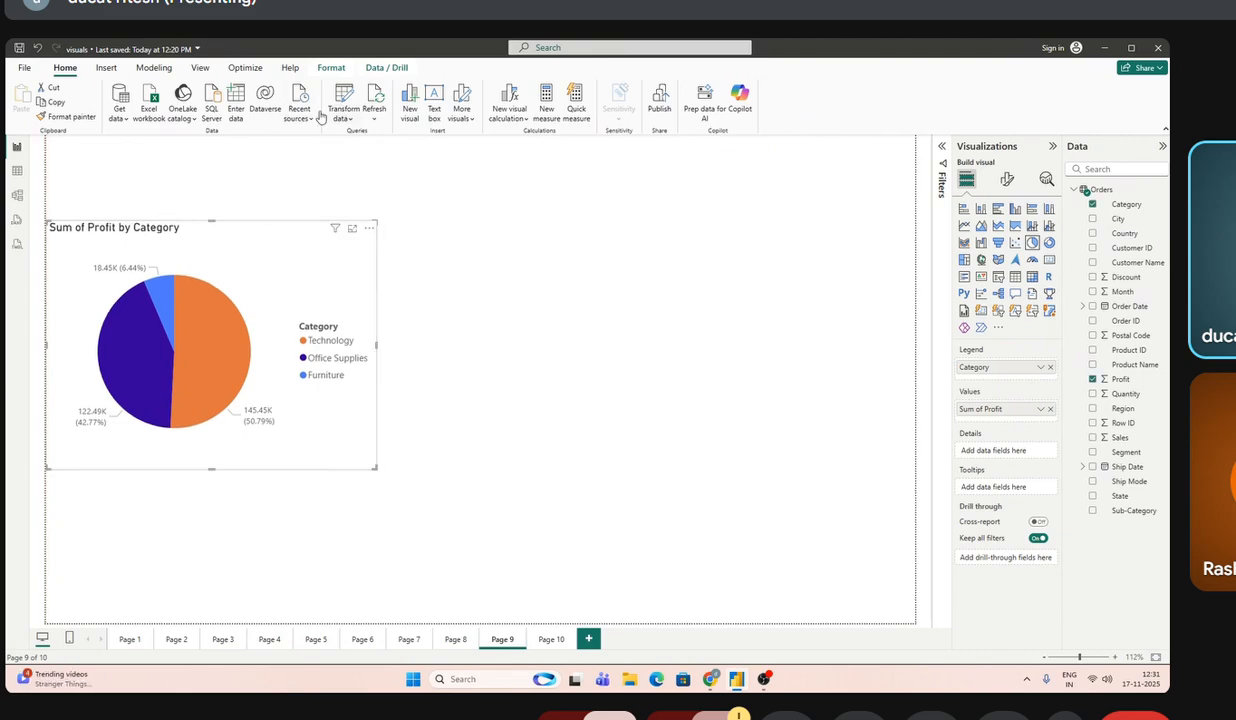
- Insert a page navigator across the upper edge of Page 9
click(108, 69)
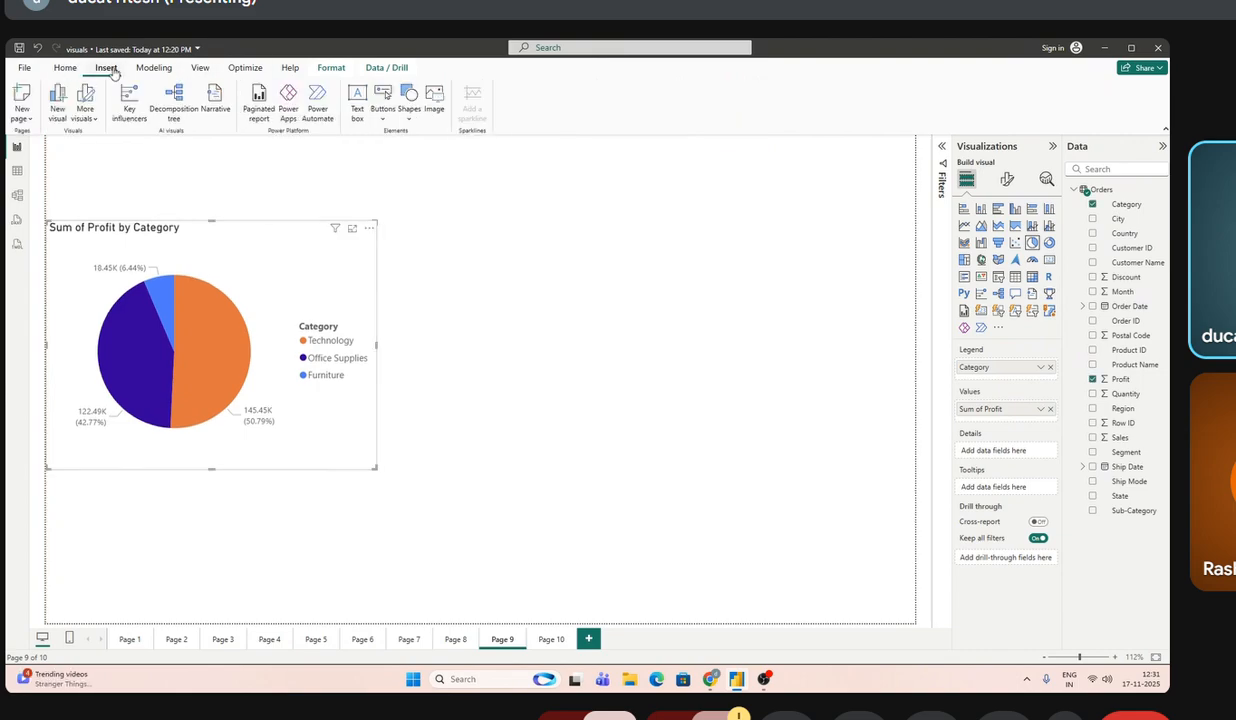
click(408, 121)
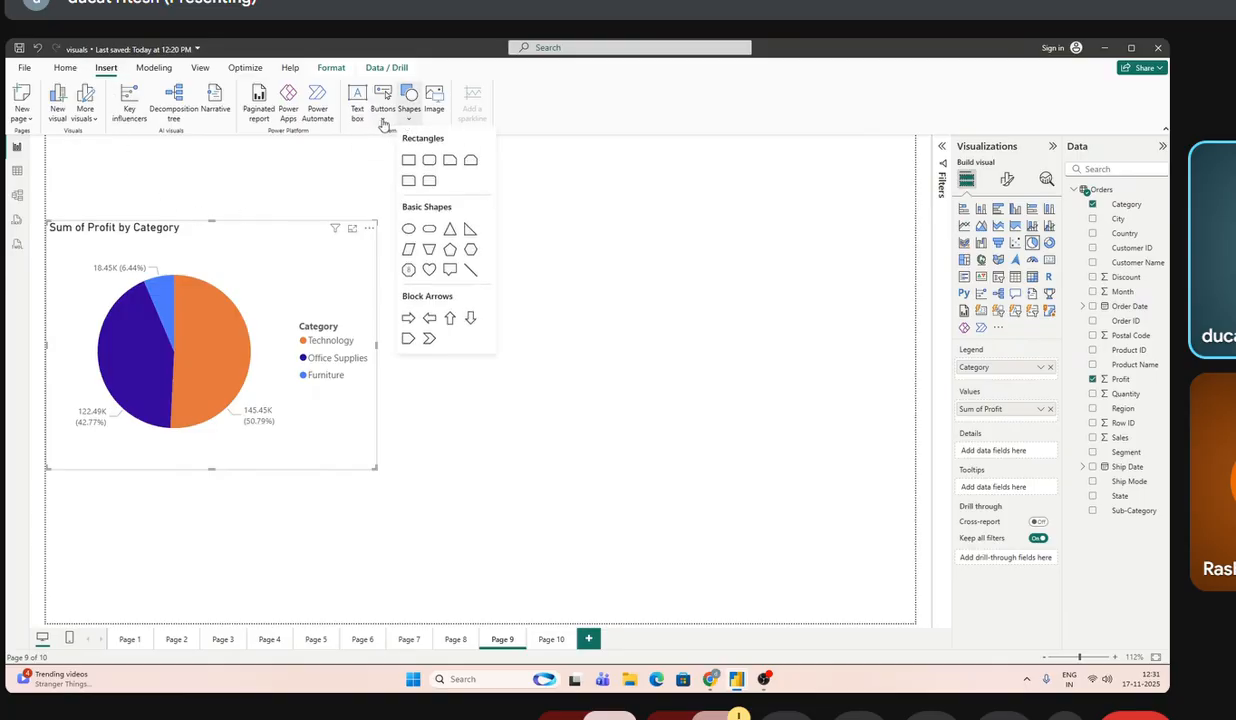
click(379, 119)
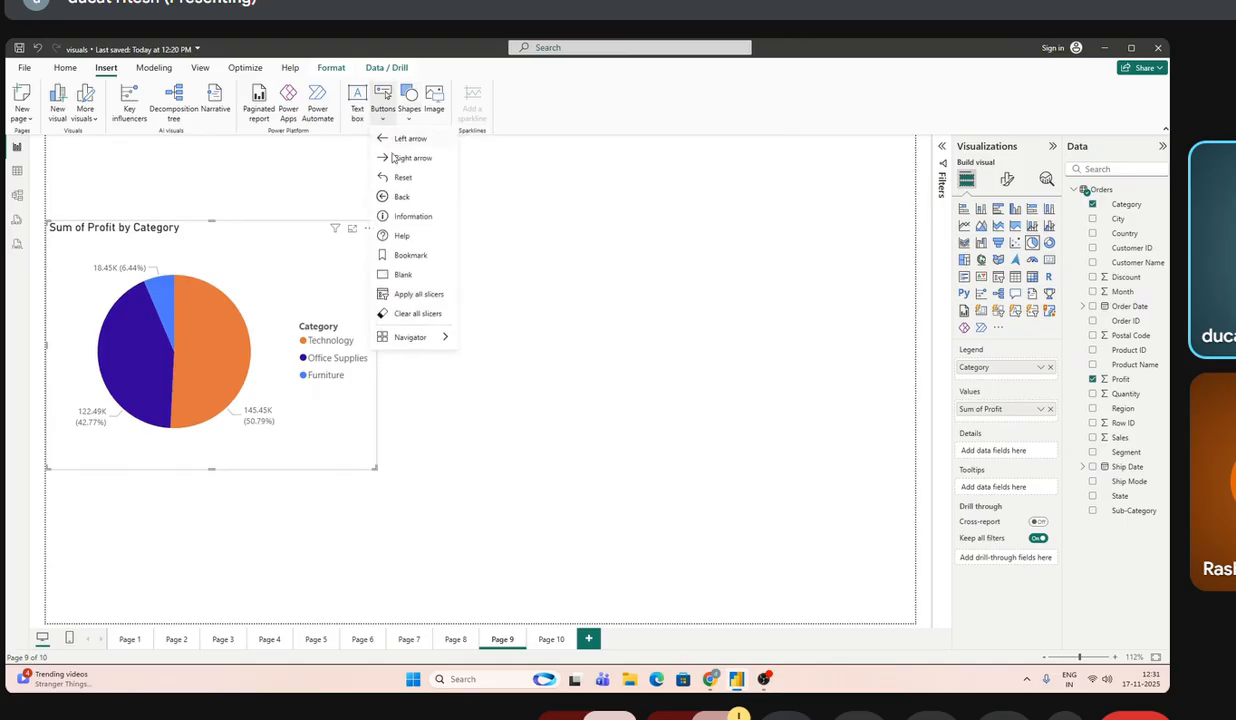
mouse_move(417, 341)
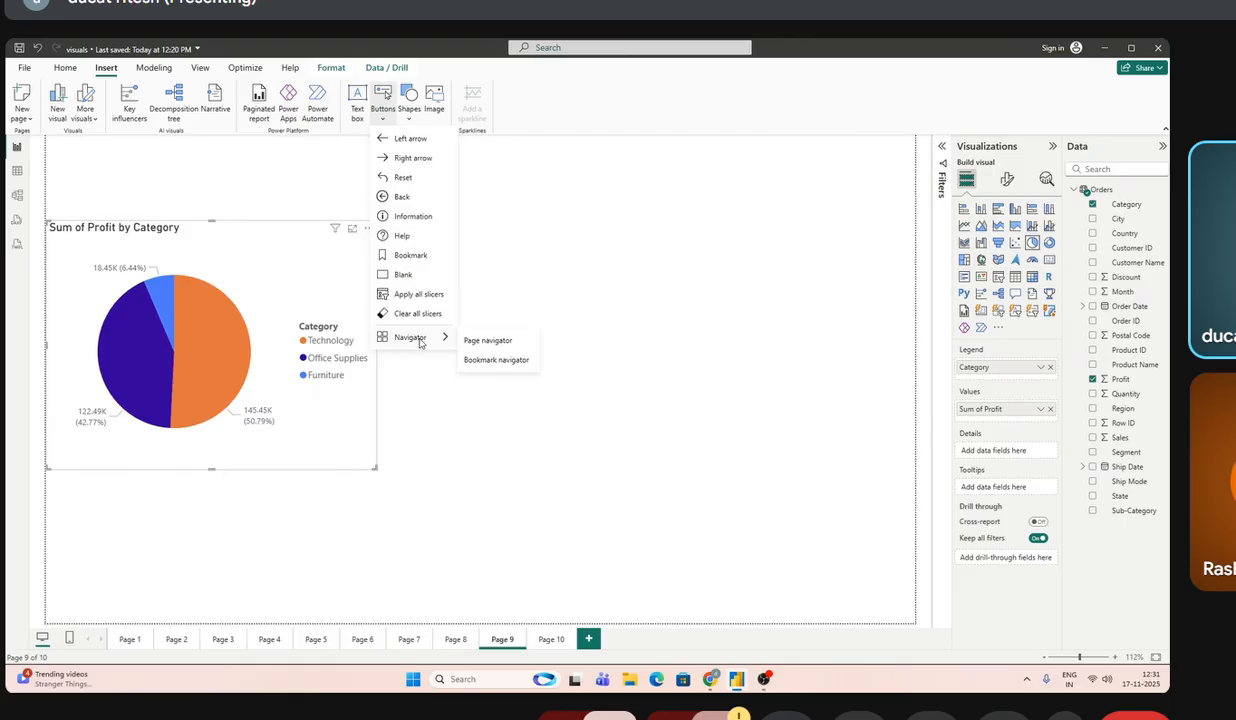
click(486, 340)
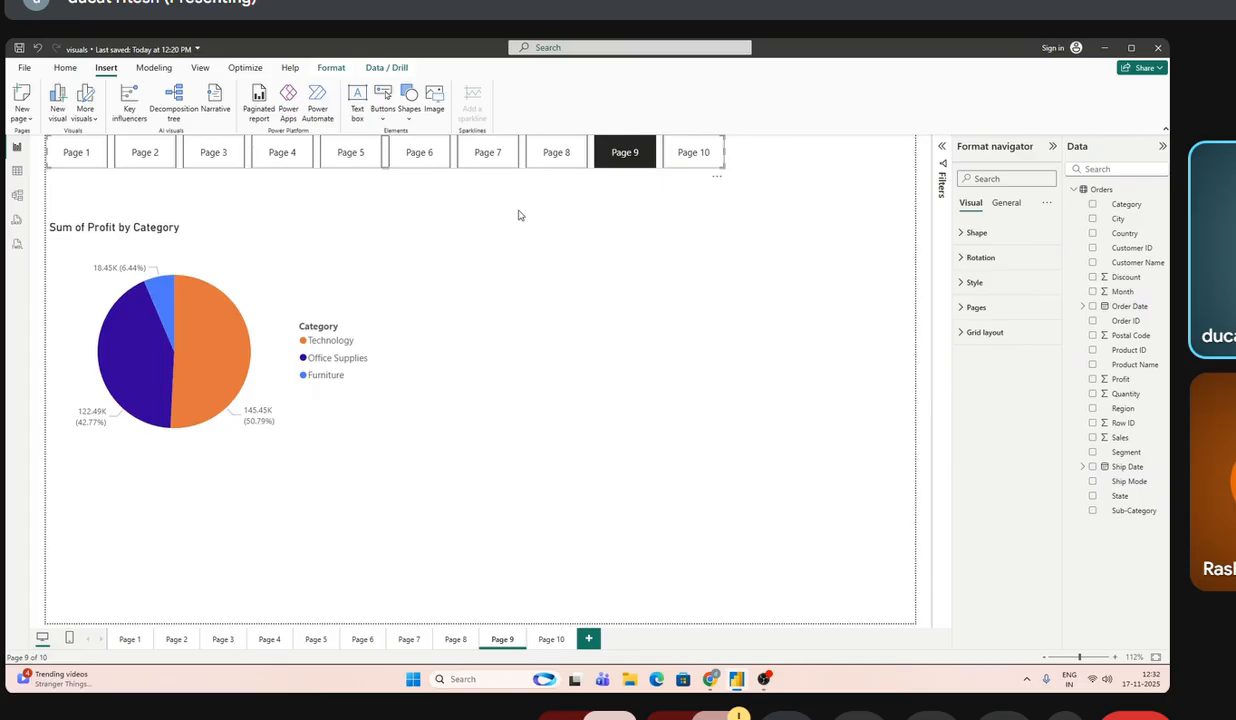
- Review the page navigator's Pages settings, including its display options and the per-page Show list, then deselect the navigator
click(1004, 208)
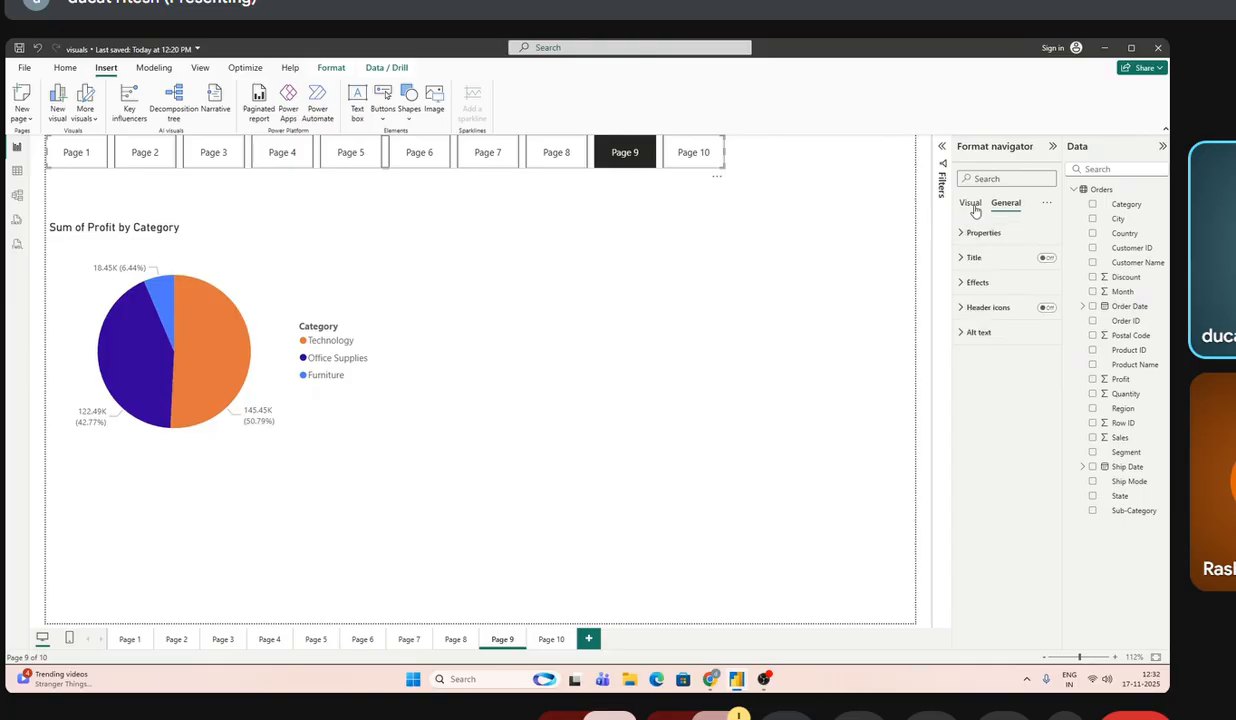
click(972, 206)
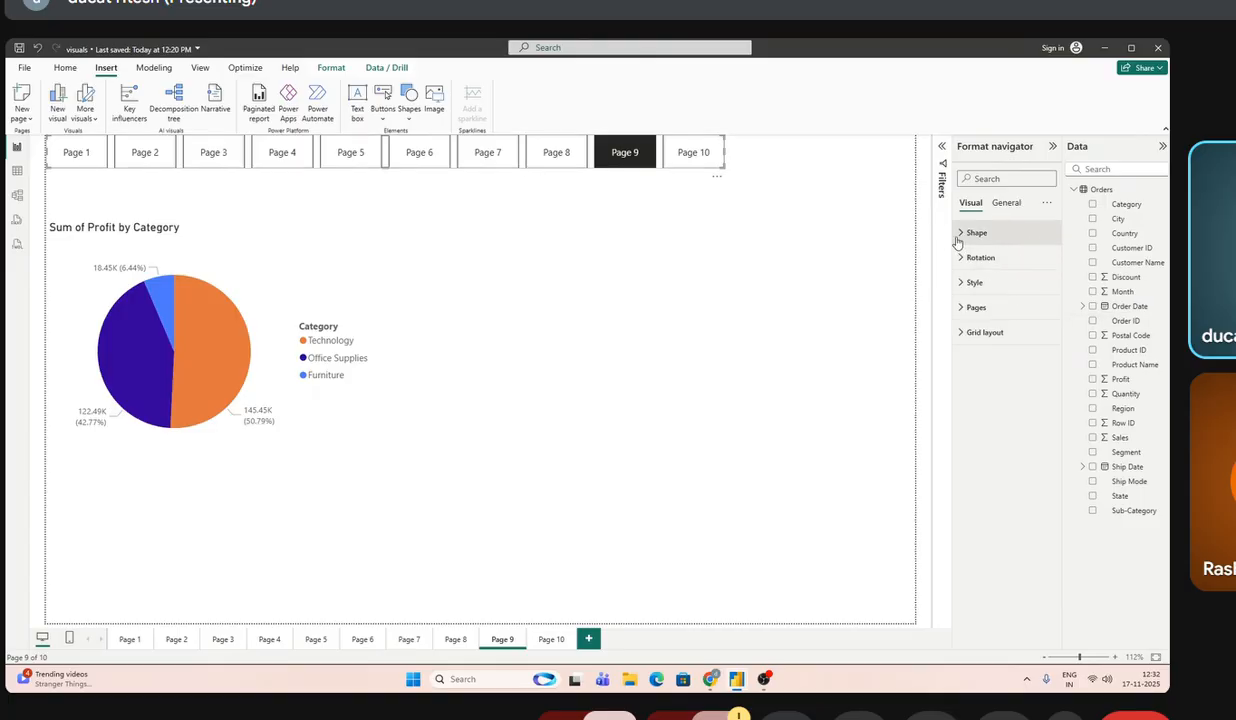
click(965, 308)
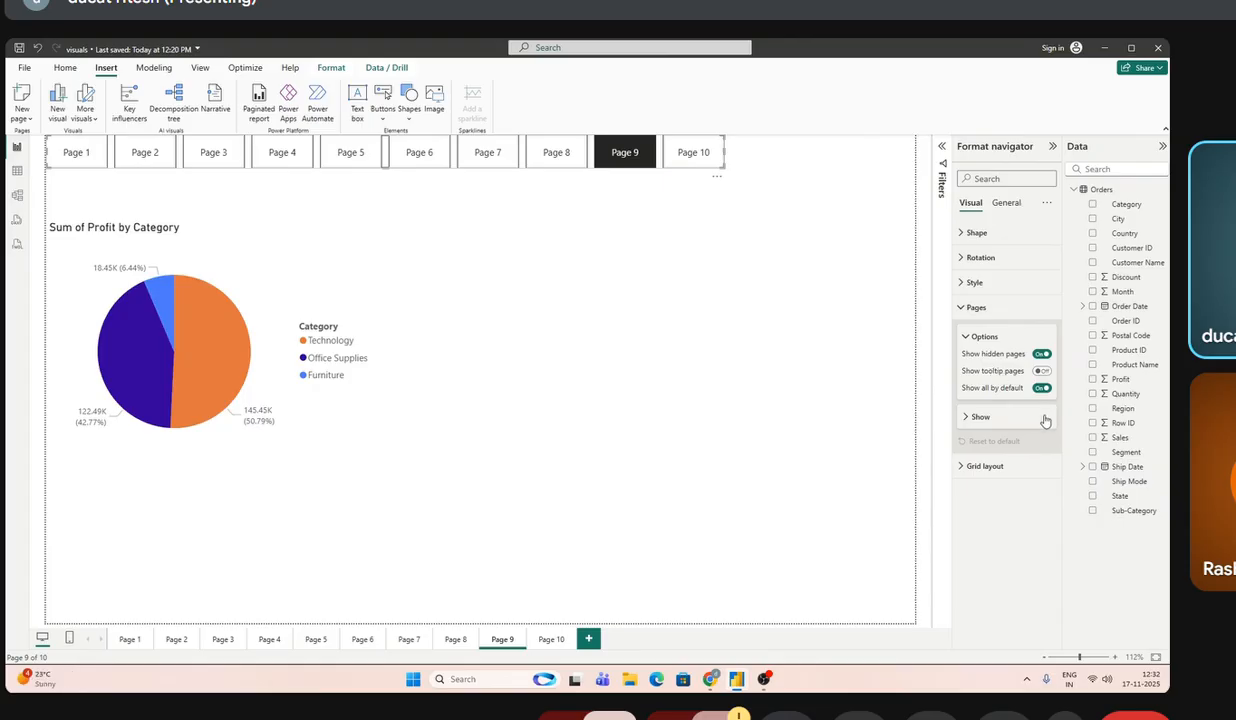
click(966, 417)
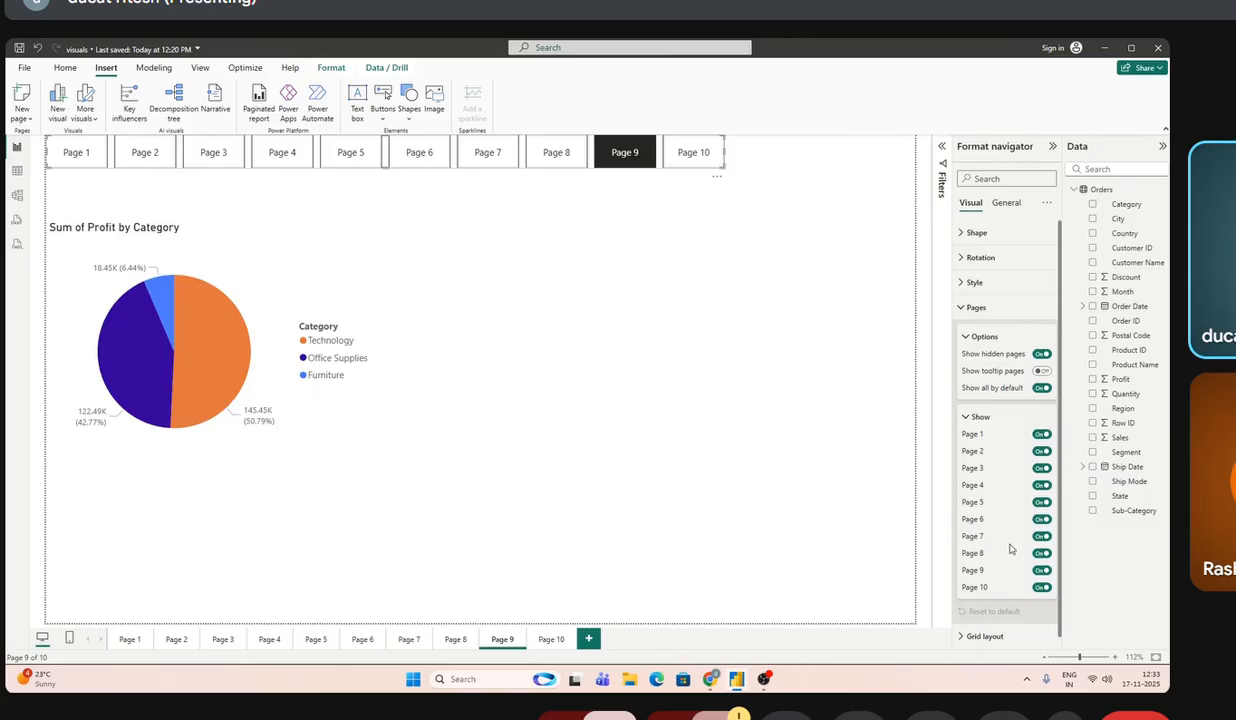
click(960, 310)
click(960, 310)
click(963, 307)
click(558, 320)
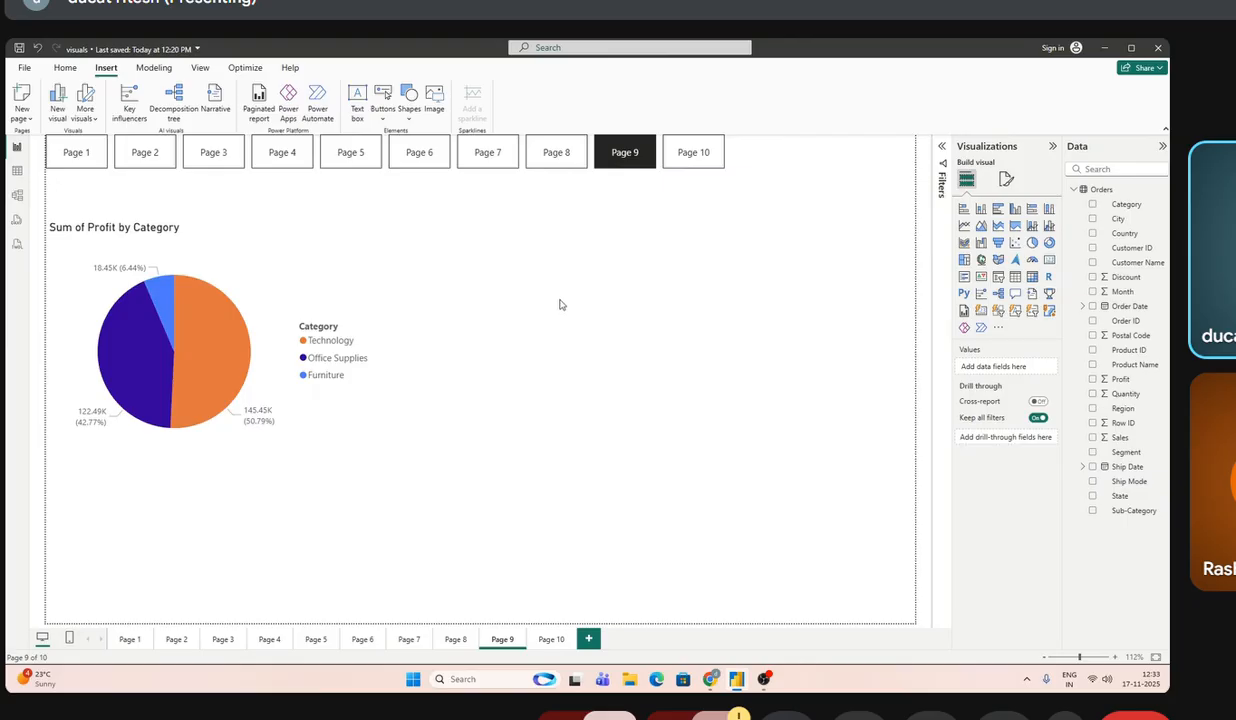
- Test the navigator's link to Page 1, check Page 10, dismiss the sign-in dialog and return to Page 9
click(77, 163)
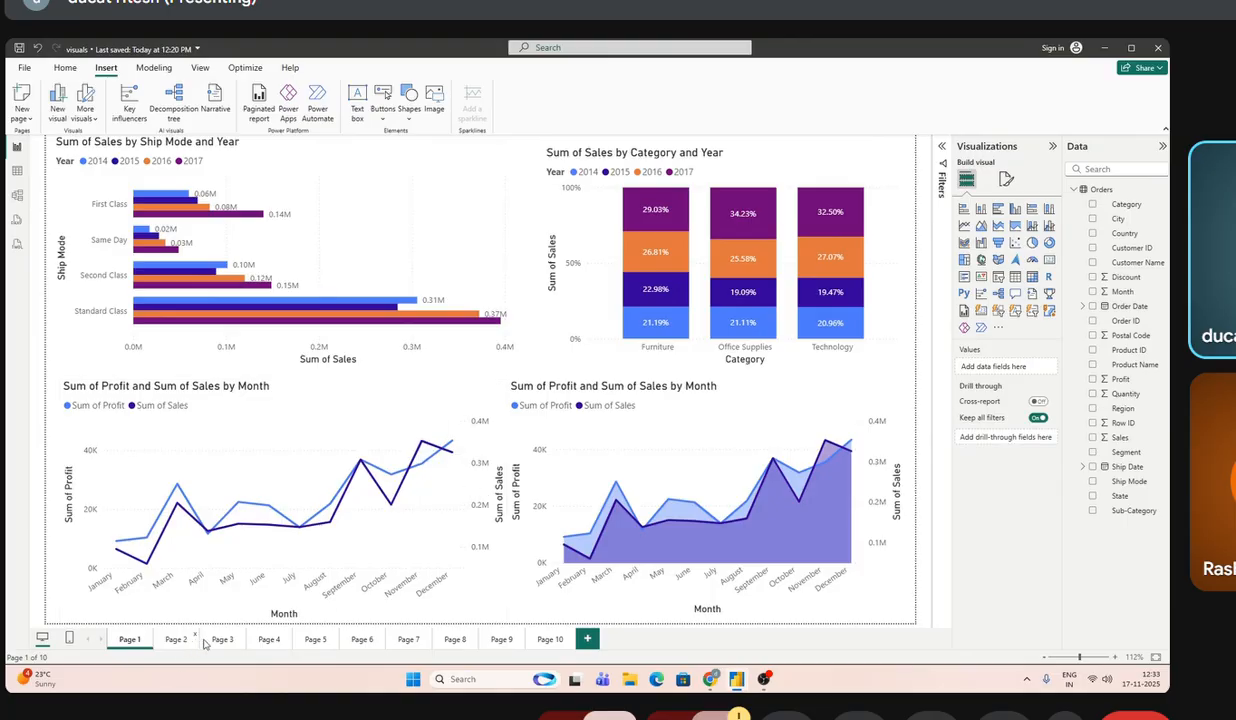
click(551, 640)
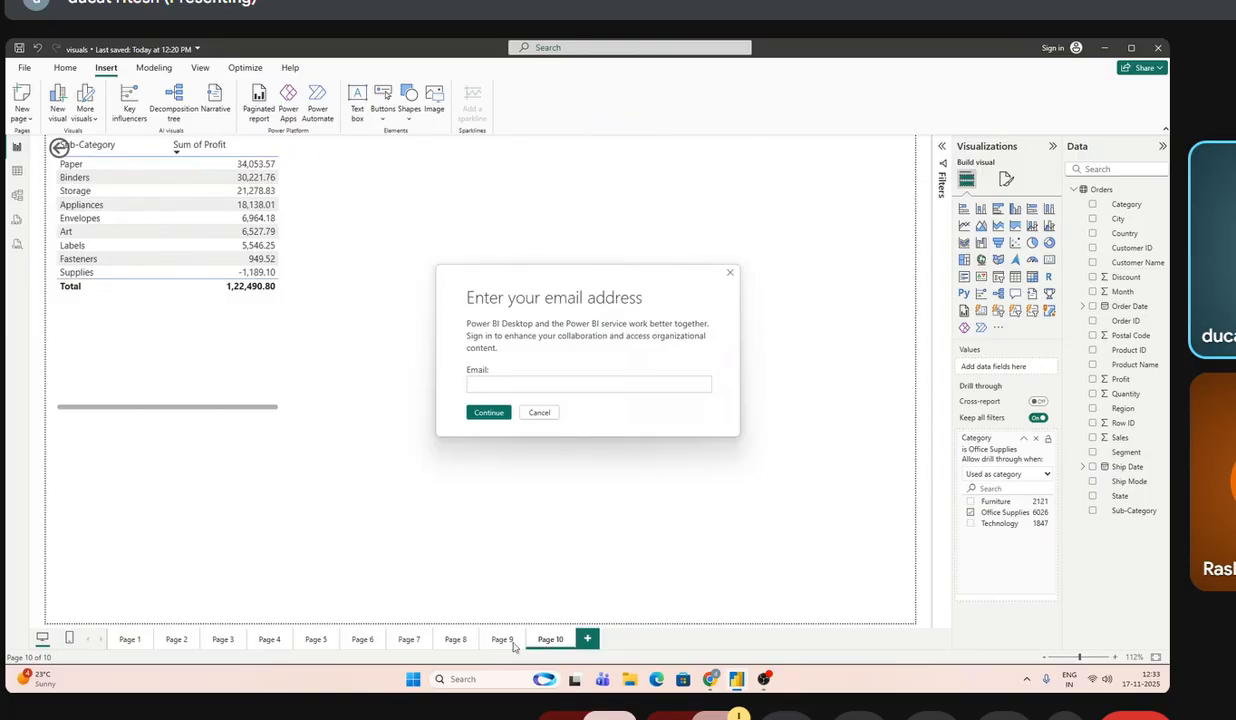
click(729, 275)
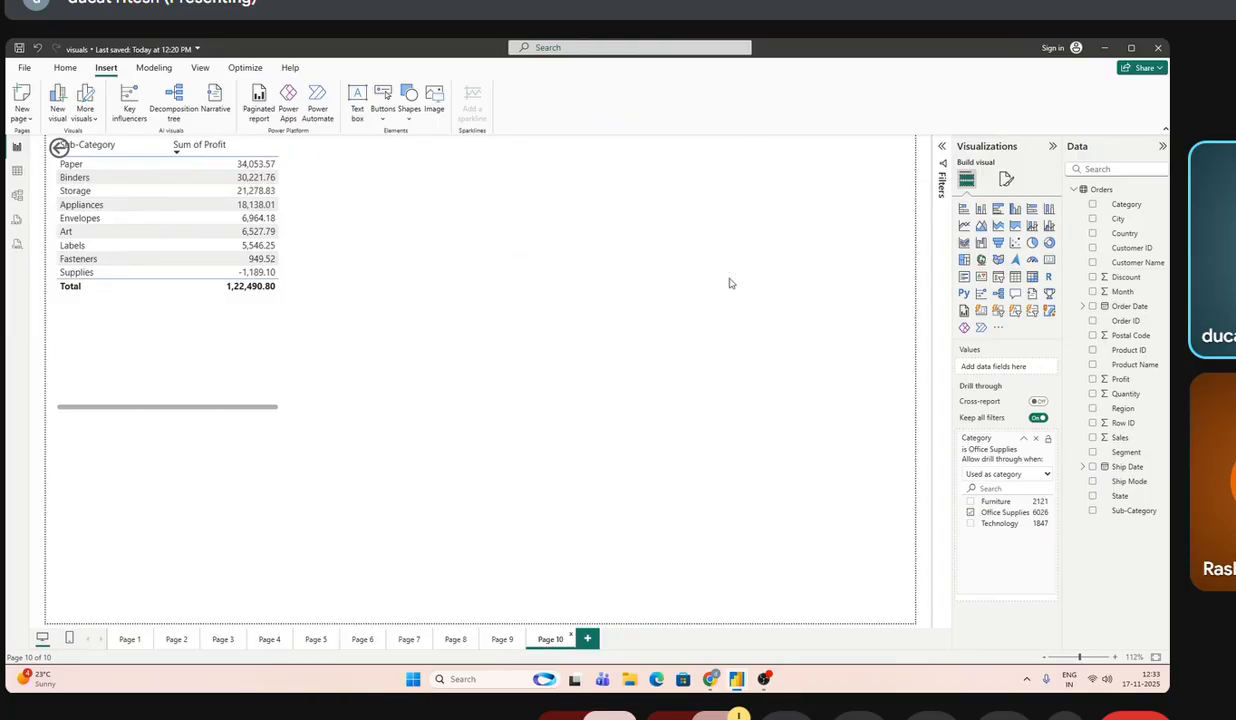
click(501, 641)
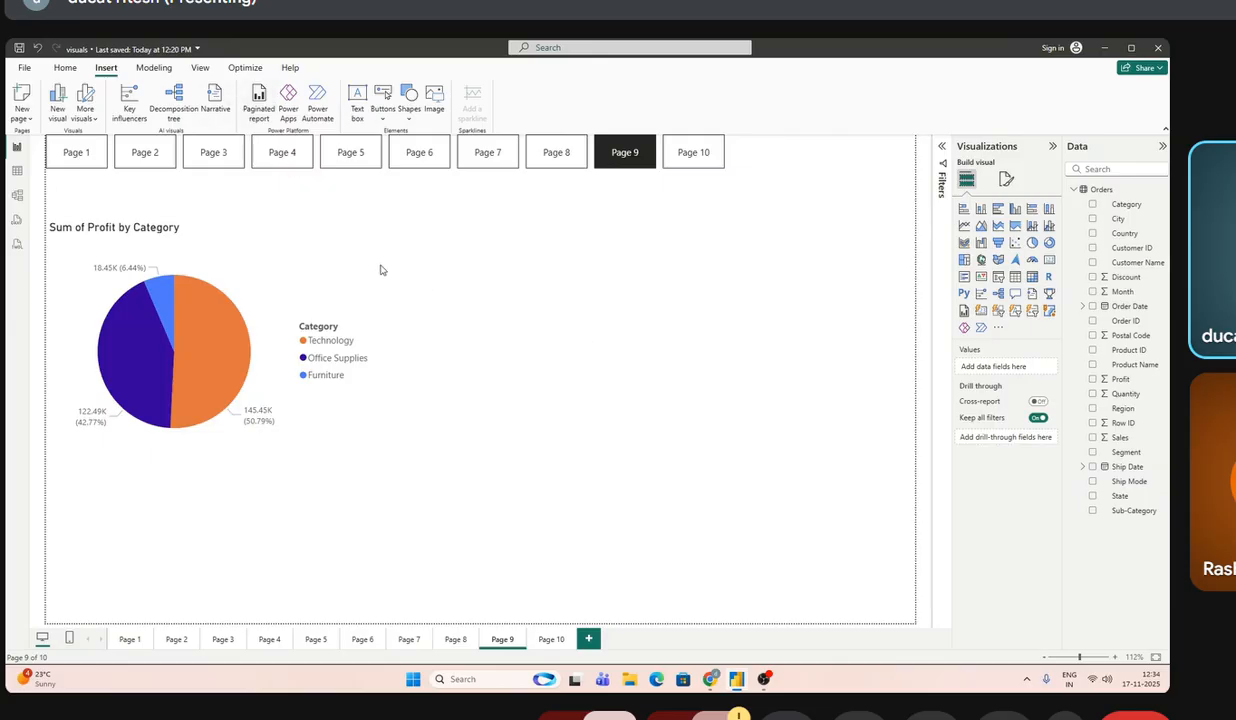
click(154, 70)
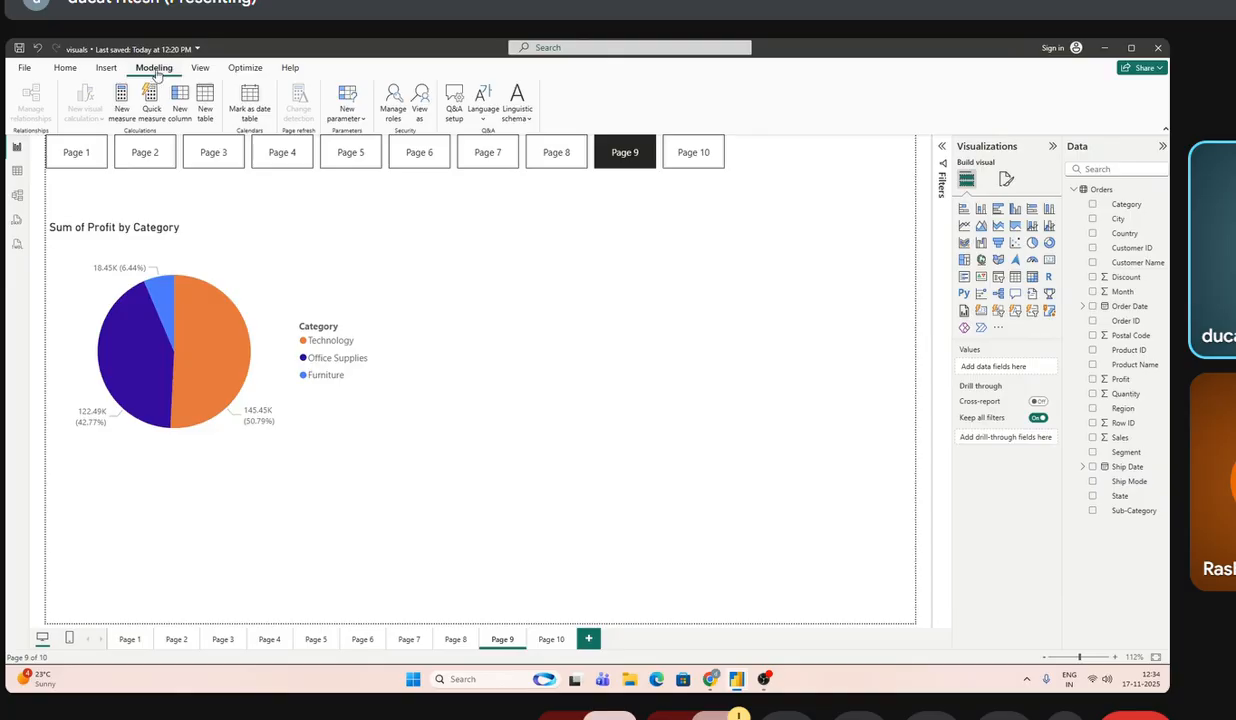
click(196, 70)
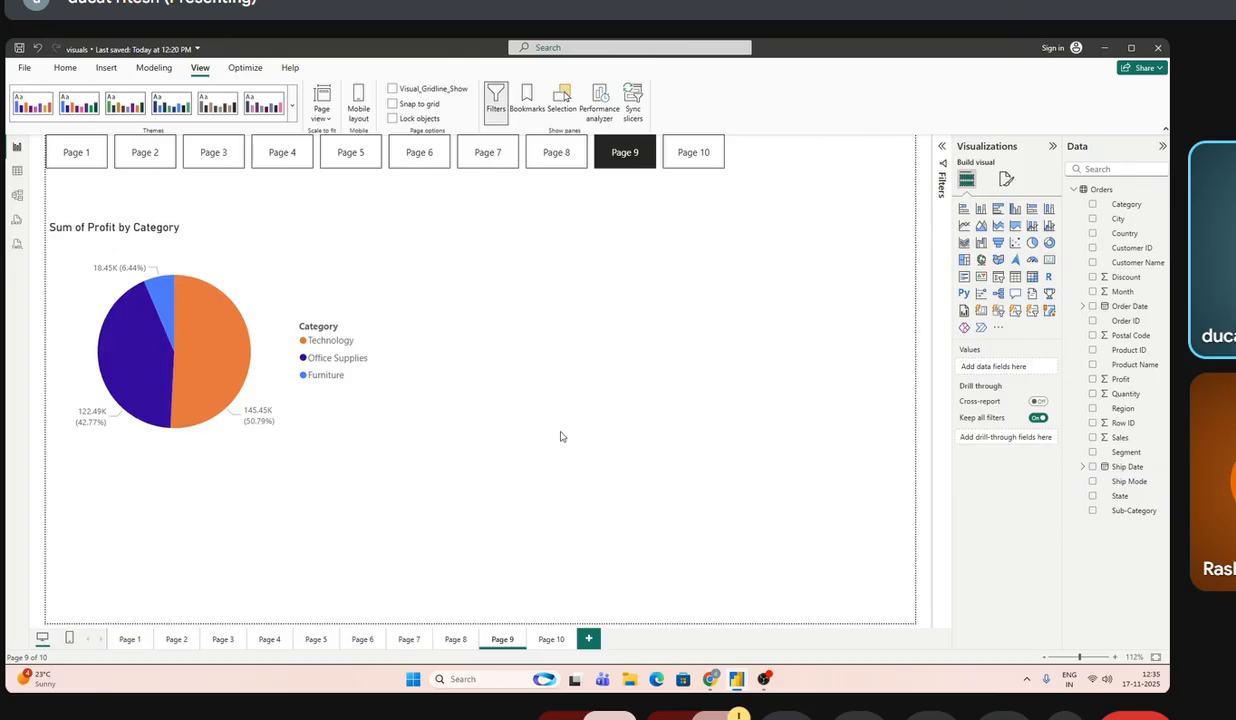
- On Page 1, shrink the Ship Mode bar chart, the Category column chart and the monthly area chart
click(130, 639)
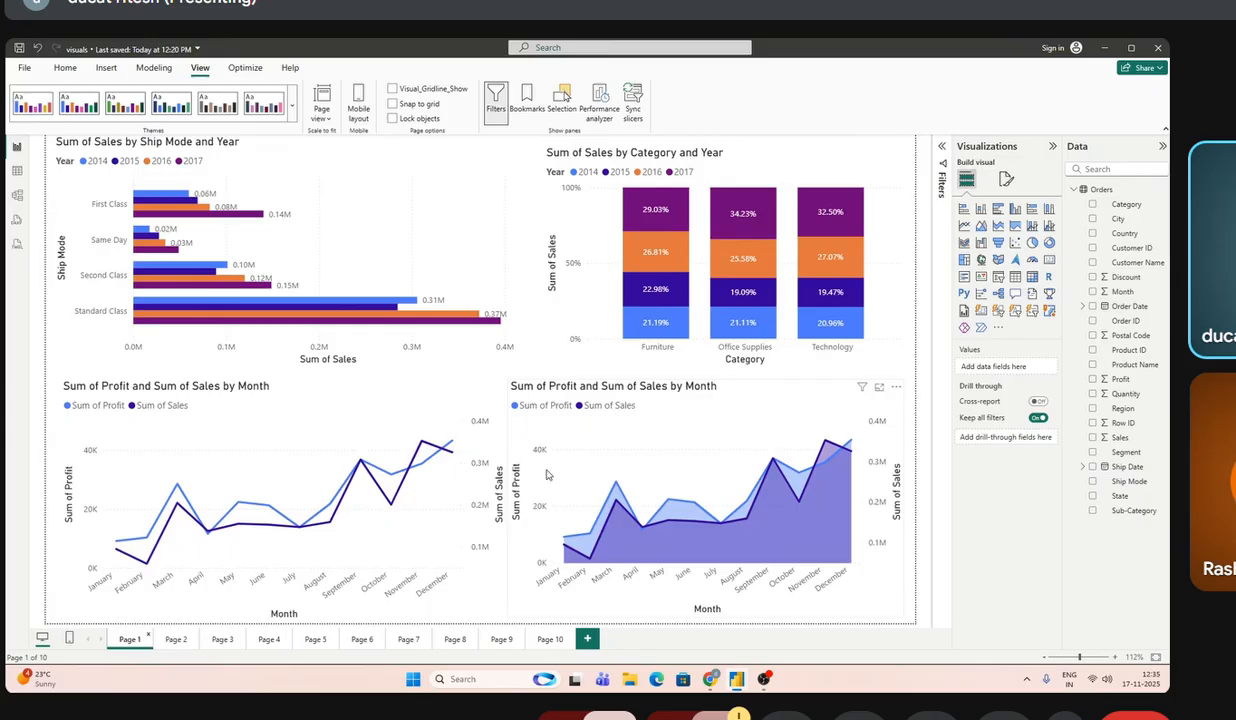
click(389, 295)
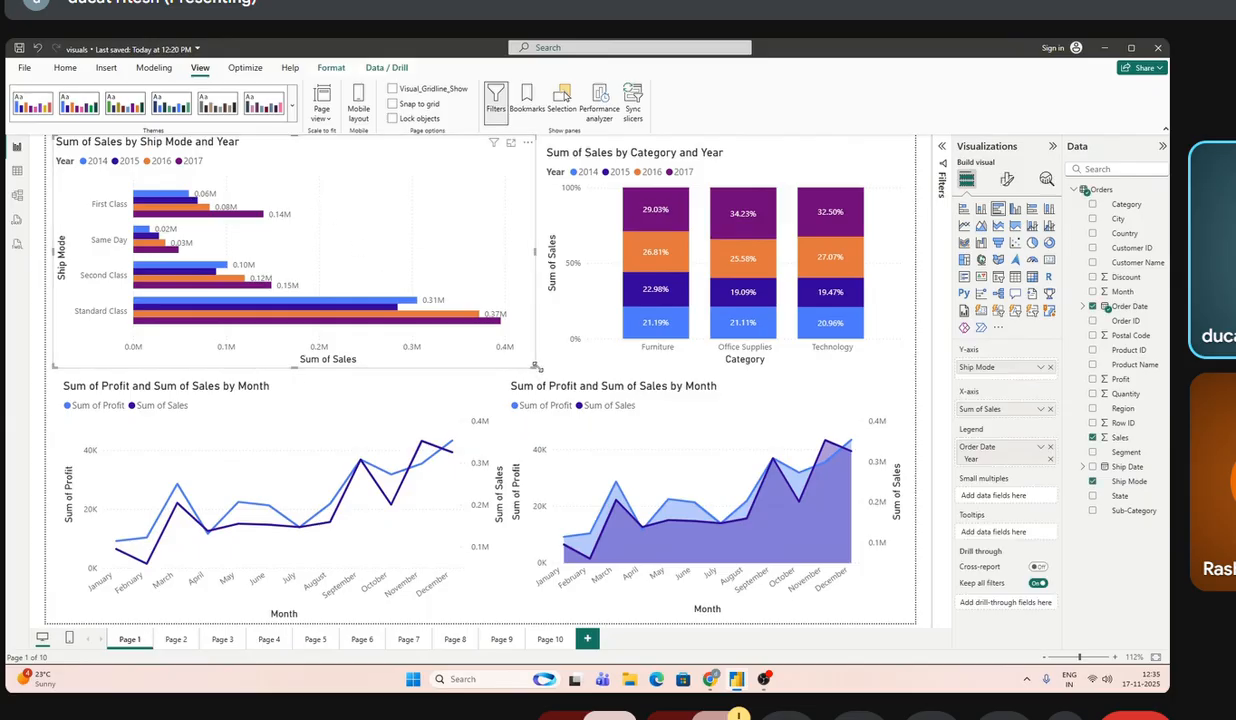
drag(533, 367, 246, 263)
click(745, 160)
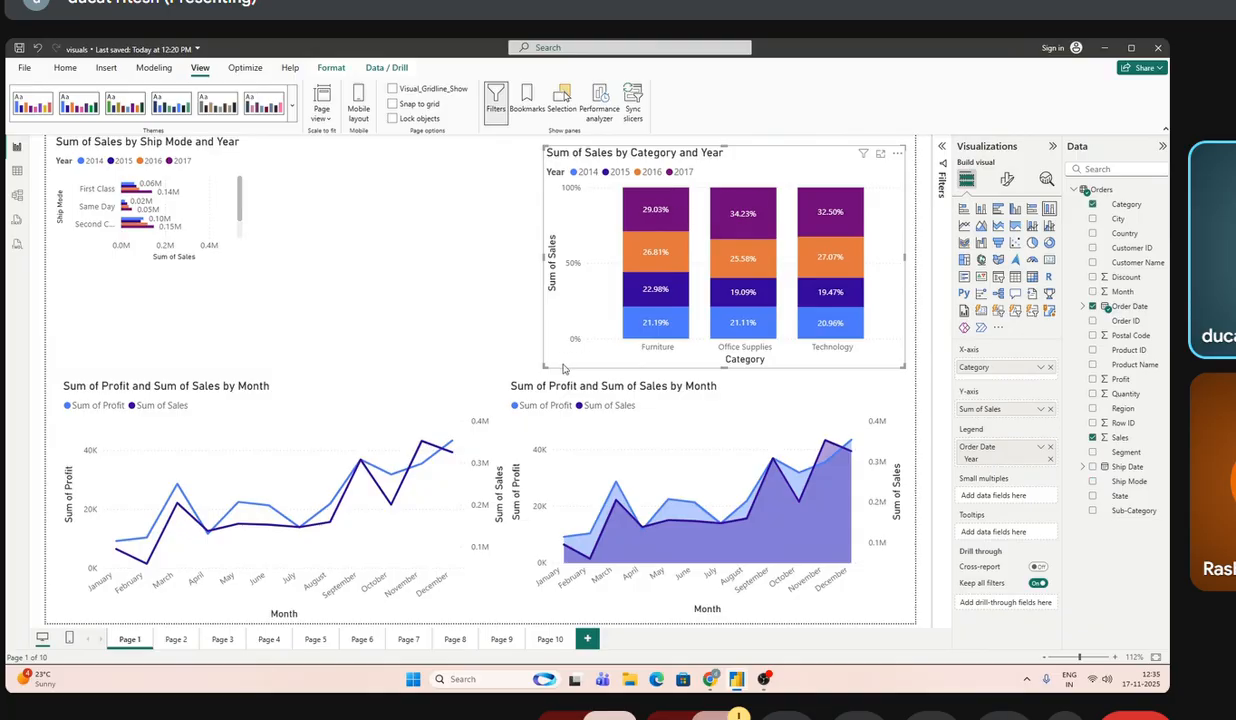
drag(544, 366, 682, 256)
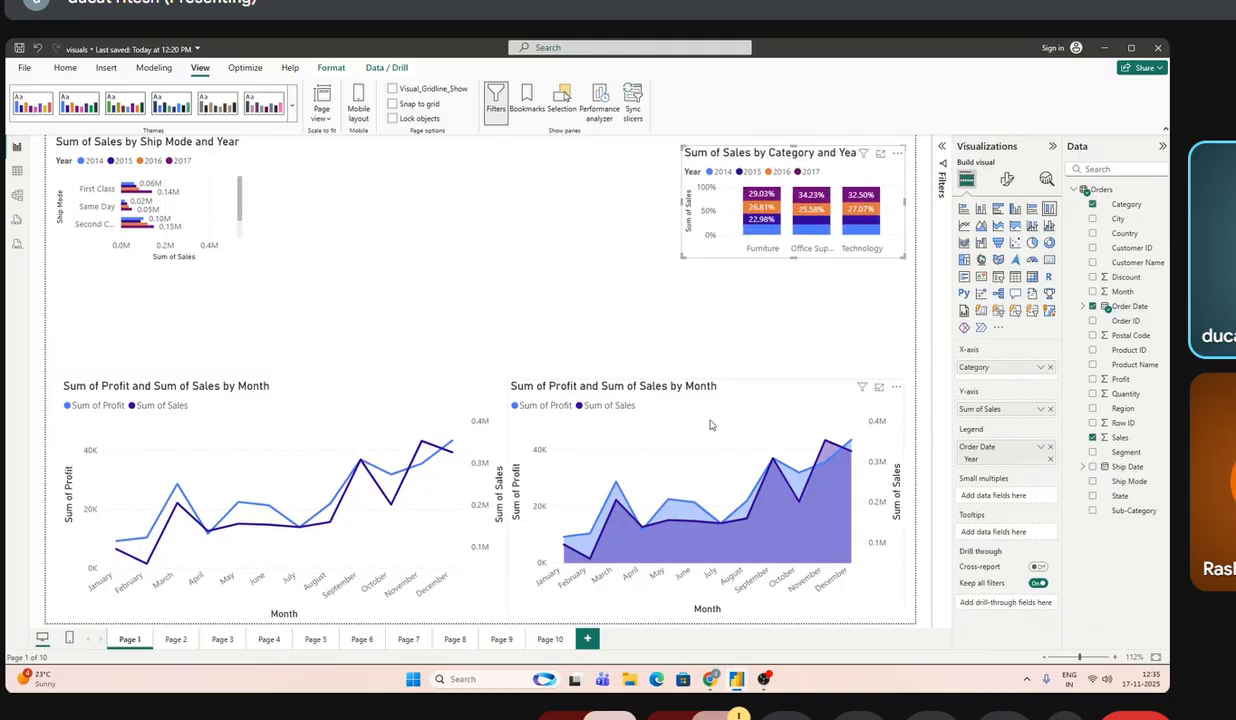
click(687, 405)
drag(508, 616, 652, 555)
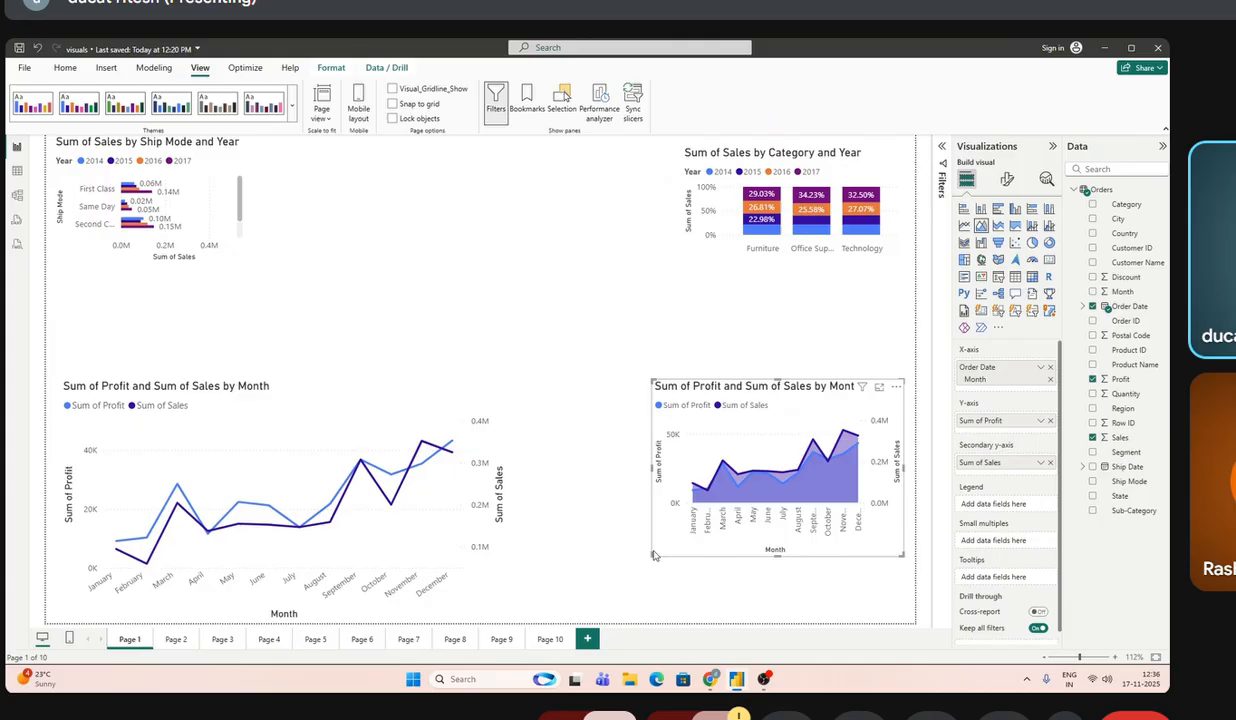
- Move the monthly line chart up slightly and enlarge the monthly area chart so their upper edges align
drag(360, 385, 353, 347)
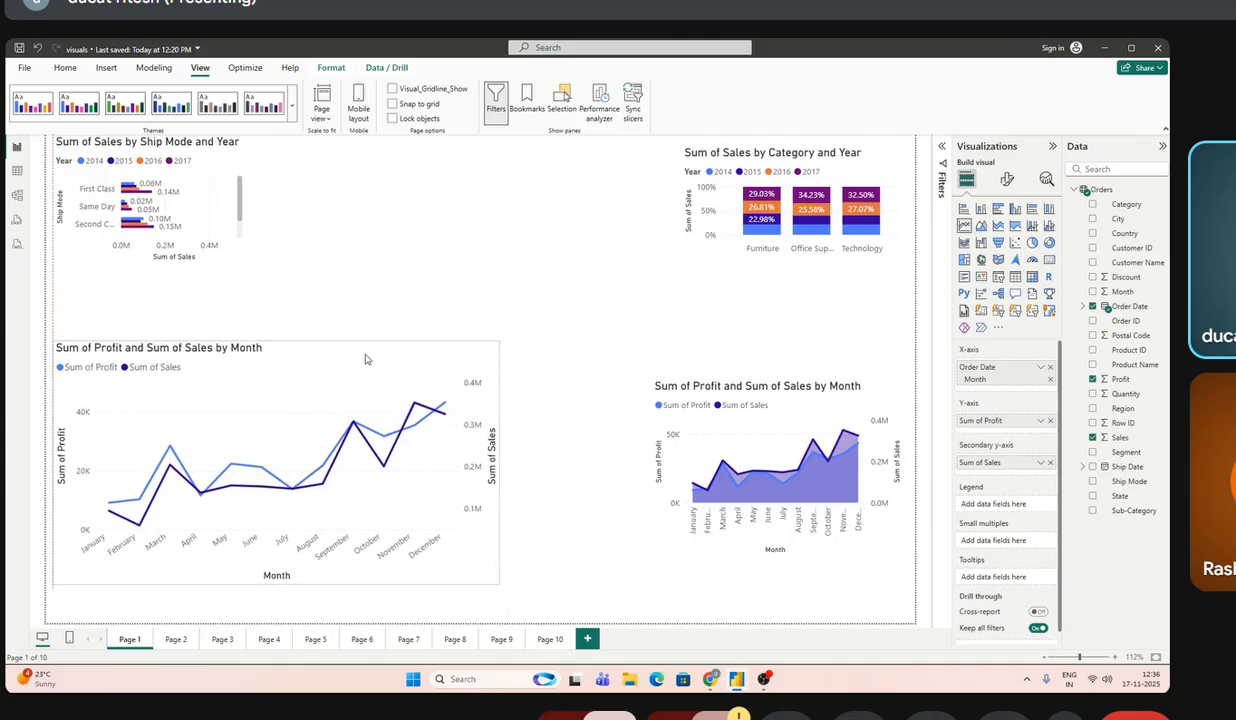
click(716, 361)
click(706, 392)
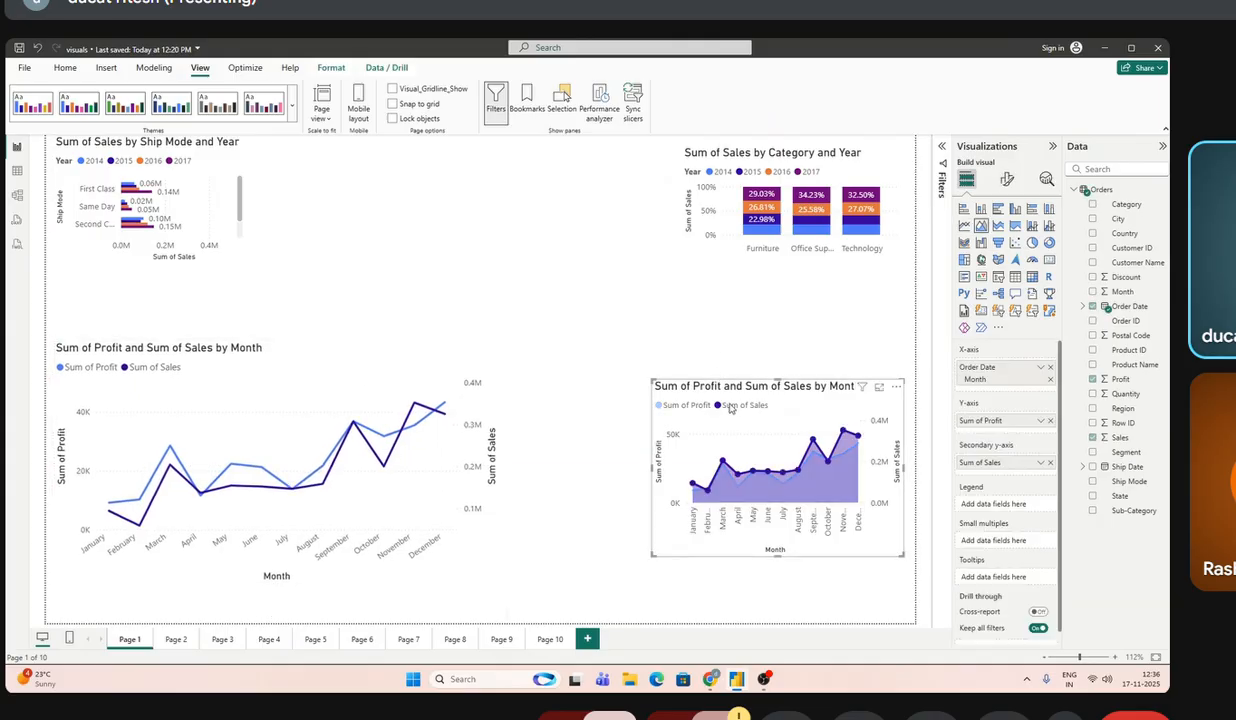
drag(651, 380, 551, 340)
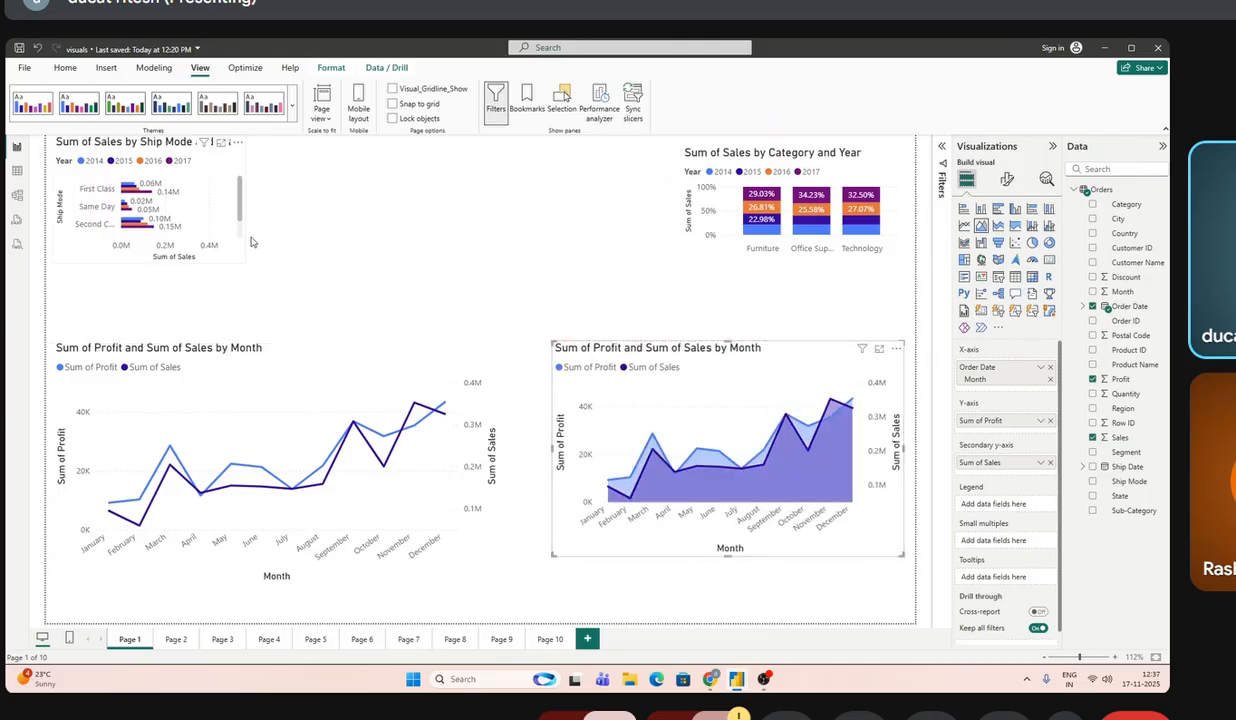
- Enlarge the Ship Mode bar chart and the Category column chart to fill the space above the monthly charts
click(239, 271)
drag(245, 262, 458, 332)
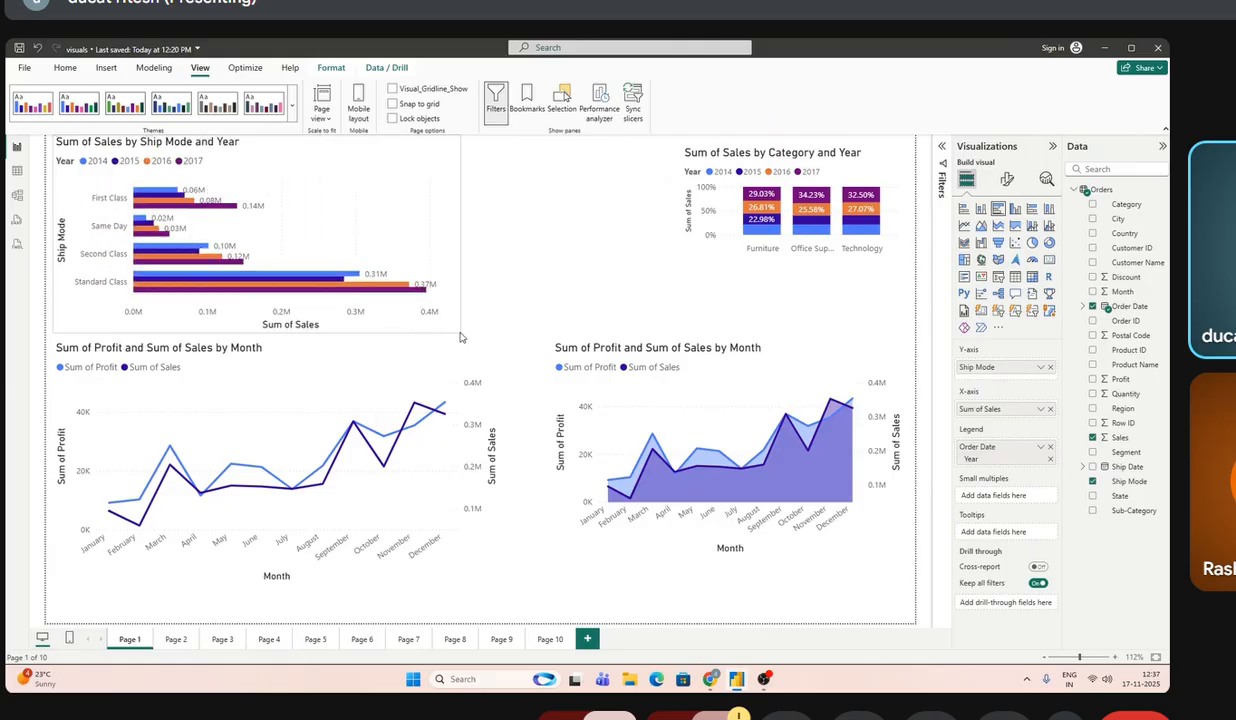
click(690, 240)
drag(682, 256, 475, 325)
click(780, 147)
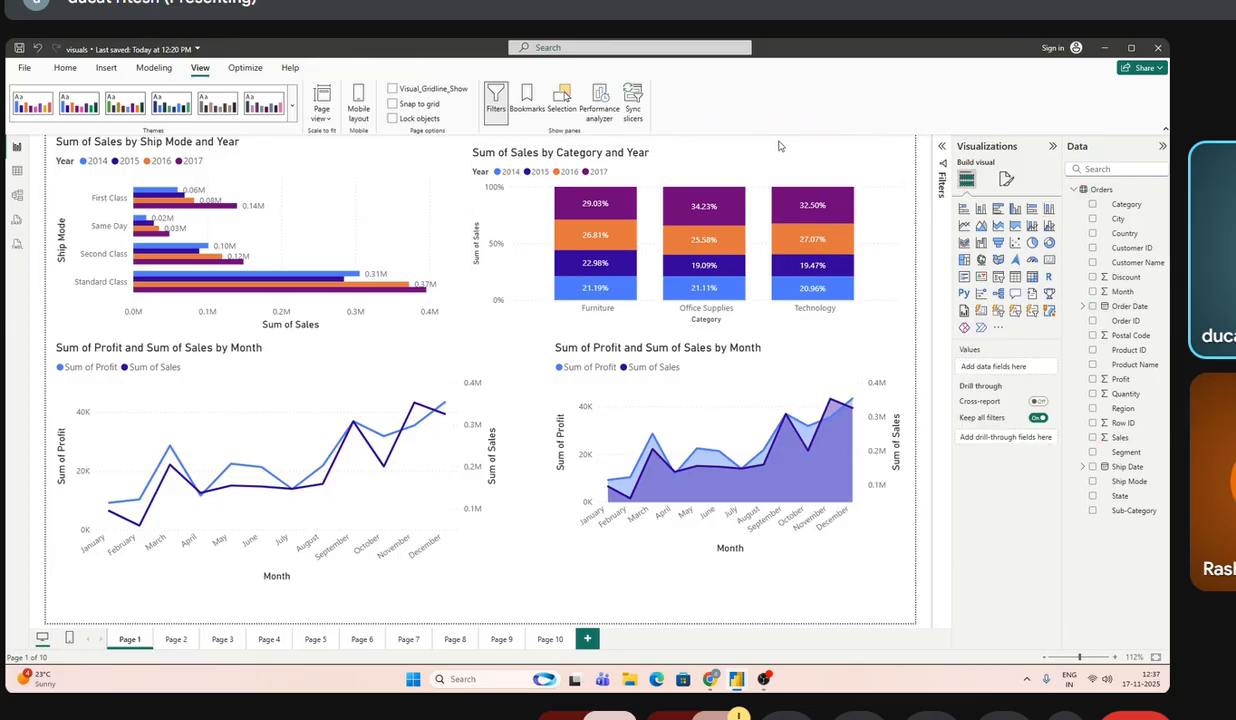
- Show the Bookmarks and Selection panes, and widen the monthly area chart towards the monthly line chart
click(535, 108)
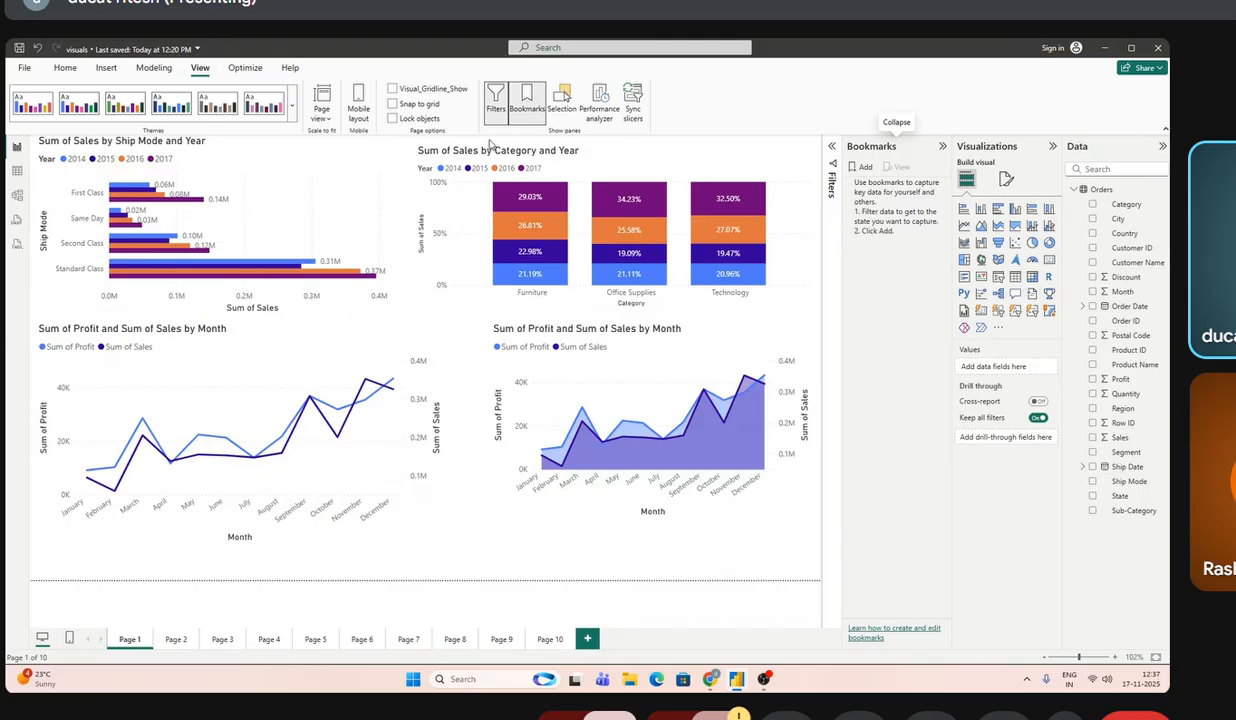
click(564, 110)
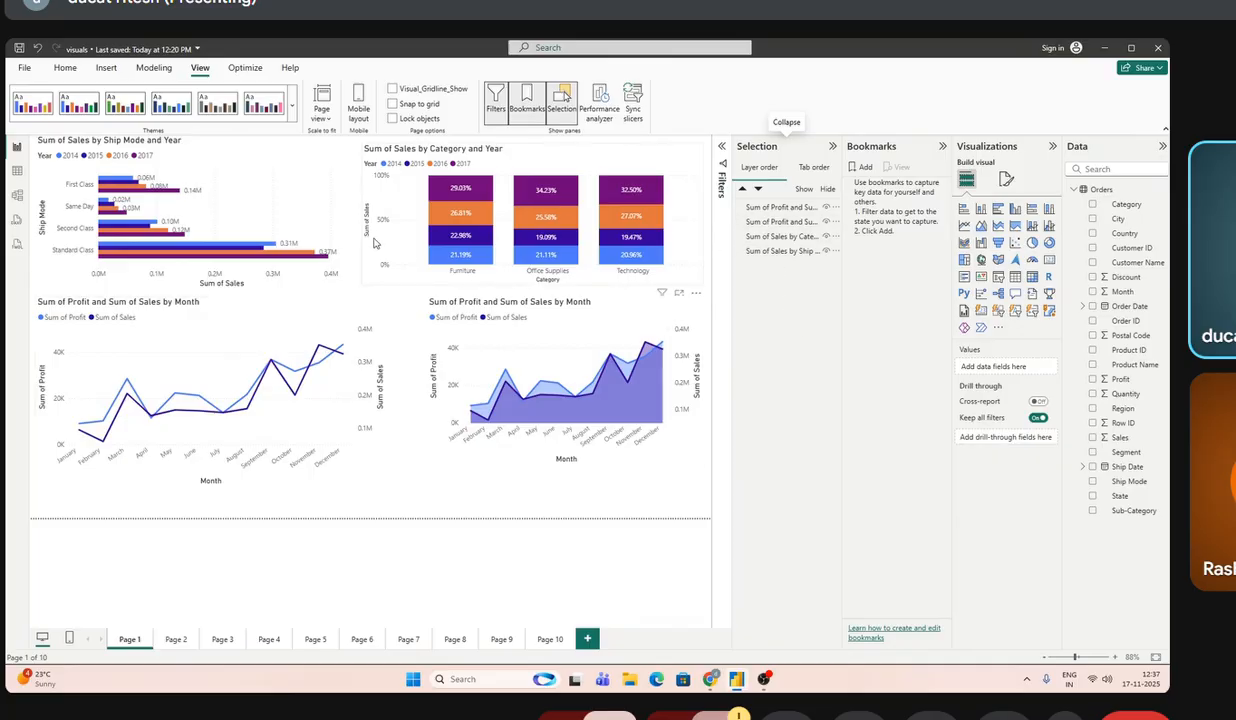
click(432, 400)
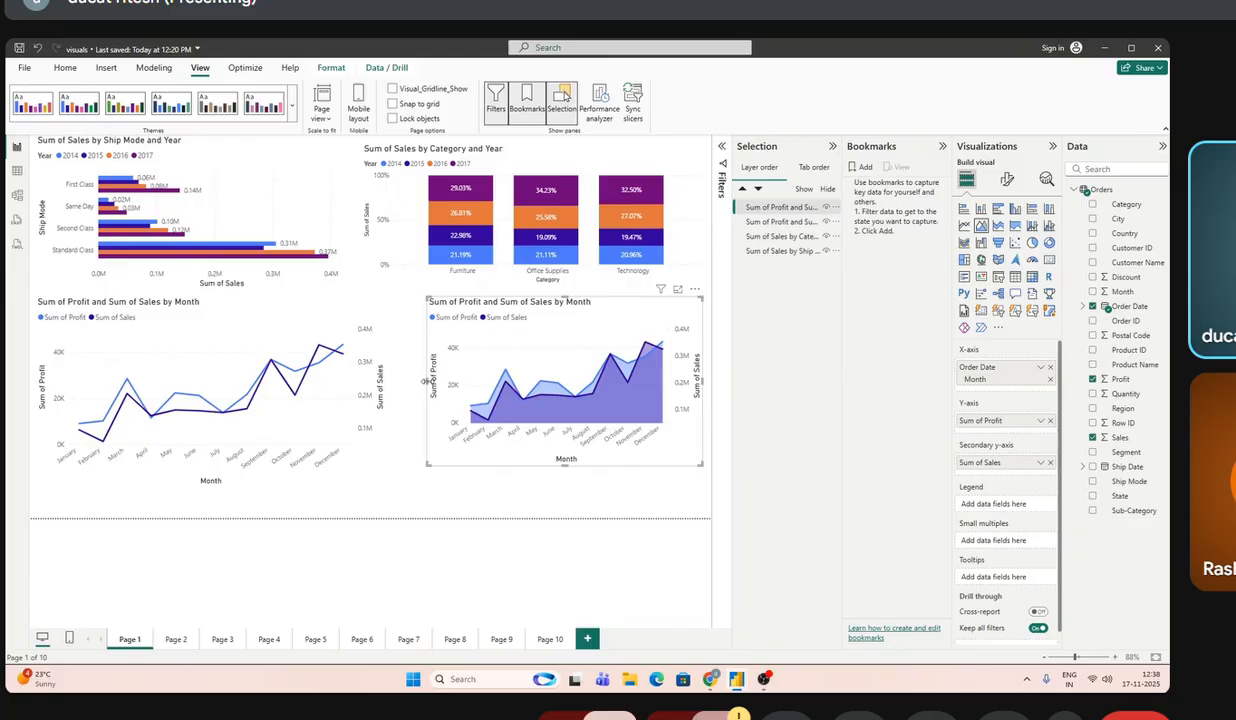
drag(428, 381, 392, 381)
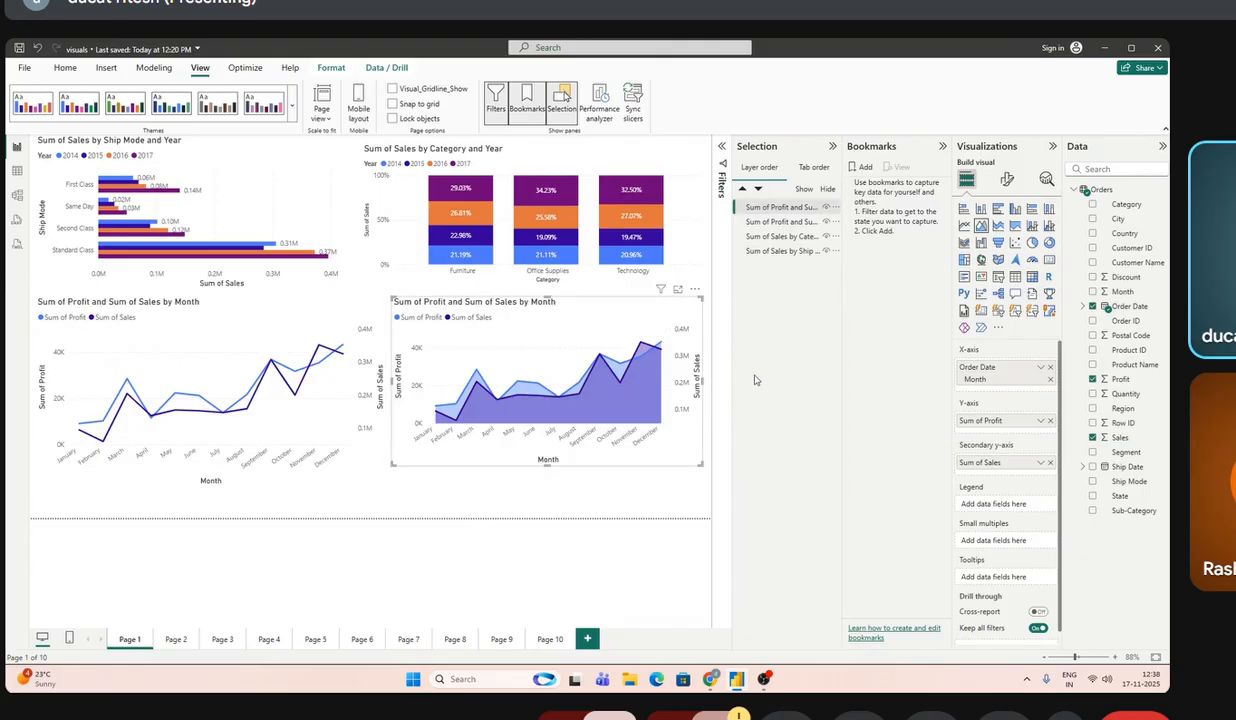
- Try hiding the monthly line chart, the Category chart and the Ship Mode chart, and show them all again
click(828, 210)
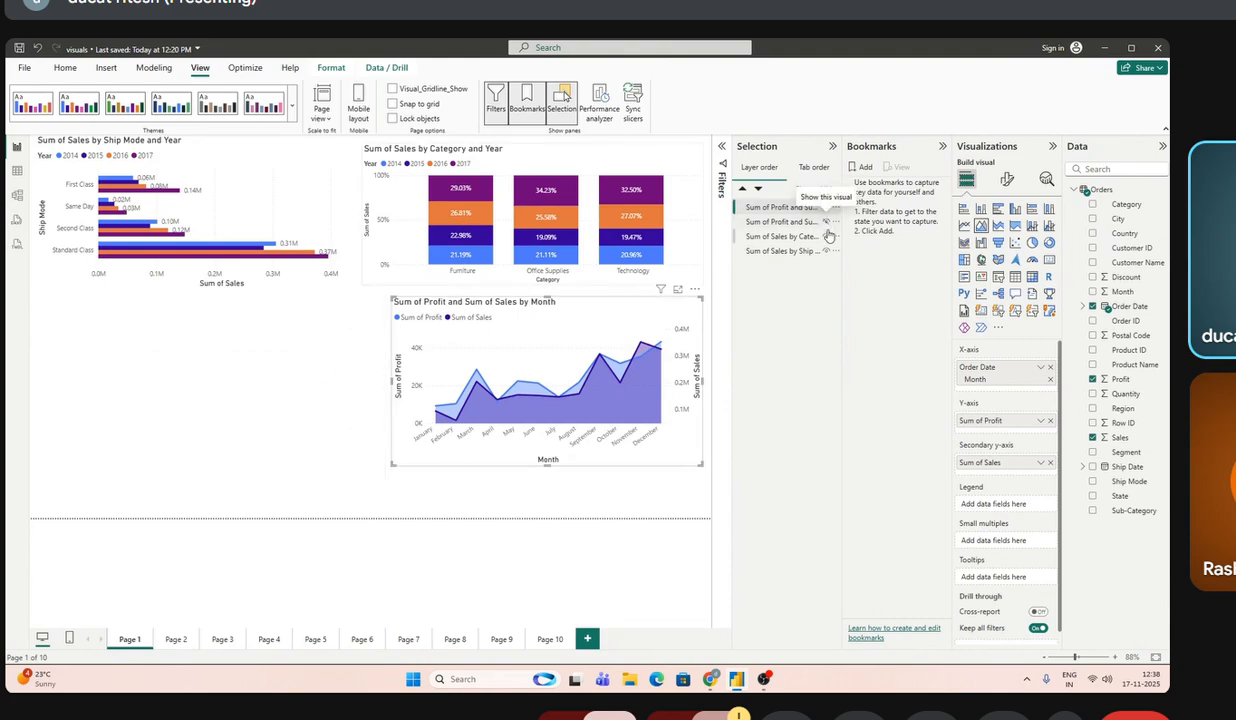
click(827, 236)
click(827, 251)
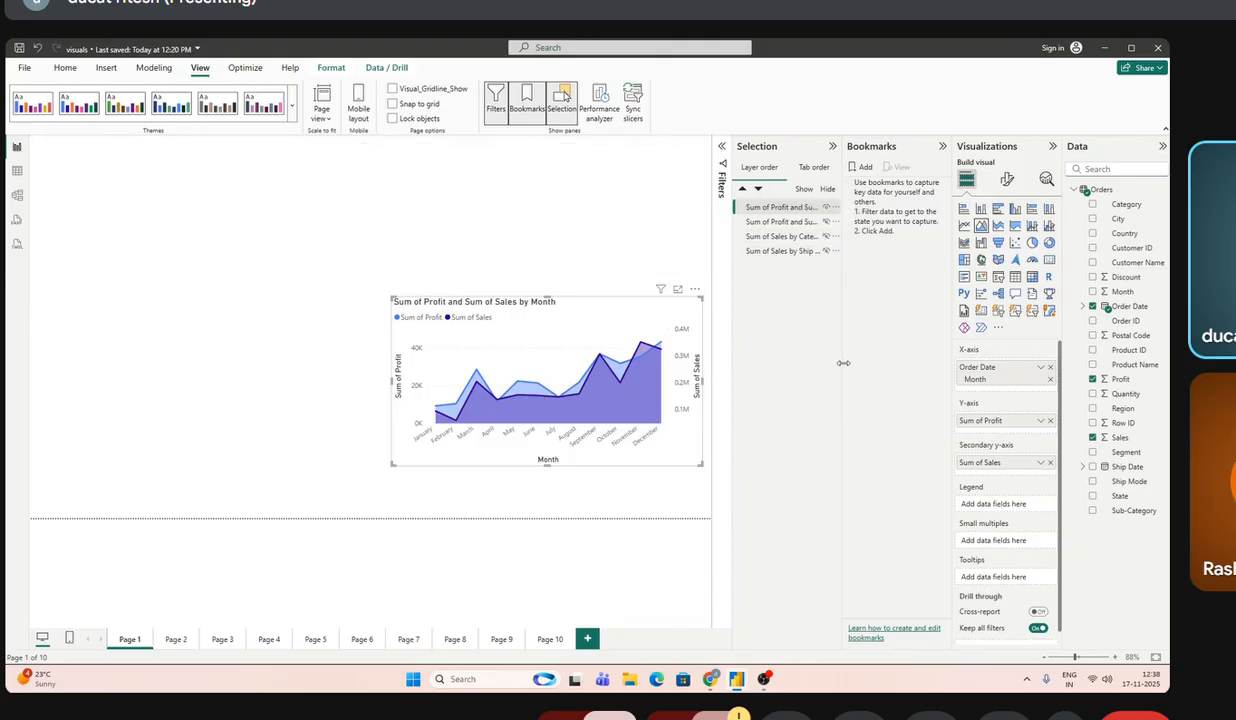
click(816, 250)
click(827, 251)
click(827, 236)
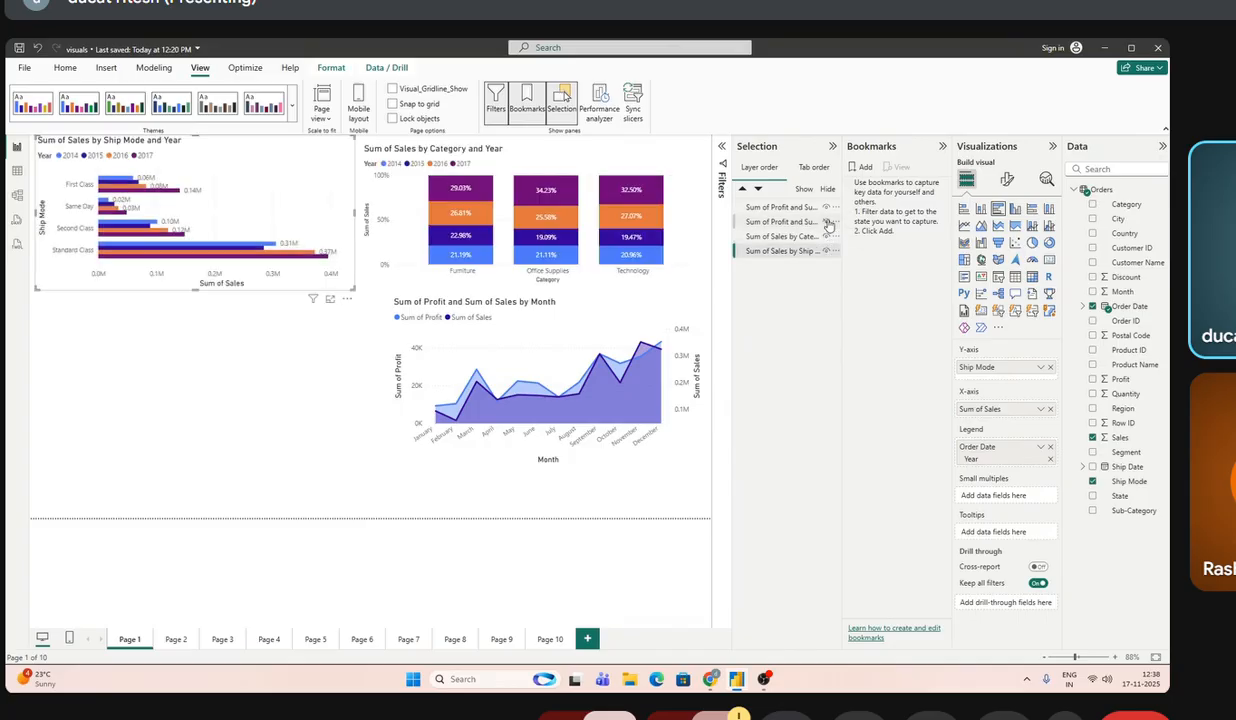
click(827, 221)
click(827, 207)
click(827, 207)
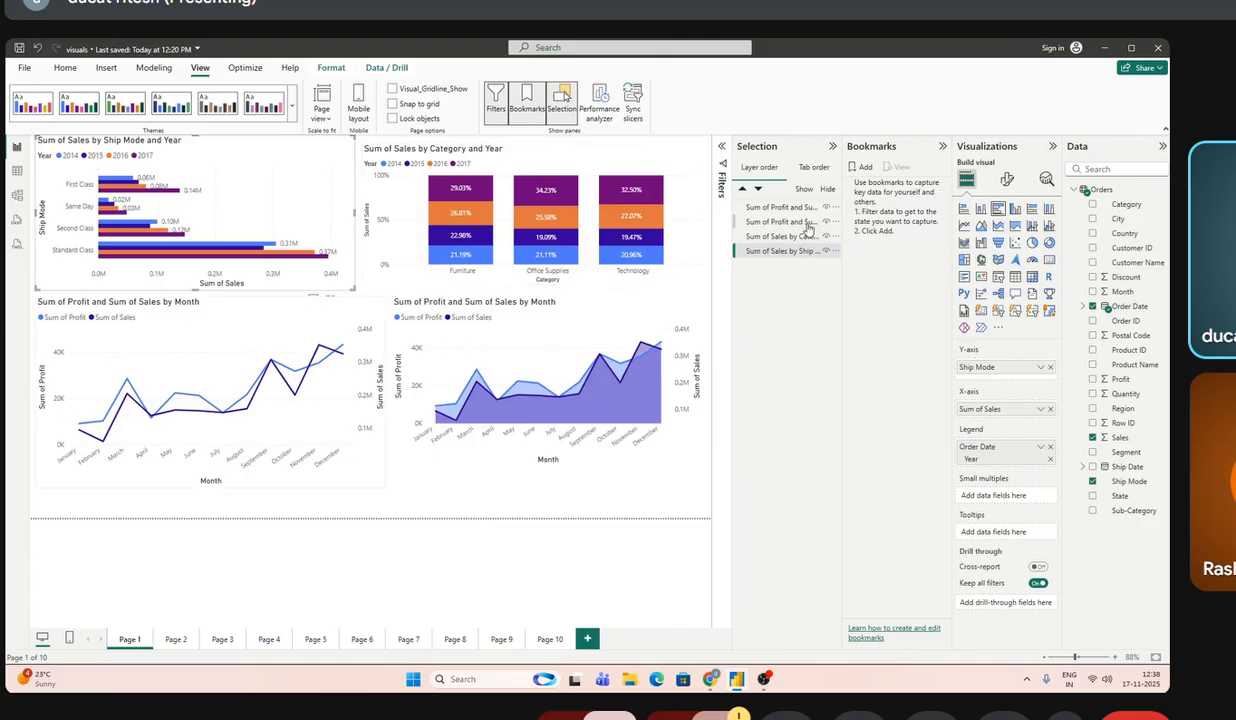
- Hide the Ship Mode chart, the Category chart and the monthly line chart once more, and restore all three
click(826, 250)
click(826, 236)
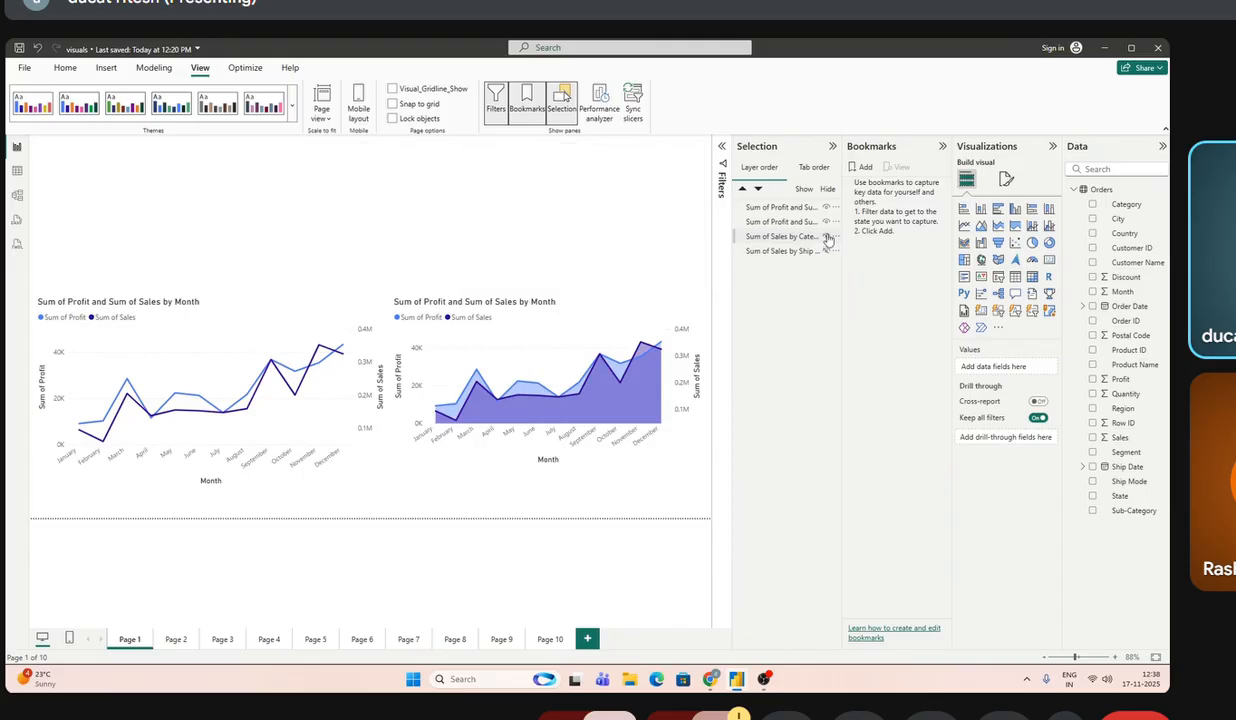
click(826, 222)
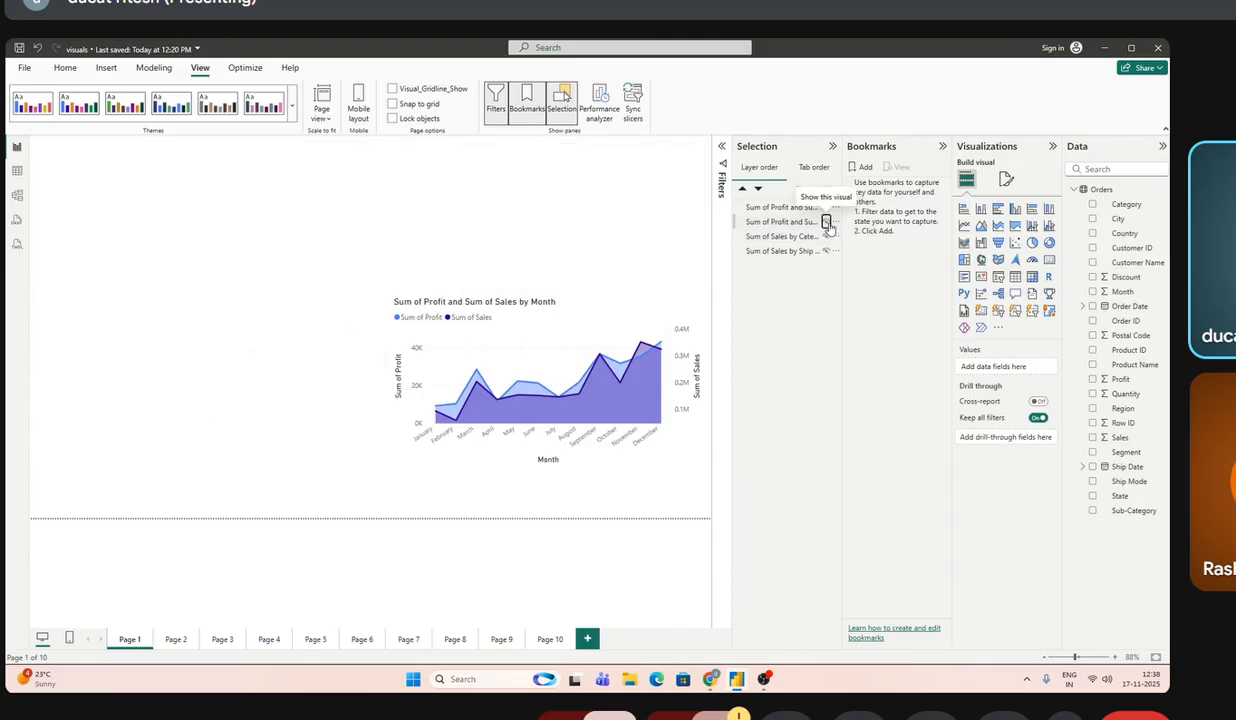
click(826, 222)
click(826, 236)
click(826, 250)
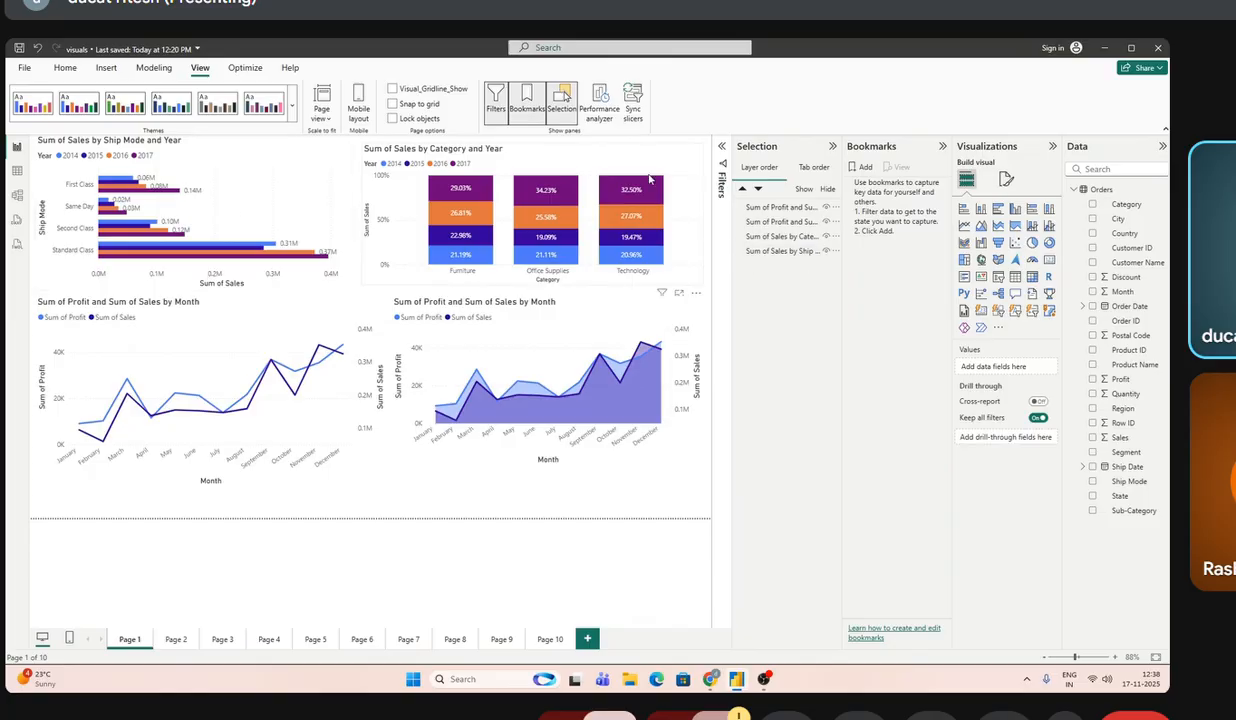
- Hide the Category chart and both monthly charts, leaving only the Ship Mode bar chart shown on Page 1
click(826, 237)
click(826, 222)
click(826, 207)
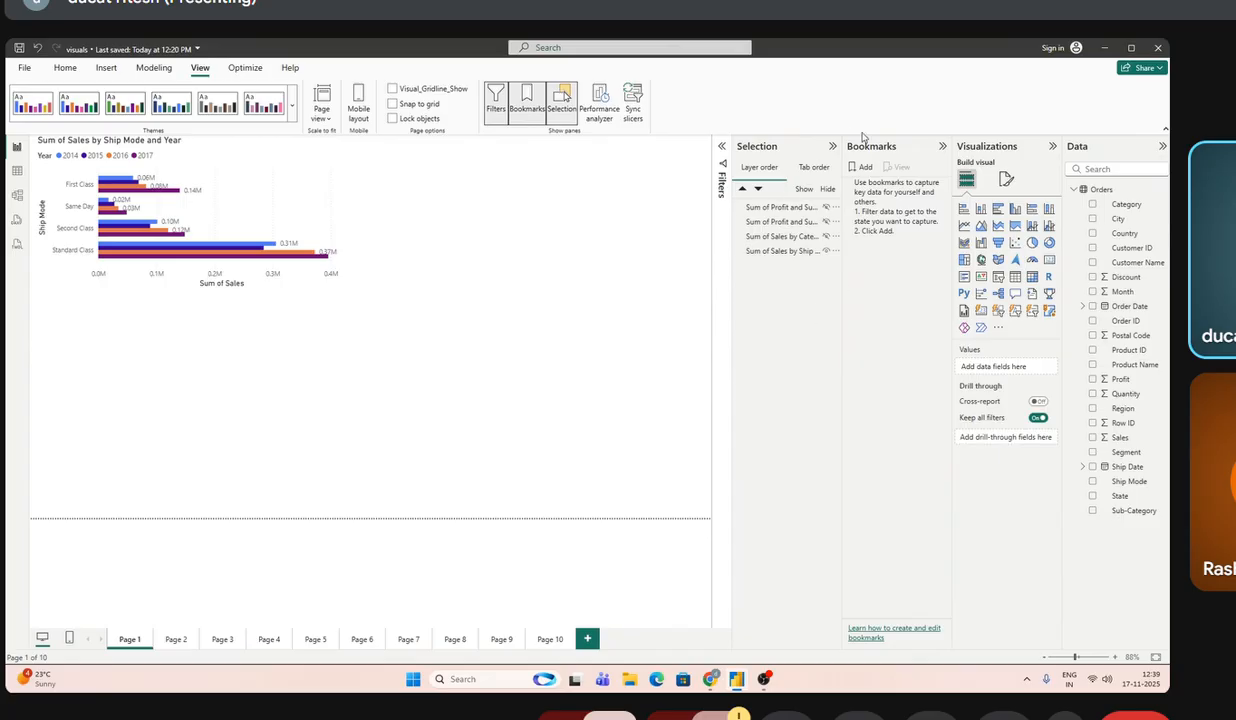
- Add a bookmark of the current view, rename it "Ship mode profit" and check its options
click(863, 170)
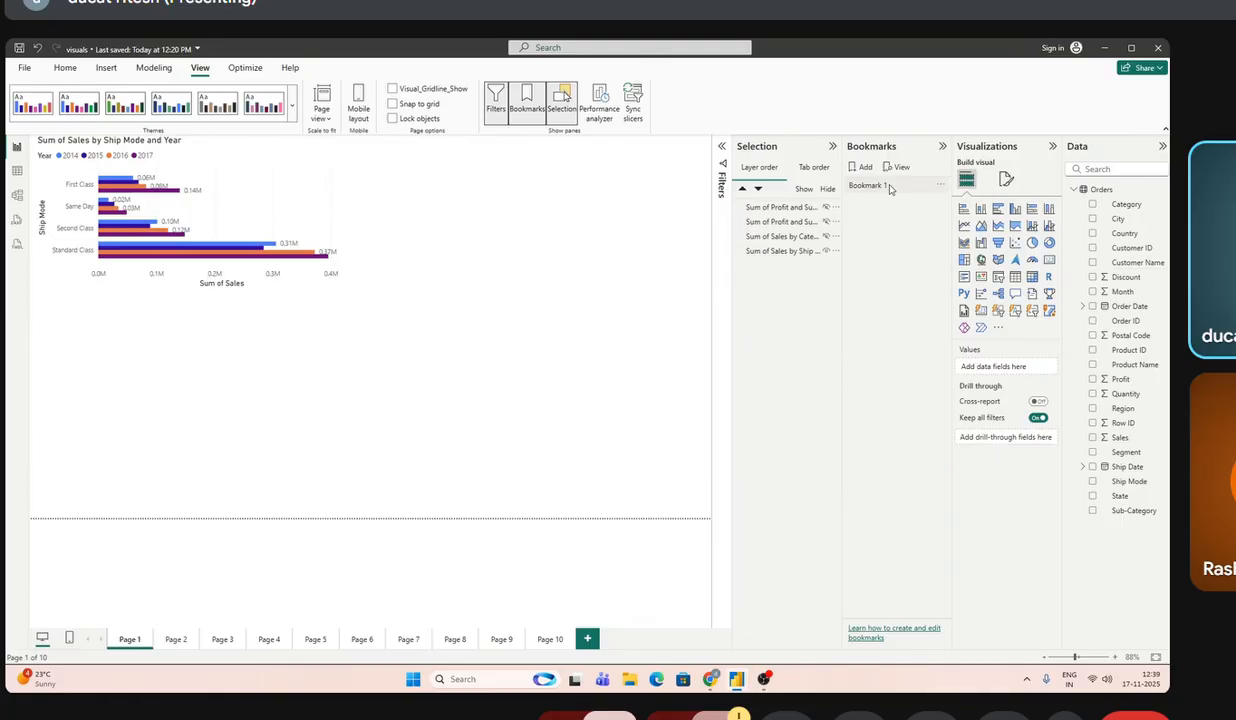
right_click(884, 188)
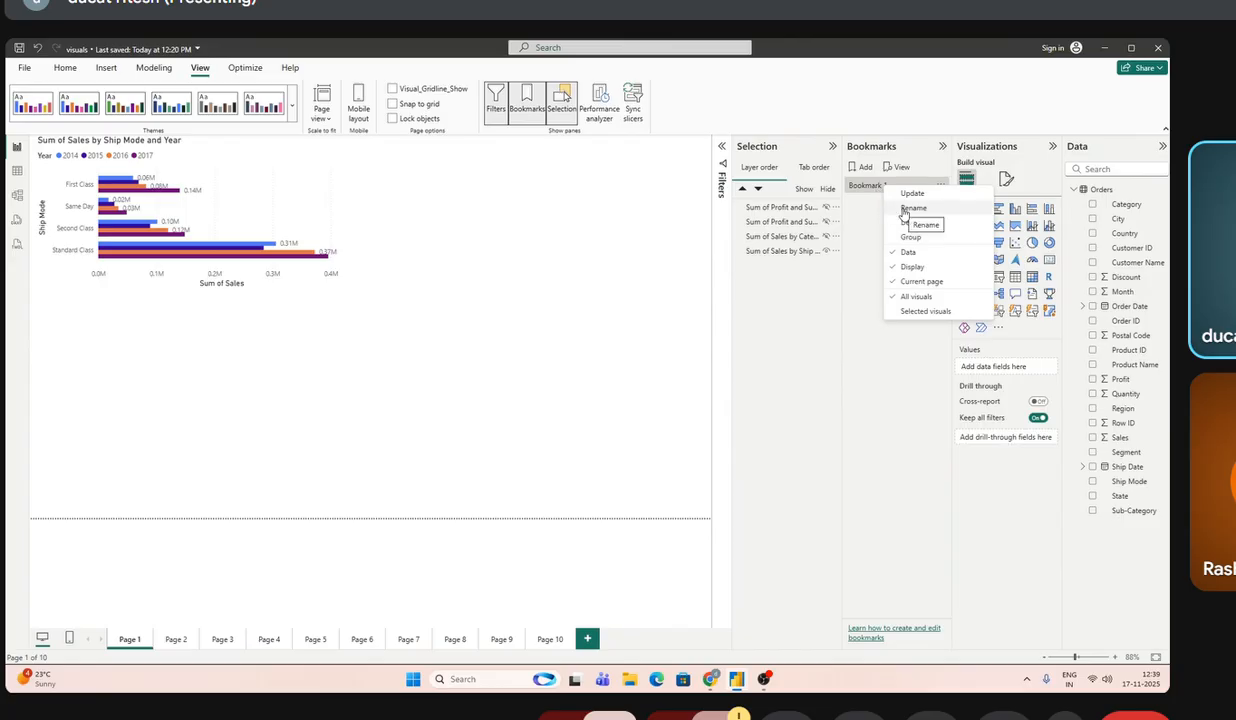
click(912, 208)
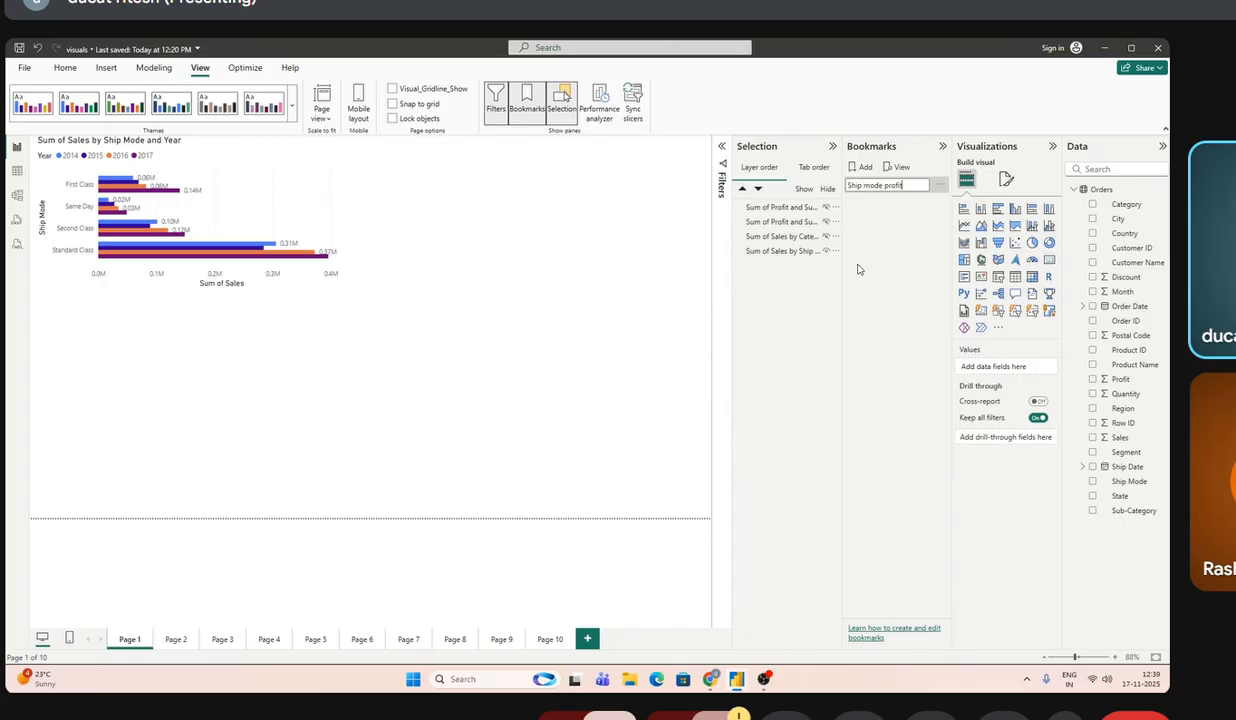
click(940, 186)
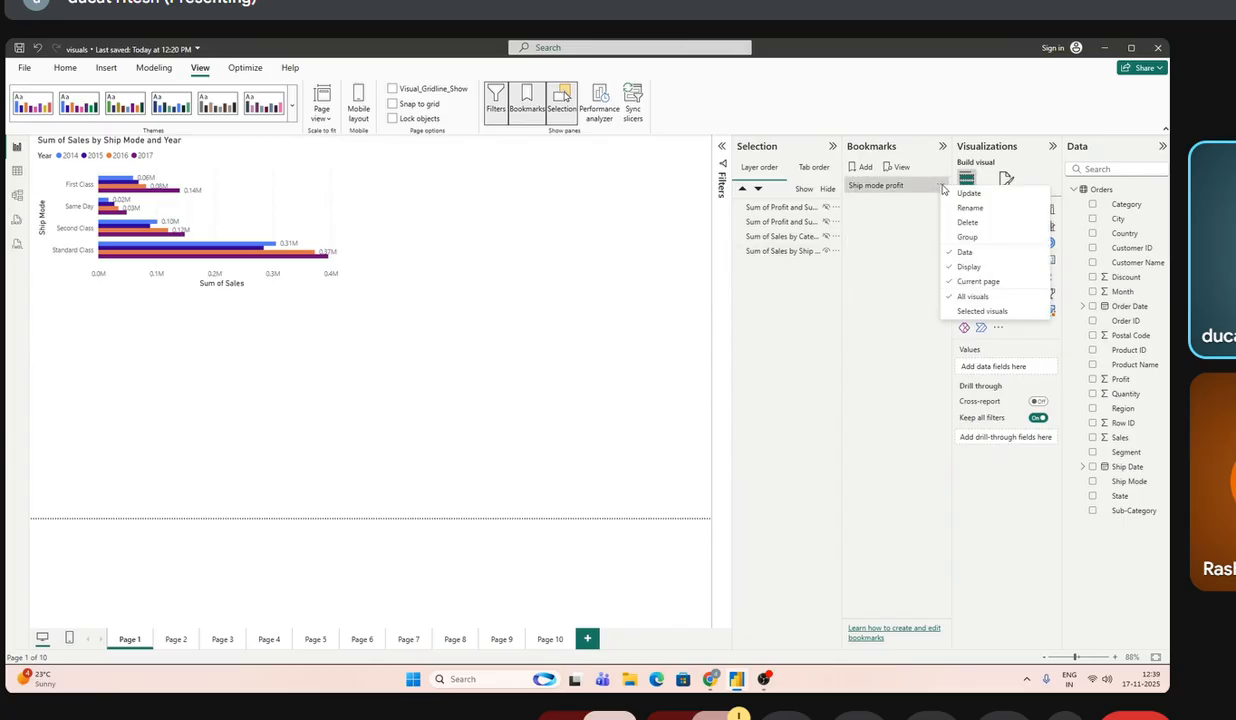
click(884, 256)
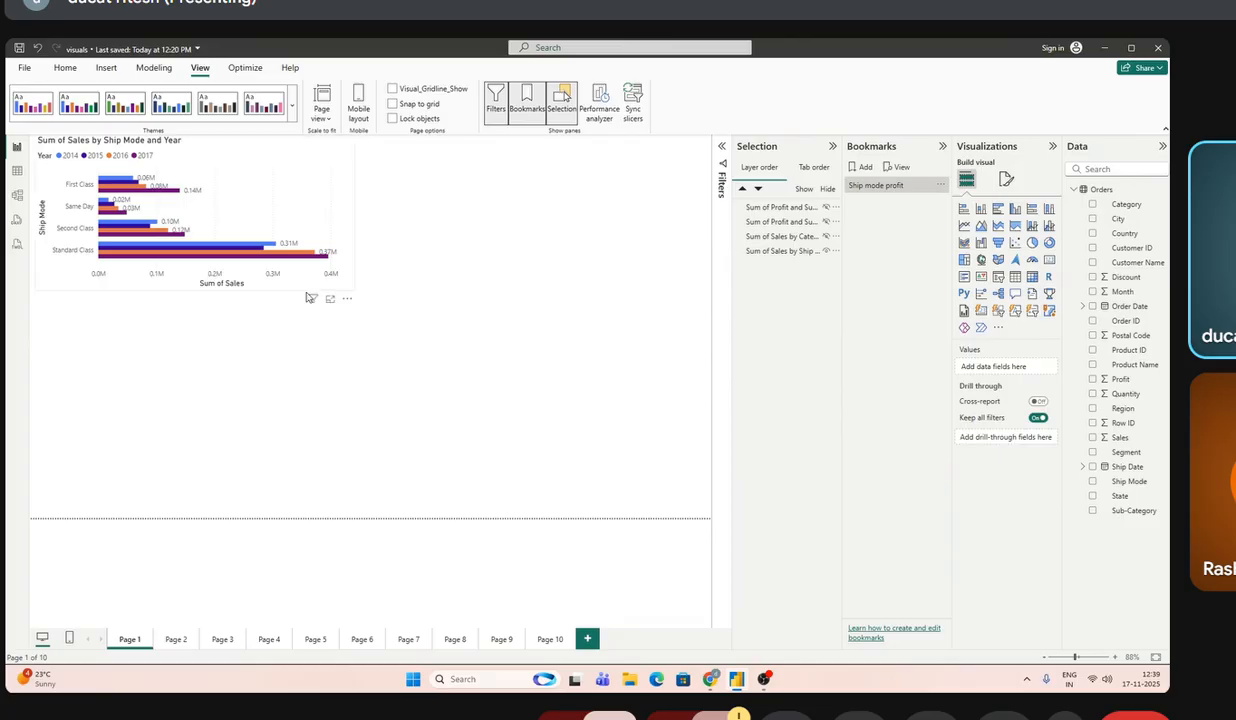
- Update the "Ship mode profit" bookmark and set it to apply to Selected visuals
click(940, 185)
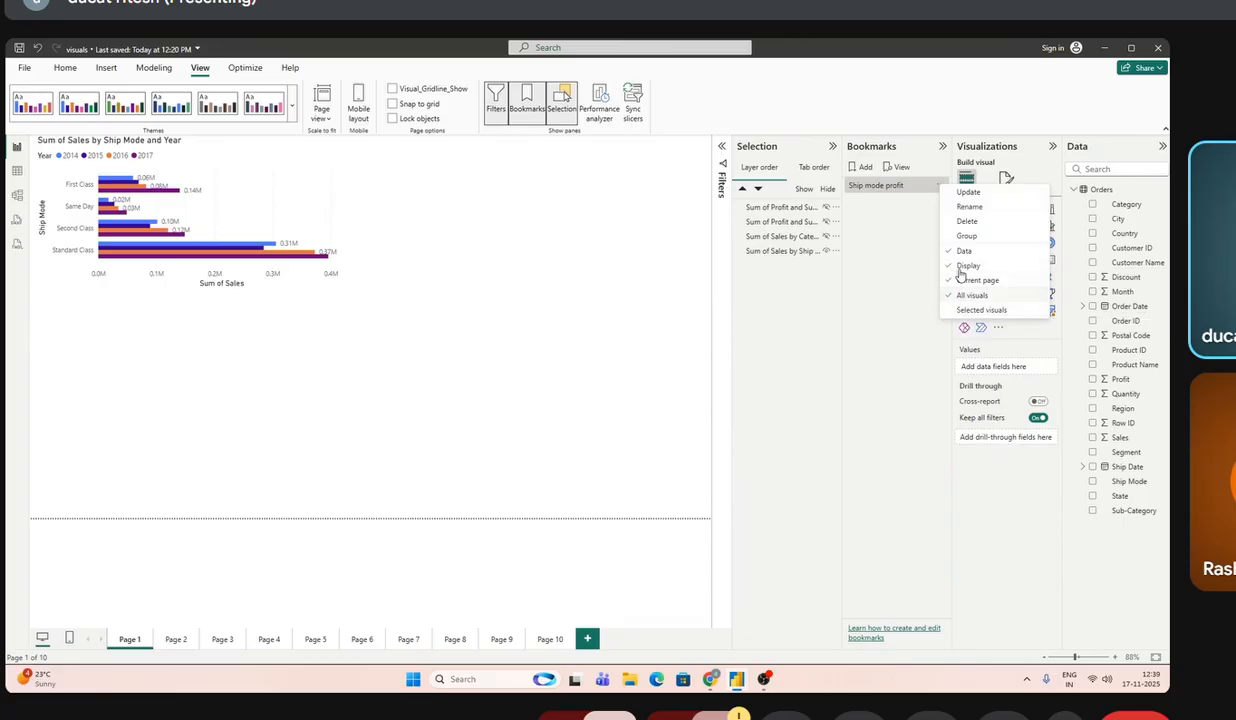
click(962, 192)
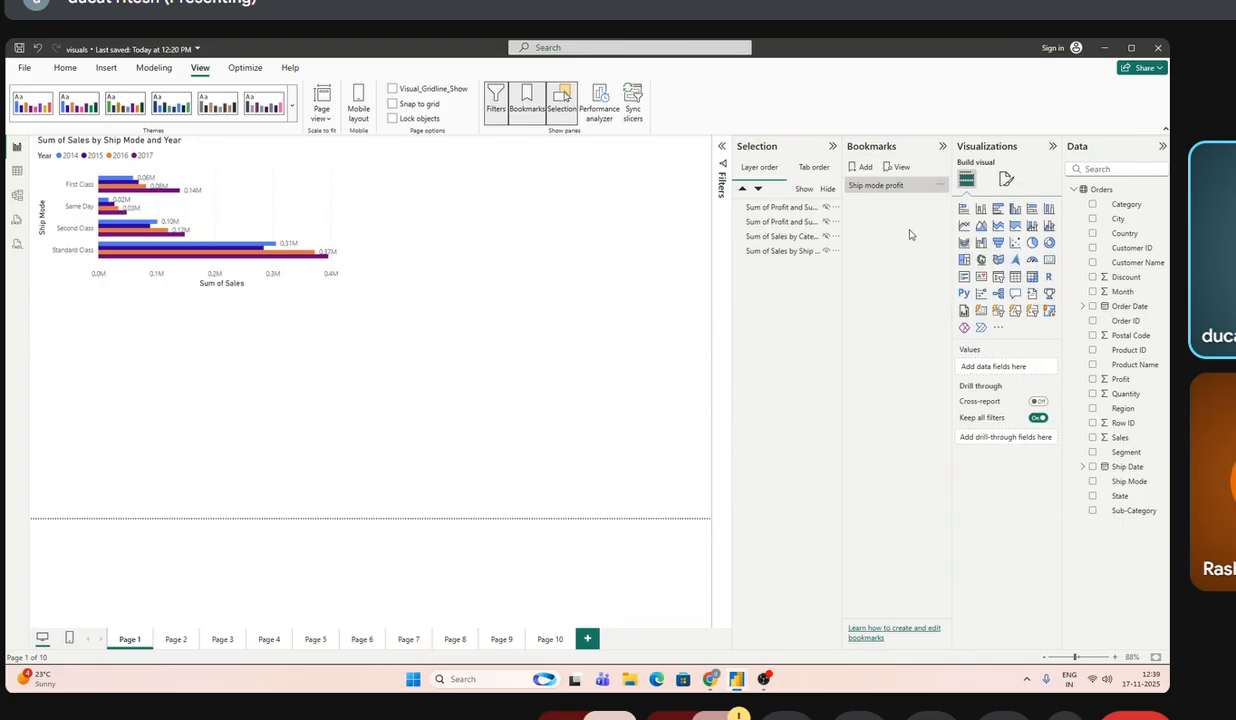
click(940, 187)
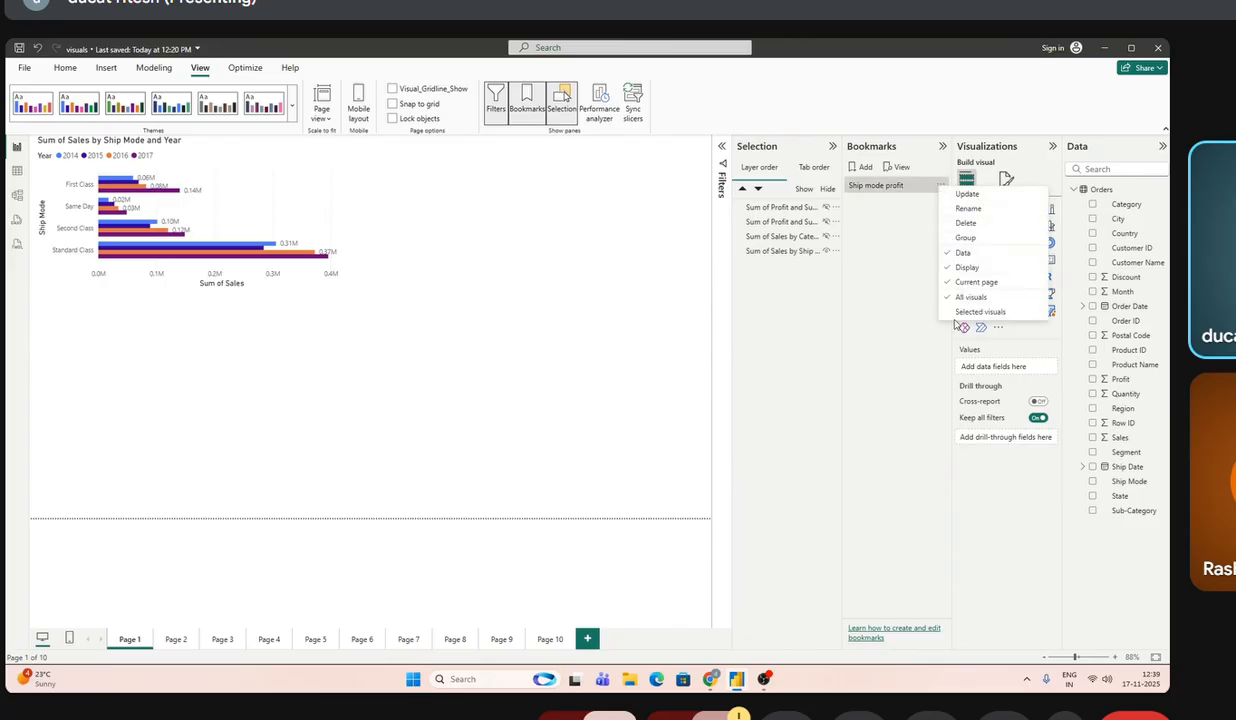
click(957, 314)
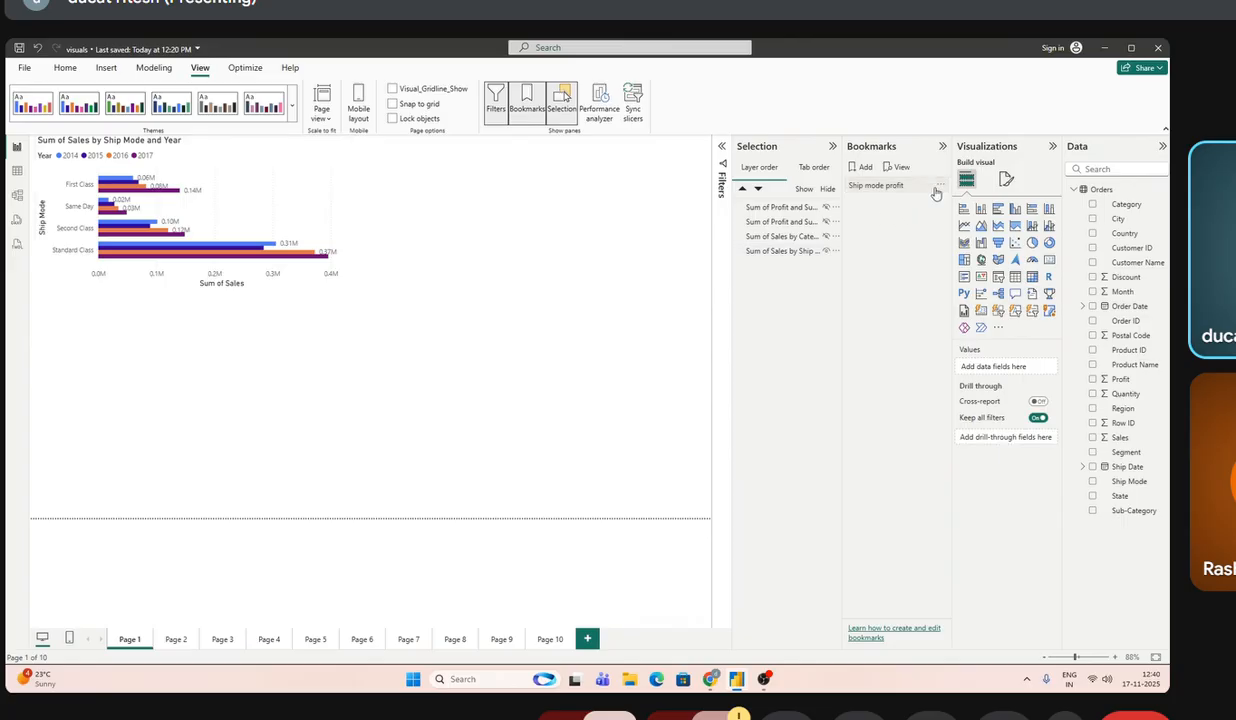
right_click(905, 185)
click(892, 261)
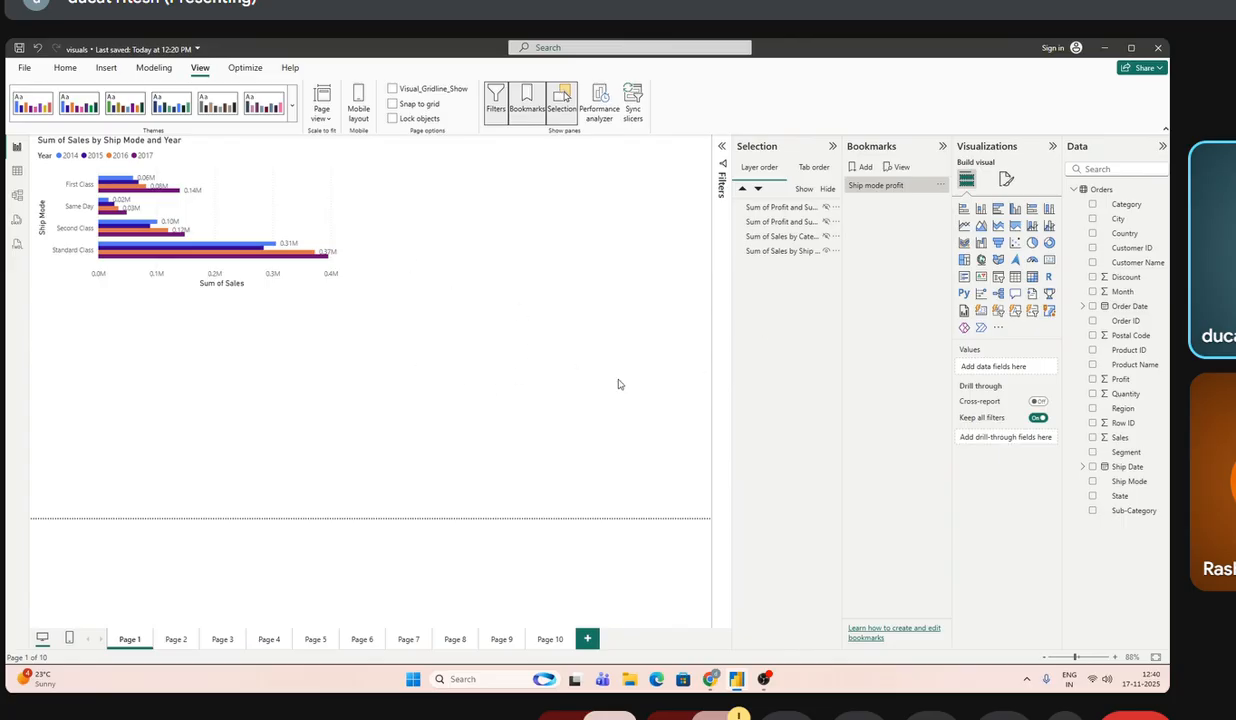
- Show the monthly area chart, the monthly line chart and the Category chart again
click(826, 207)
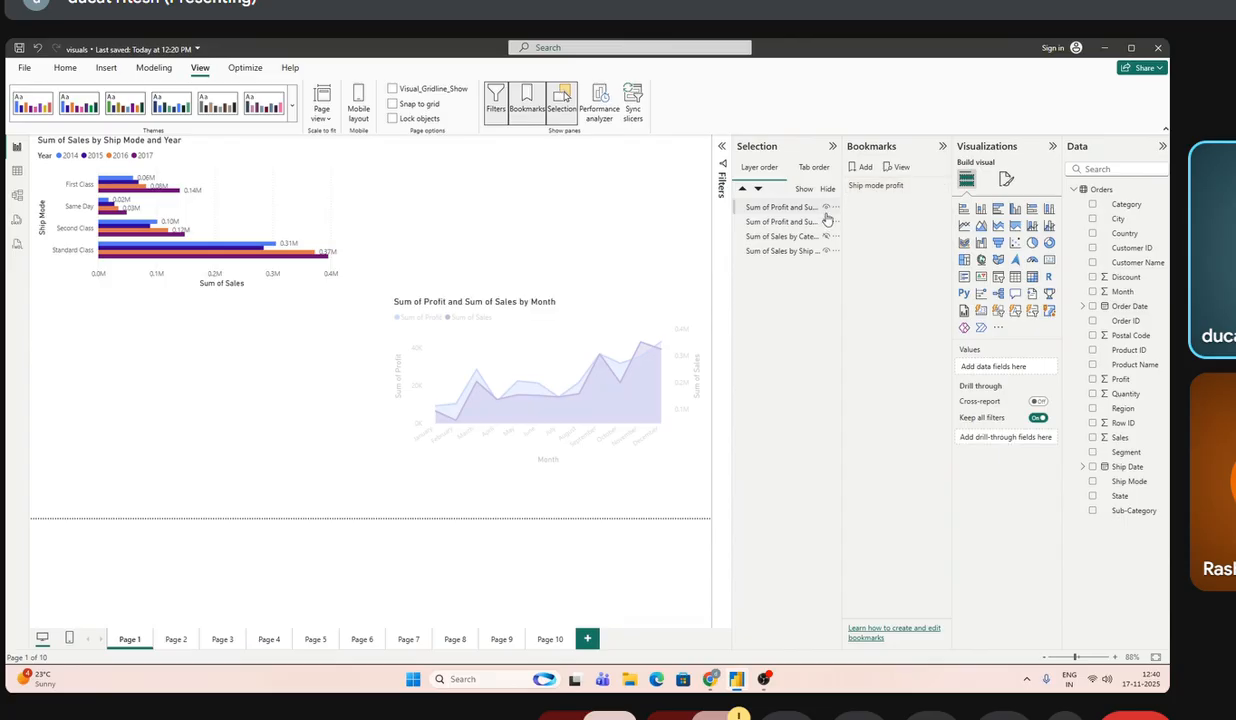
click(826, 221)
click(826, 236)
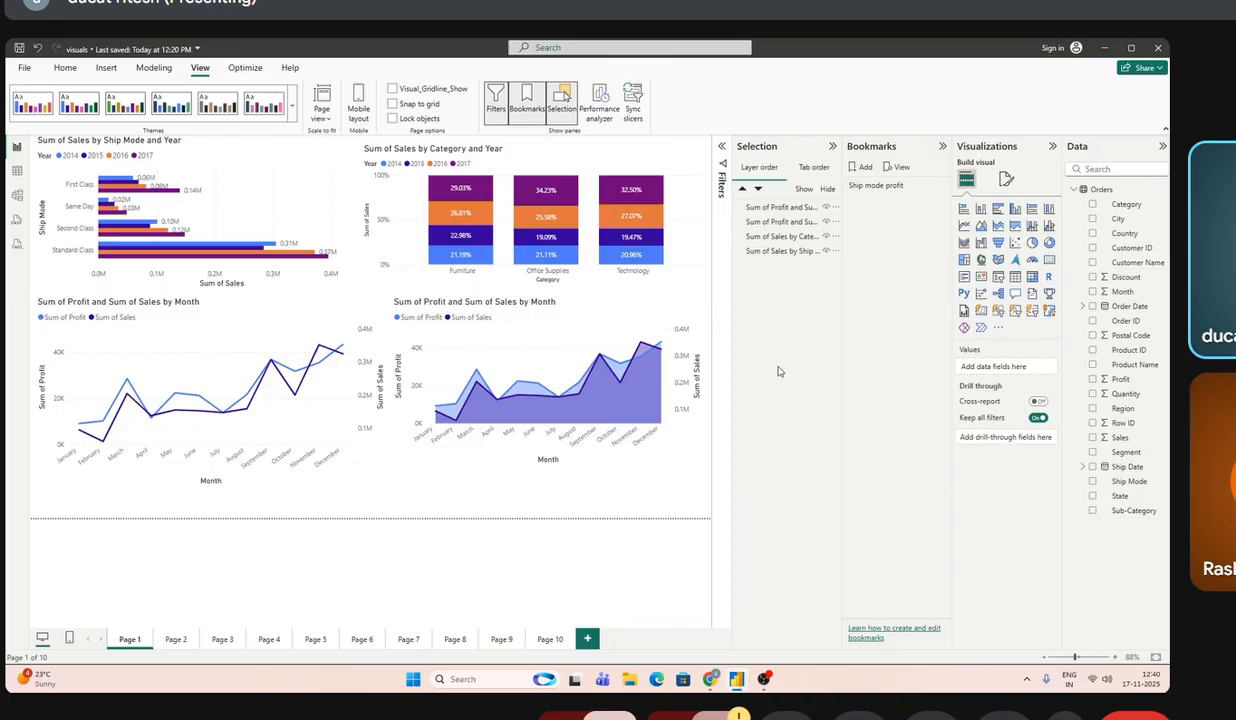
- Test the "Ship mode profit" bookmark, open and exit the bookmark view mode, and review the bookmark's options
click(889, 186)
click(901, 168)
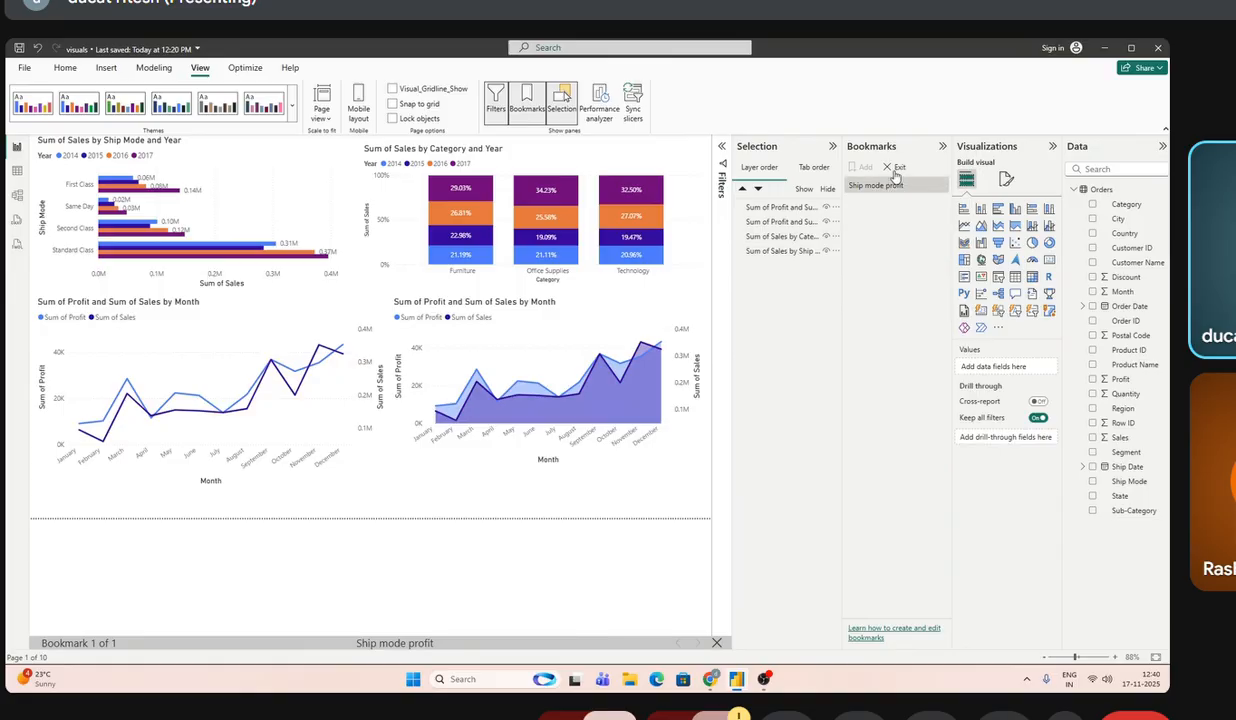
click(893, 167)
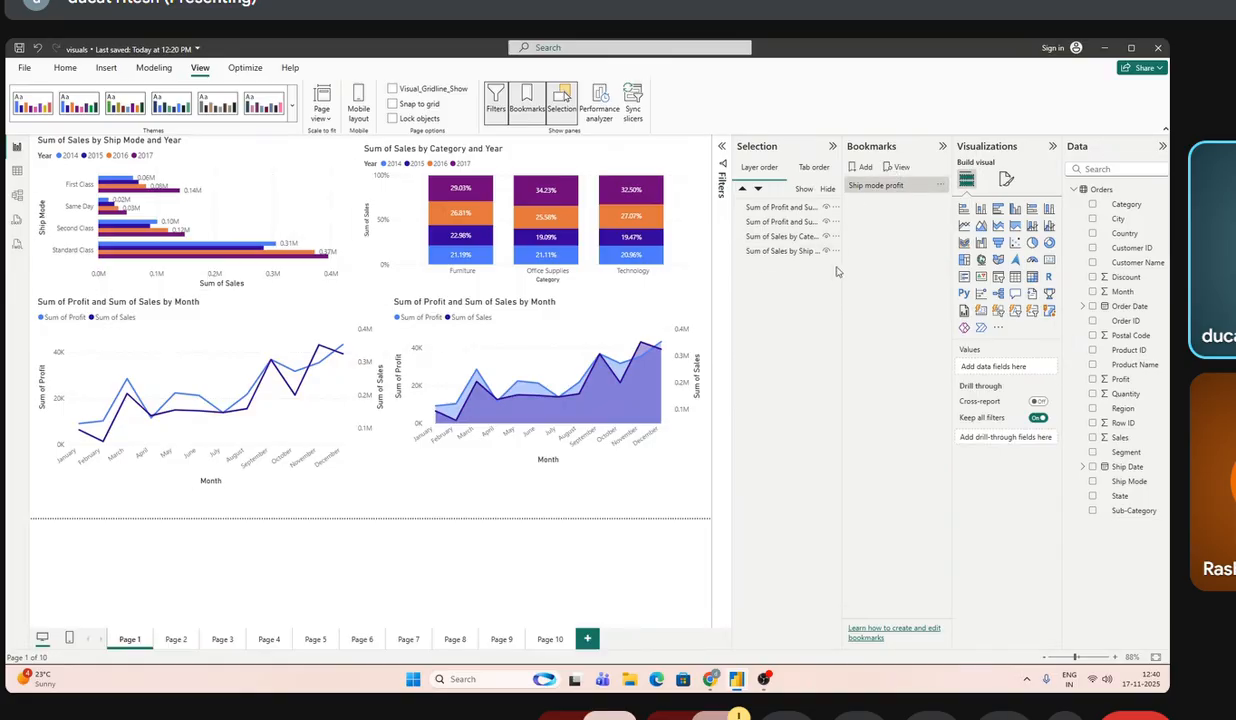
click(940, 185)
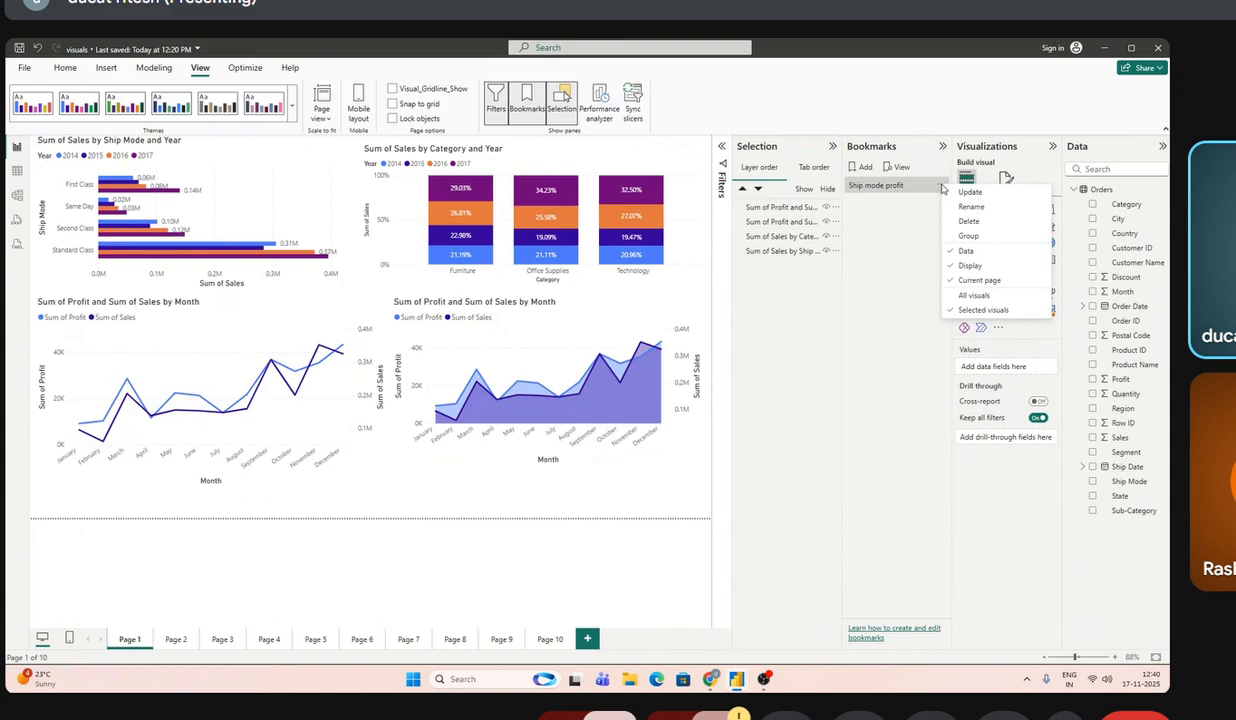
click(867, 291)
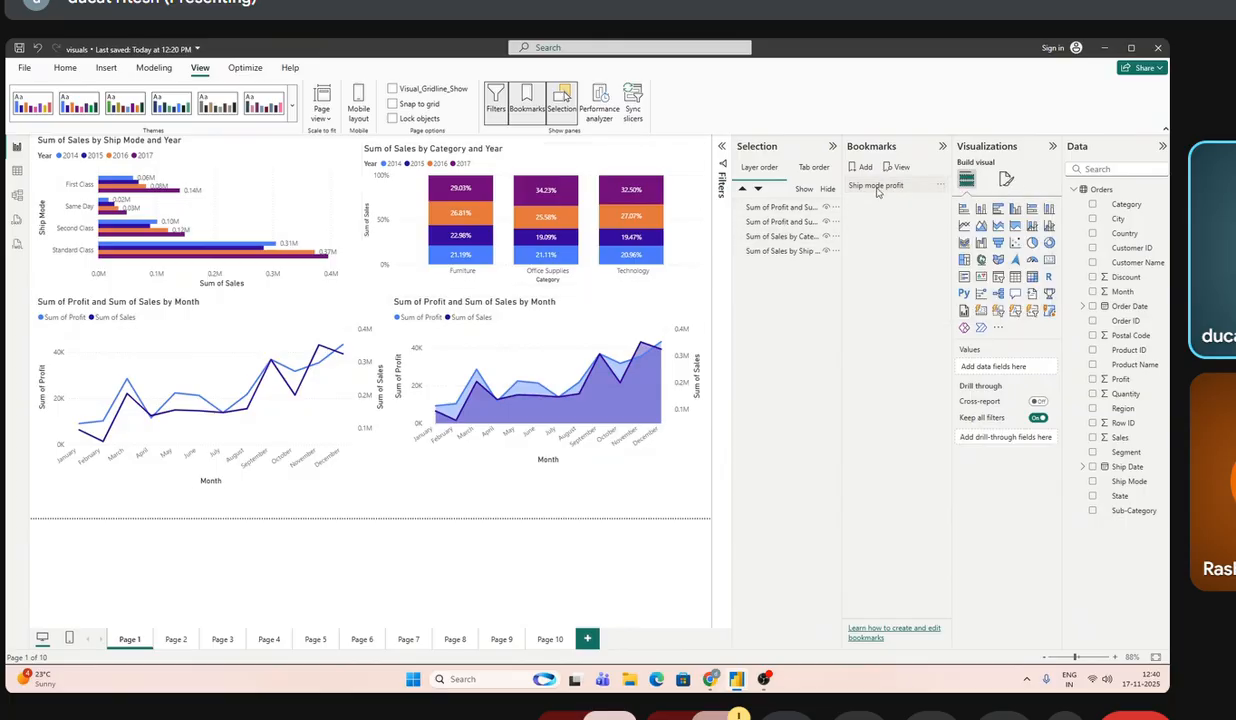
click(940, 185)
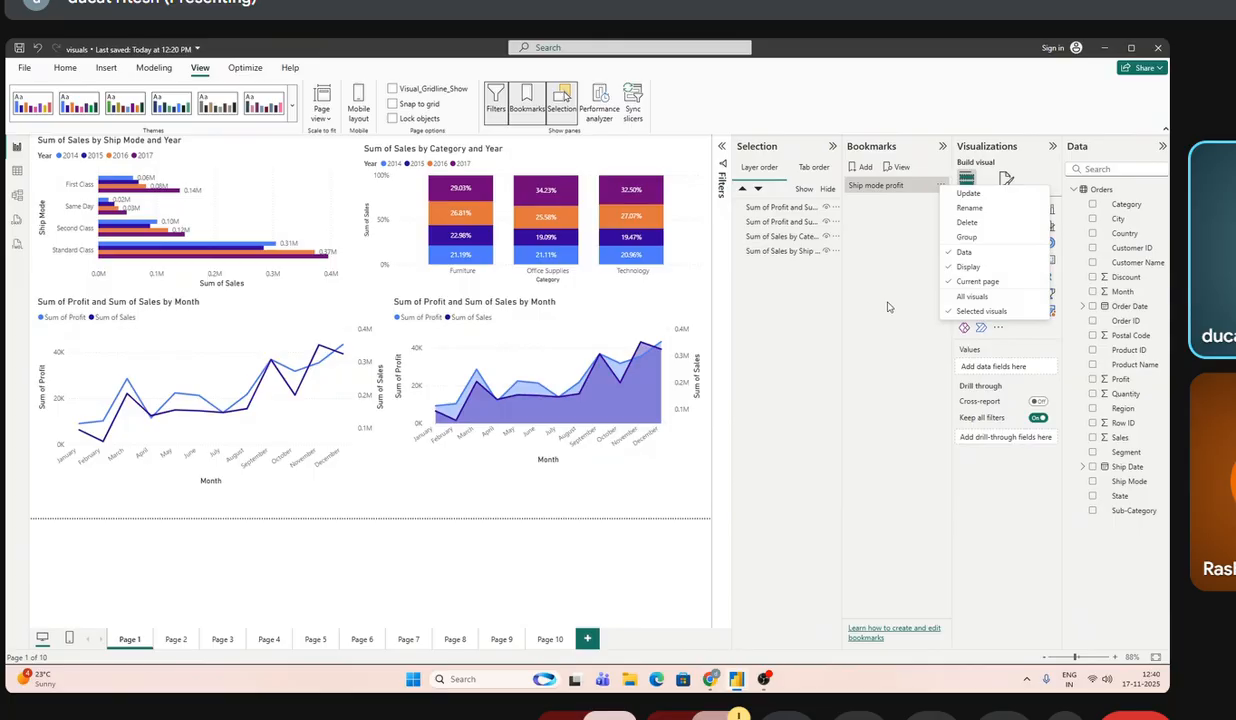
- Hide both monthly charts and the Category chart again, keeping the Ship Mode bar chart shown
click(826, 207)
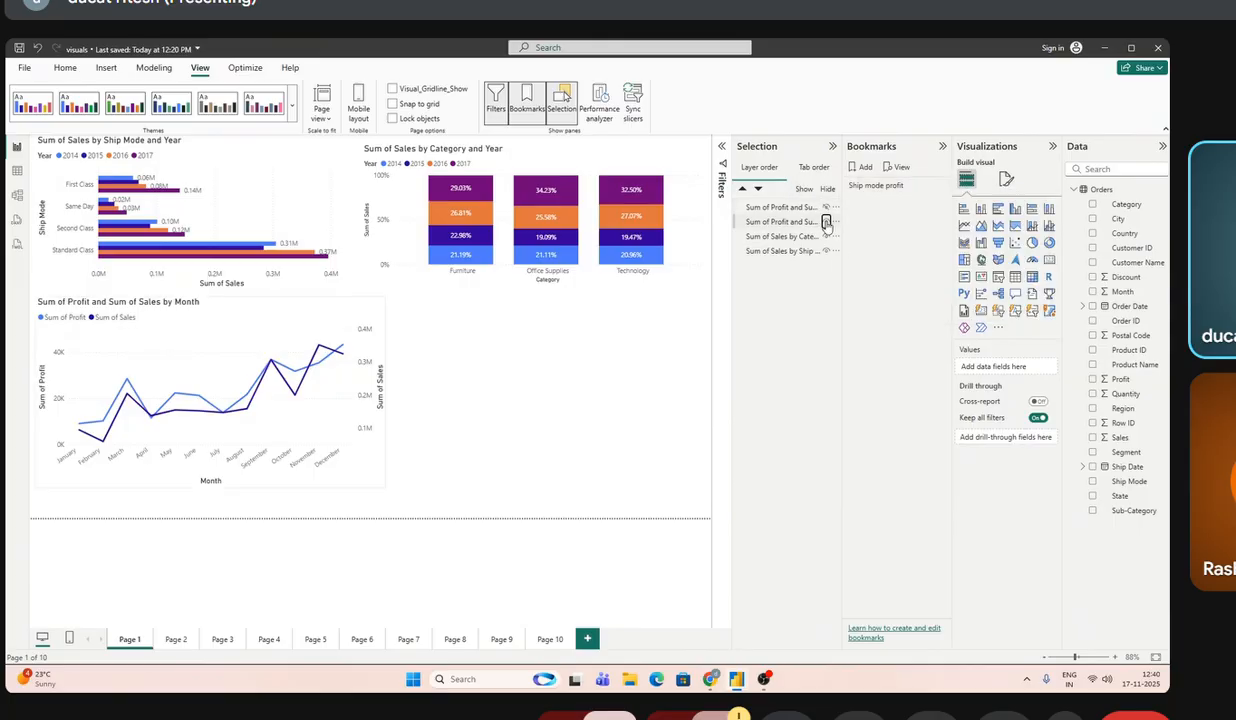
click(826, 221)
click(826, 236)
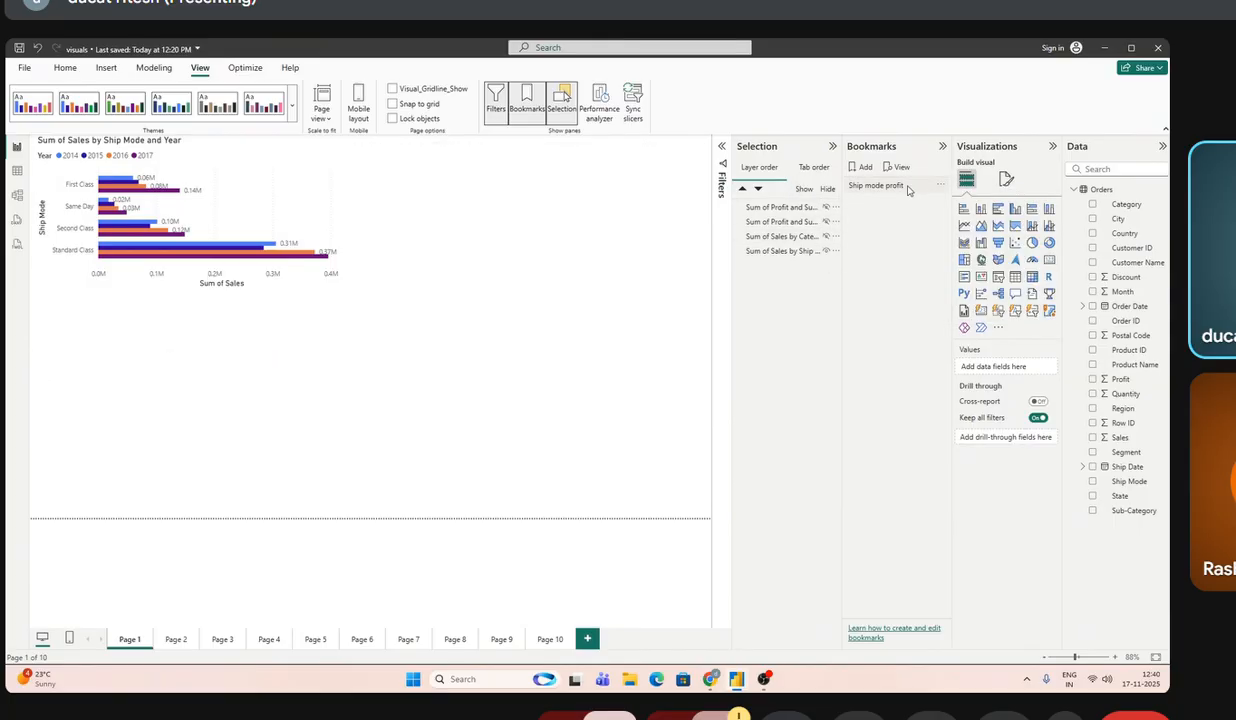
- Set the "Ship mode profit" bookmark to apply to All visuals and turn off its Current page option
click(940, 189)
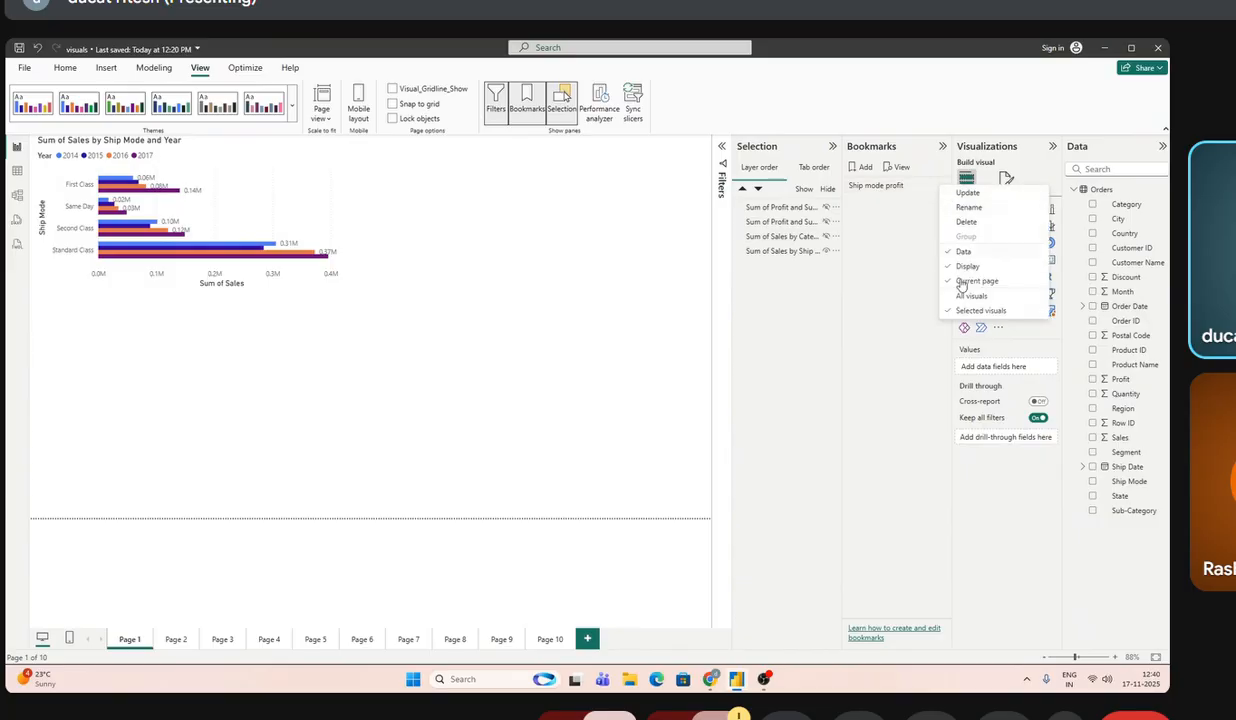
click(948, 311)
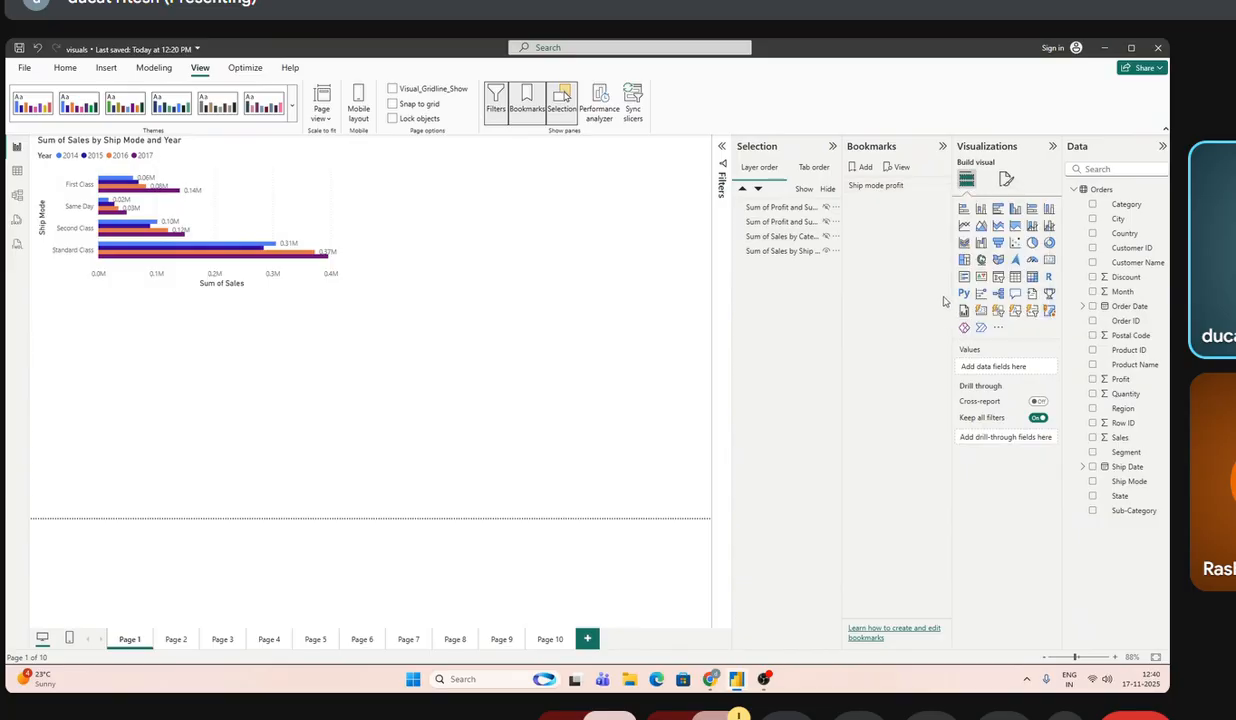
click(940, 189)
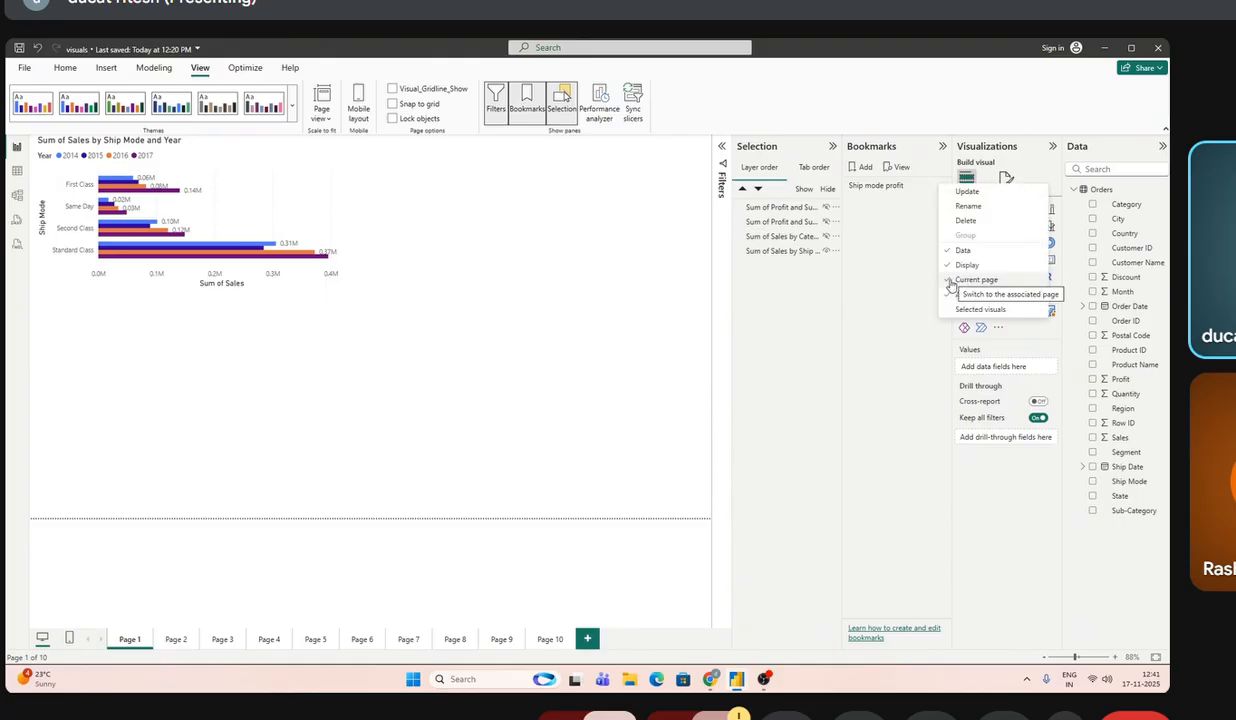
click(948, 283)
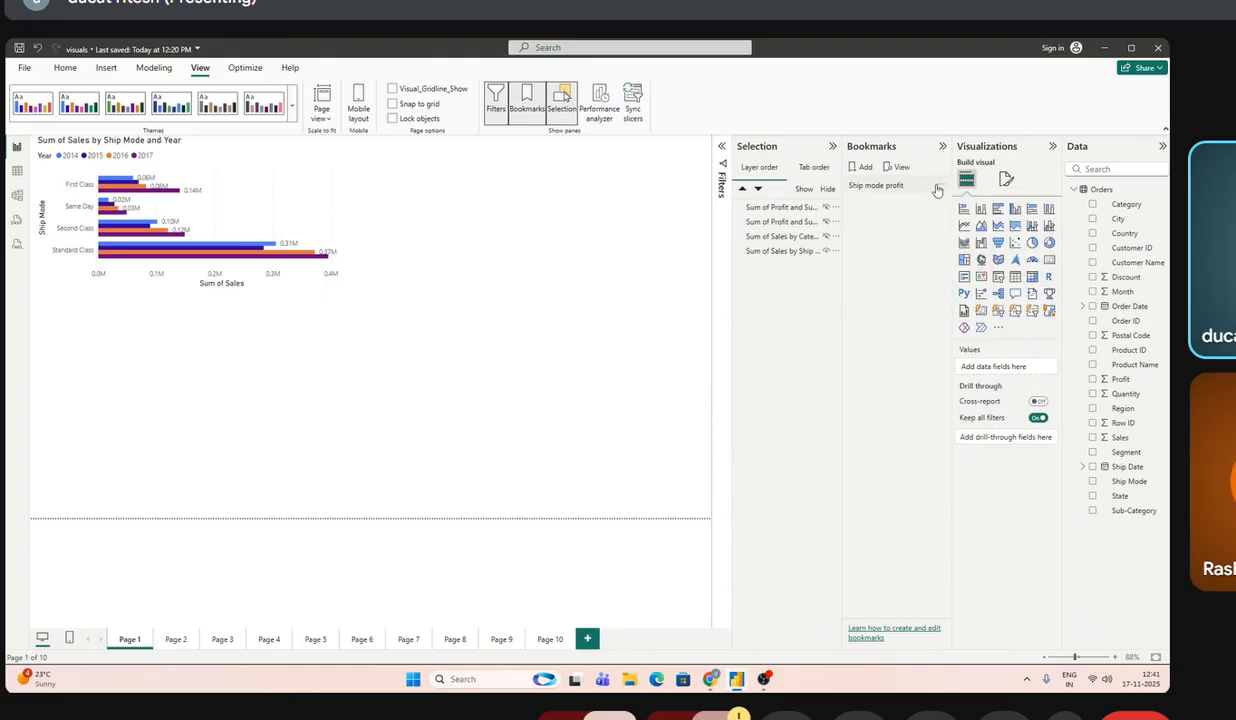
- Set the "Ship mode profit" bookmark to apply to Selected visuals and update it with the current page state
click(940, 189)
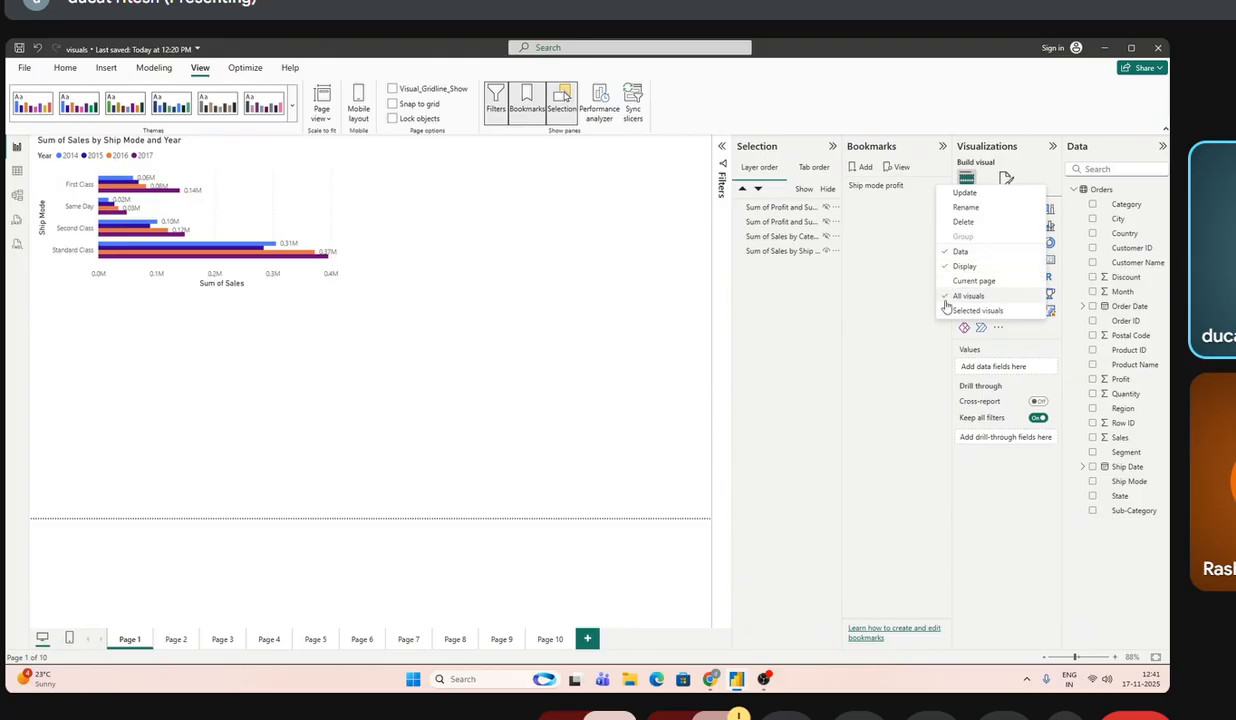
click(946, 300)
click(940, 189)
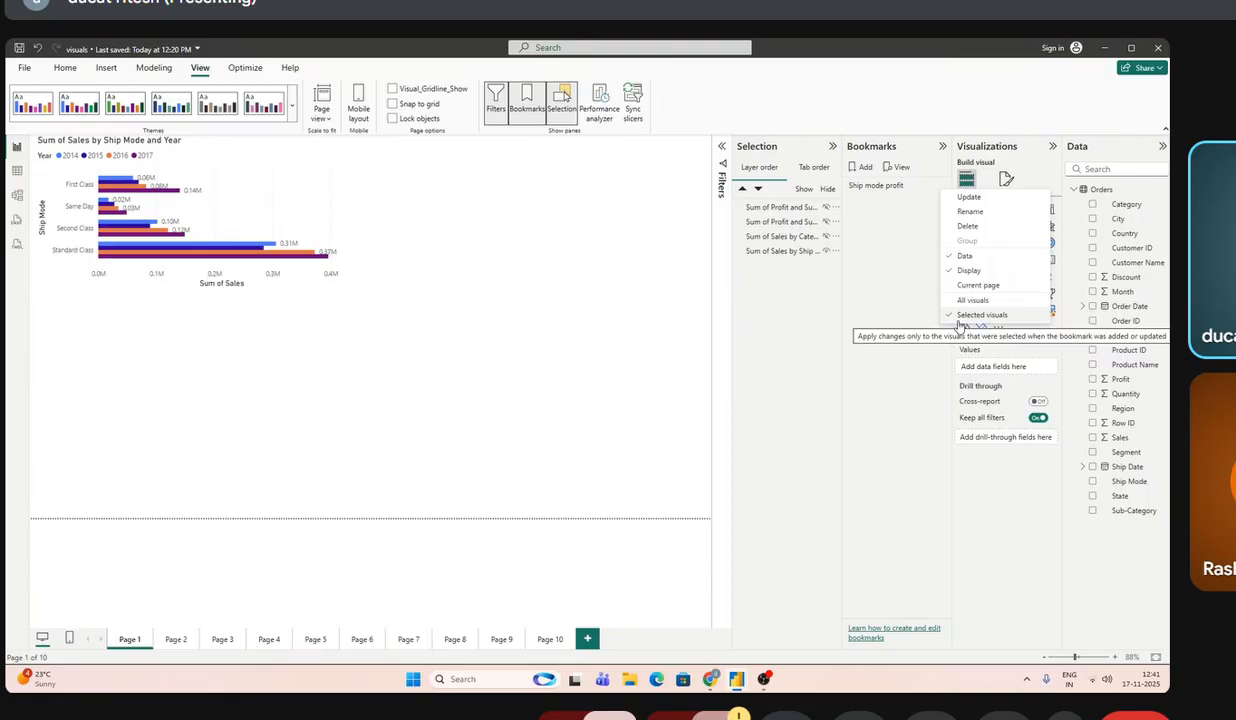
click(971, 199)
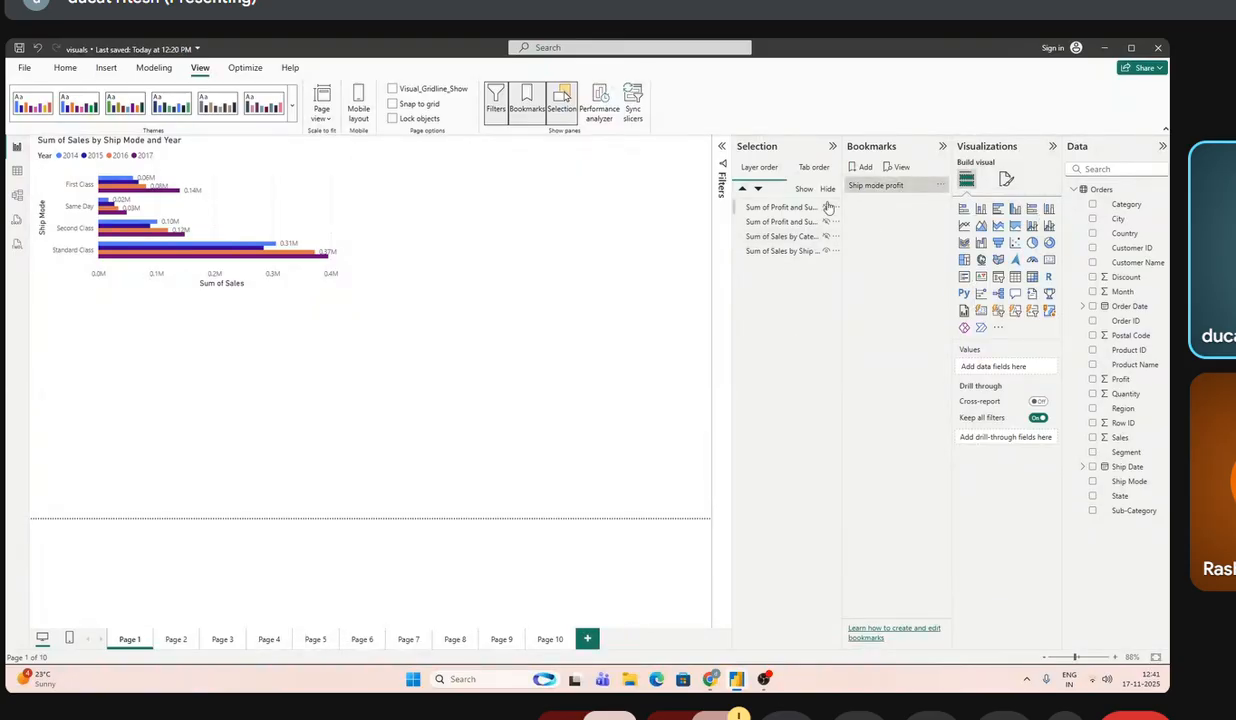
- Show the Category chart and both monthly charts again while in the bookmark view mode, and exit that mode
click(896, 167)
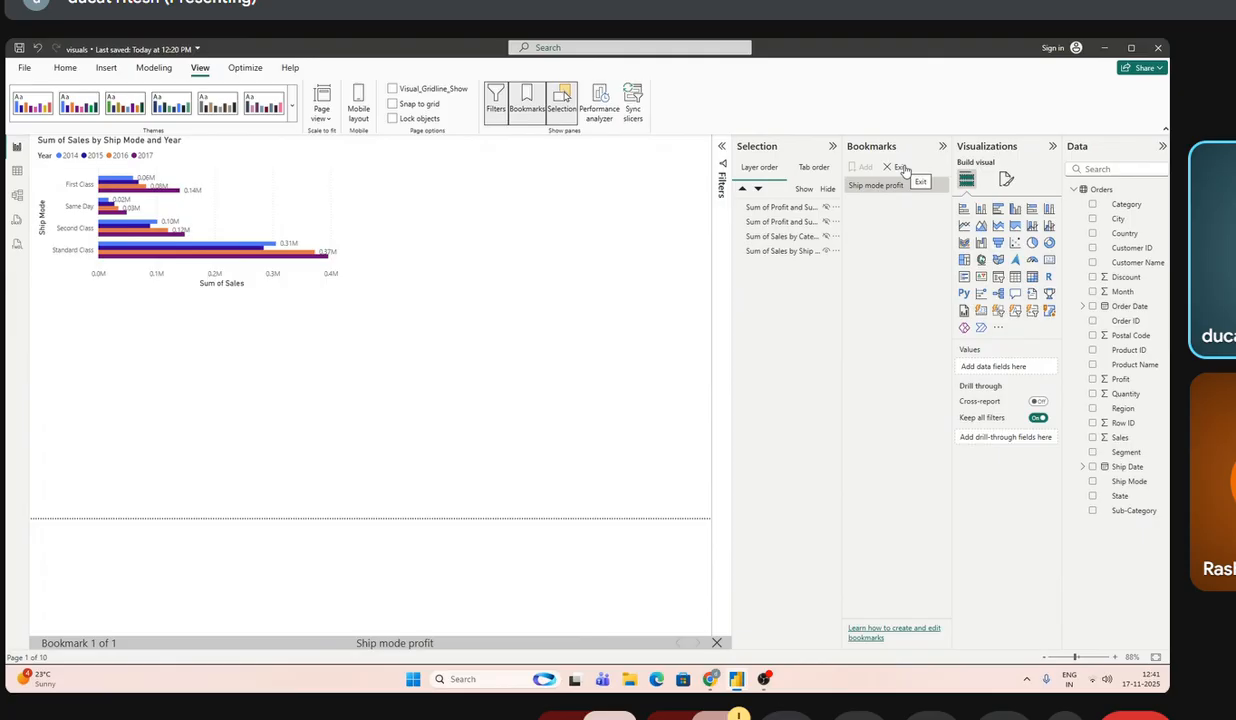
click(826, 222)
click(826, 236)
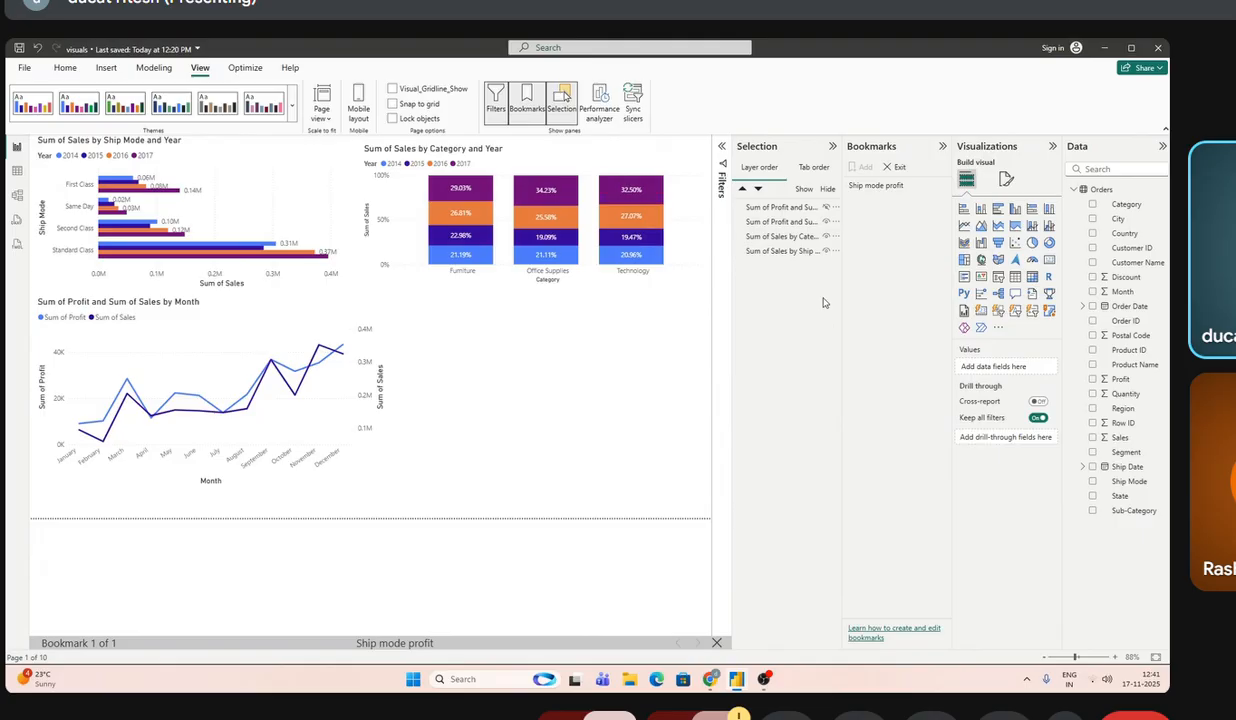
click(825, 207)
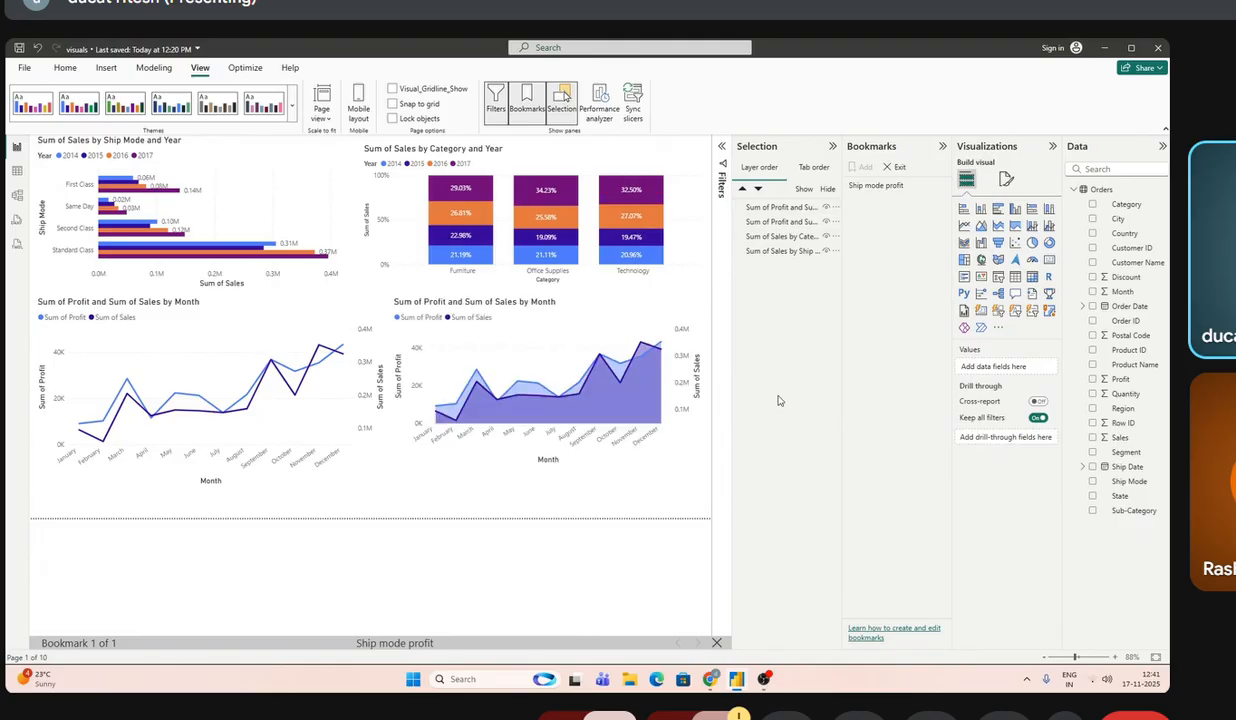
click(893, 167)
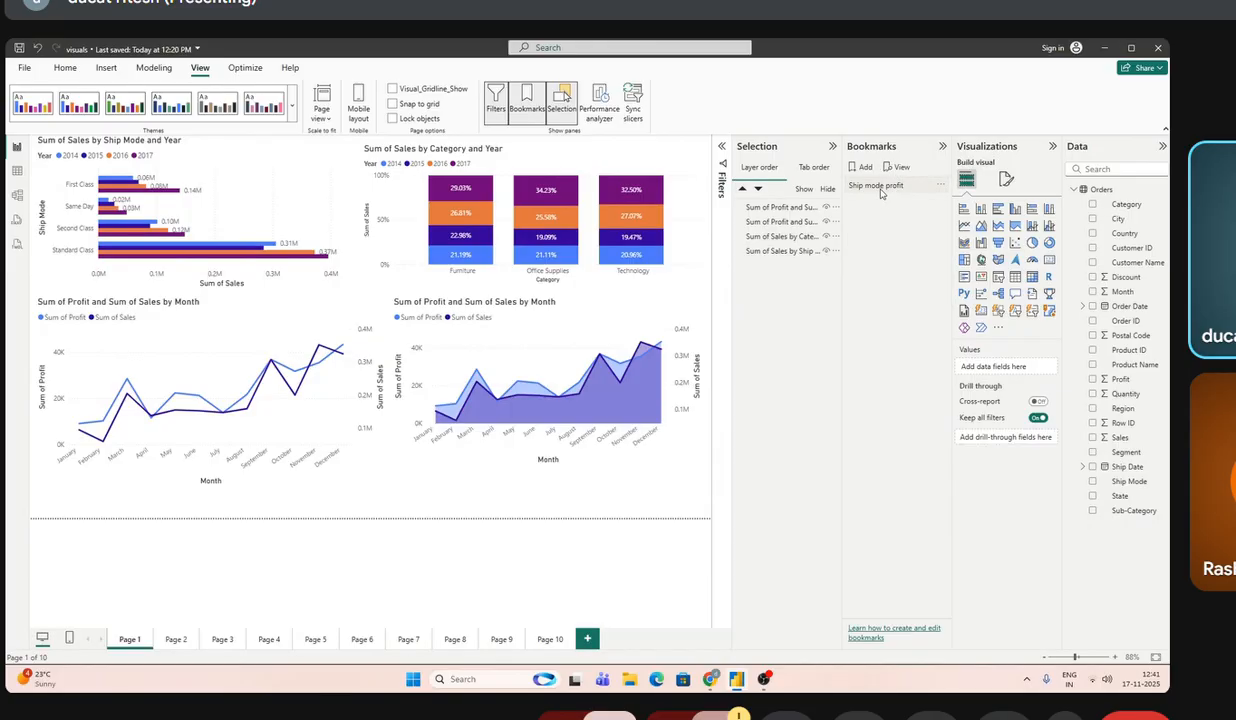
- Test the "Ship mode profit" bookmark and review the visuals' tab order, layer order and the bookmark's options
click(878, 186)
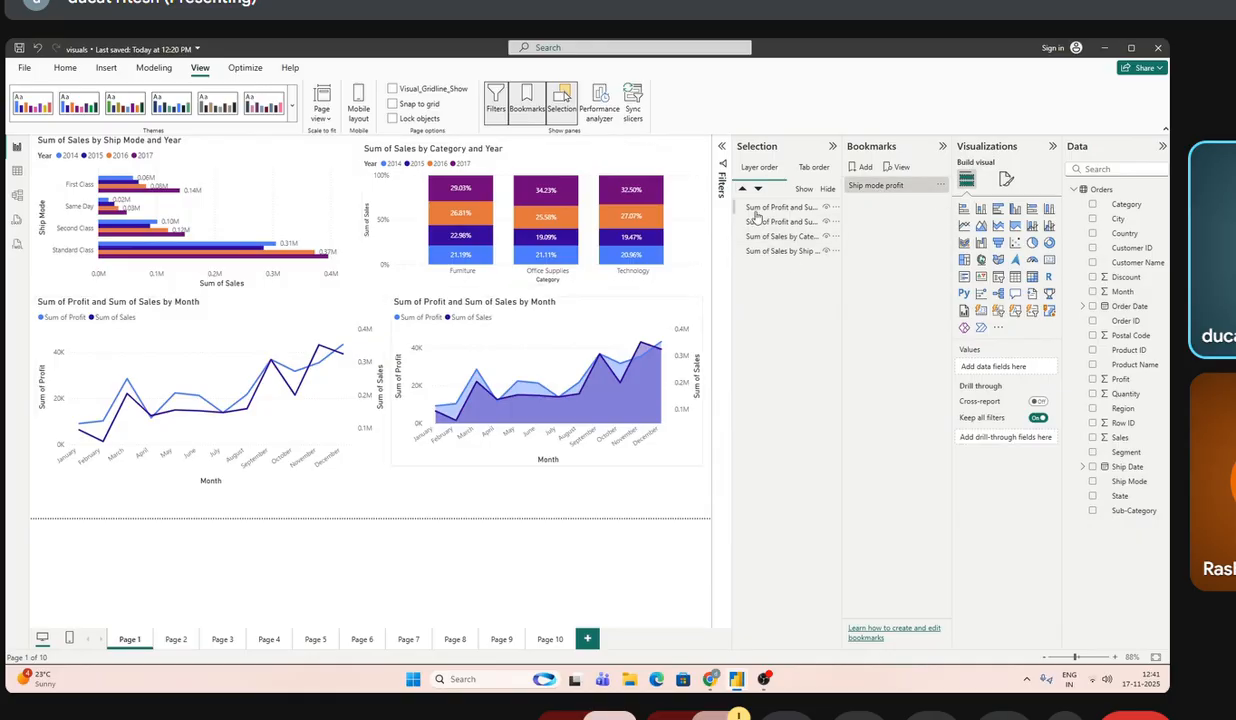
click(800, 167)
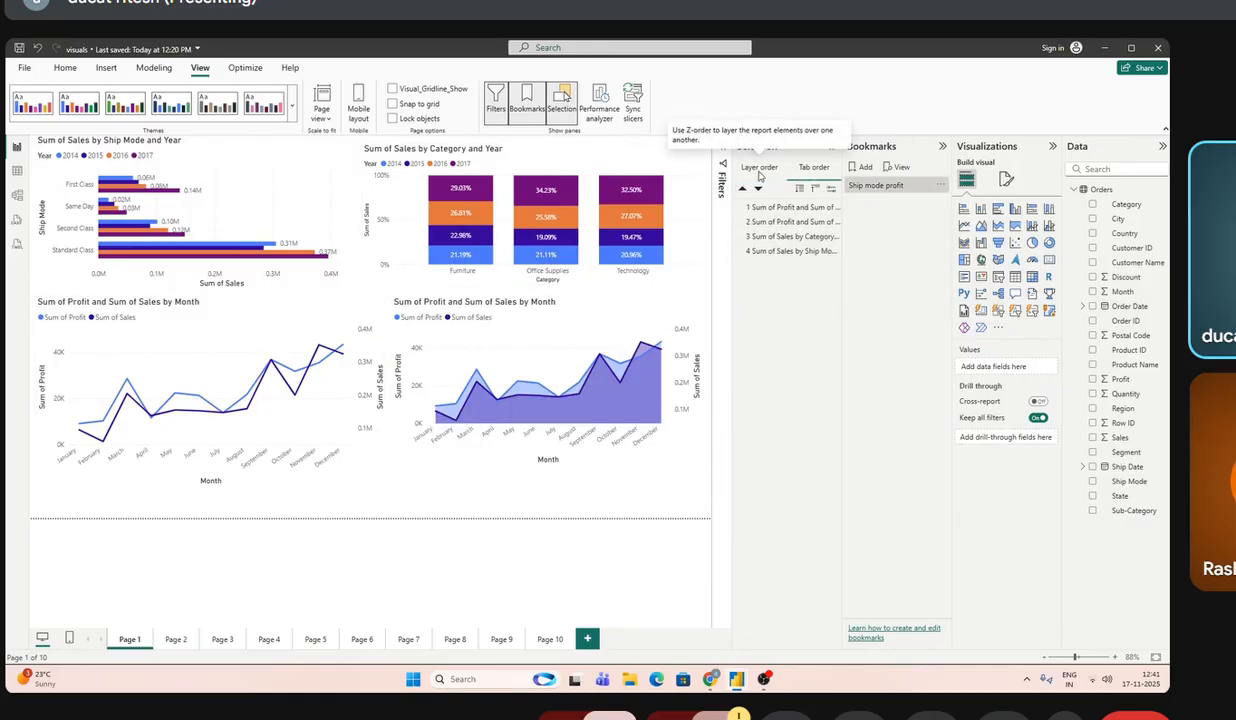
click(758, 174)
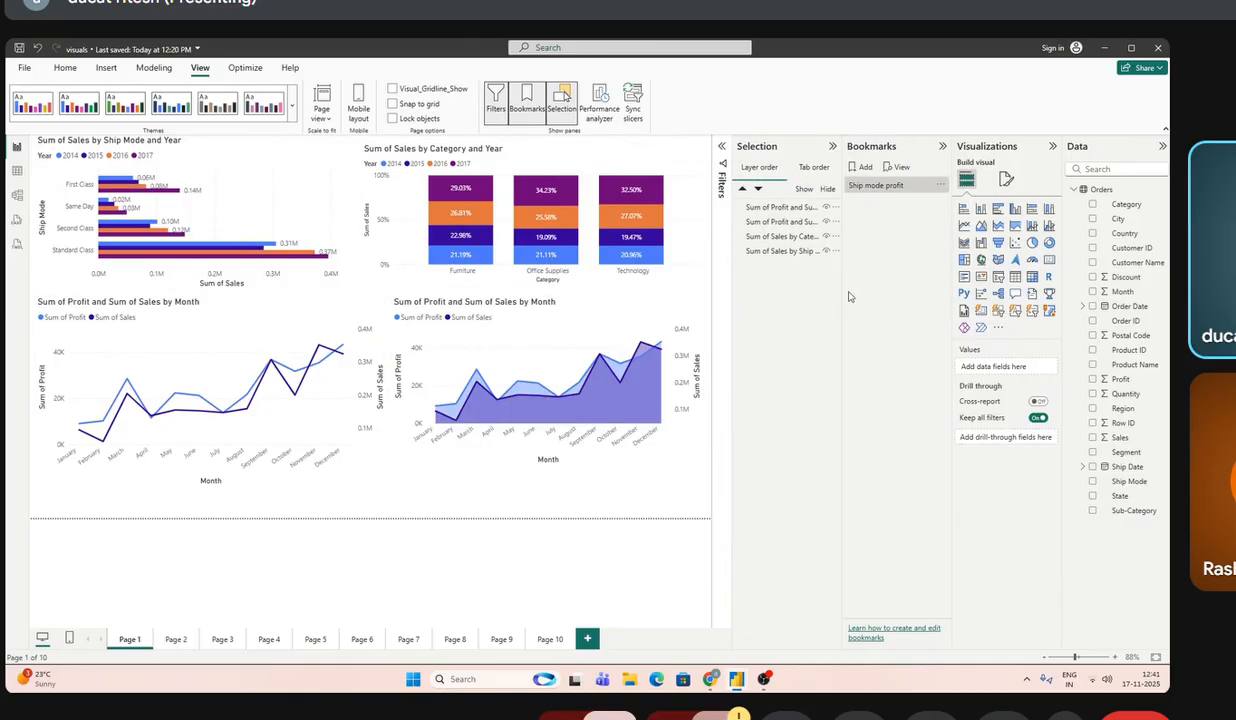
double_click(877, 188)
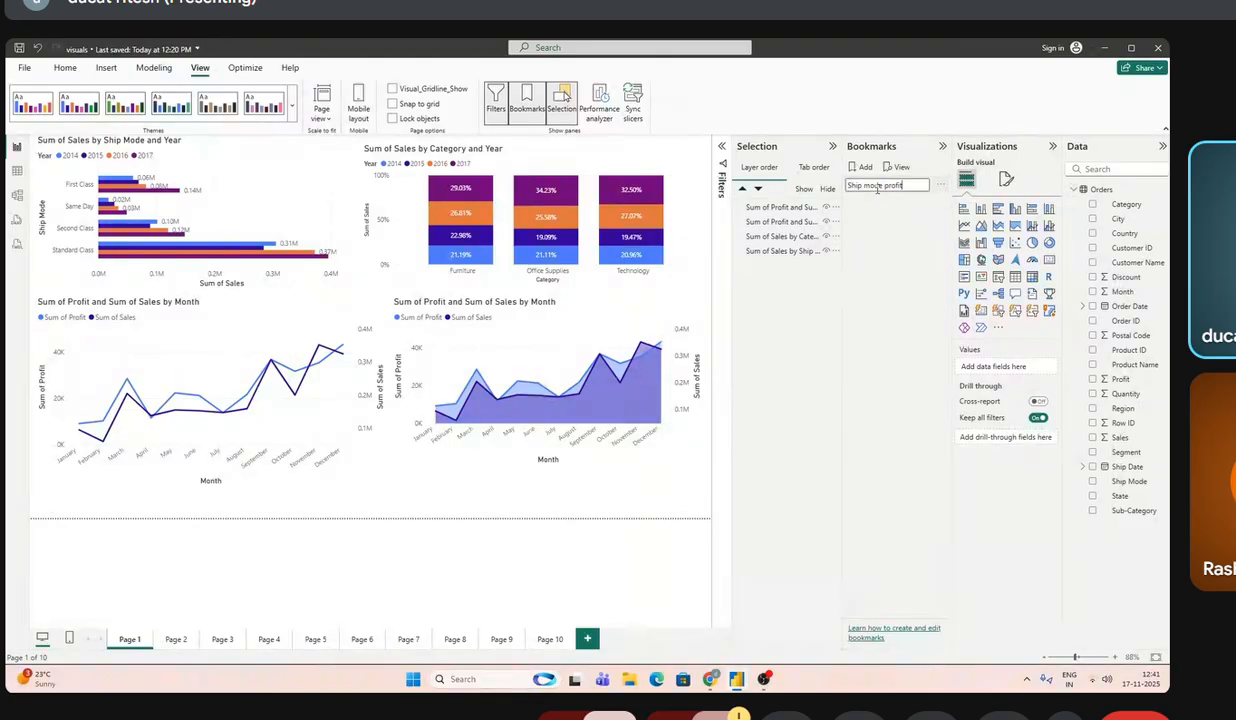
key(Return)
click(939, 187)
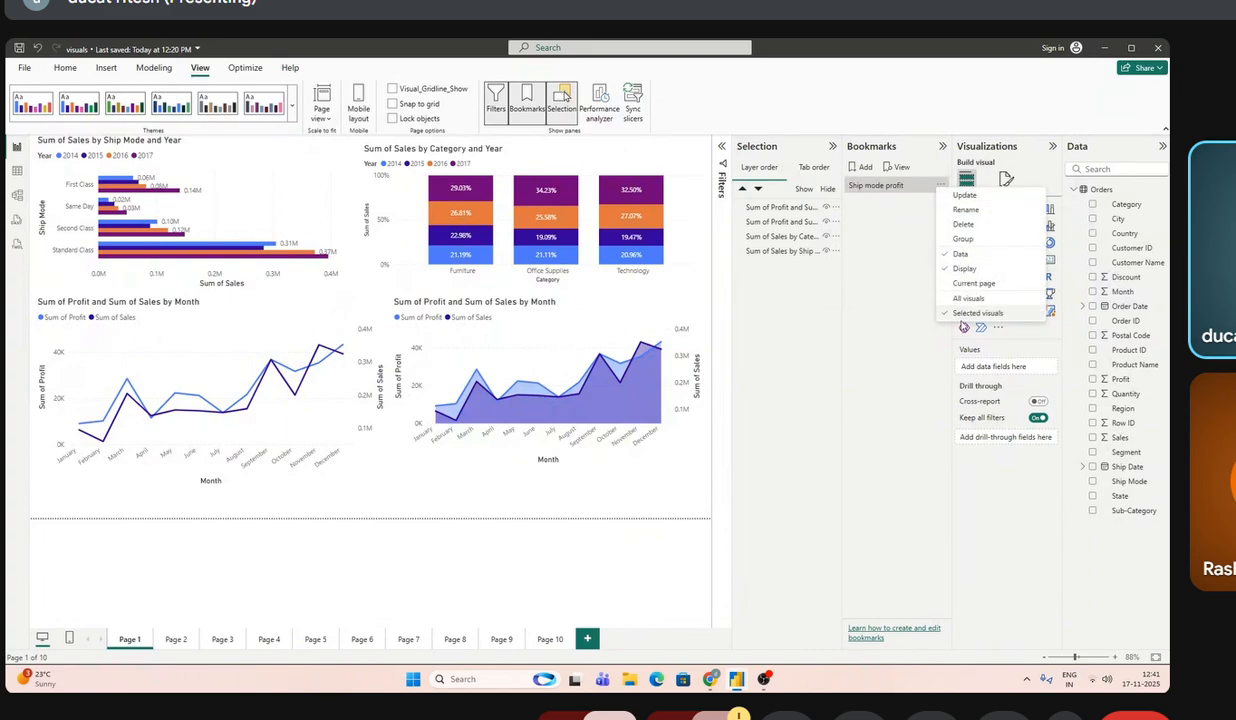
click(903, 332)
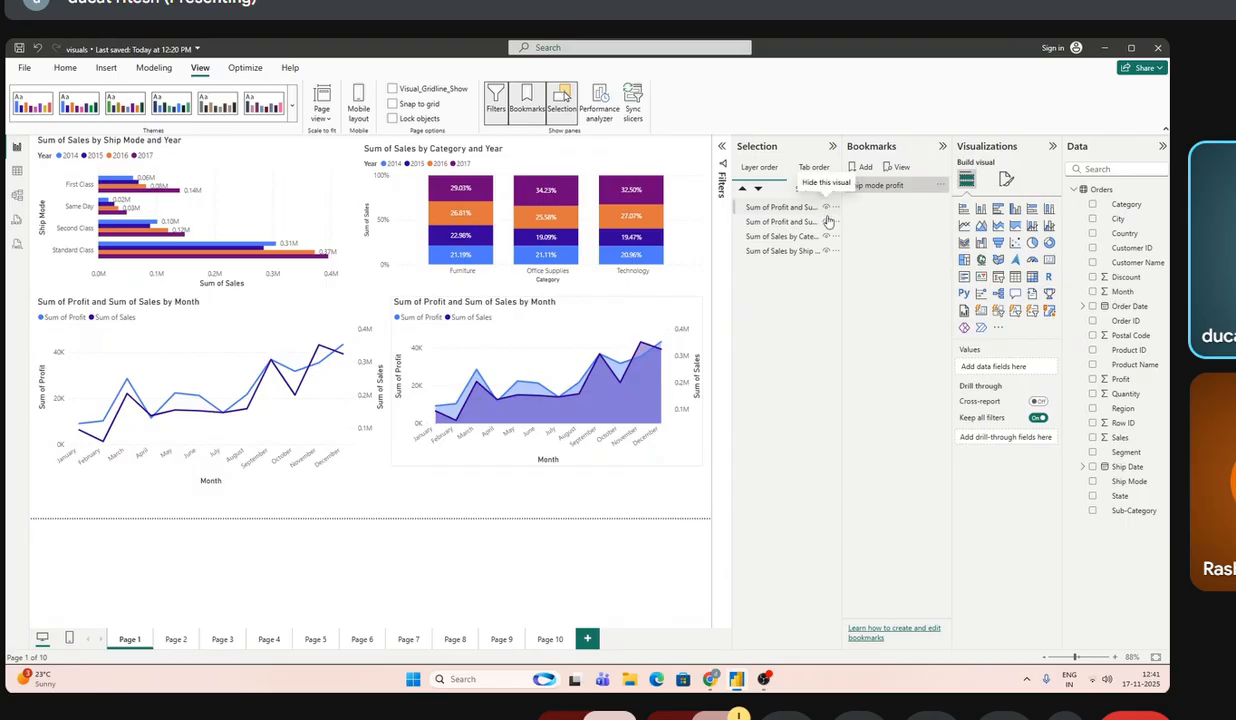
- Hide the Ship Mode bar chart and both monthly charts, keeping only the Category chart shown
click(826, 250)
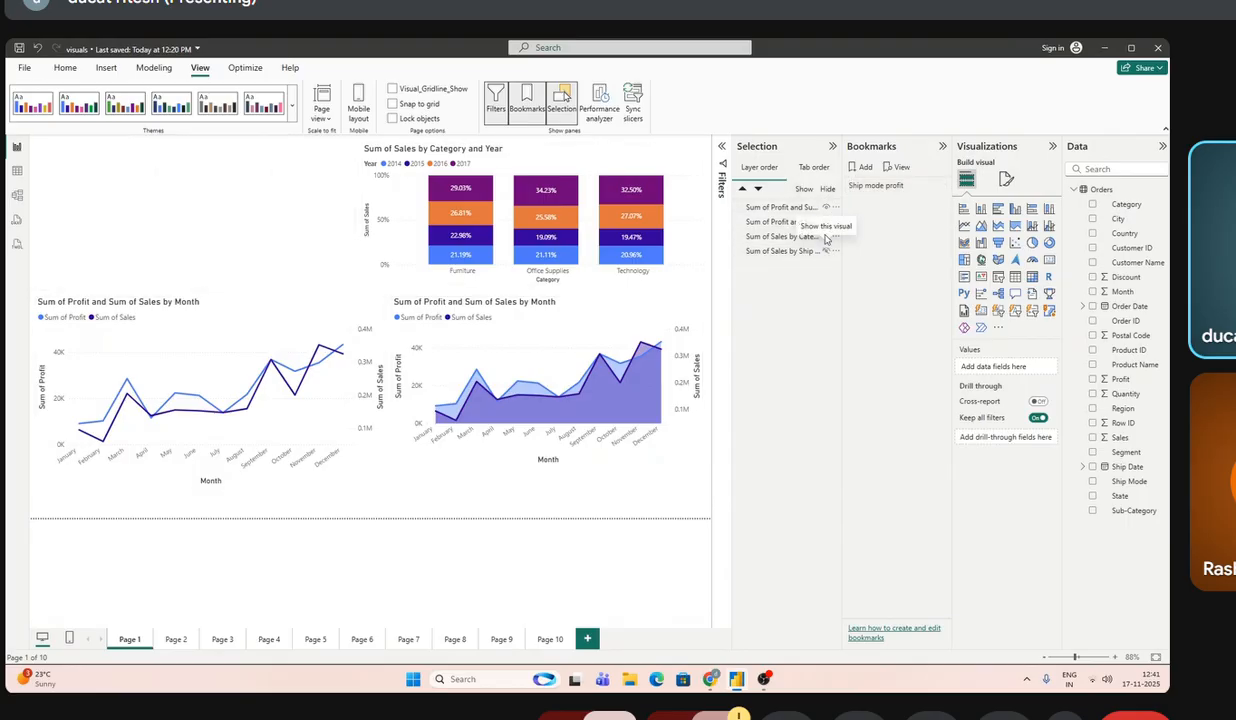
click(826, 237)
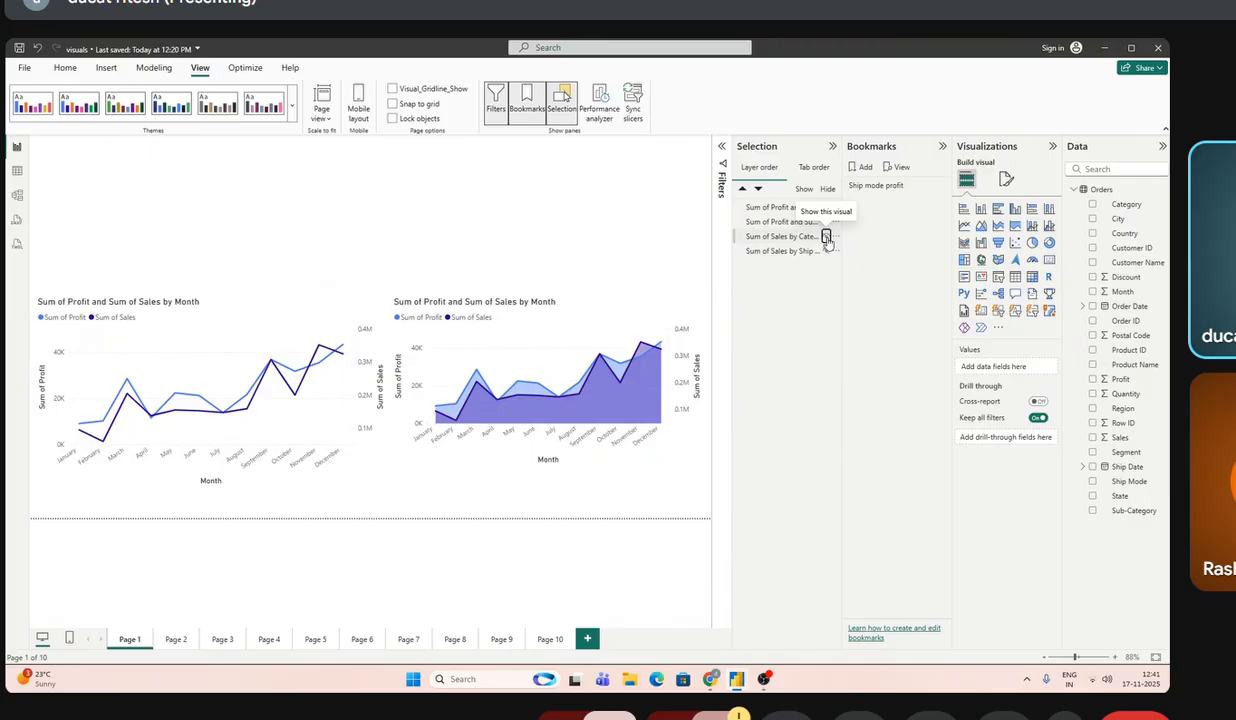
click(826, 237)
click(826, 221)
click(826, 207)
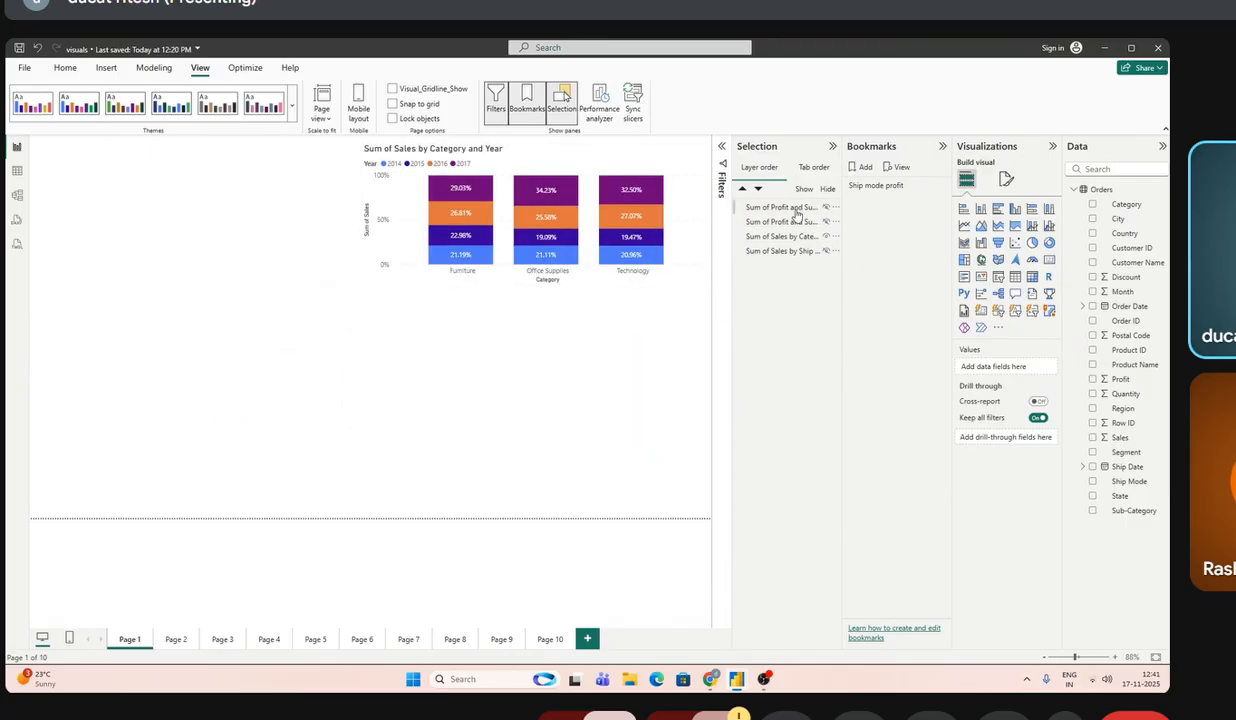
- Add a bookmark of the Category chart view and name it "Sales by category in years"
click(866, 170)
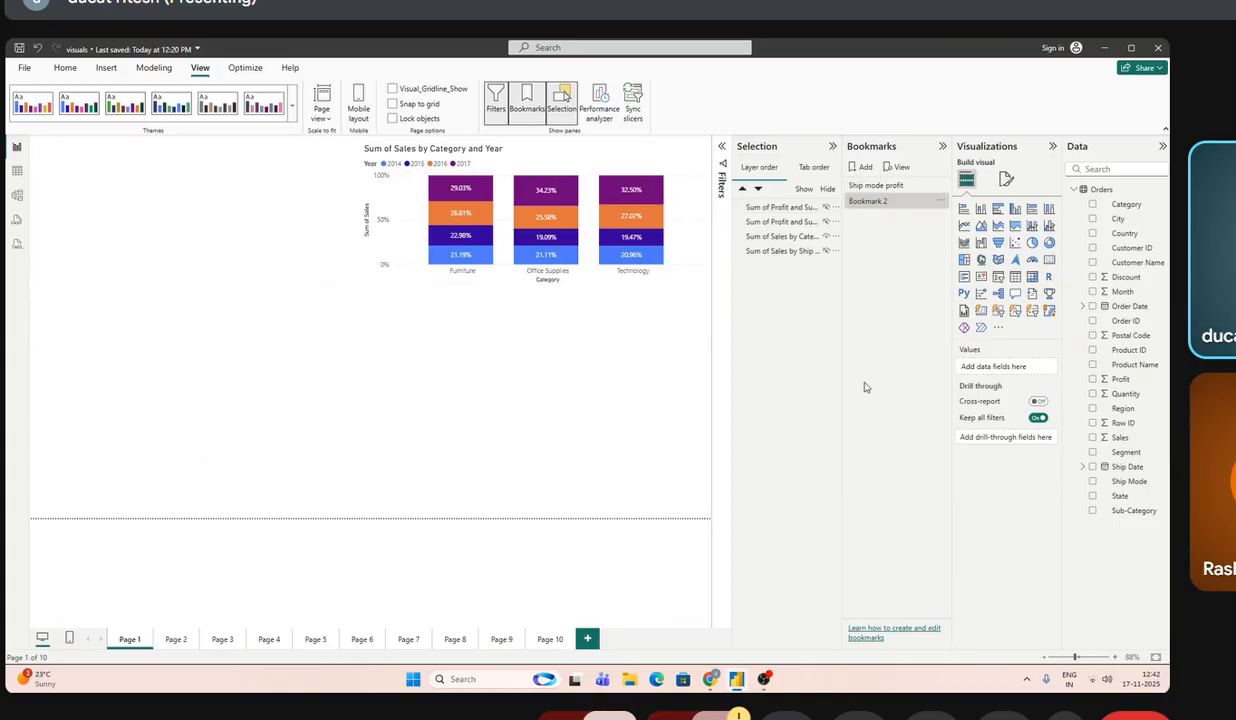
click(940, 201)
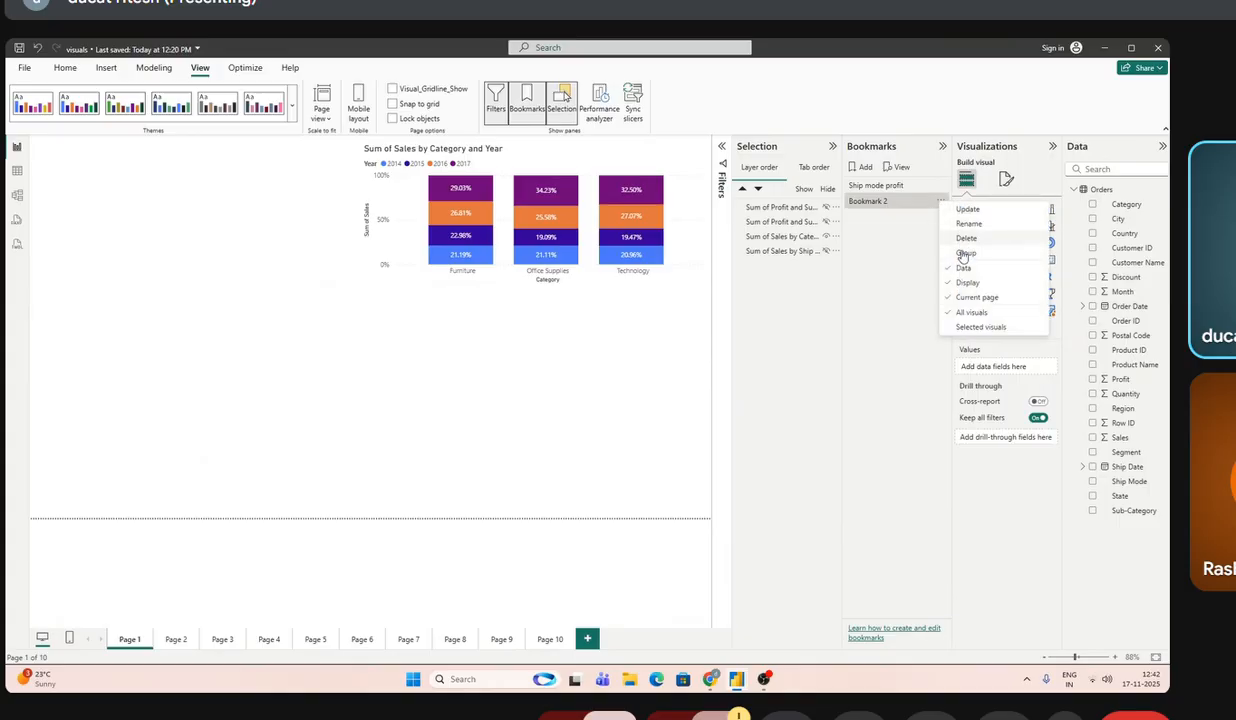
click(959, 226)
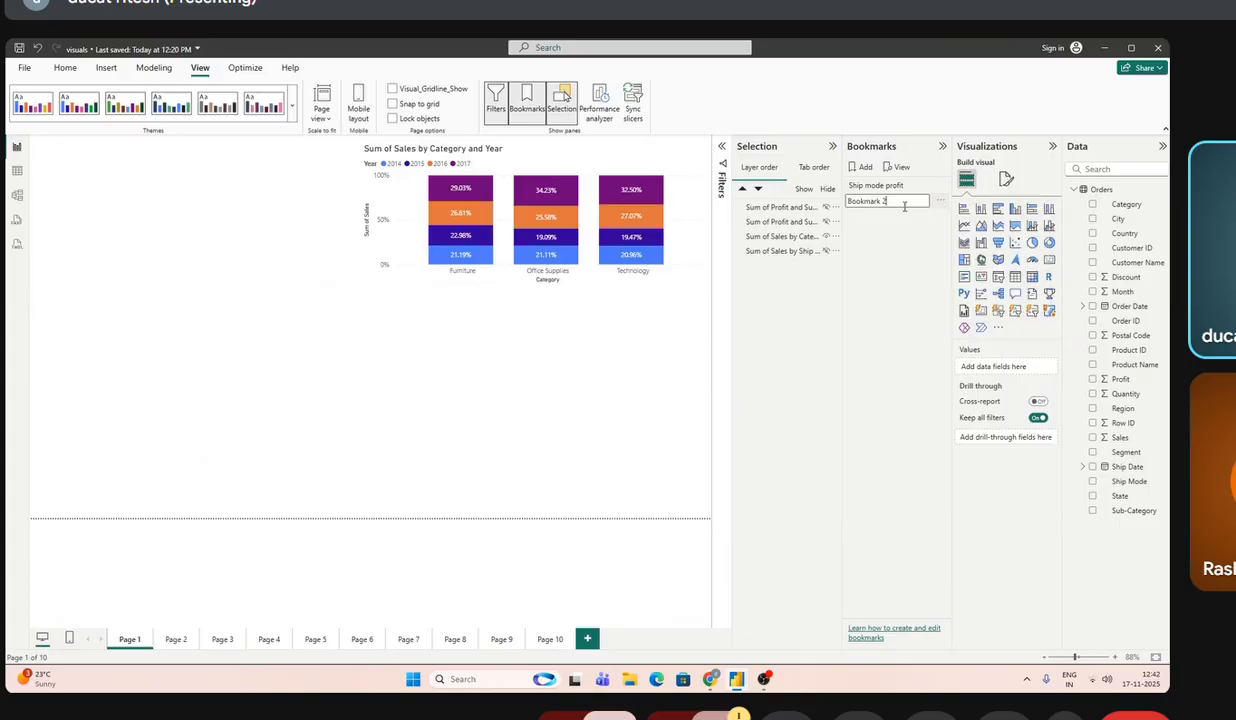
key(BackSpace)
key(BackSpace)
key(BackSpace)
key(BackSpace)
key(BackSpace)
key(BackSpace)
key(BackSpace)
key(BackSpace)
text(s)
key(Return)
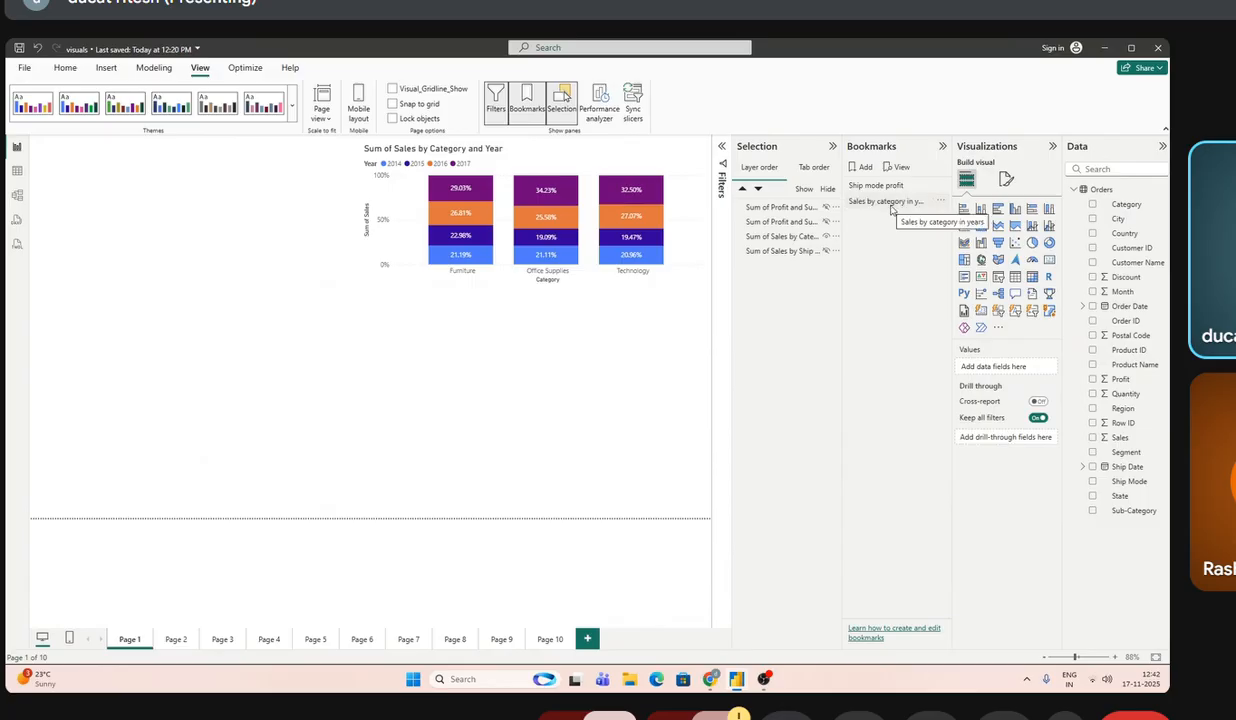
- Set the "Sales by category in years" bookmark to apply to Selected visuals, select the Category chart and check the bookmark's options
right_click(892, 207)
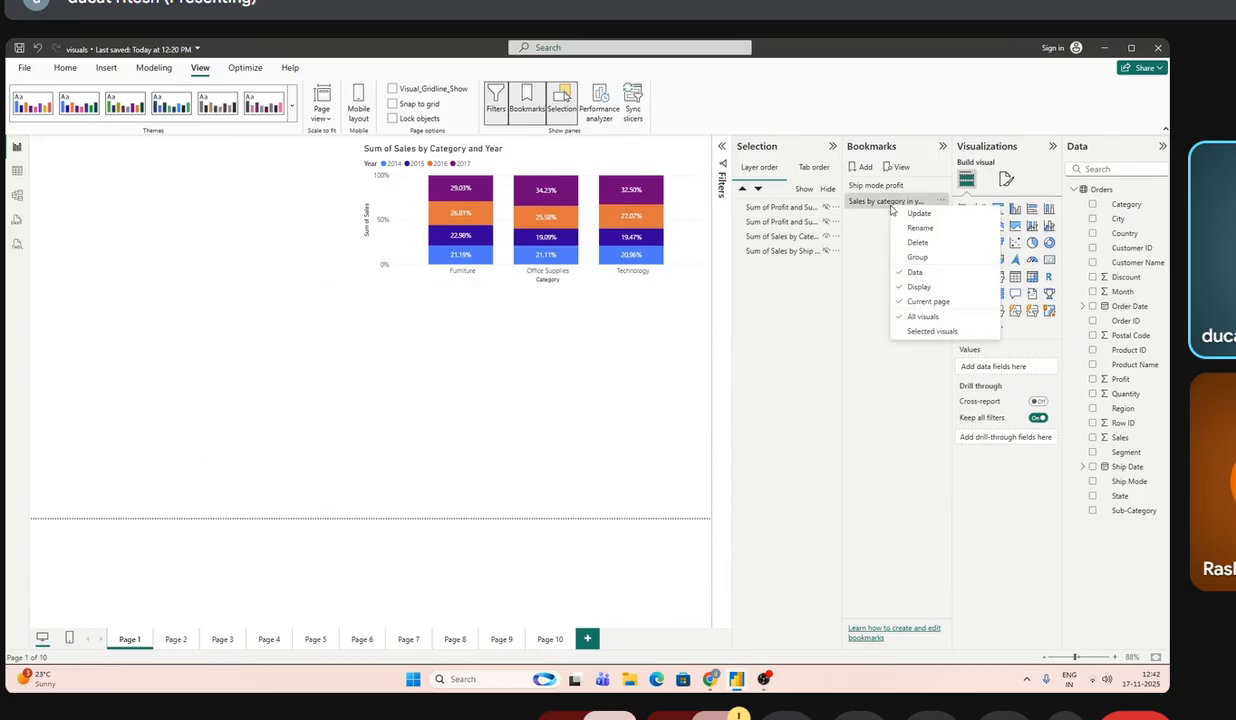
click(901, 319)
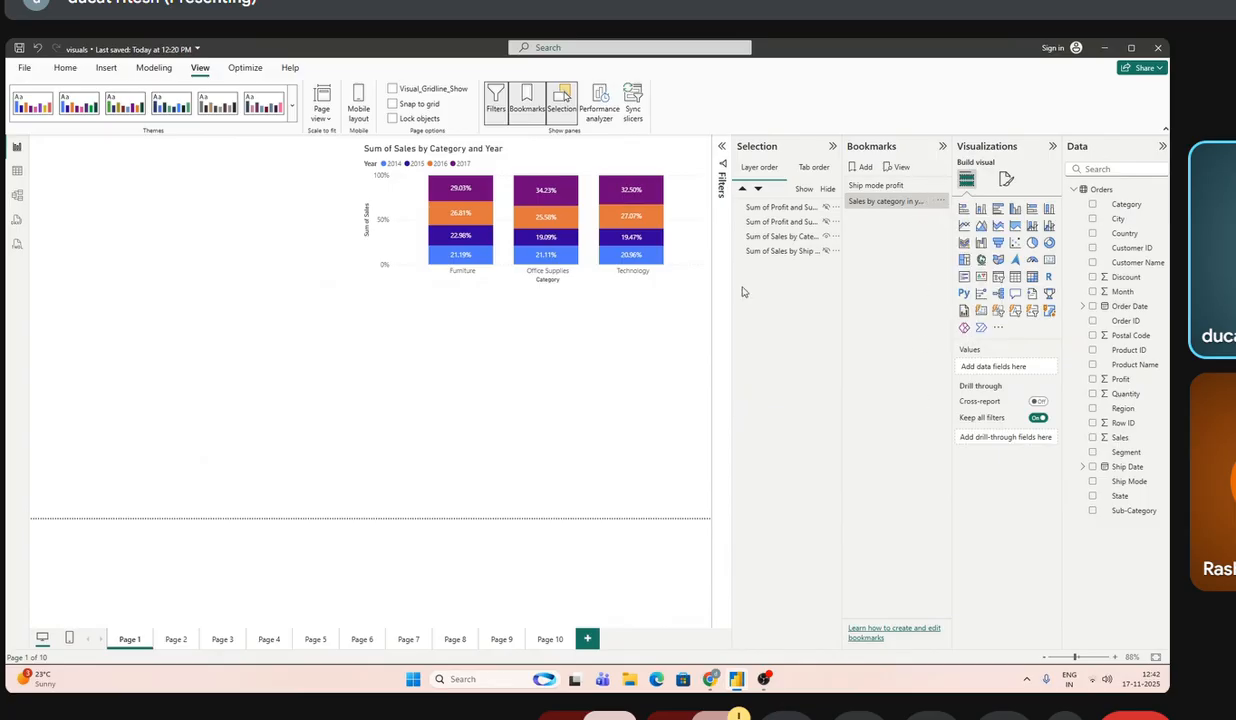
click(669, 274)
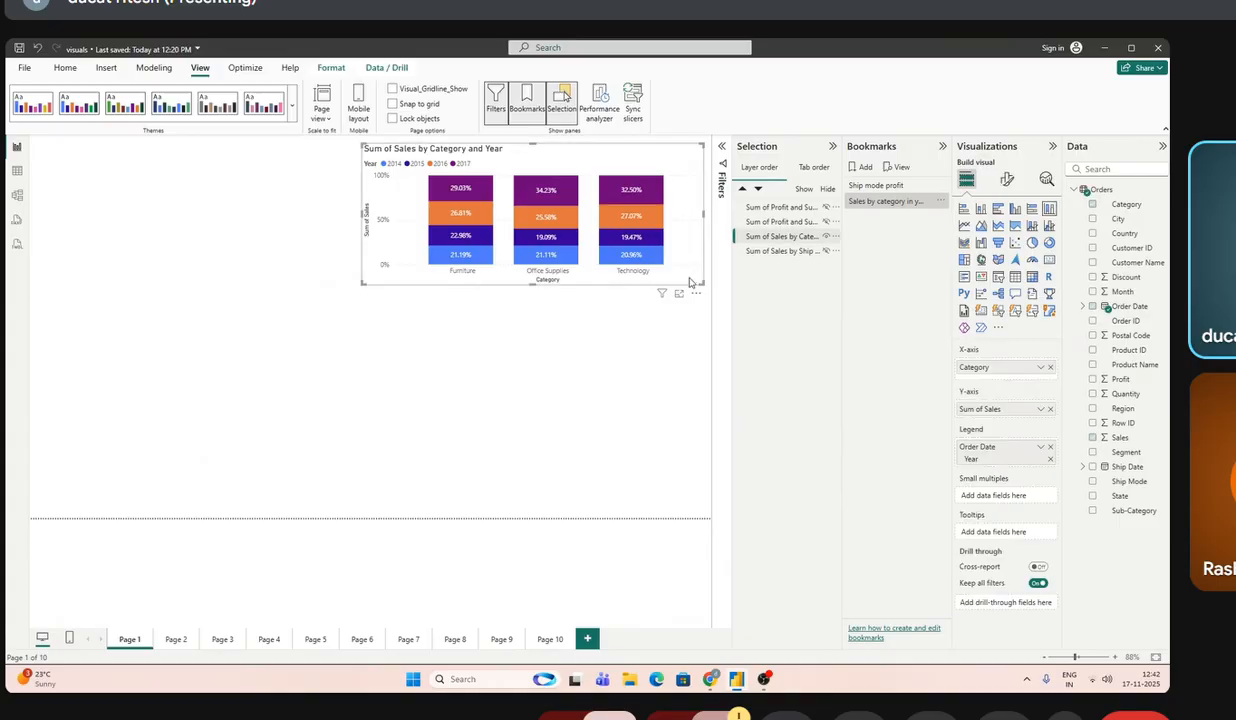
click(940, 202)
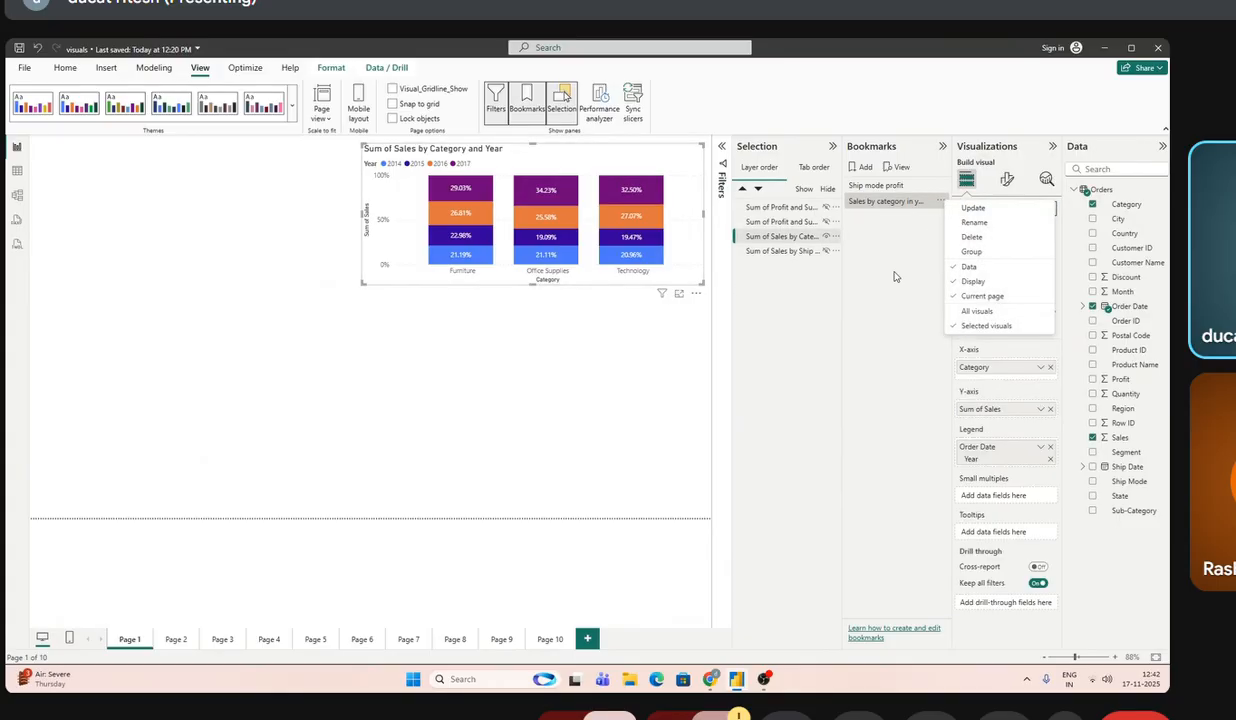
click(848, 322)
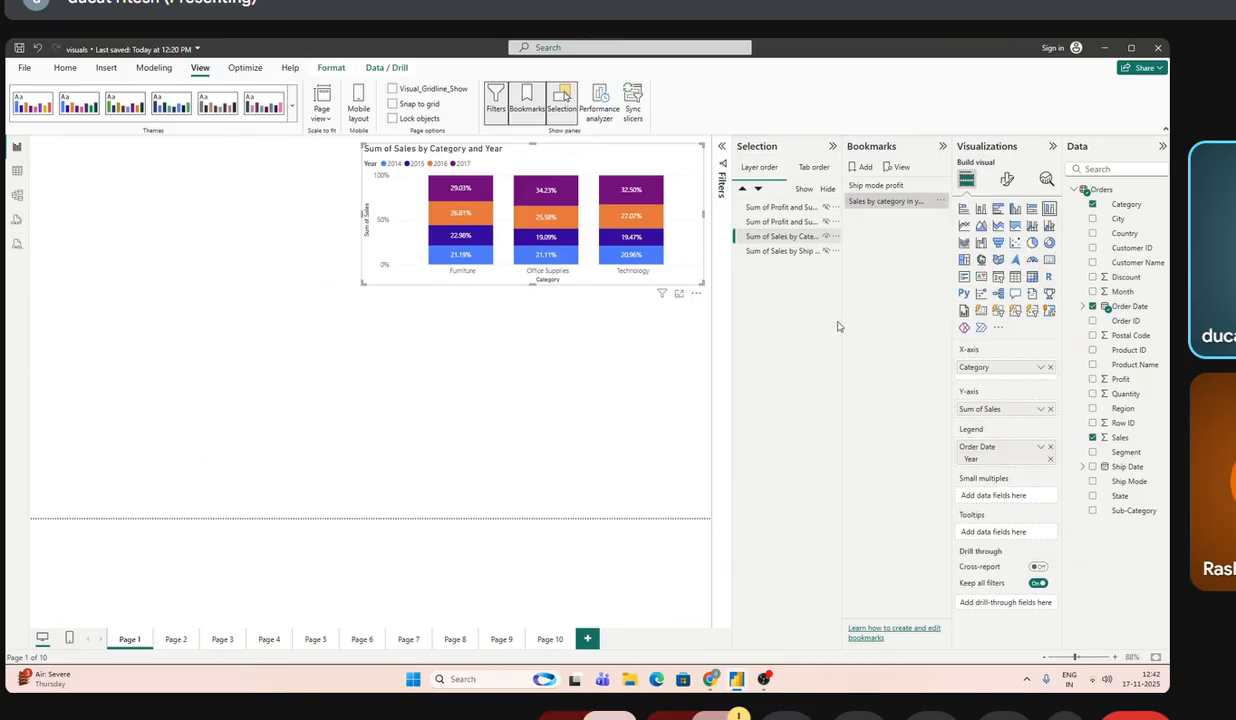
- Show both monthly charts and the Ship Mode bar chart again beside the Category chart
click(826, 207)
click(826, 221)
click(826, 251)
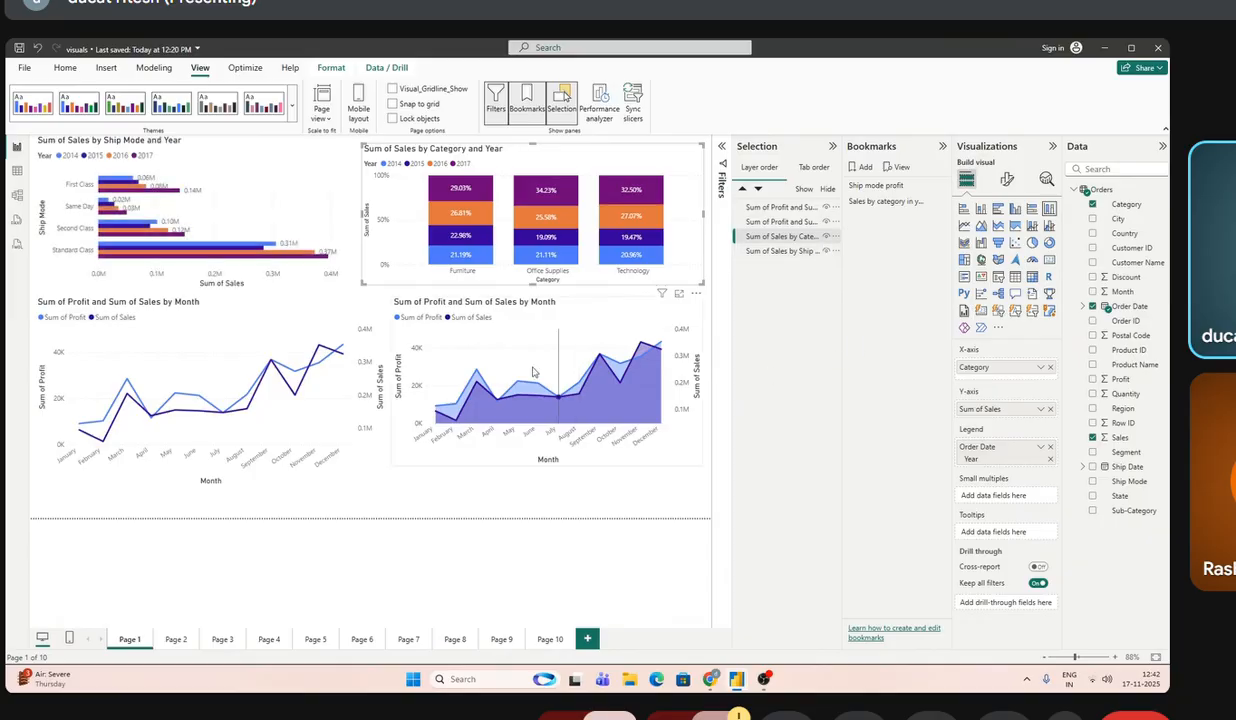
- Hide the Ship Mode, monthly area and Category charts, keeping only the monthly line chart shown
click(826, 251)
click(827, 222)
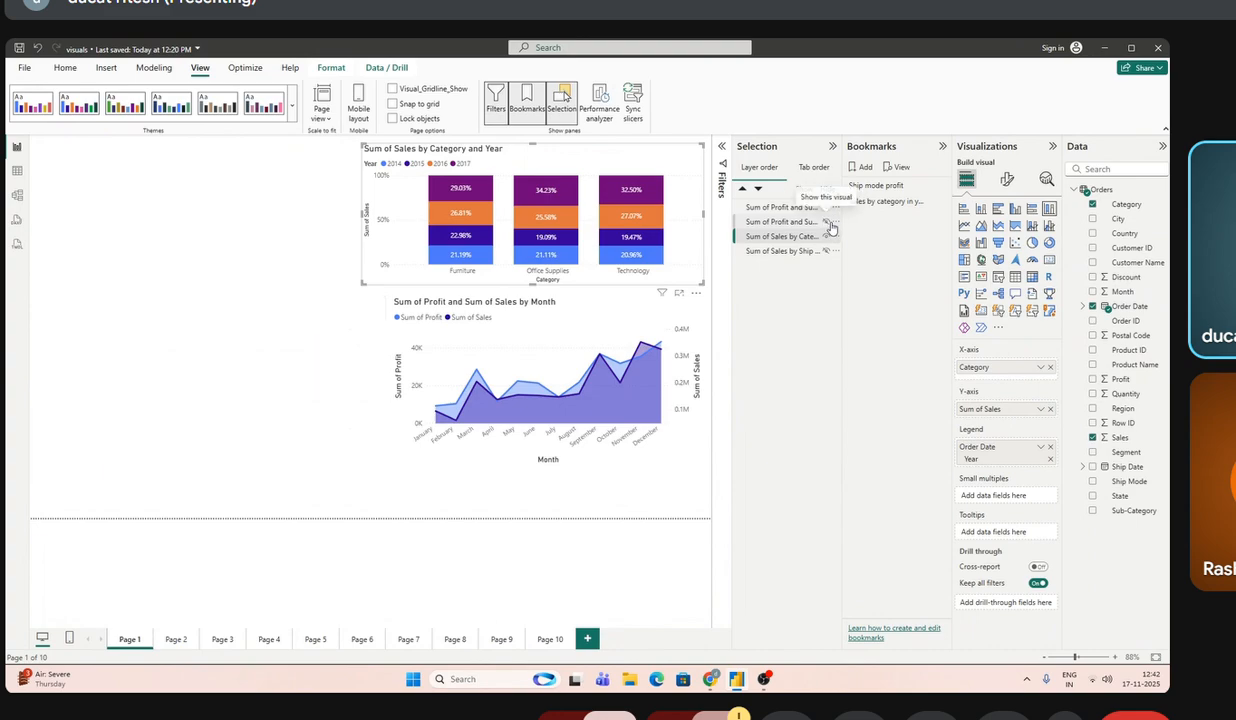
click(828, 223)
click(826, 208)
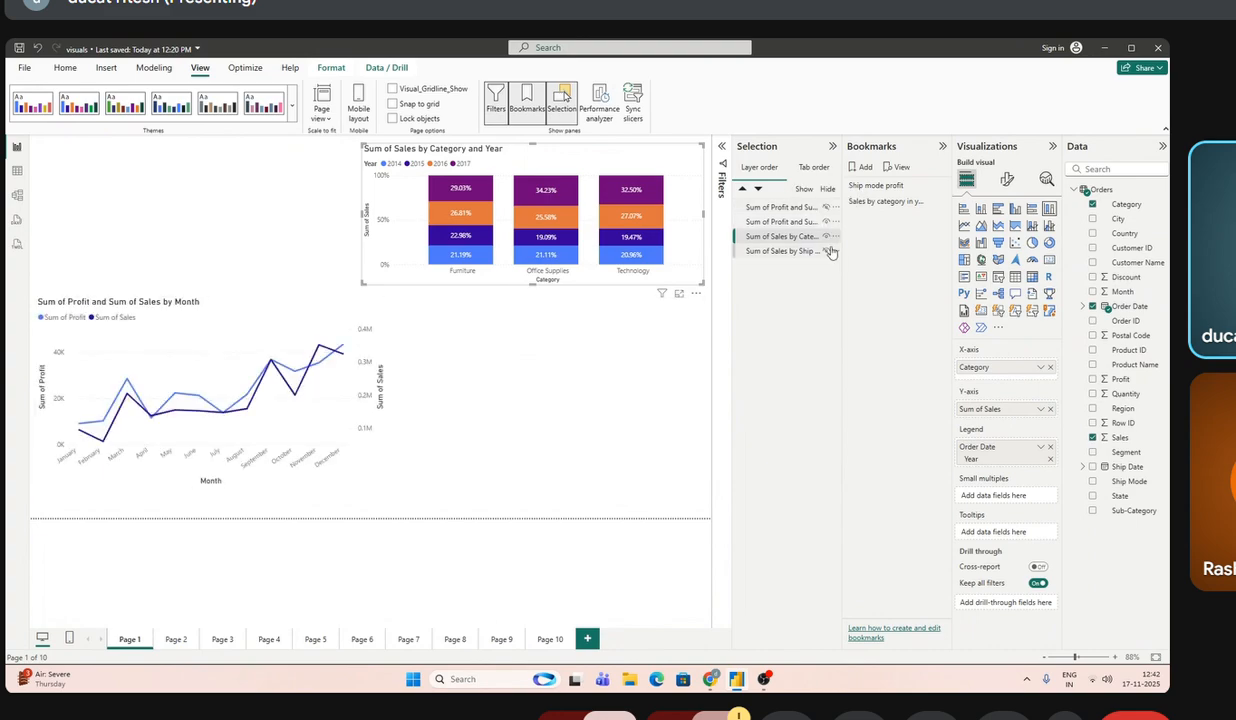
click(827, 237)
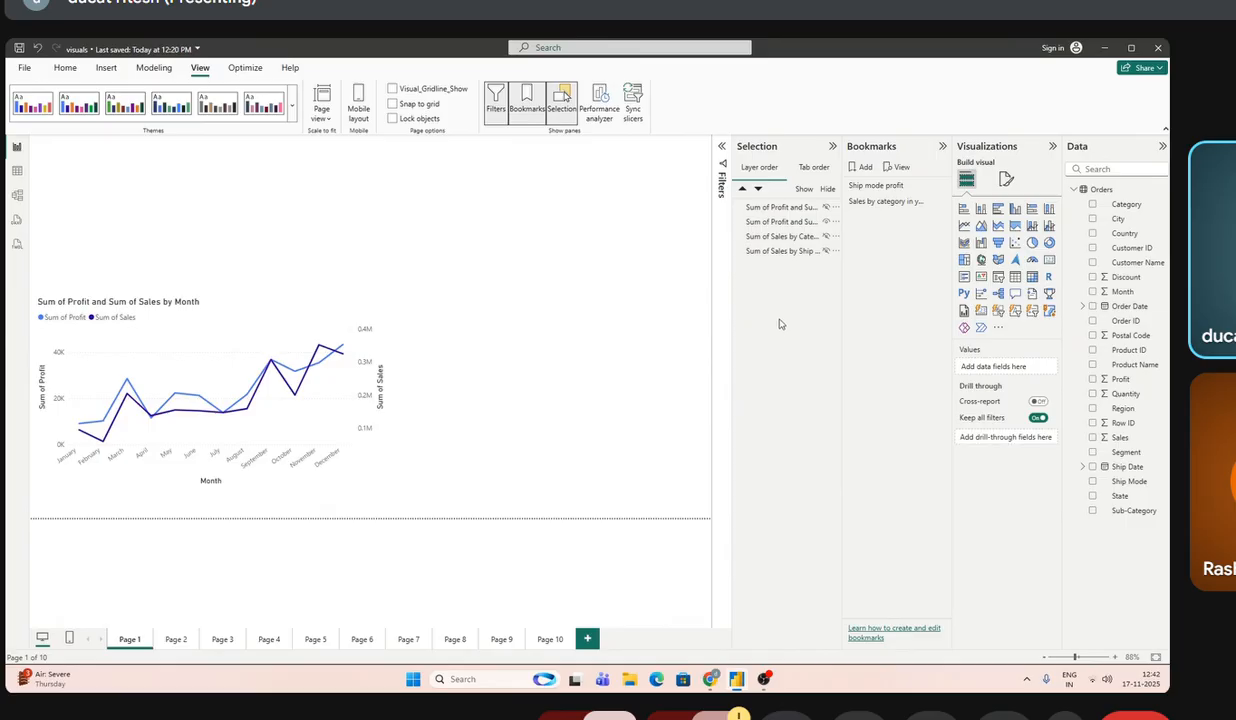
- Add a bookmark of the monthly line chart view and name it "profit sales by month"
click(858, 167)
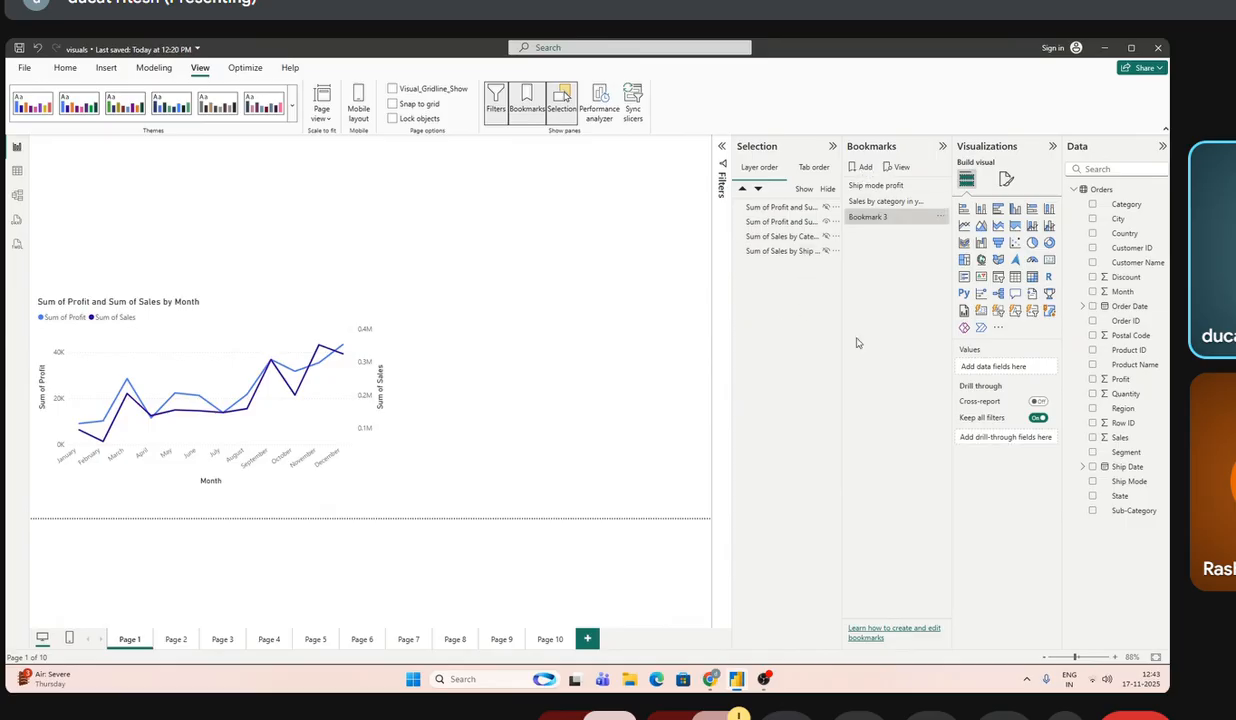
double_click(883, 221)
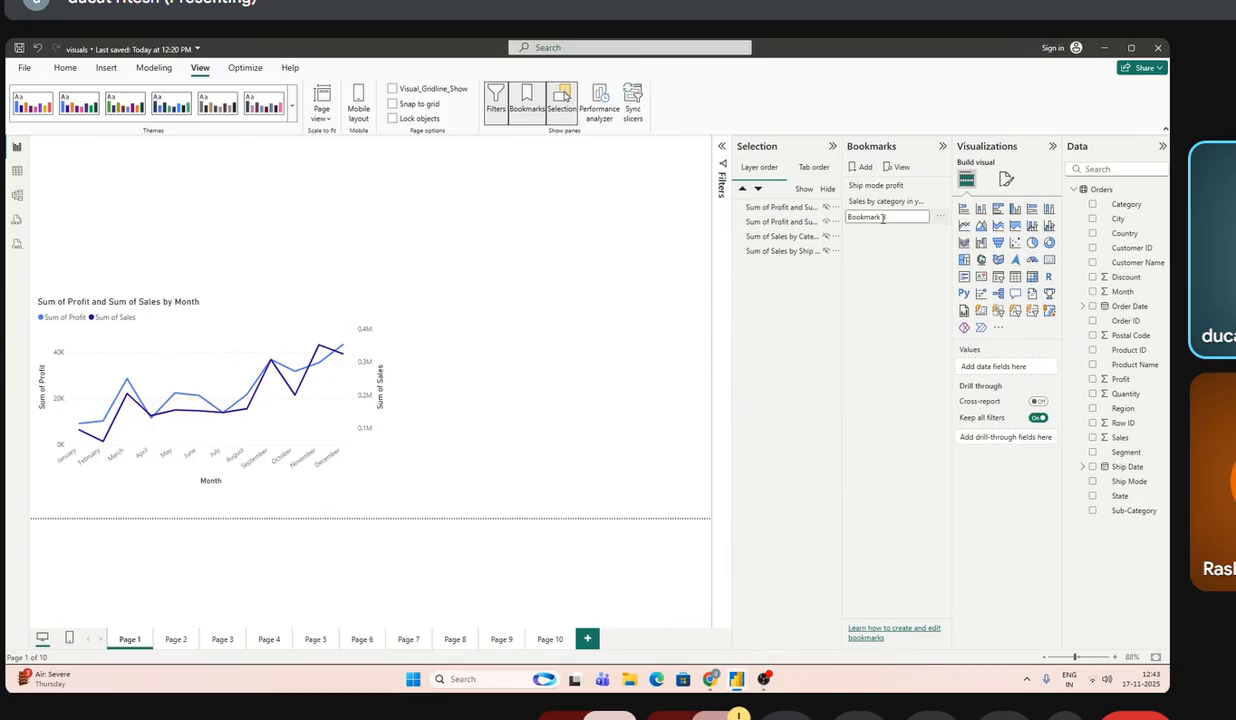
drag(889, 218, 838, 222)
key(BackSpace)
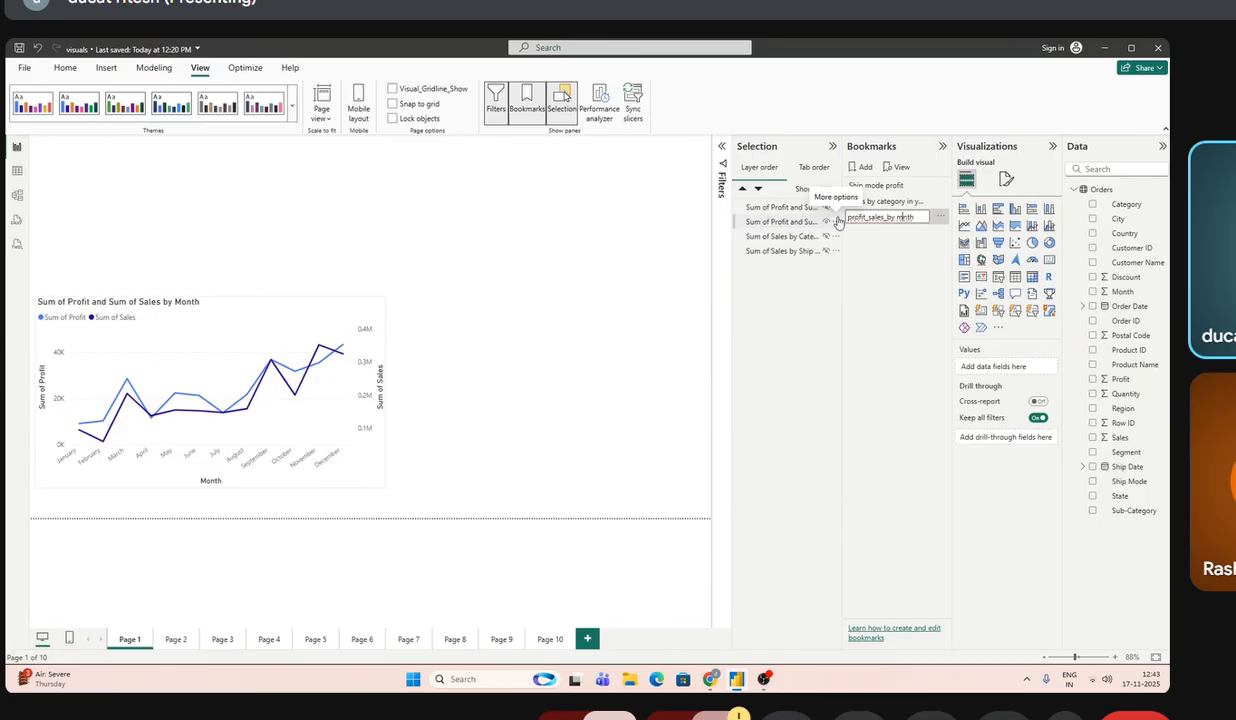
text(o)
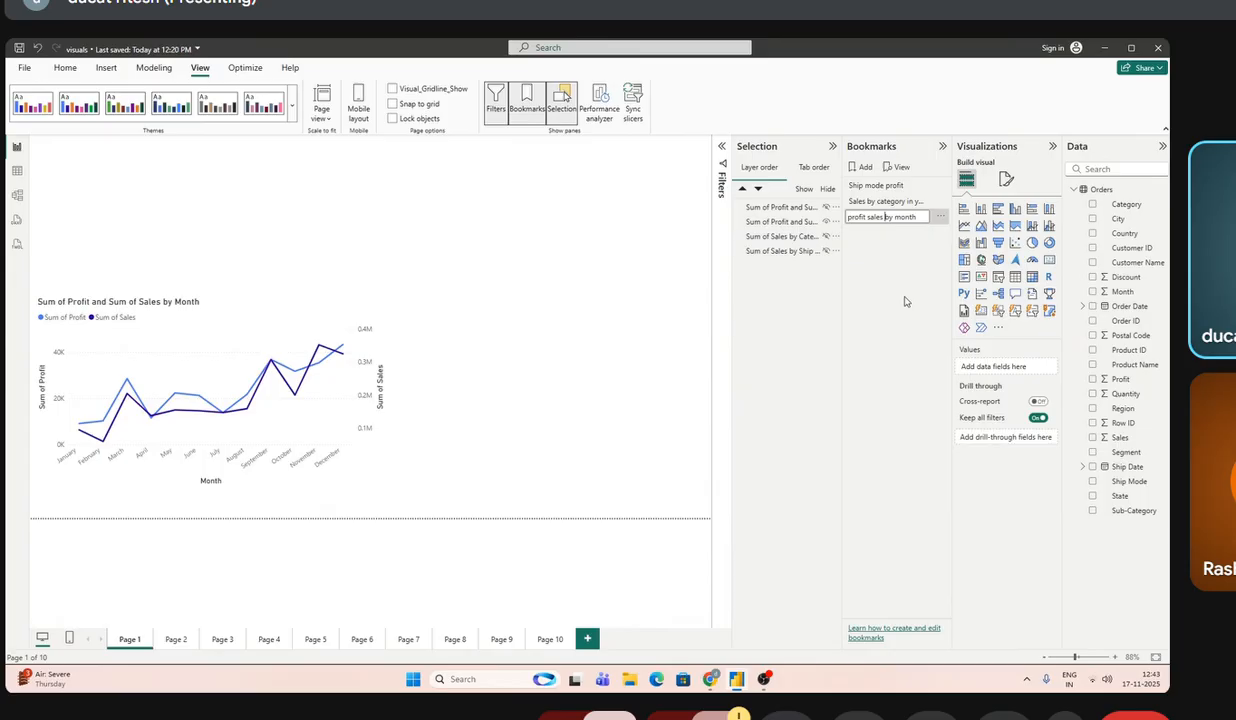
key(Return)
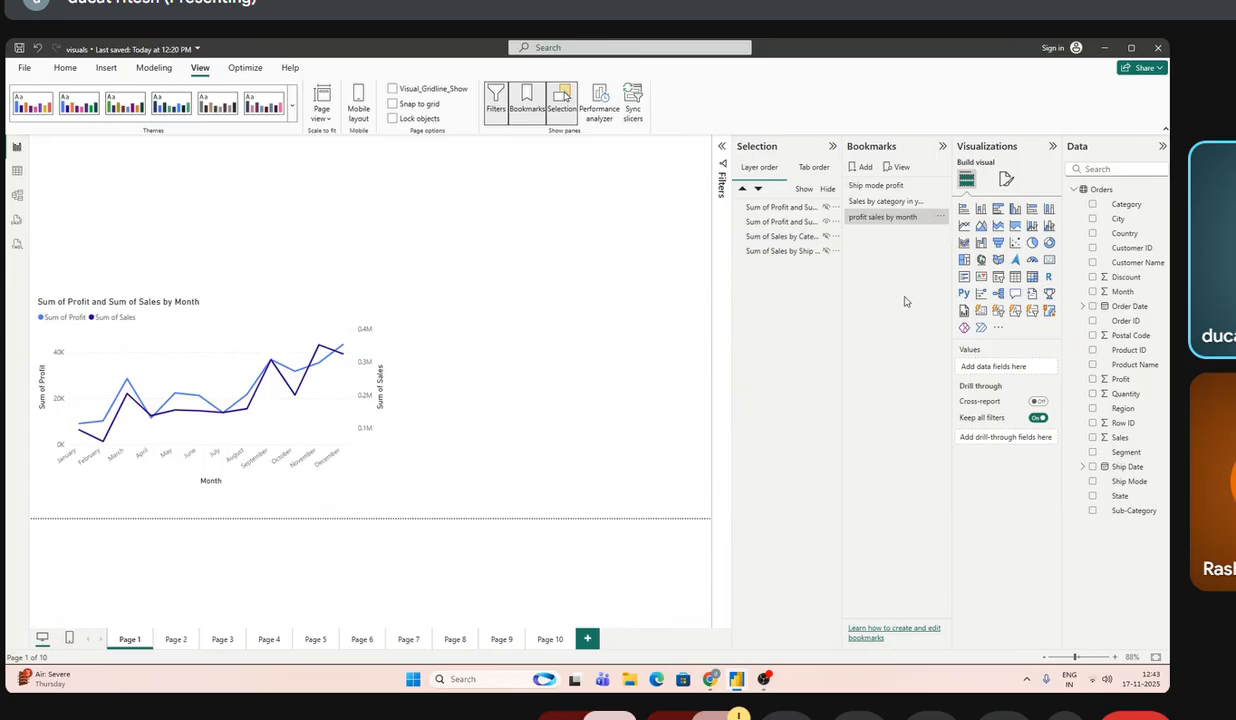
click(827, 237)
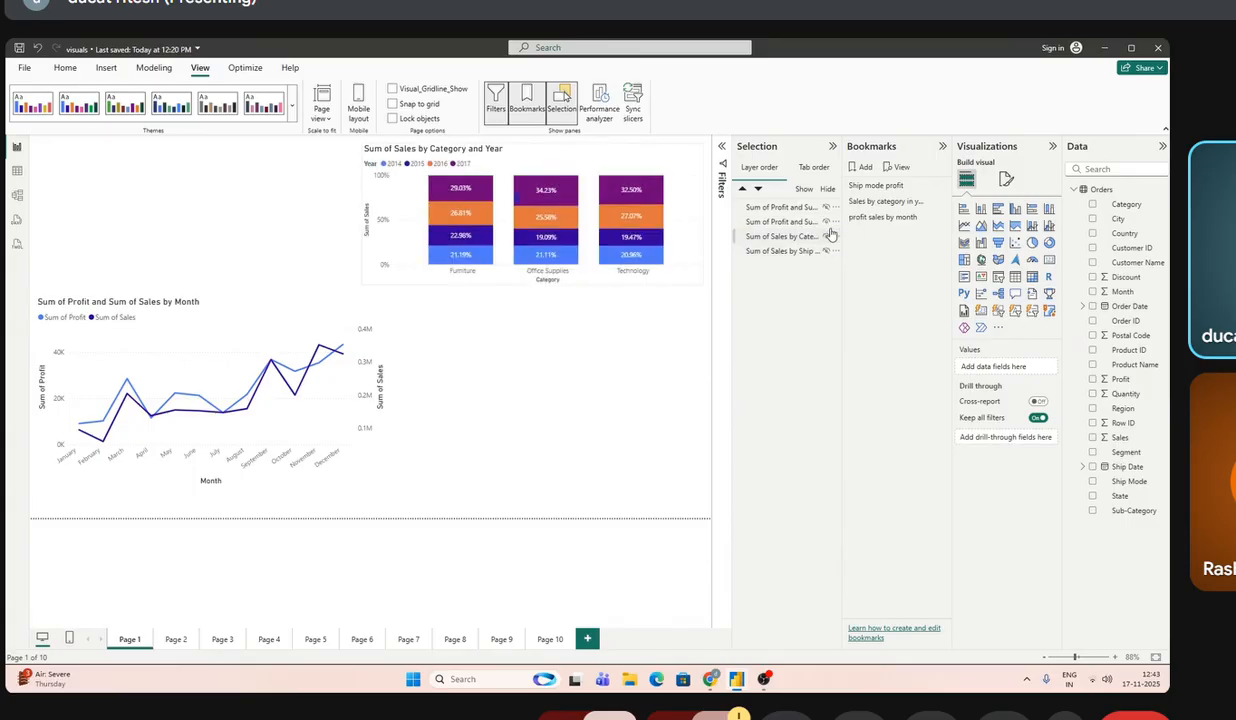
click(827, 237)
click(827, 251)
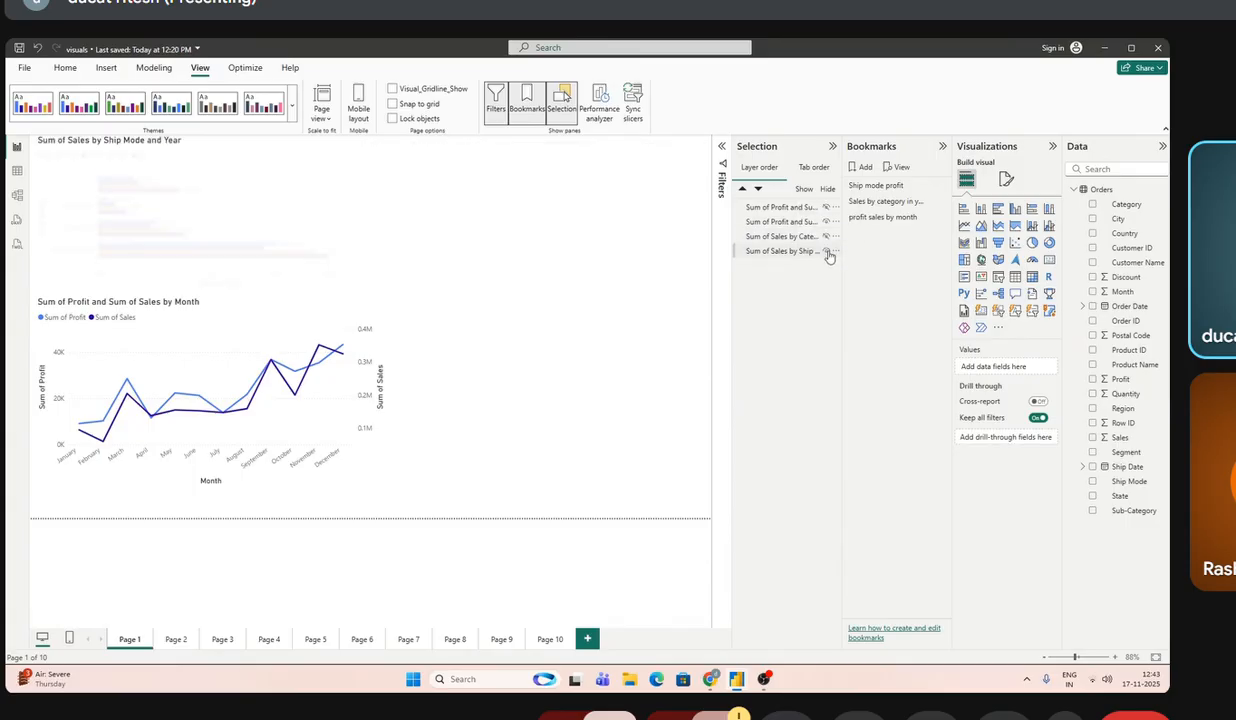
click(827, 251)
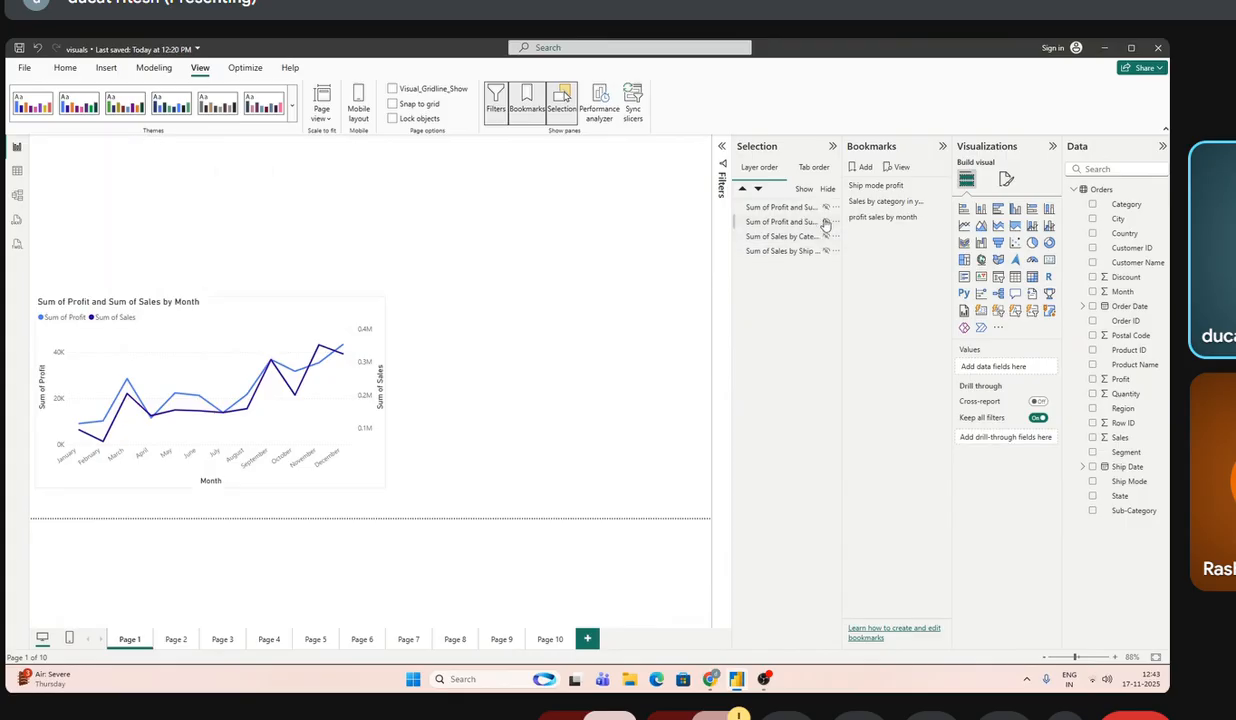
- Show the monthly area chart in place of the line chart and bookmark this view as "Area Chart profit_sales"
click(826, 210)
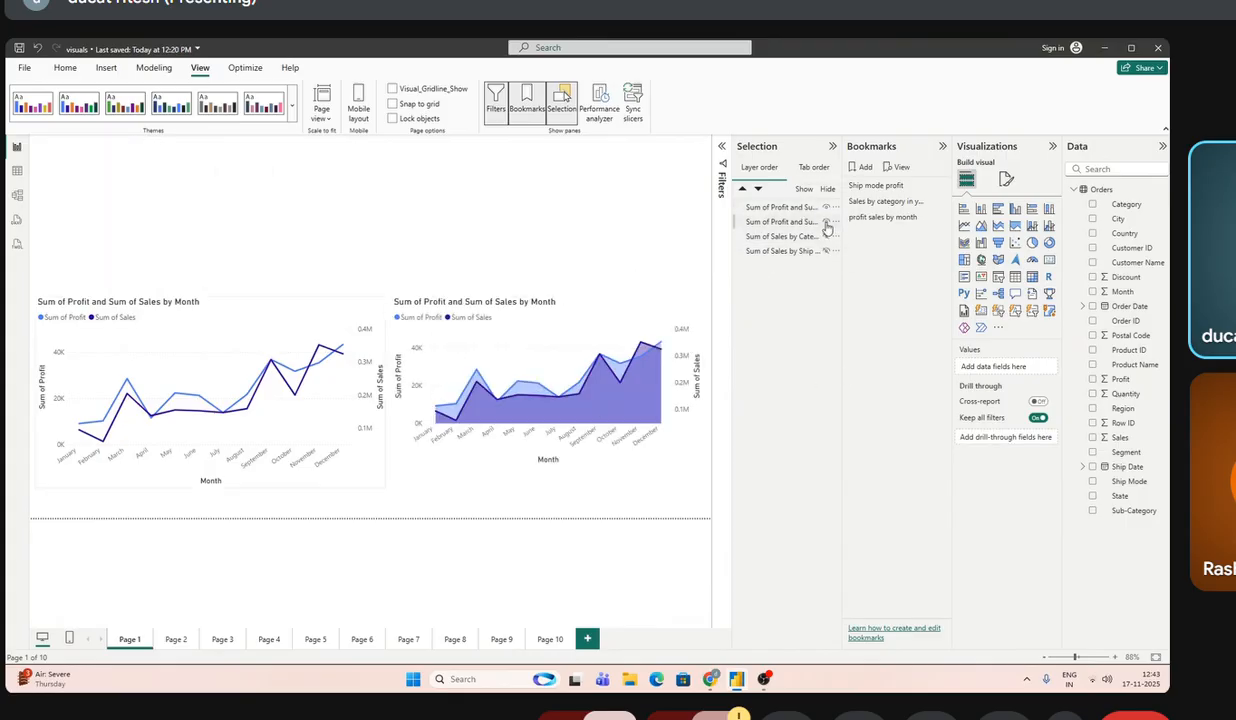
click(826, 222)
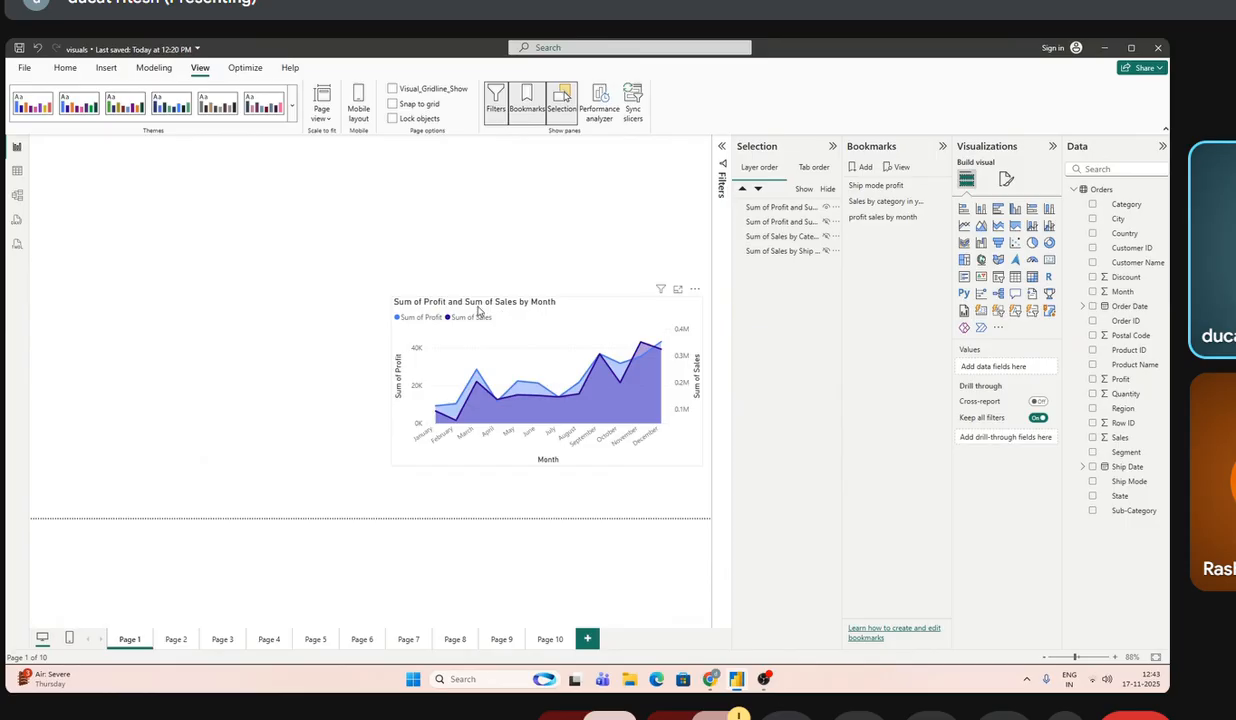
click(866, 168)
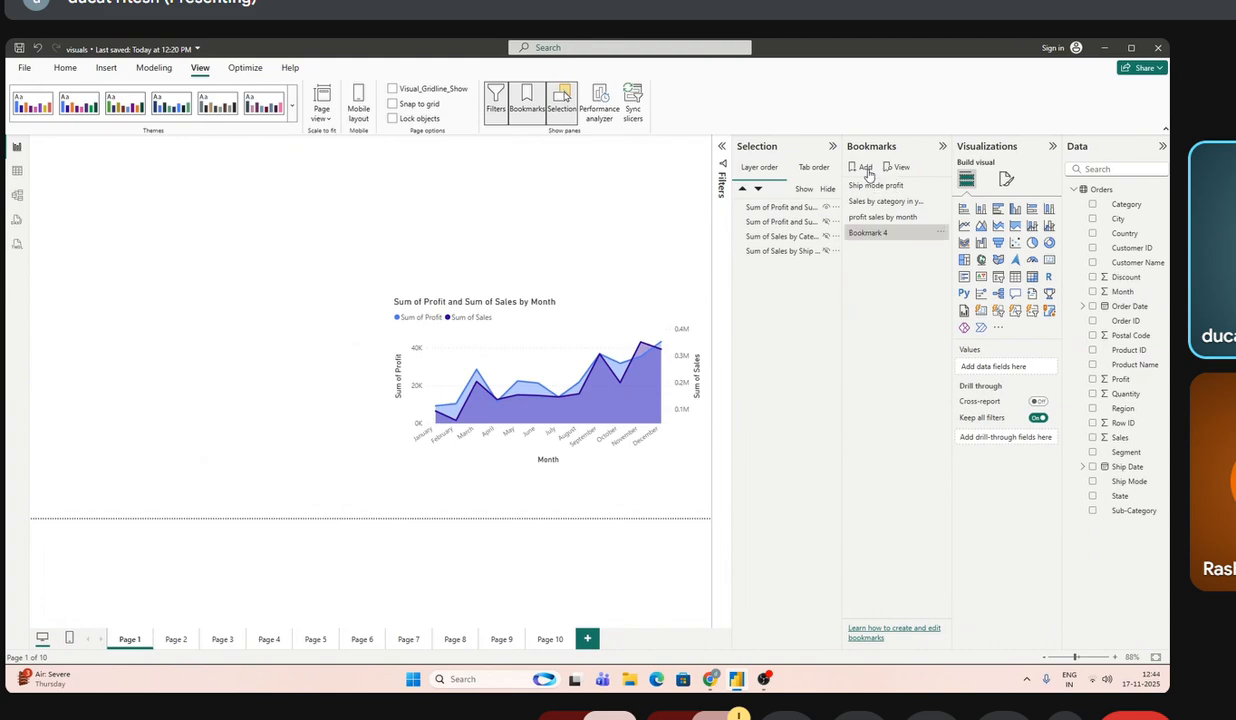
right_click(889, 237)
click(880, 247)
key(BackSpace)
key(BackSpace)
key(BackSpace)
key(BackSpace)
key(BackSpace)
key(BackSpace)
key(BackSpace)
key(BackSpace)
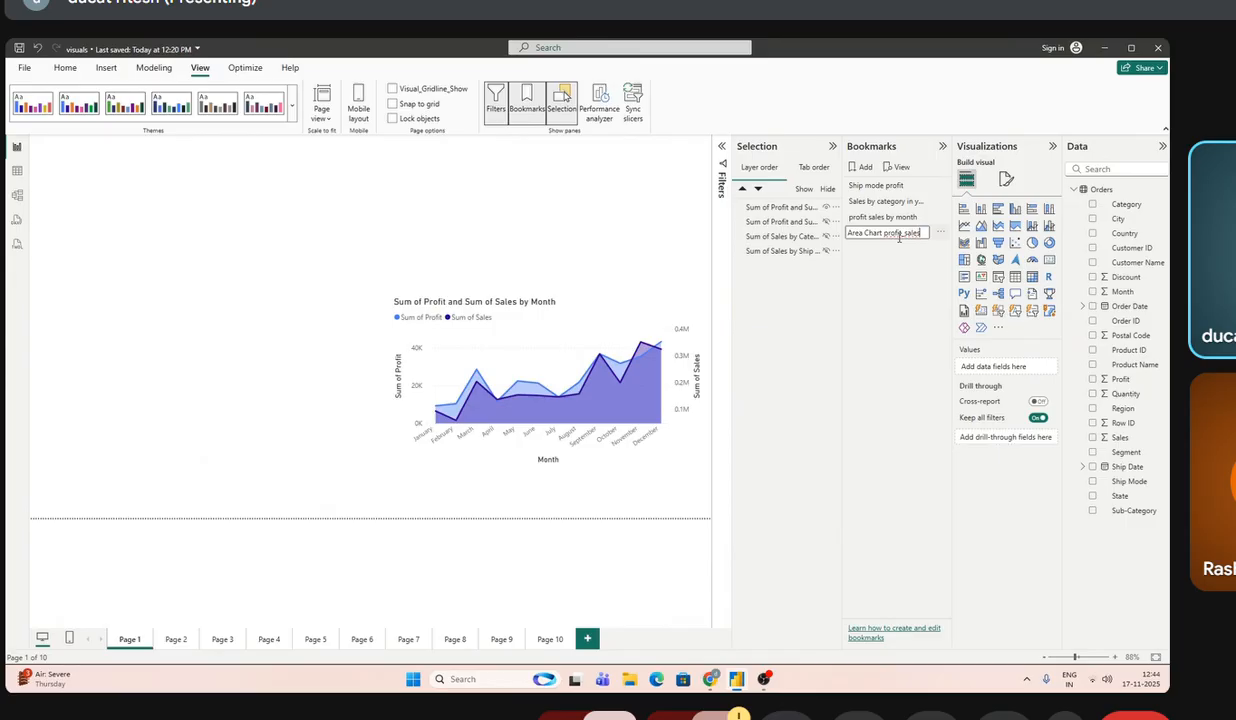
key(Return)
click(899, 236)
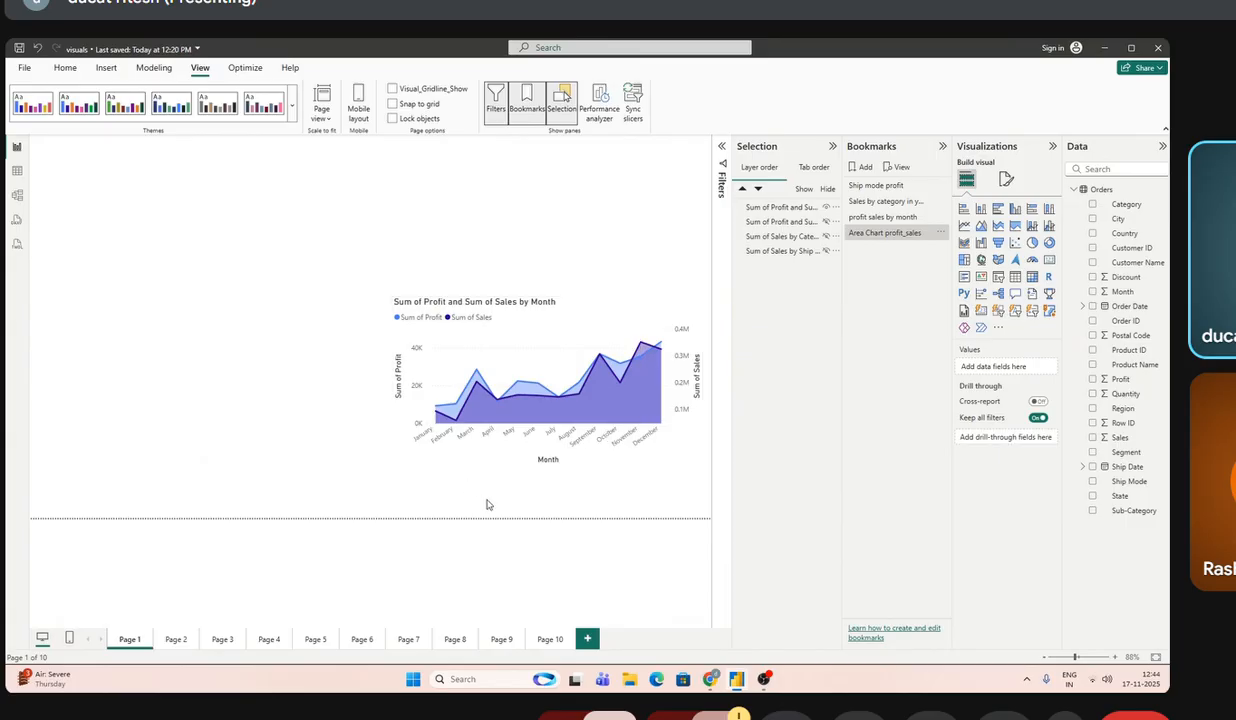
- Play through all four bookmarks in bookmark view, recheck "Sales by category in years" and leave the view
double_click(876, 186)
click(904, 343)
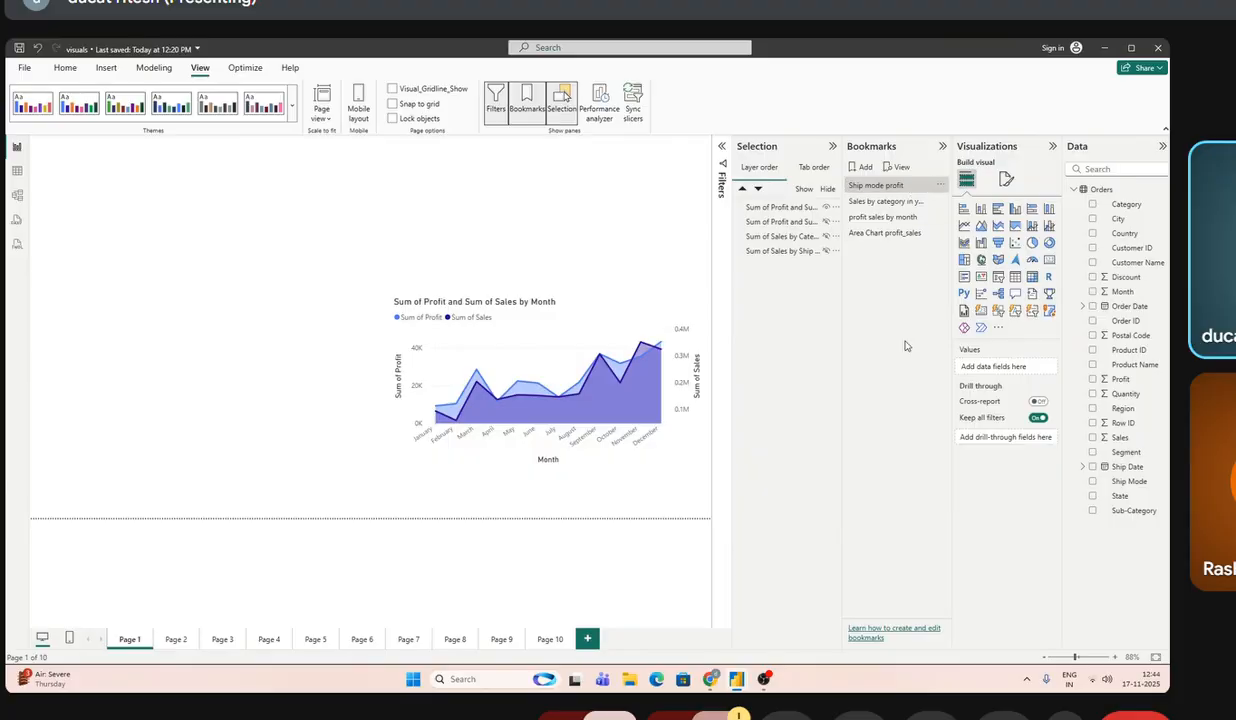
click(893, 168)
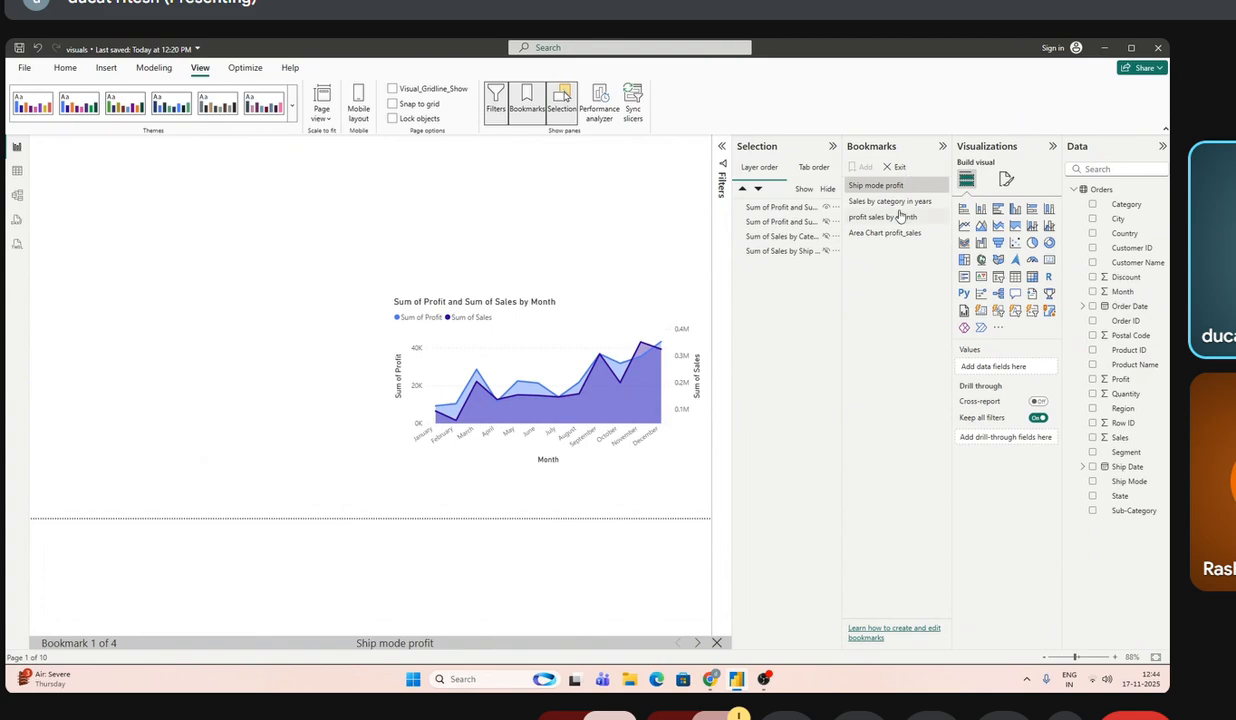
click(897, 205)
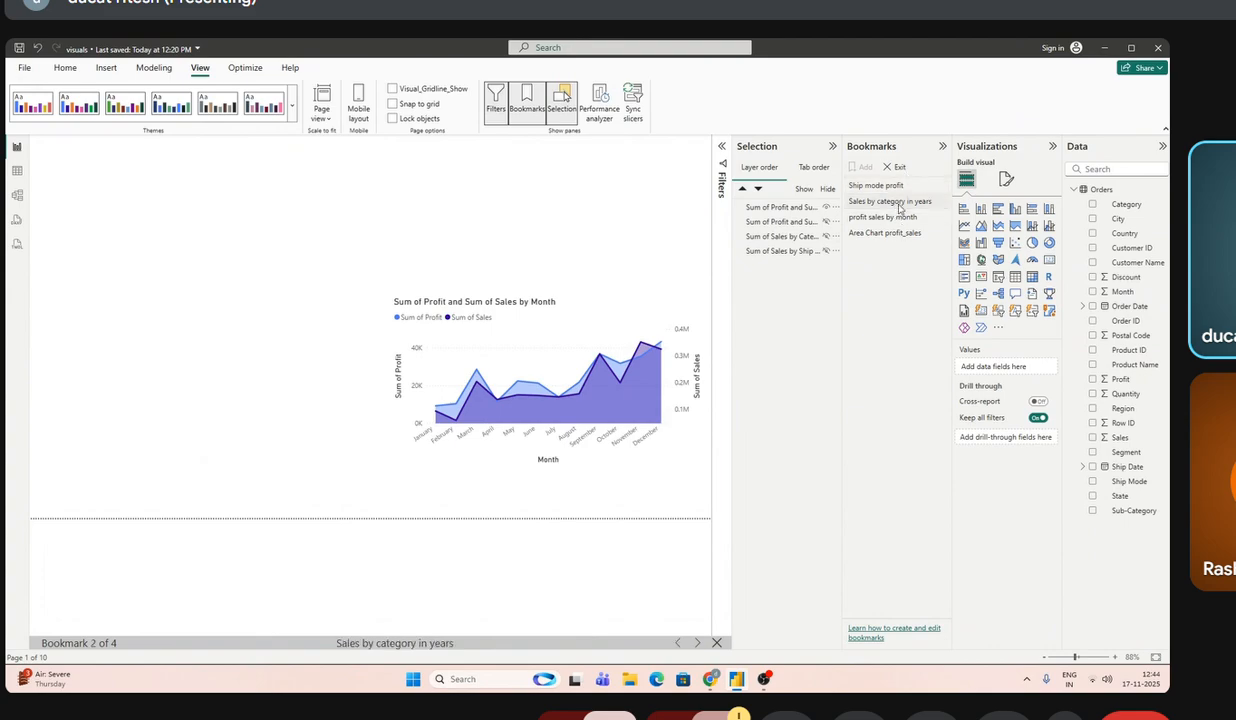
click(882, 218)
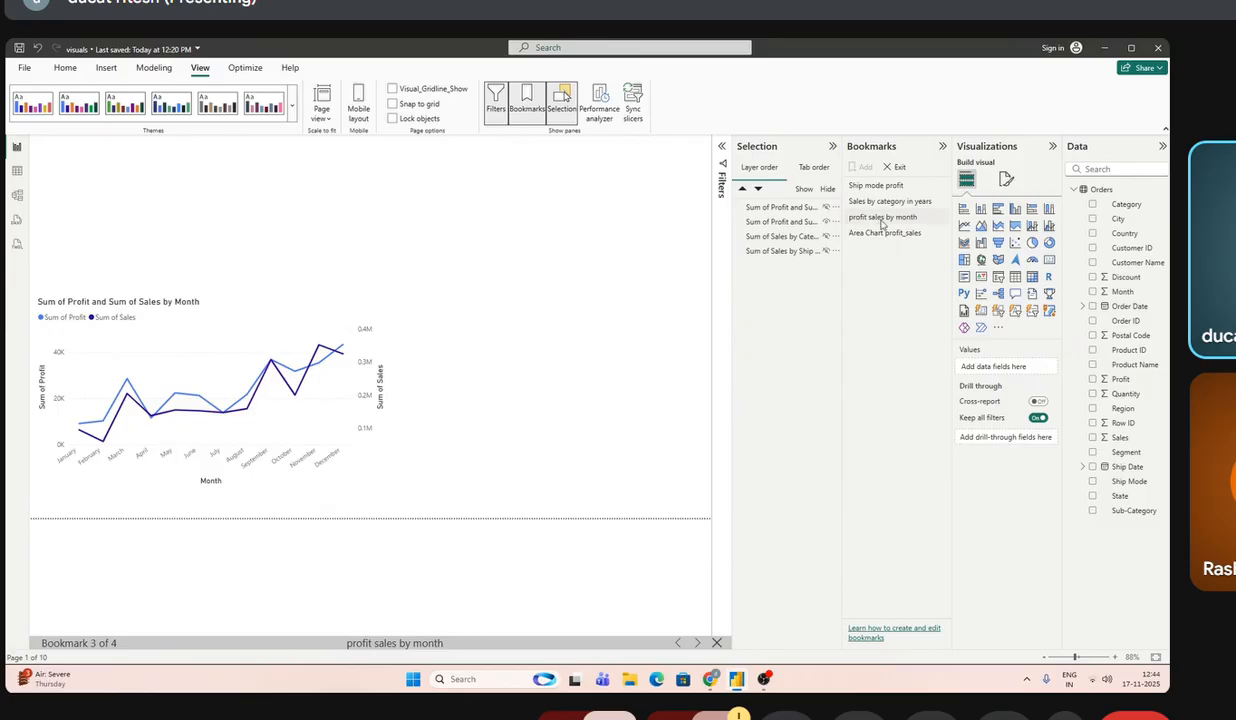
click(880, 234)
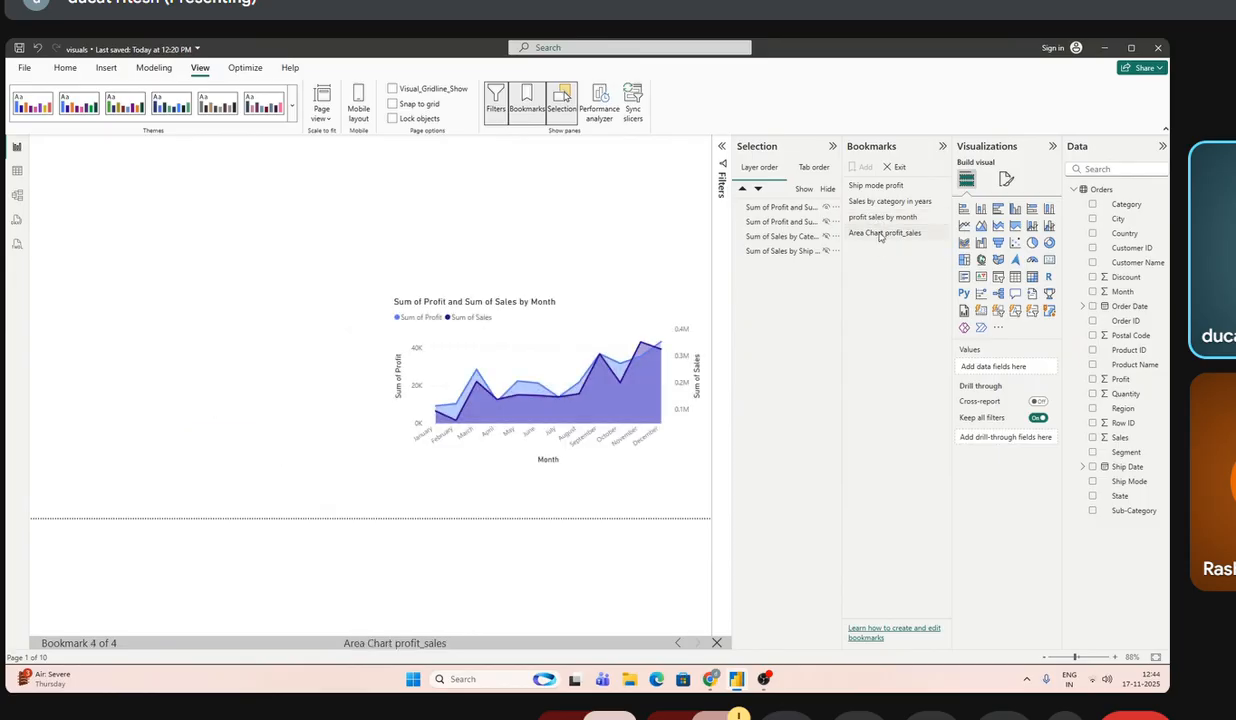
click(886, 203)
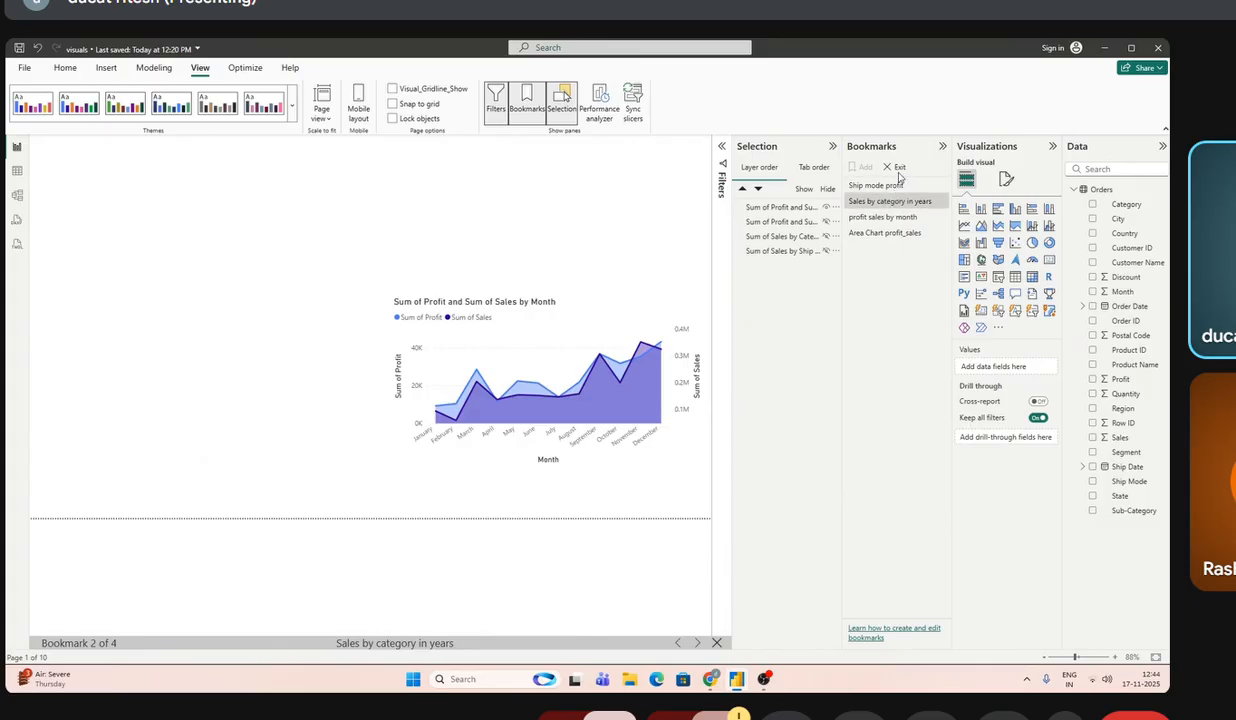
click(897, 168)
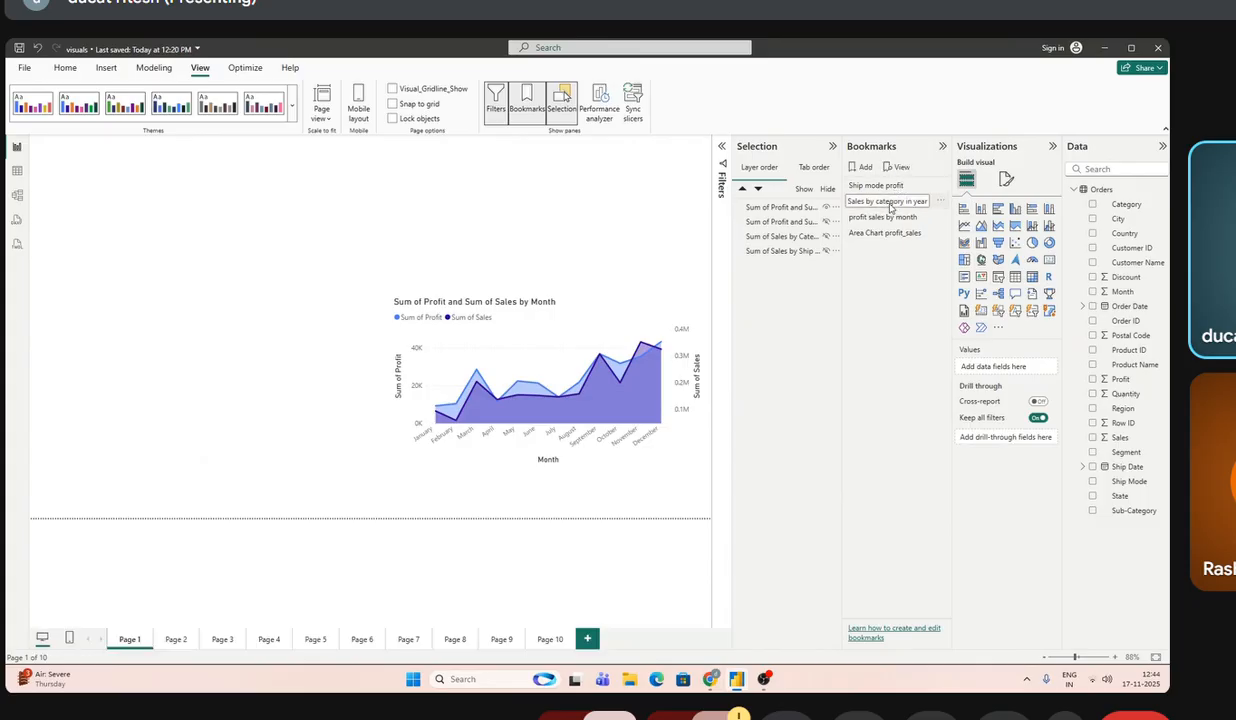
- Recheck the "Ship mode profit", "Sales by category in years" and "profit sales by month" bookmarks in bookmark view
double_click(893, 234)
click(868, 272)
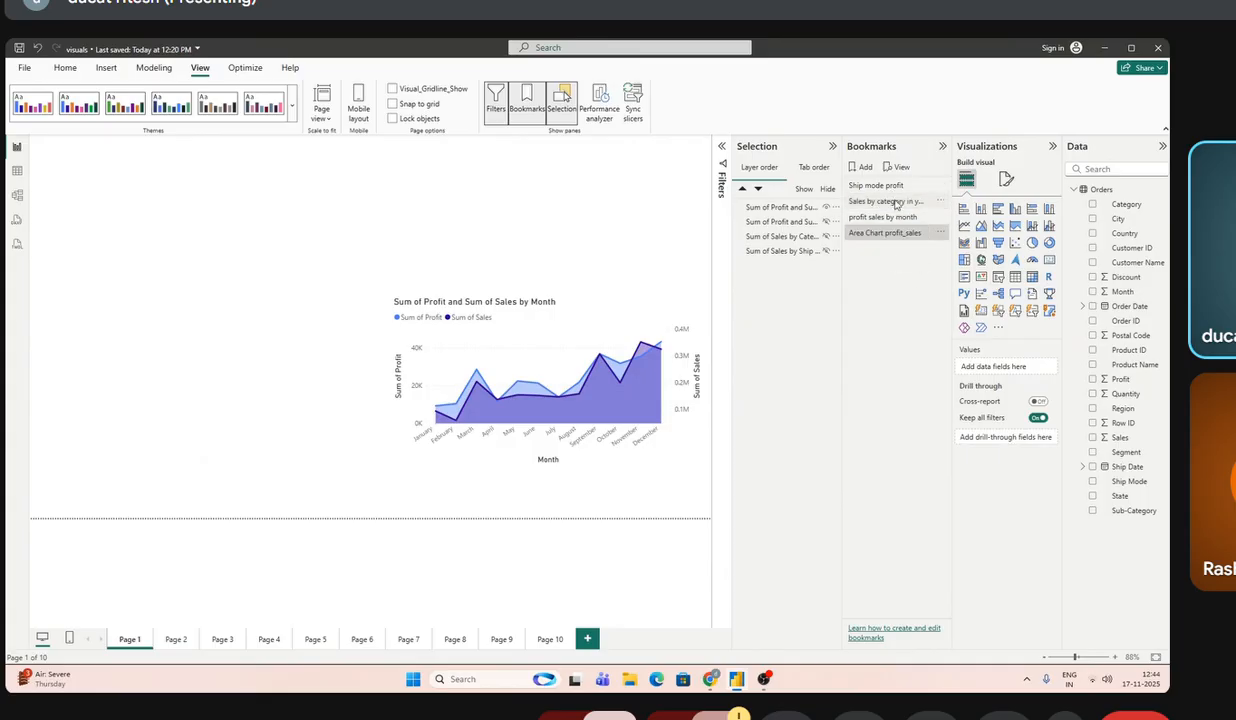
click(895, 167)
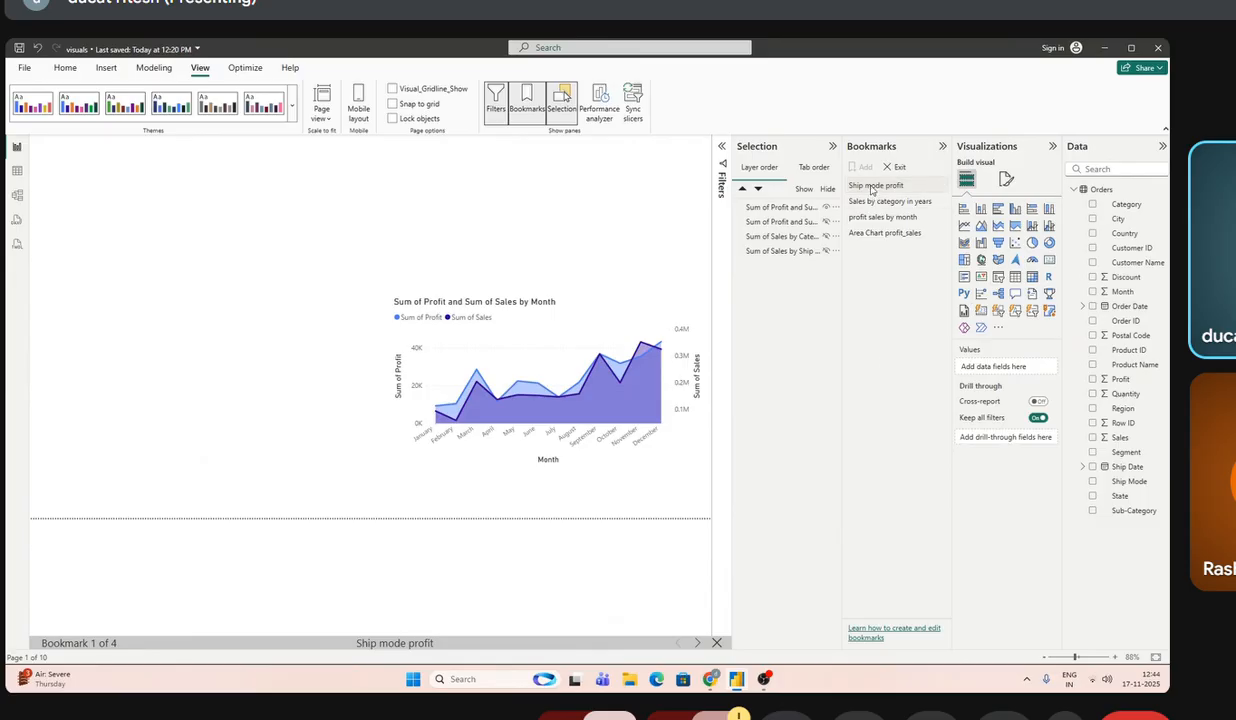
click(874, 201)
click(877, 217)
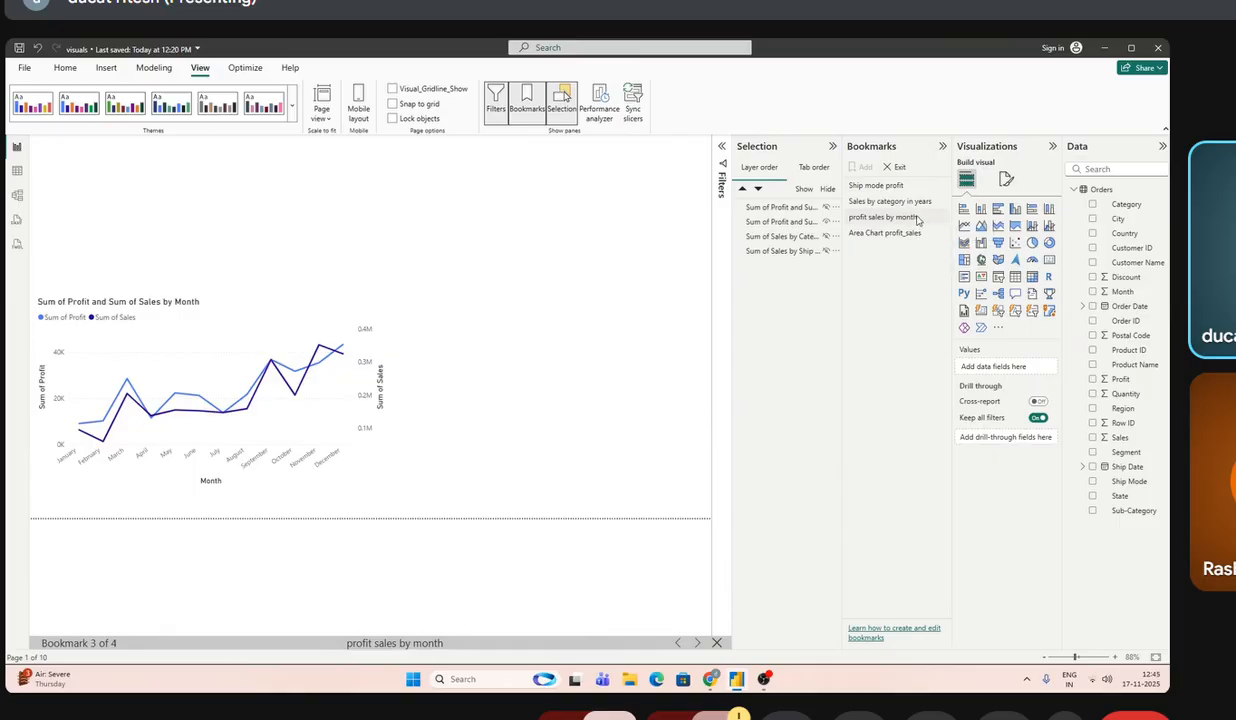
click(890, 167)
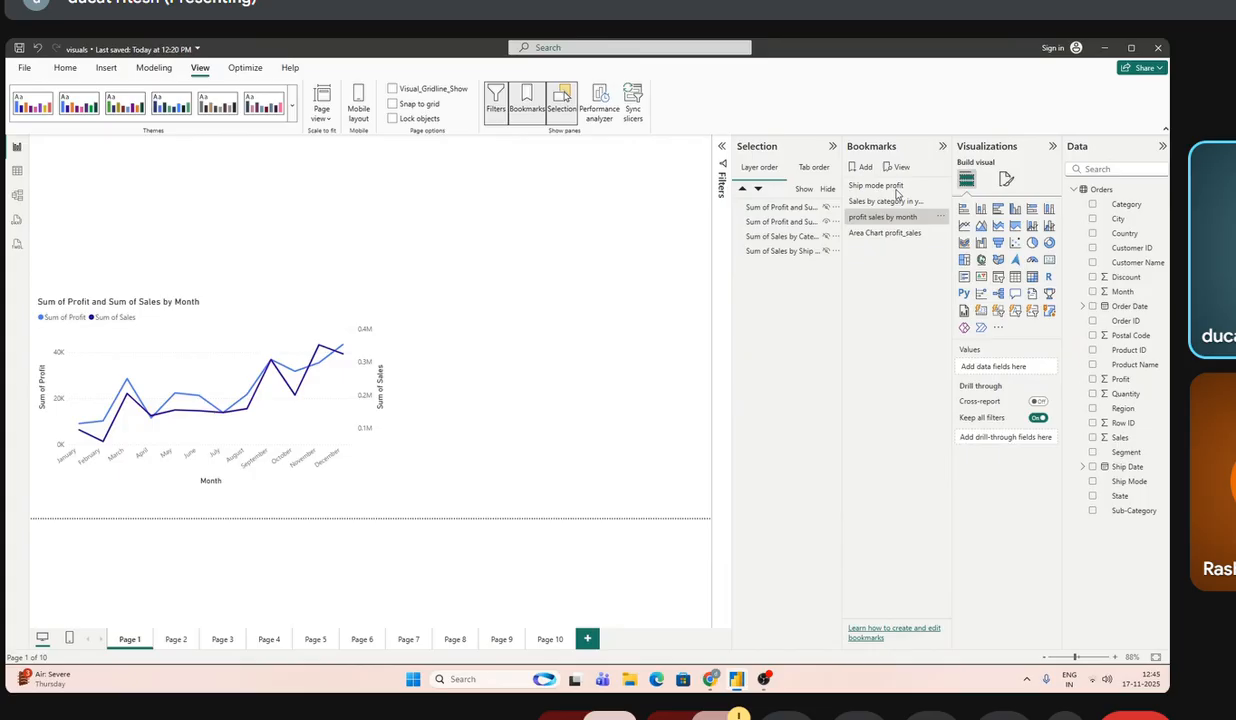
- Check the "profit sales by month" bookmark's options and set the "Sales by category in years" and "Ship mode profit" bookmarks to All visuals
click(941, 217)
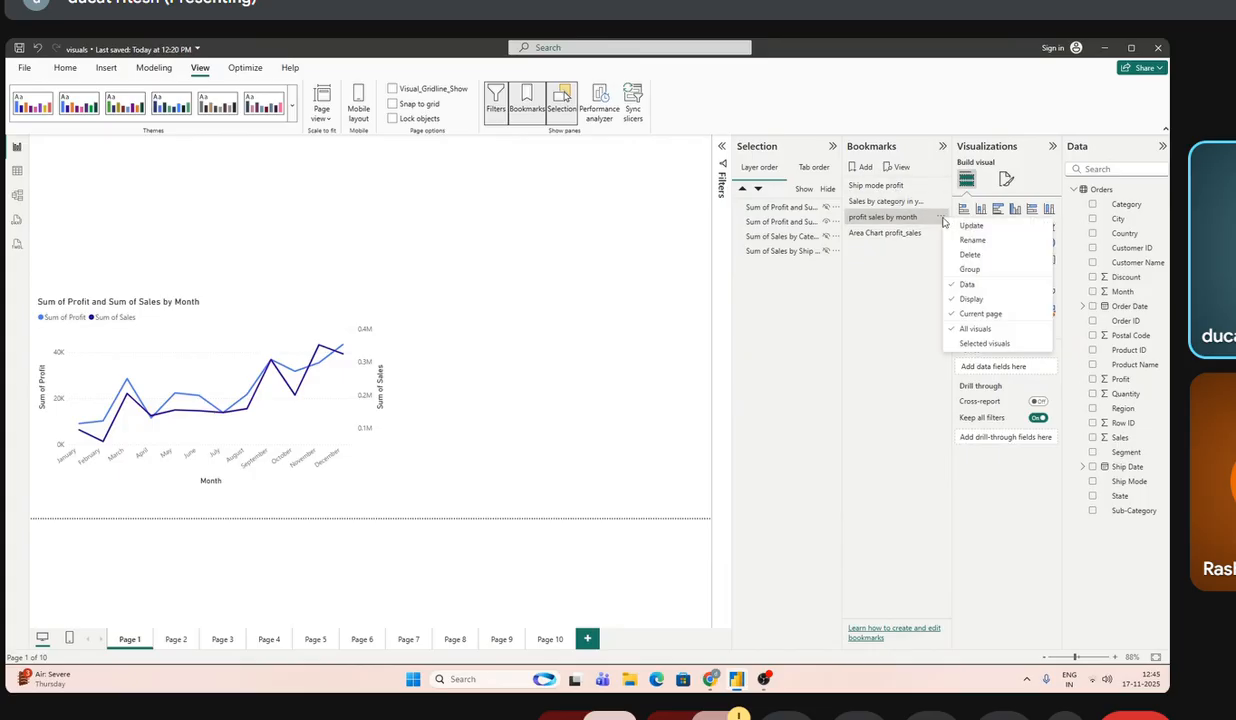
click(860, 290)
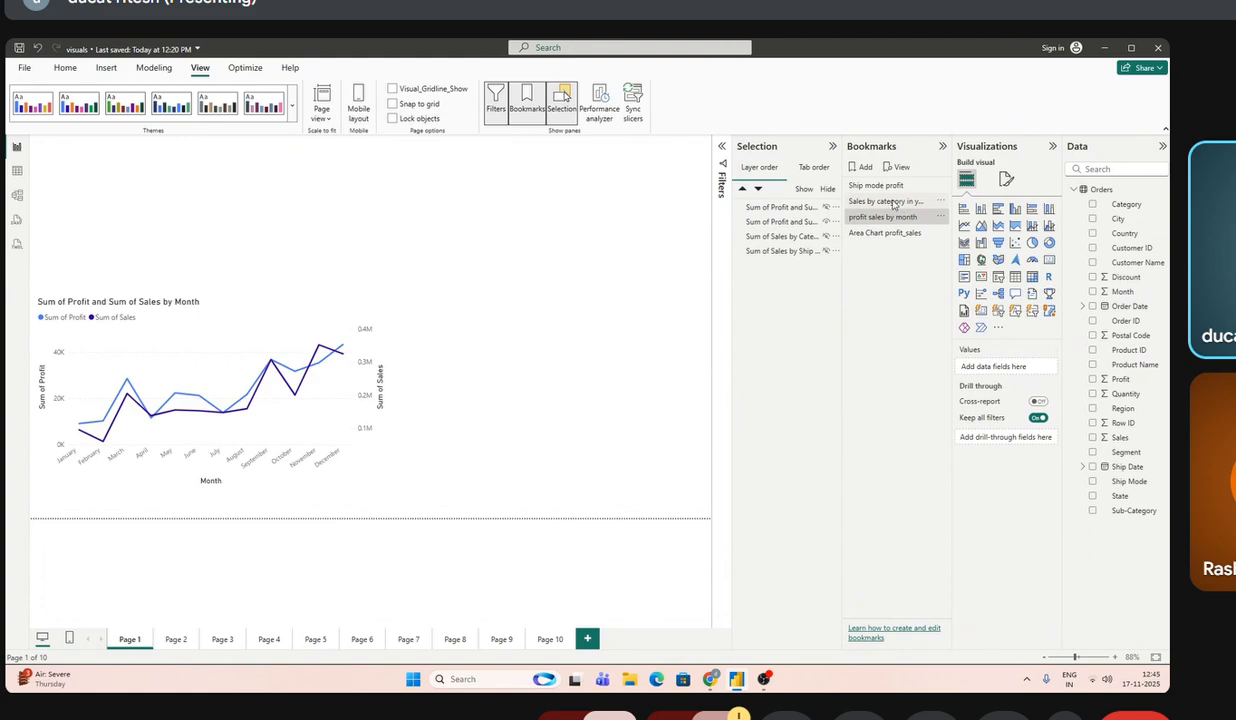
click(941, 203)
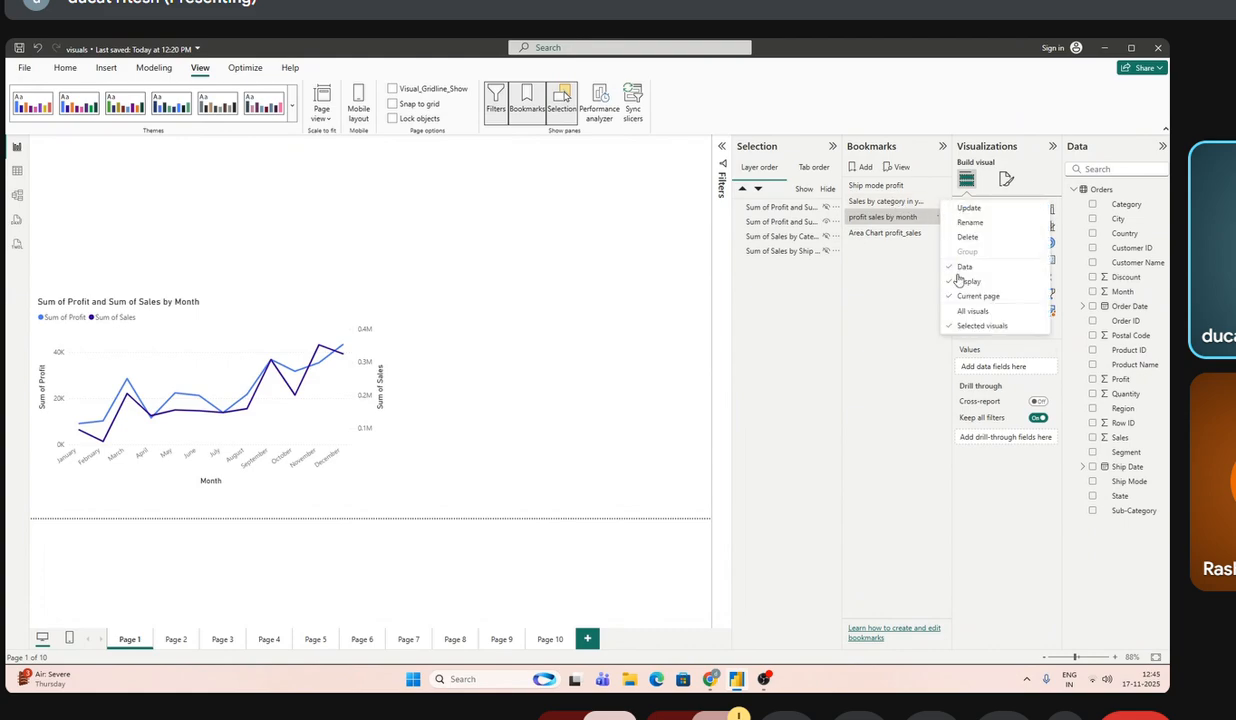
click(963, 316)
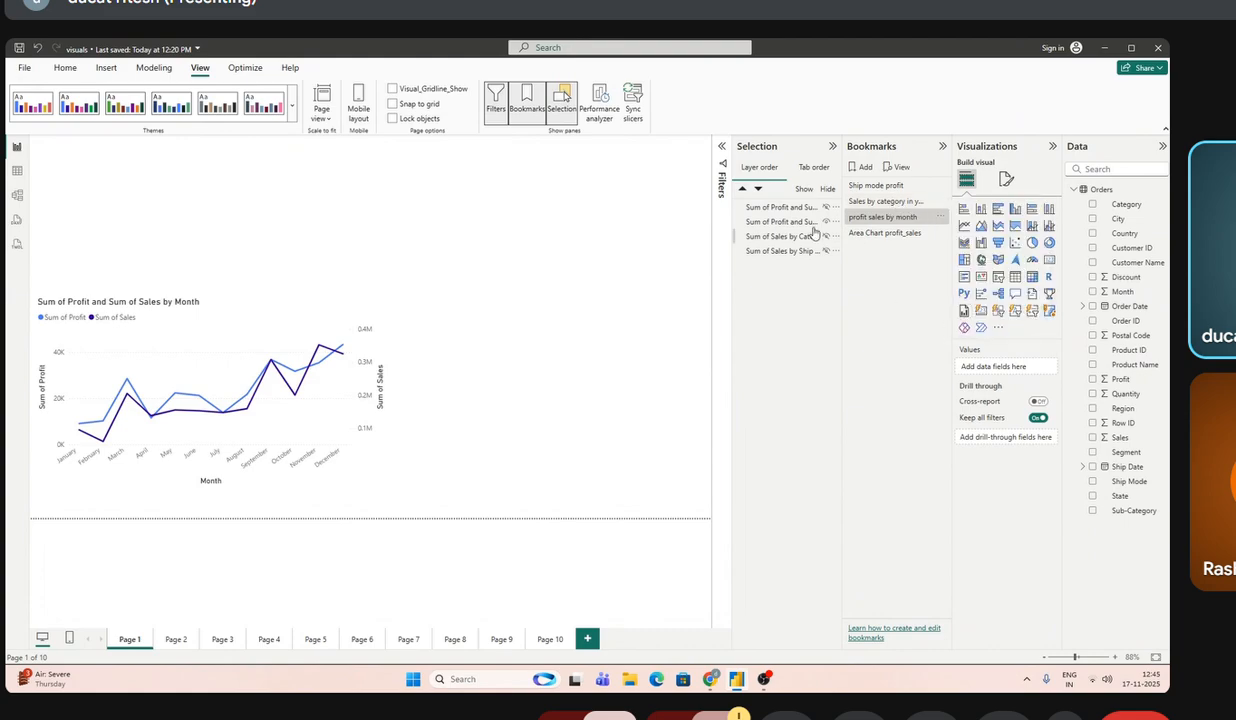
click(940, 186)
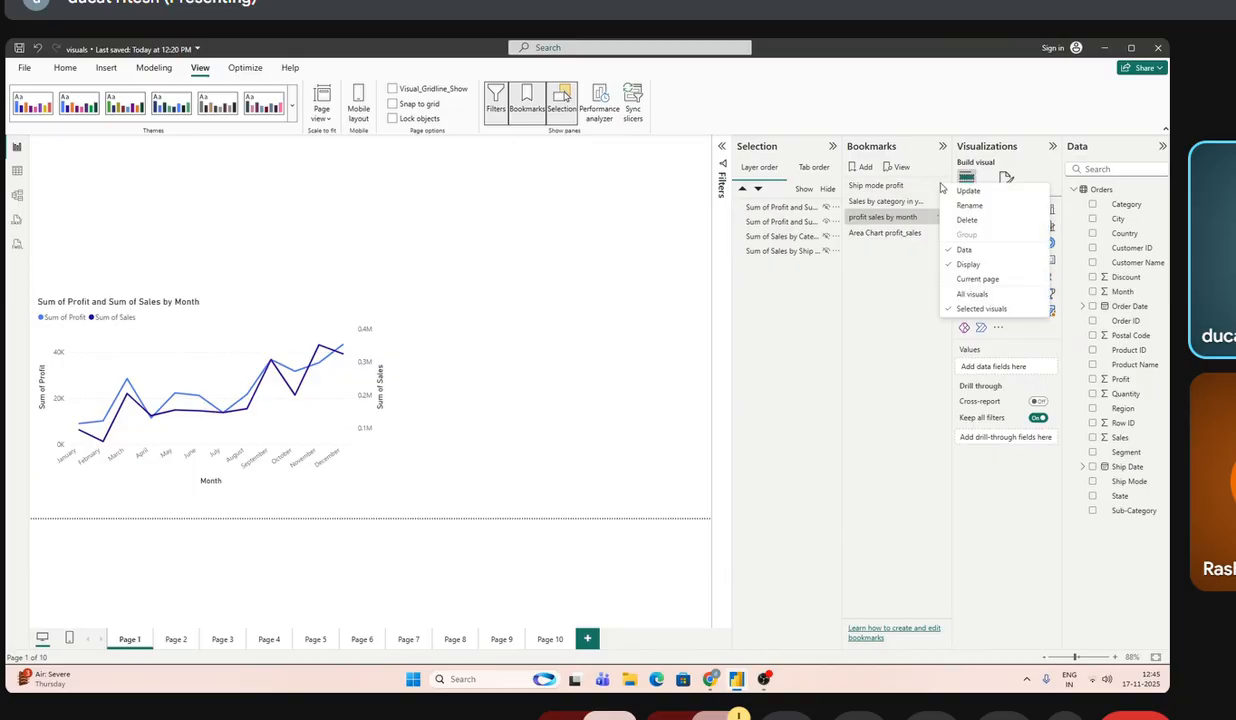
click(960, 295)
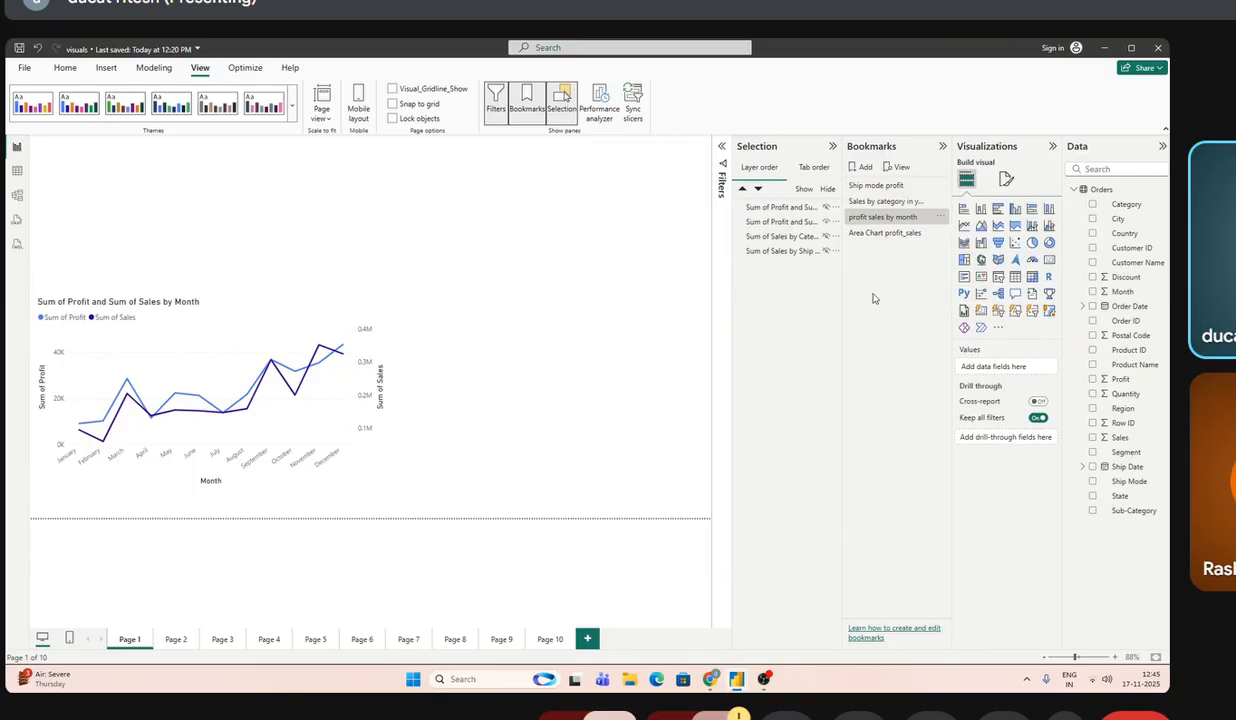
- Test all four bookmarks in order in bookmark view, from "Ship mode profit" to "Area Chart profit_sales", and exit
click(897, 168)
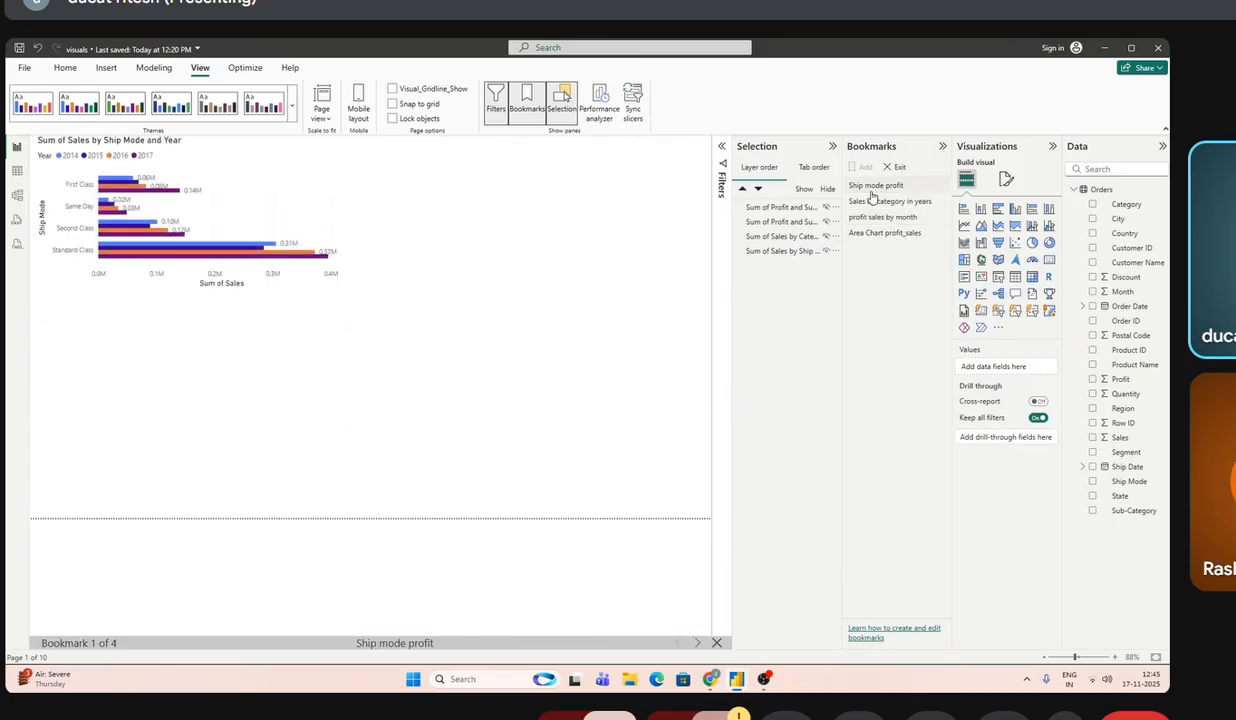
click(873, 200)
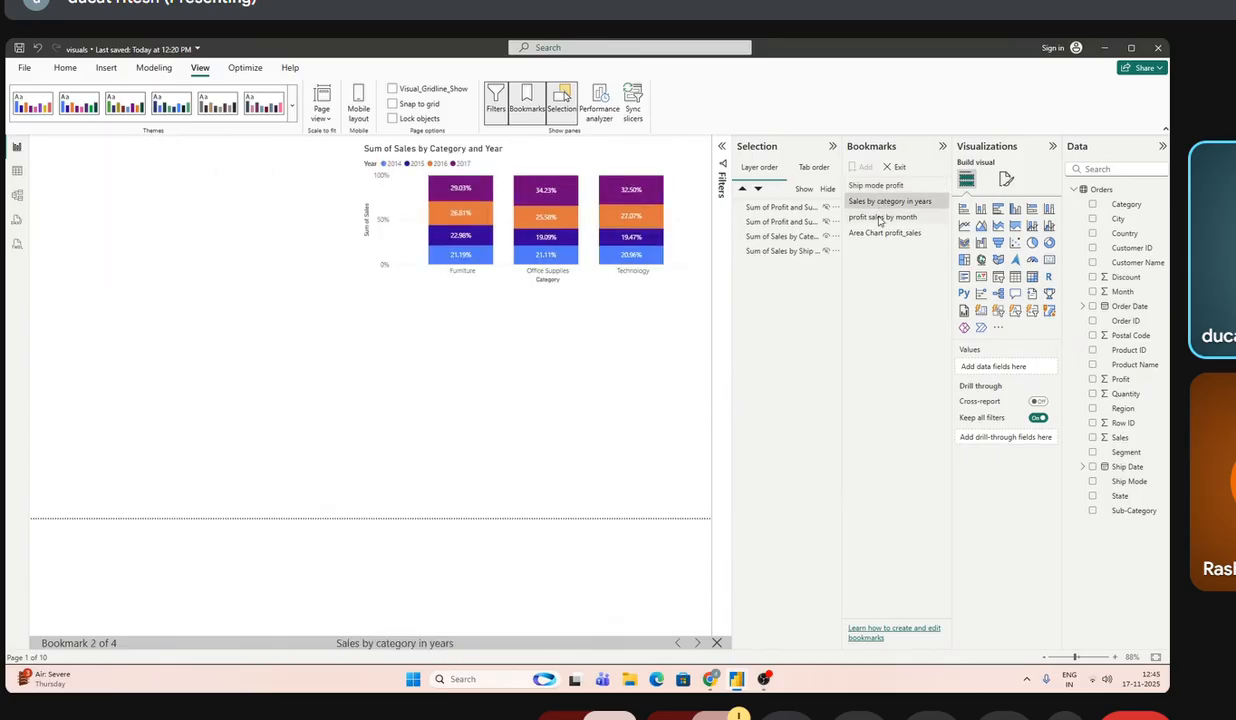
click(880, 218)
click(876, 232)
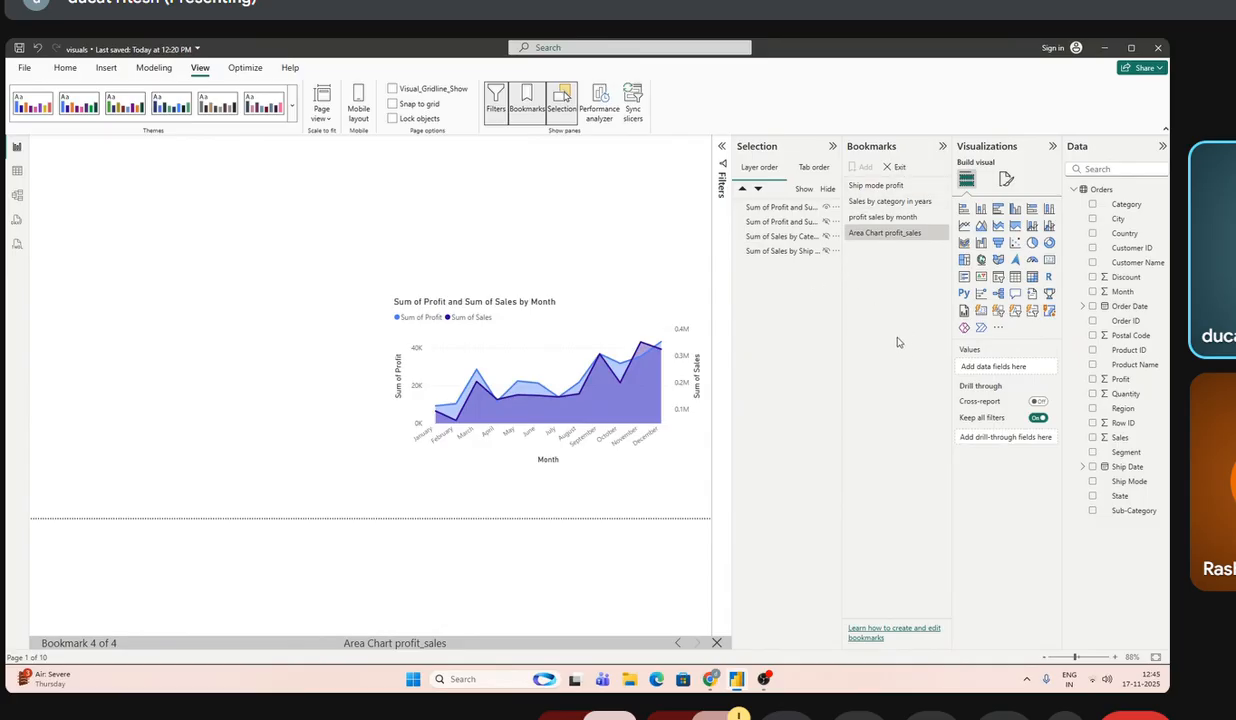
click(898, 168)
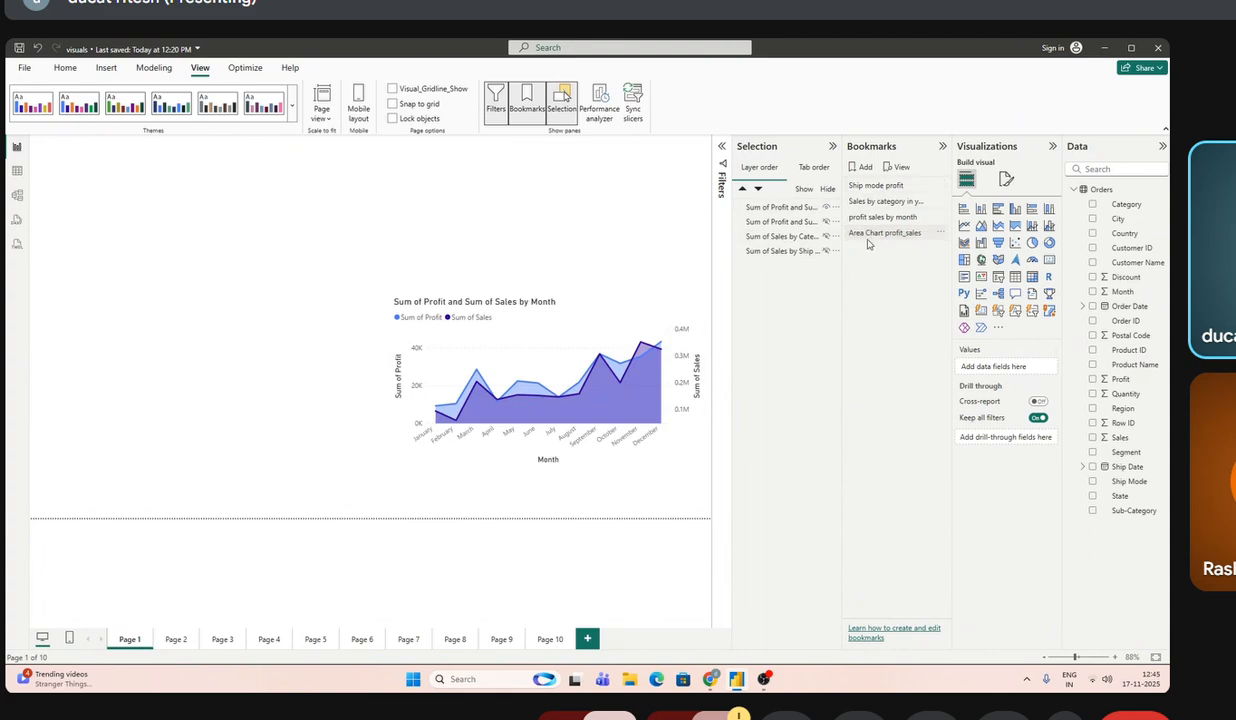
- Switch between the Ship Mode, monthly line, area chart and Category bookmarks outside bookmark view to compare their visuals
click(880, 187)
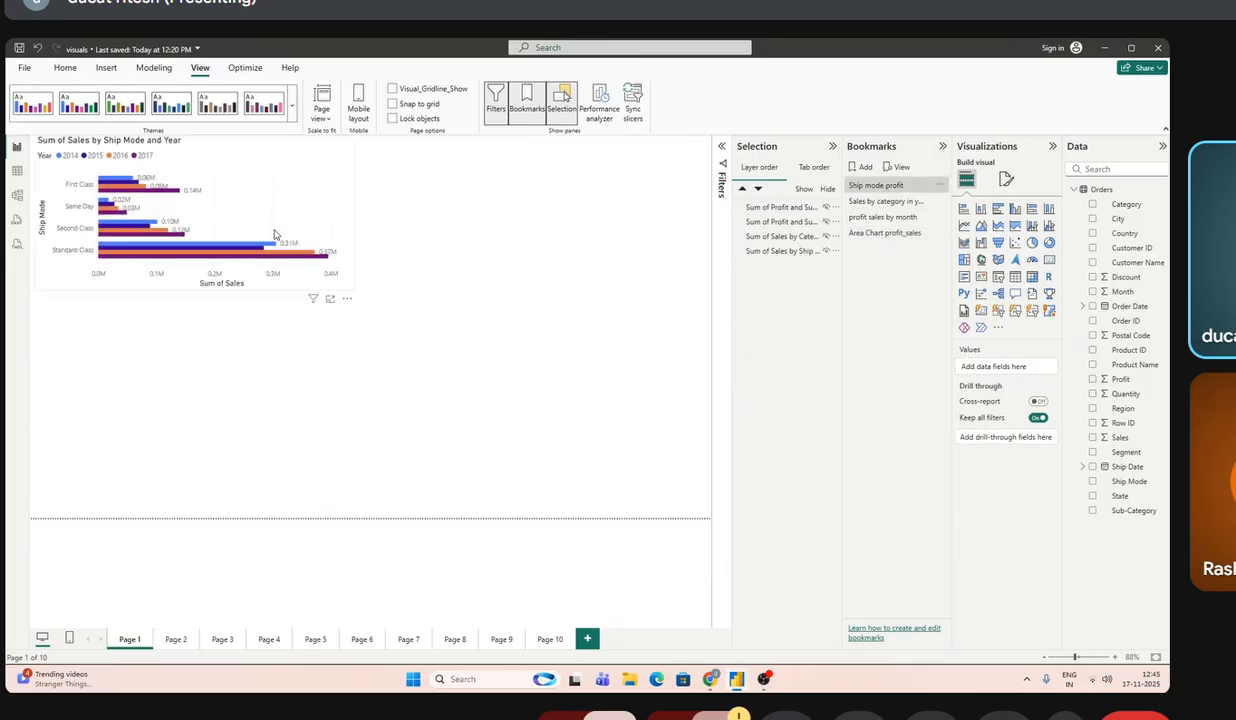
click(869, 219)
click(884, 233)
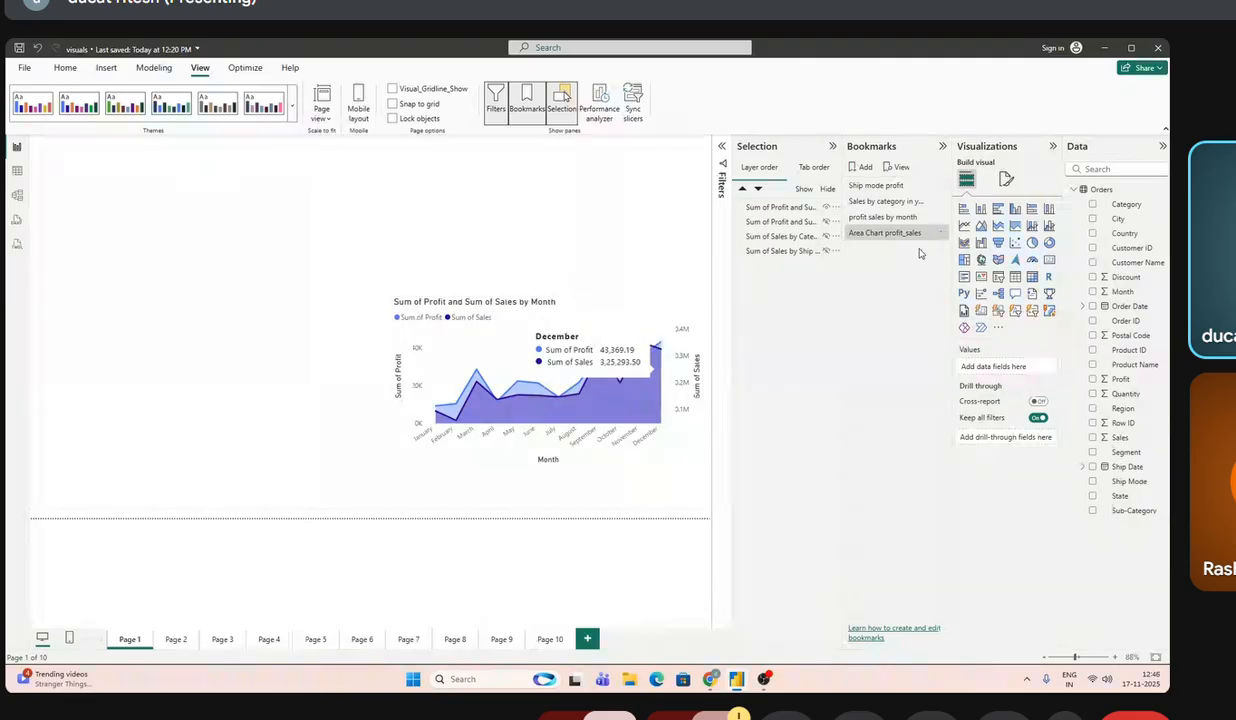
click(872, 217)
click(876, 202)
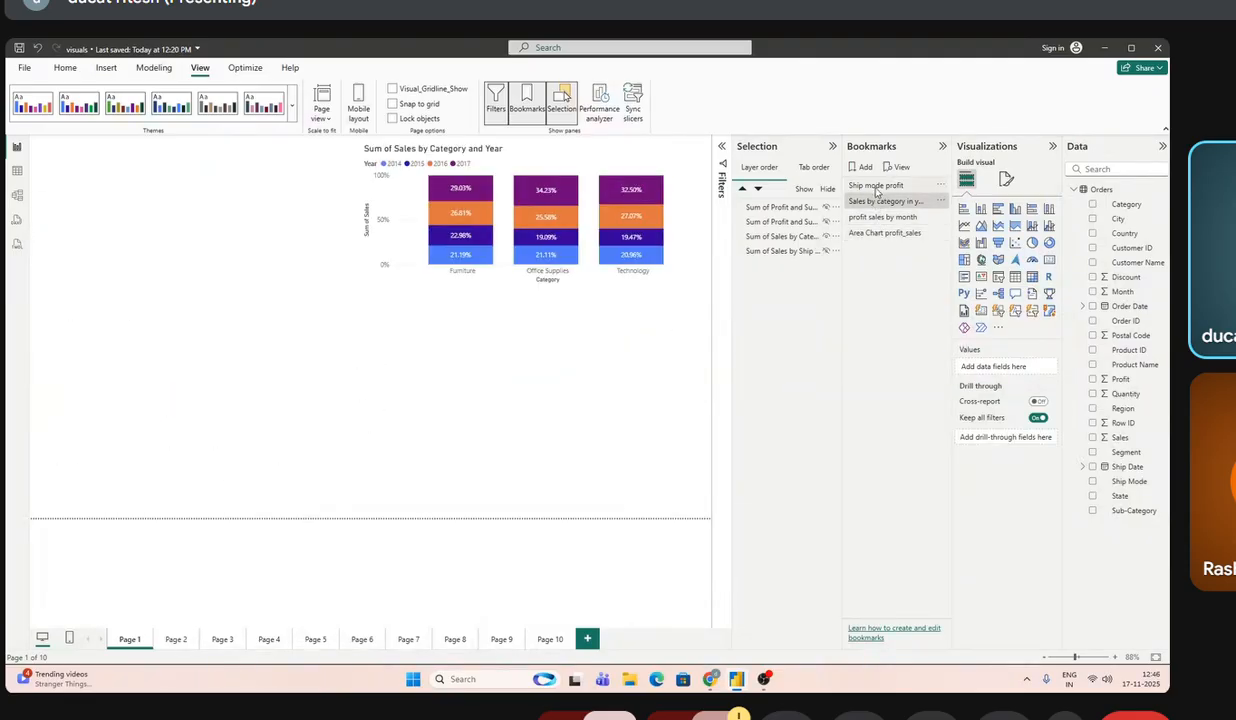
- Apply the "Ship mode profit" bookmark and enlarge the Ship Mode bar chart to fill the page canvas
click(876, 185)
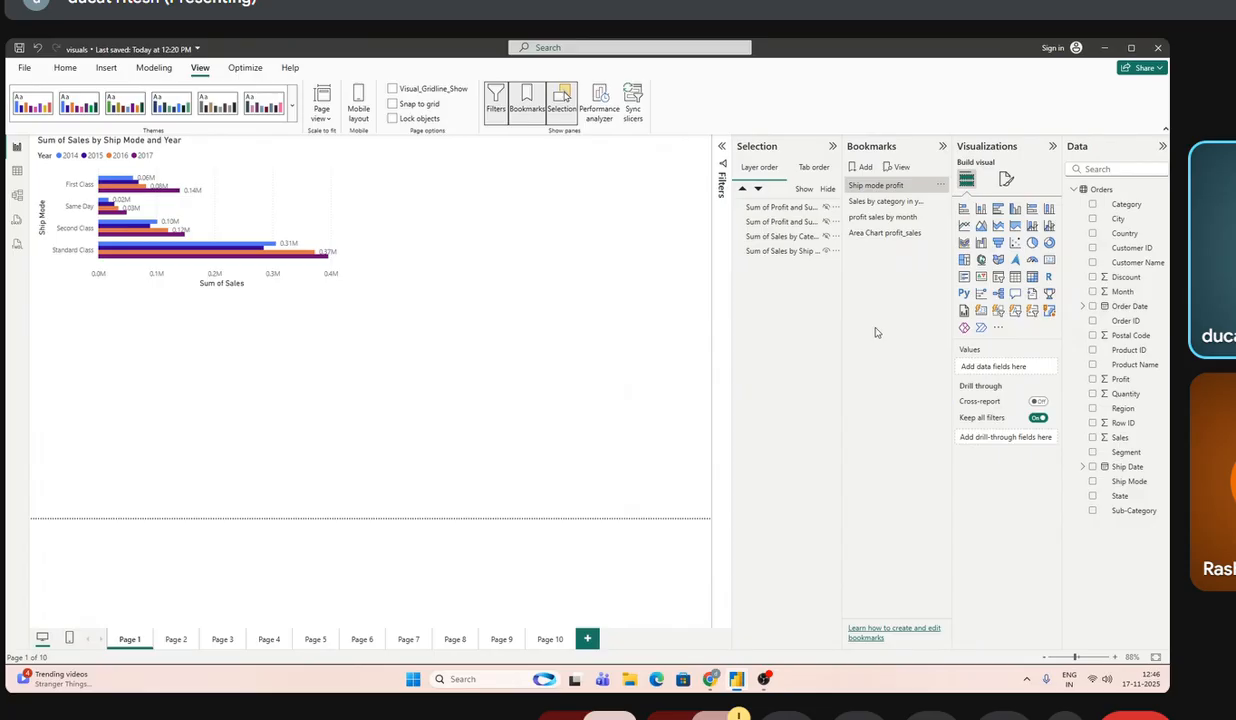
click(251, 156)
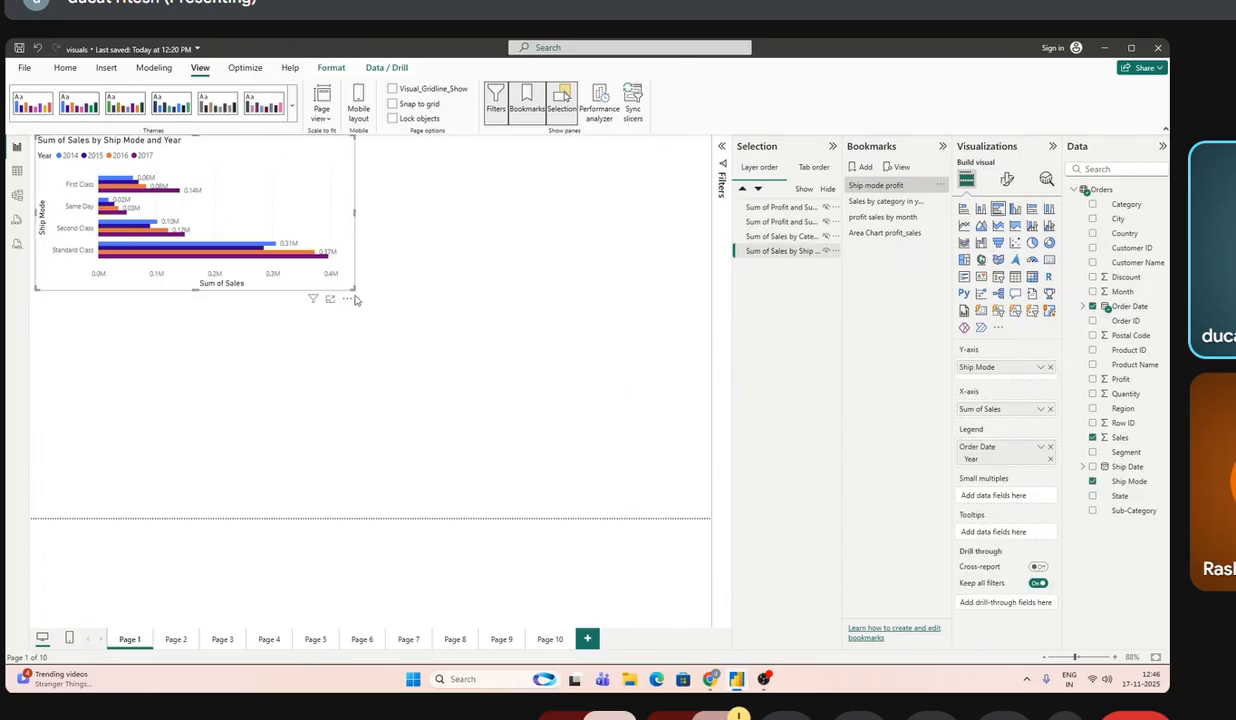
drag(352, 288, 706, 508)
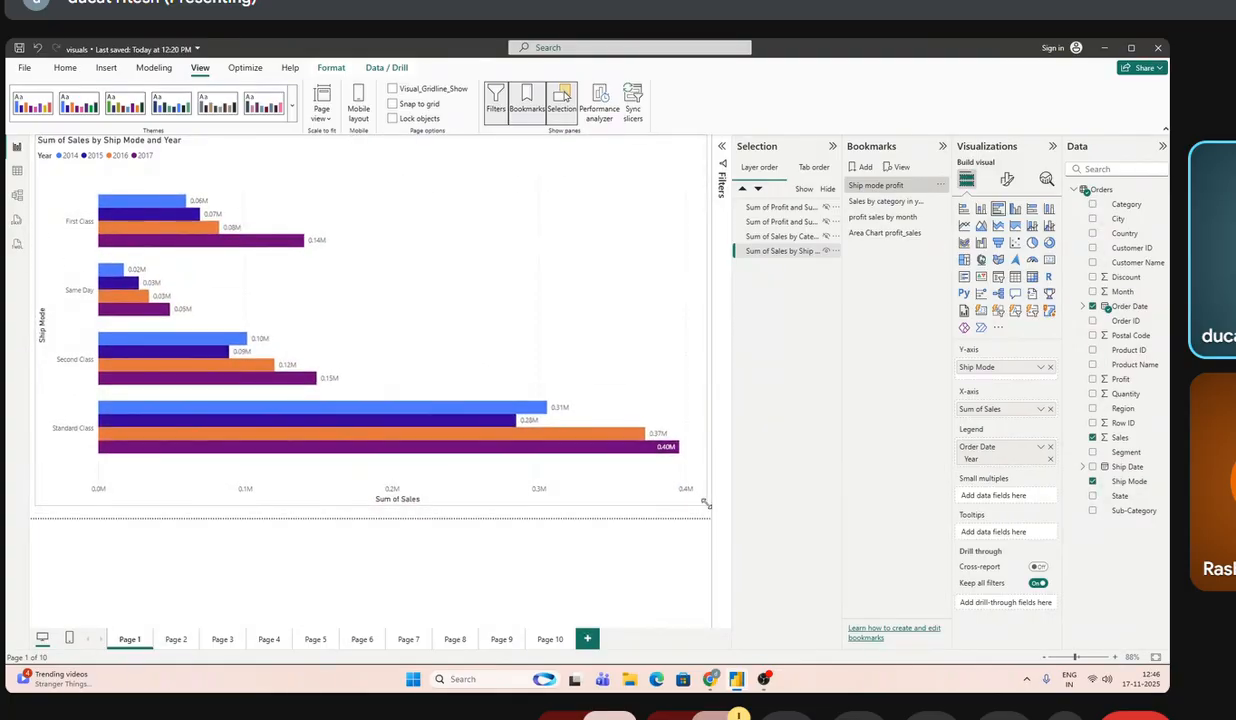
- Apply the "Sales by category in years" bookmark and enlarge the Category stacked column chart to fill the page canvas
click(873, 204)
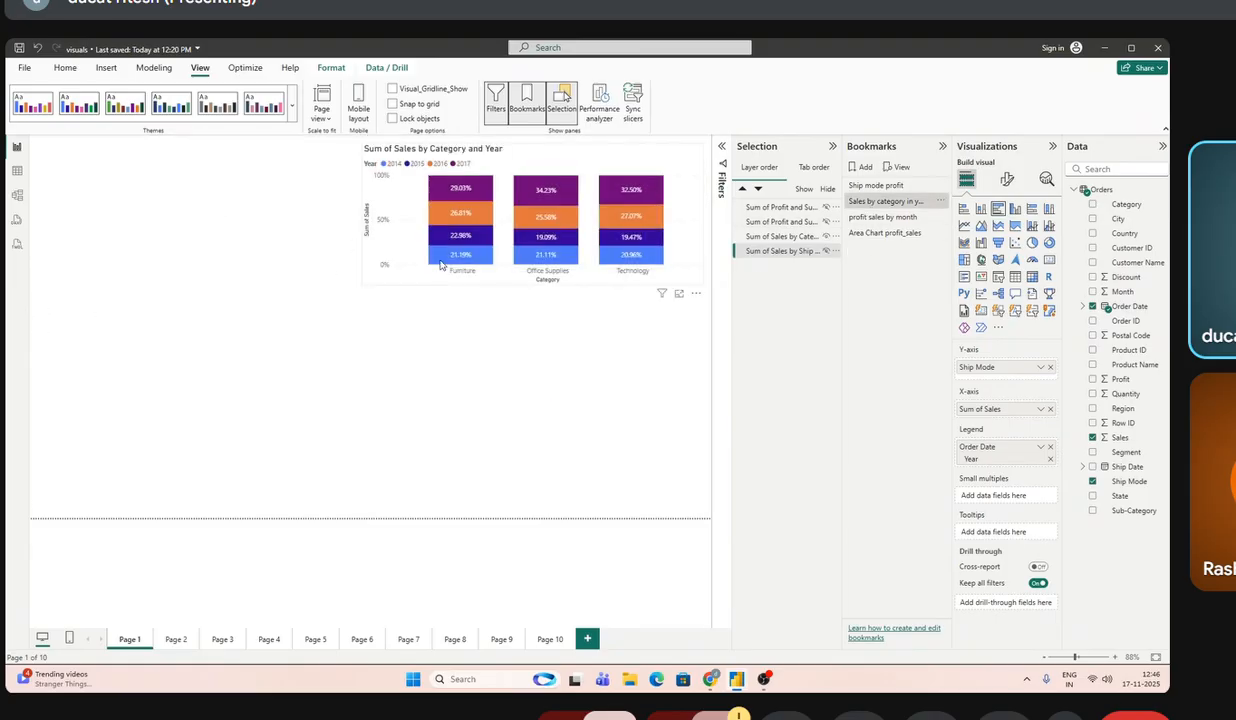
drag(367, 286, 43, 515)
click(36, 511)
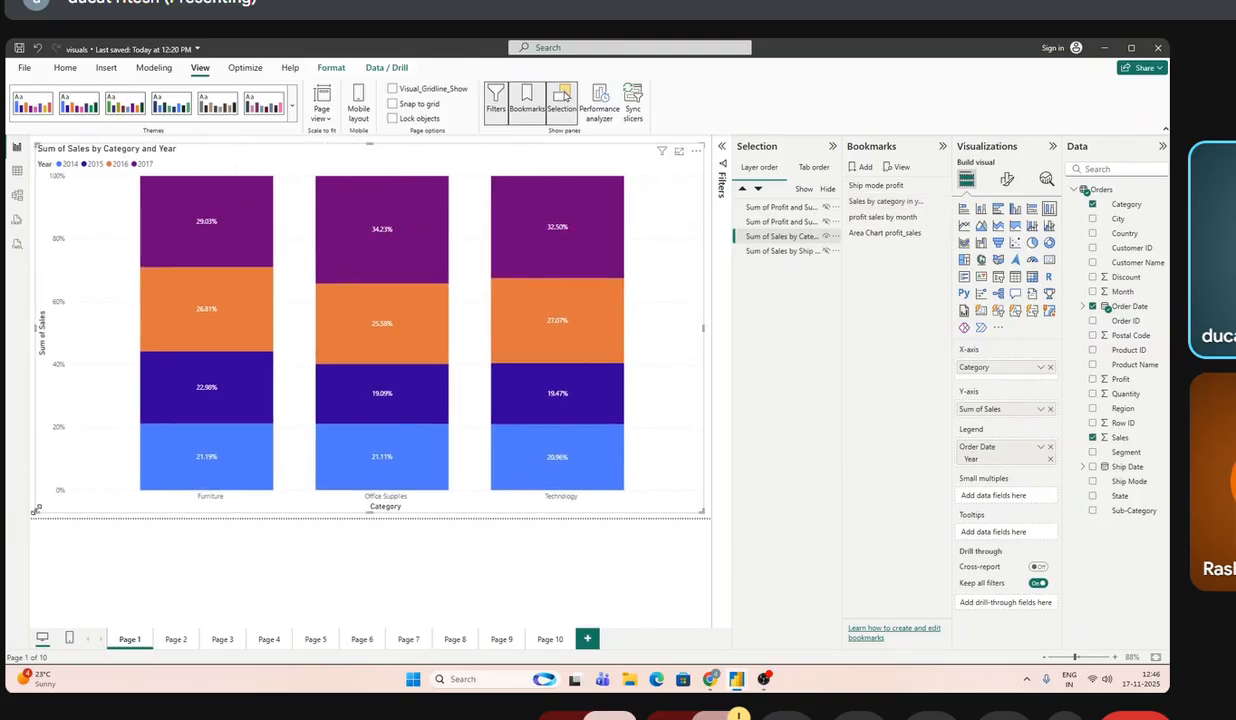
- Apply the "profit sales by month" bookmark and enlarge the line chart across the page, leaving a free strip above it
click(873, 216)
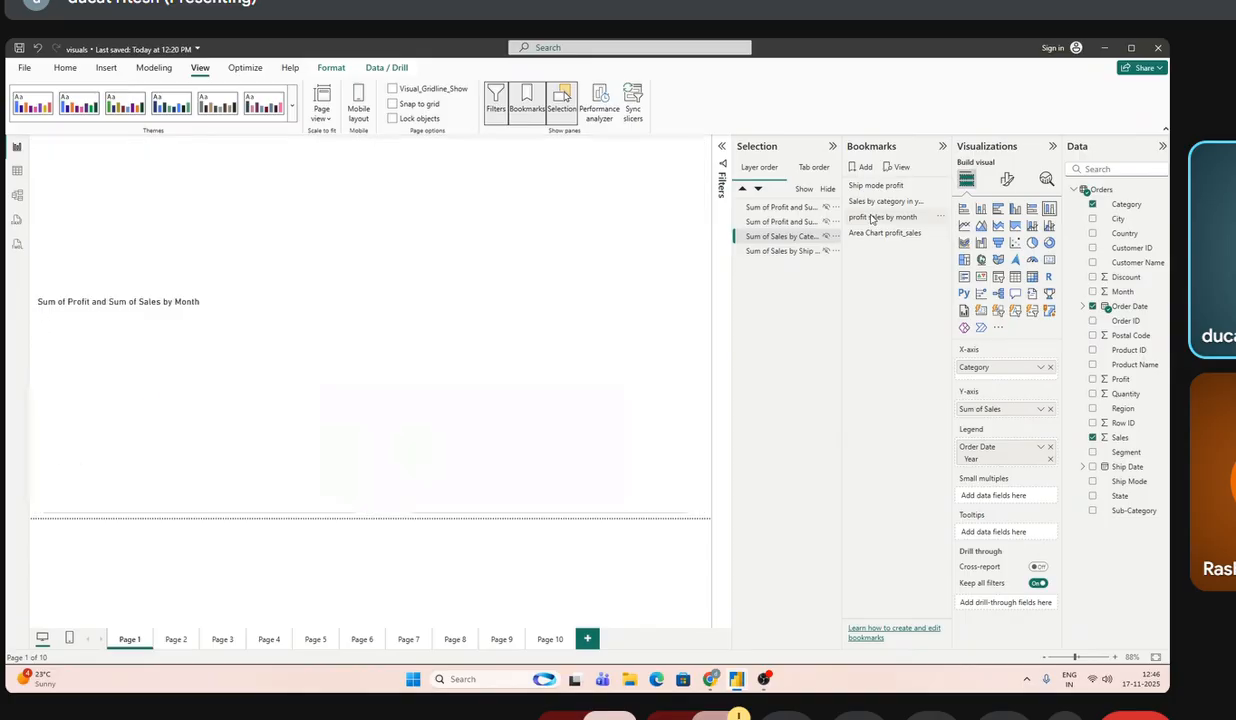
drag(383, 297, 697, 154)
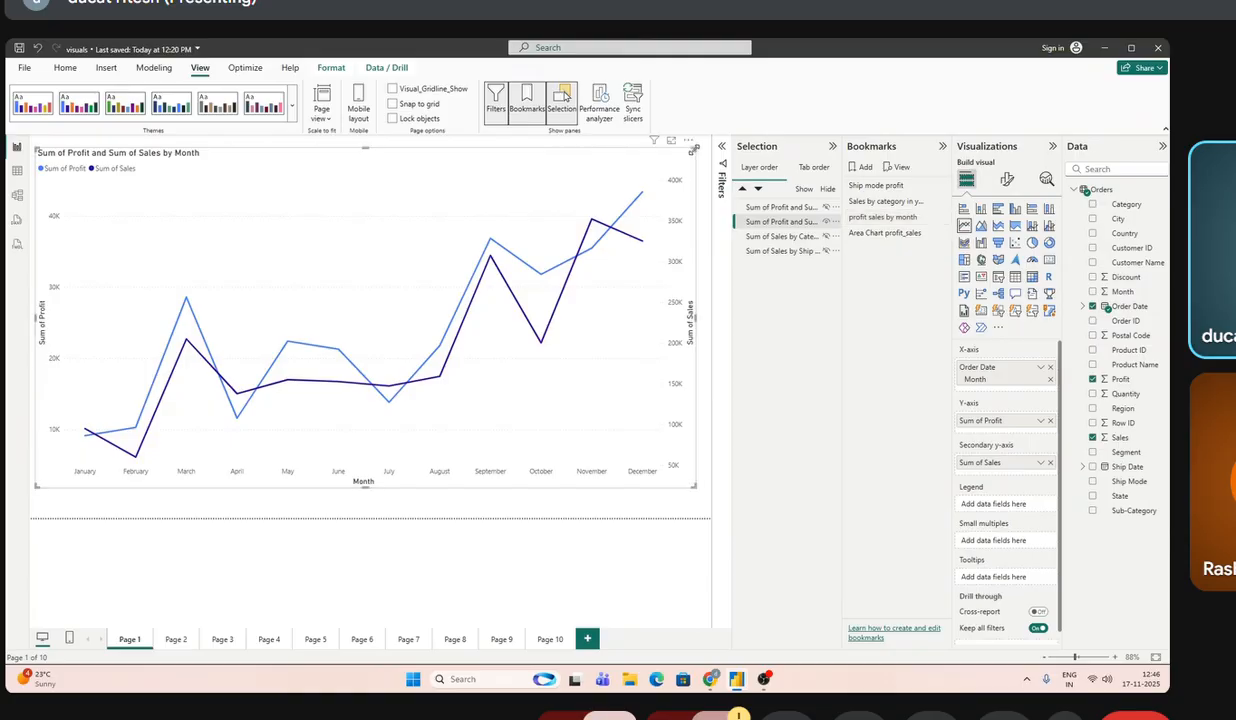
drag(357, 144, 363, 178)
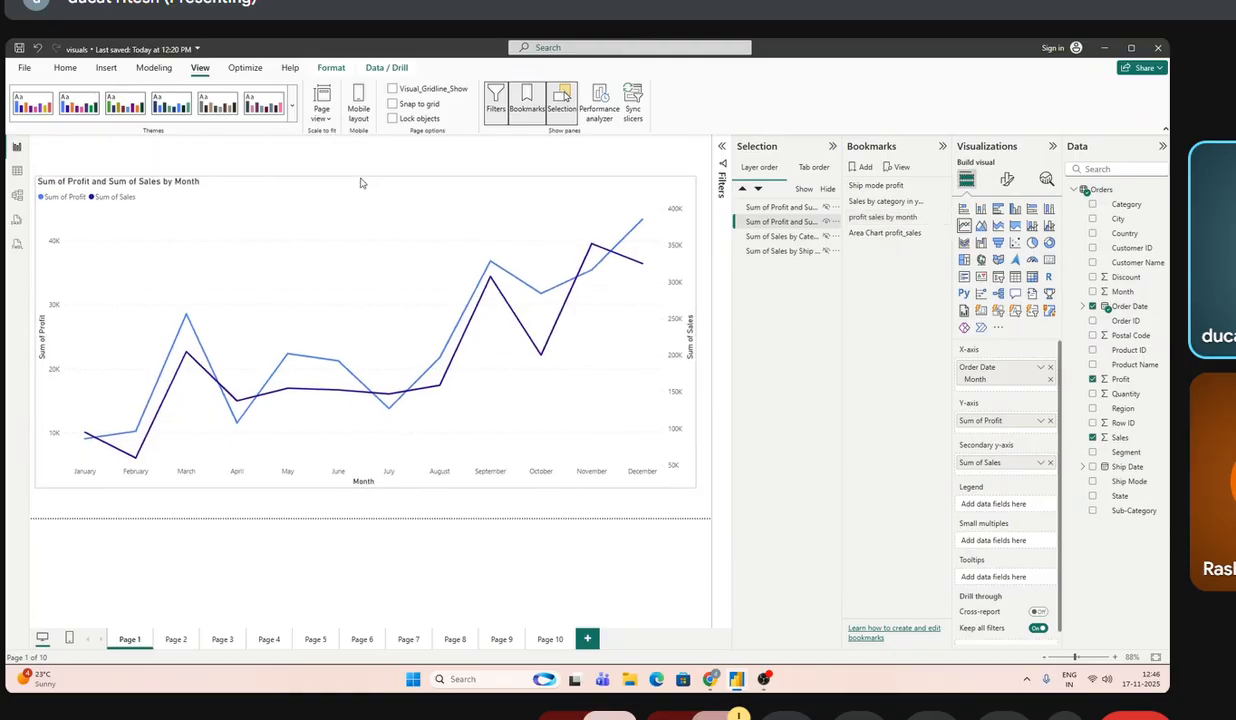
- Lower the top edges of the Category and Ship Mode charts under their bookmarks to leave a free strip above each
click(842, 202)
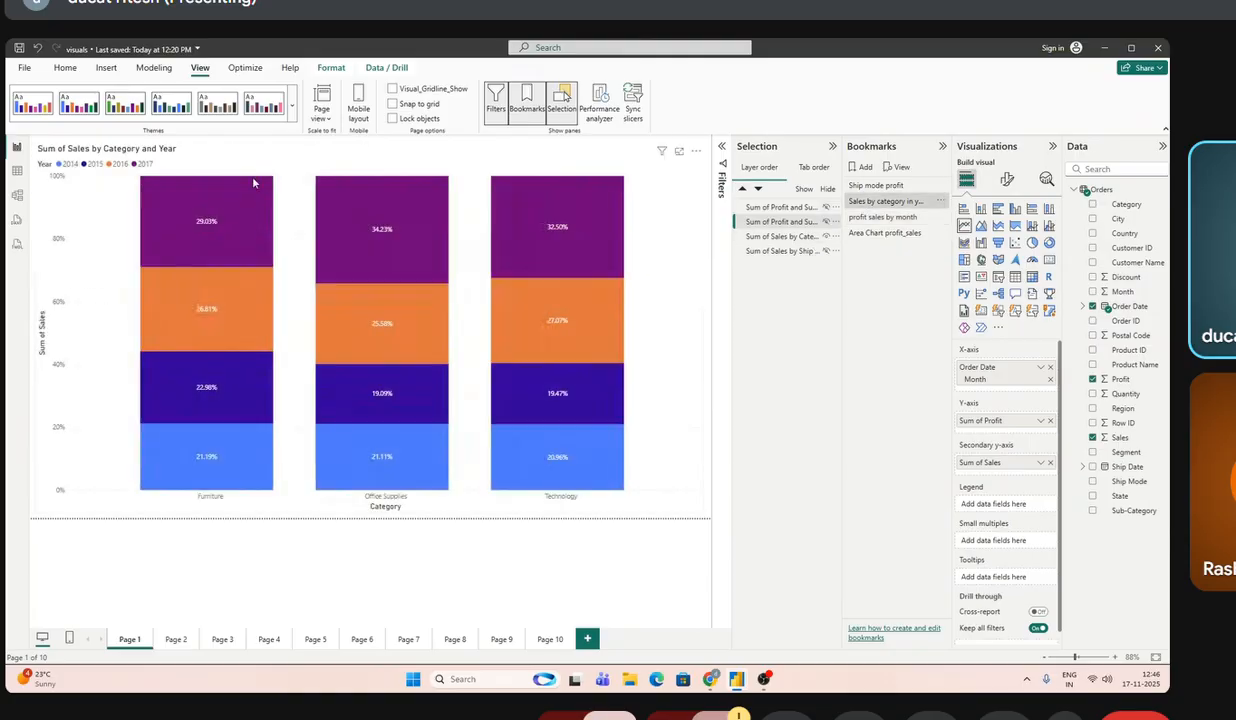
click(285, 155)
drag(368, 148, 370, 182)
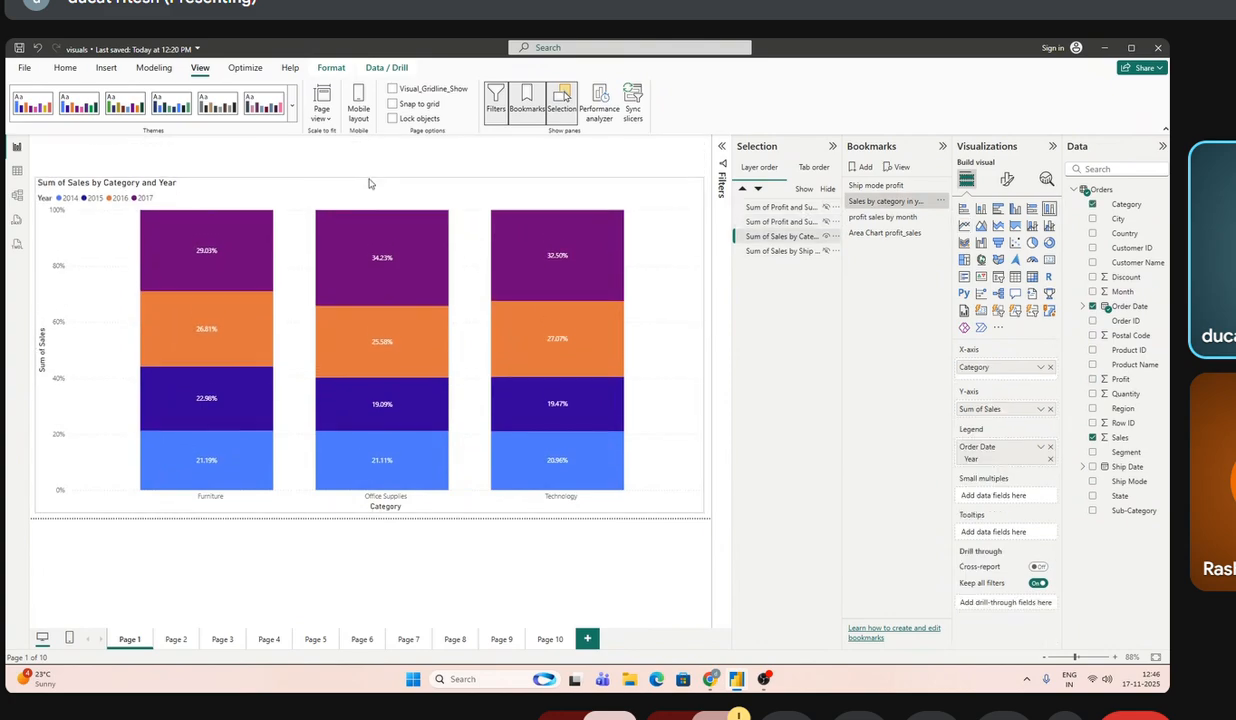
click(842, 186)
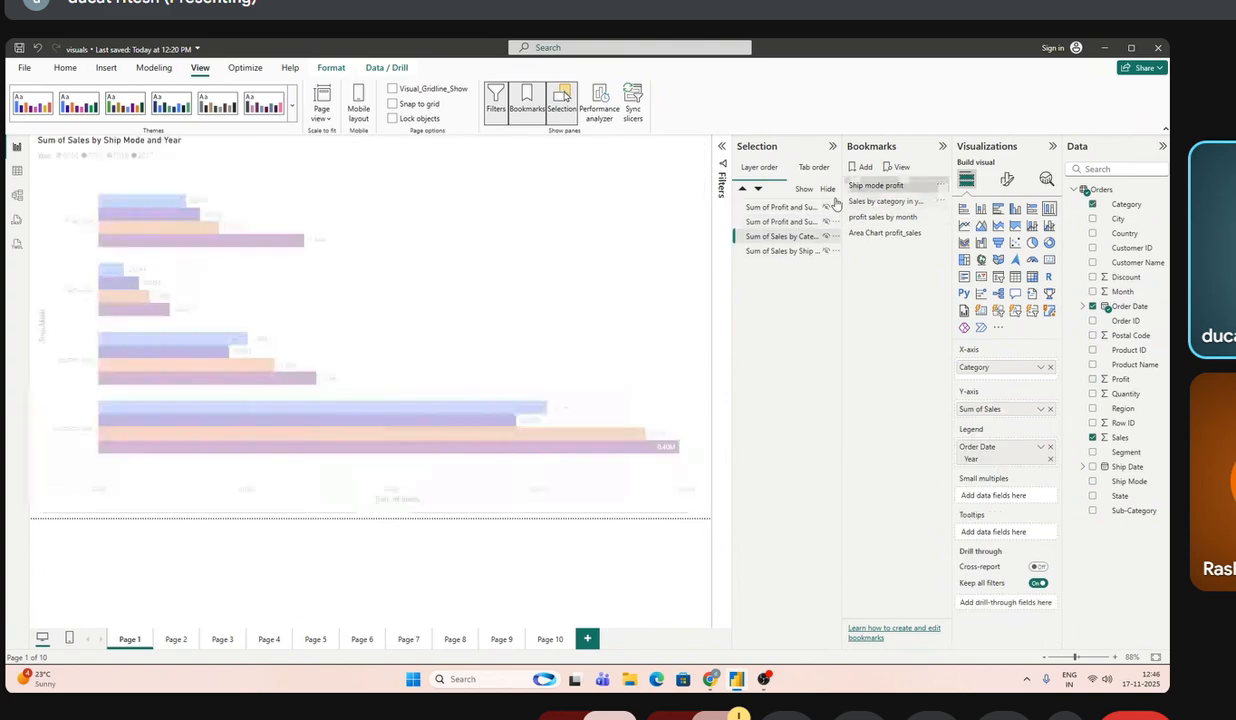
click(312, 186)
drag(370, 148, 369, 177)
- Apply the "Area Chart profit_sales" bookmark and enlarge the area chart across the page, leaving a free strip above it
click(893, 233)
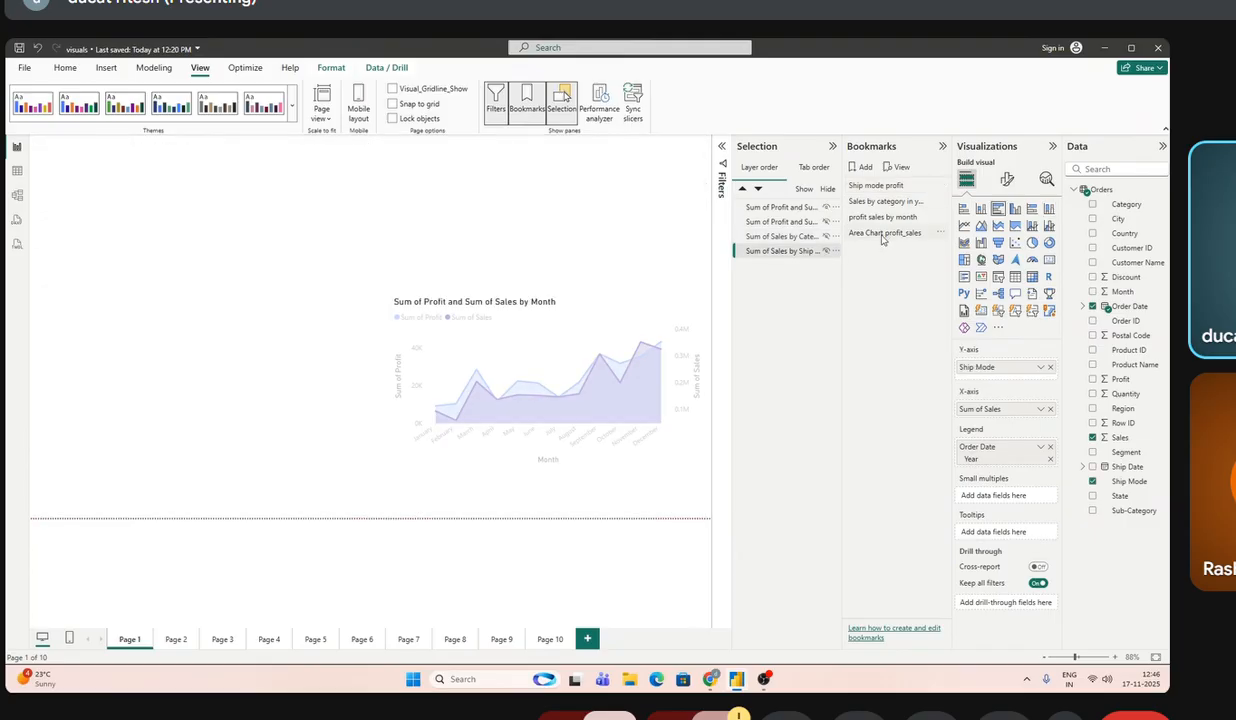
click(395, 298)
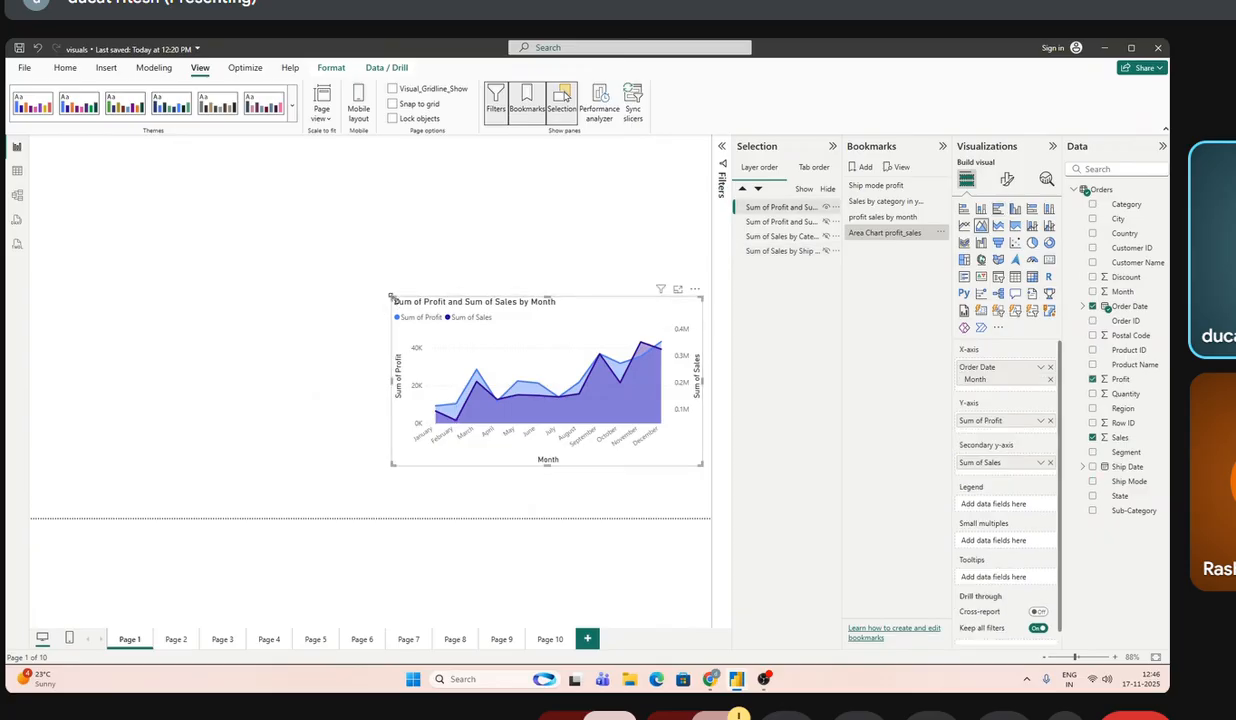
drag(395, 296, 33, 200)
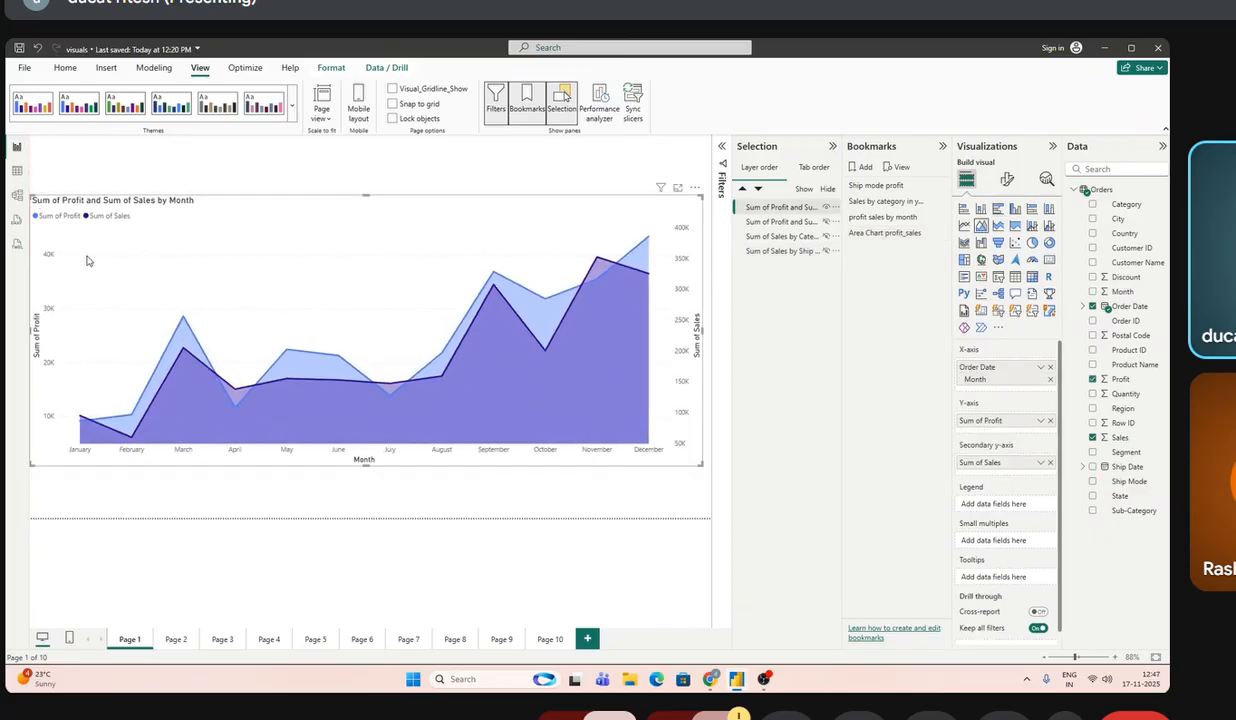
drag(364, 461, 361, 513)
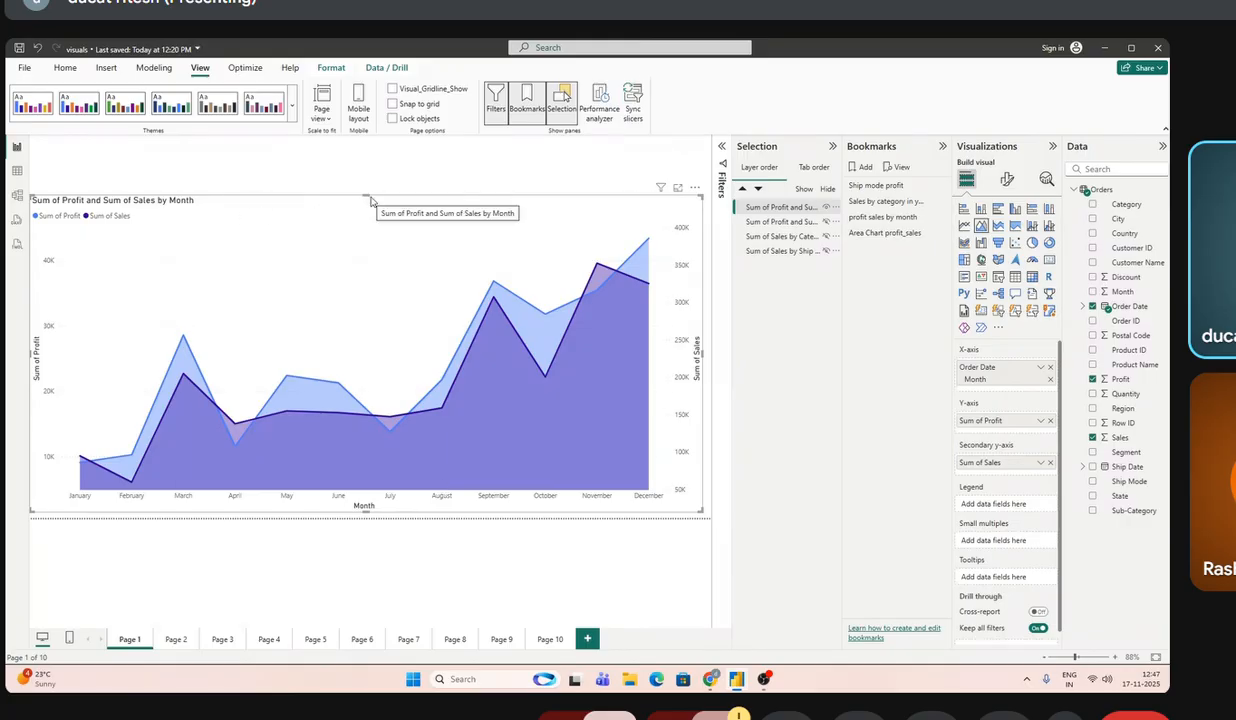
drag(364, 196, 364, 187)
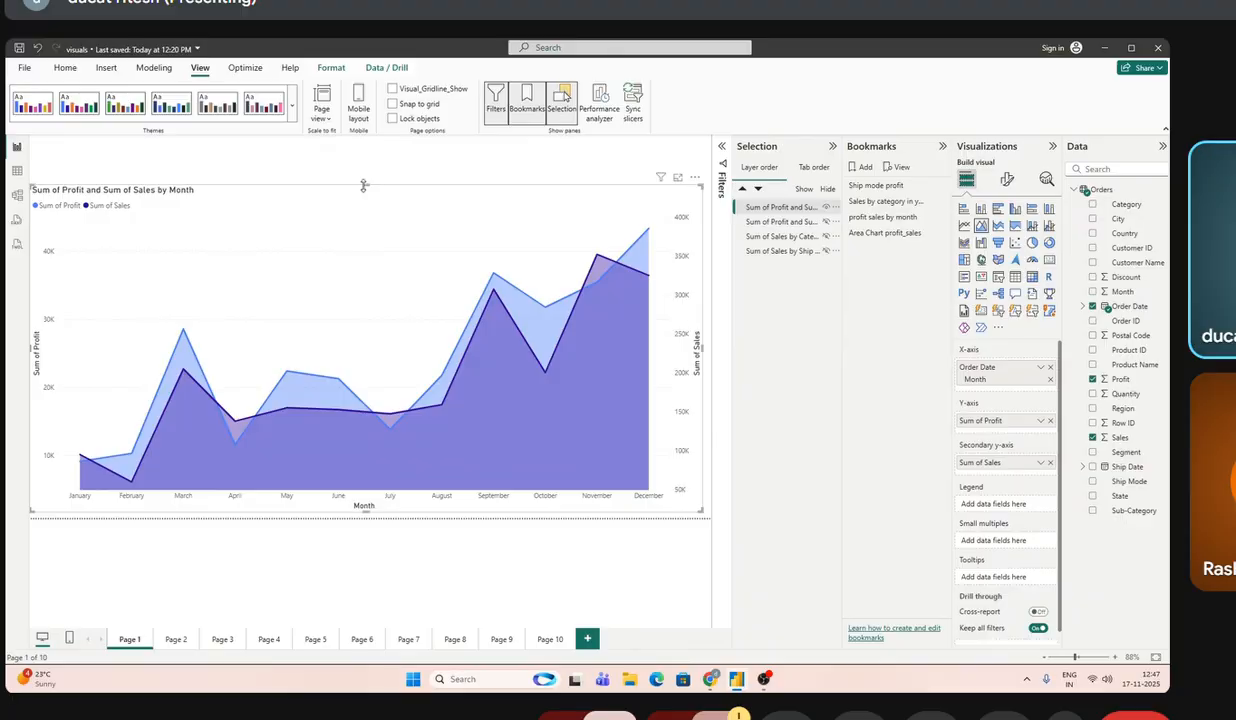
click(188, 161)
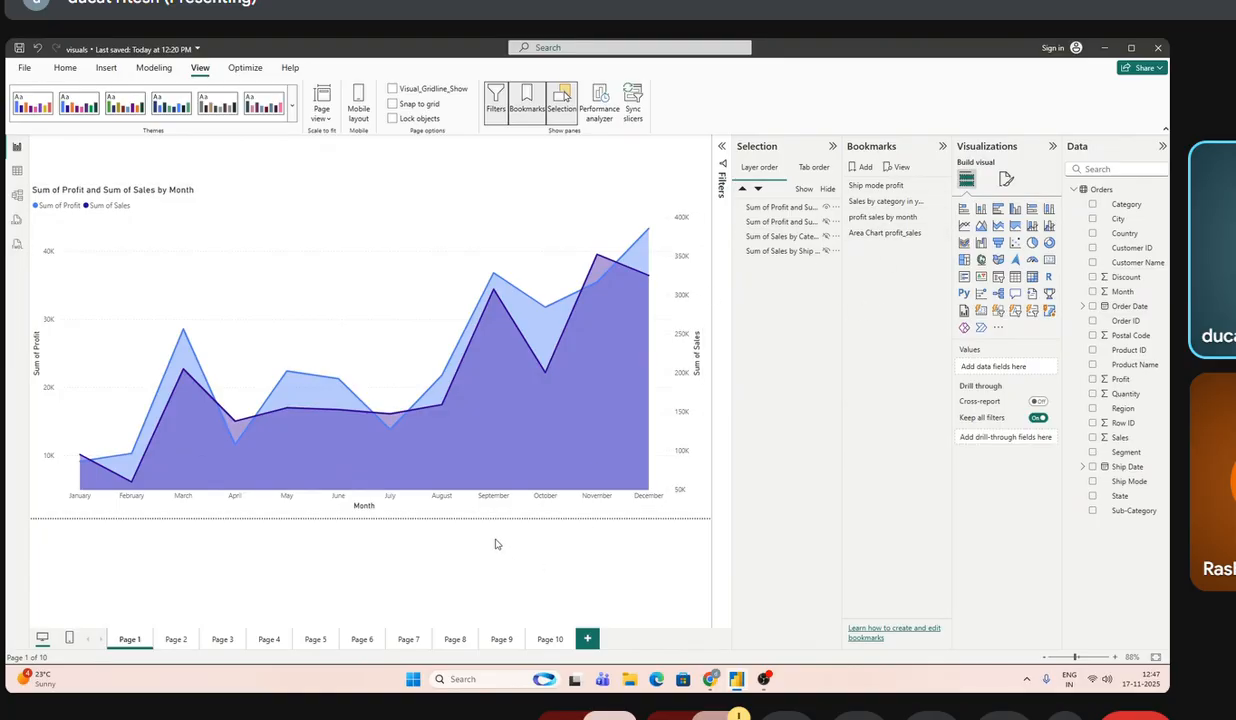
- Switch through all four bookmarks from "Ship mode profit" to "Area Chart profit_sales" to check the resized charts
click(874, 186)
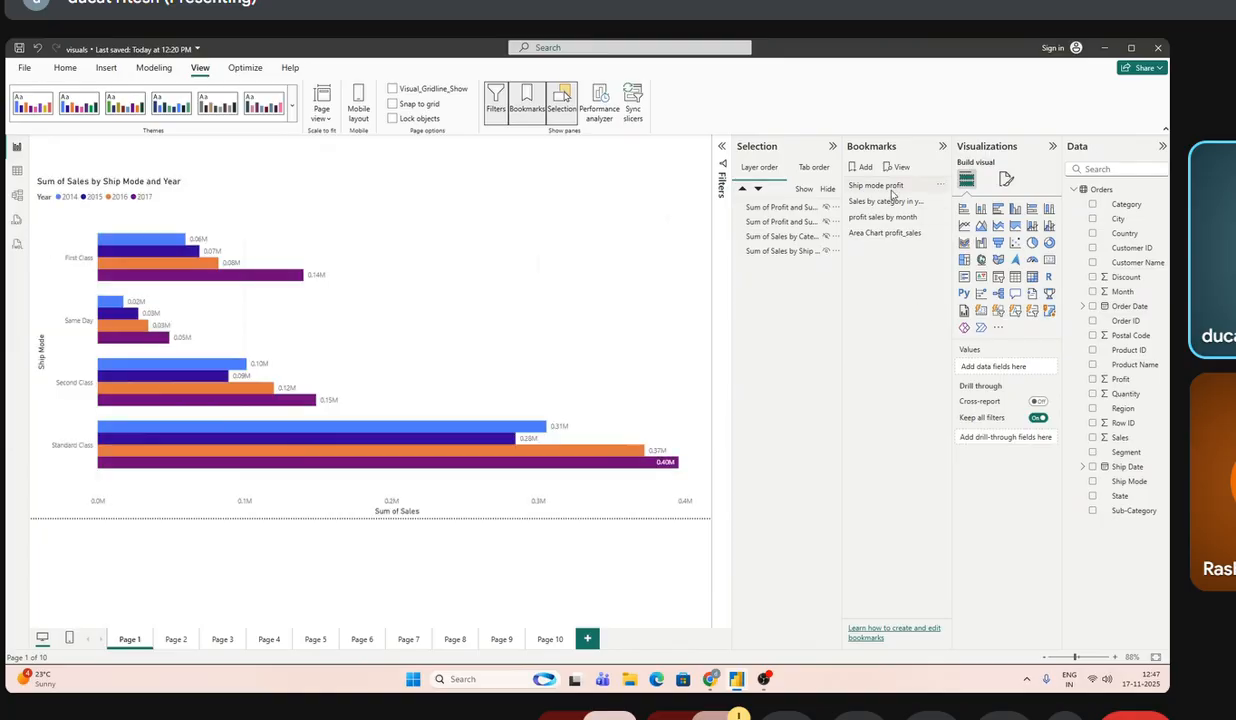
click(890, 202)
click(856, 217)
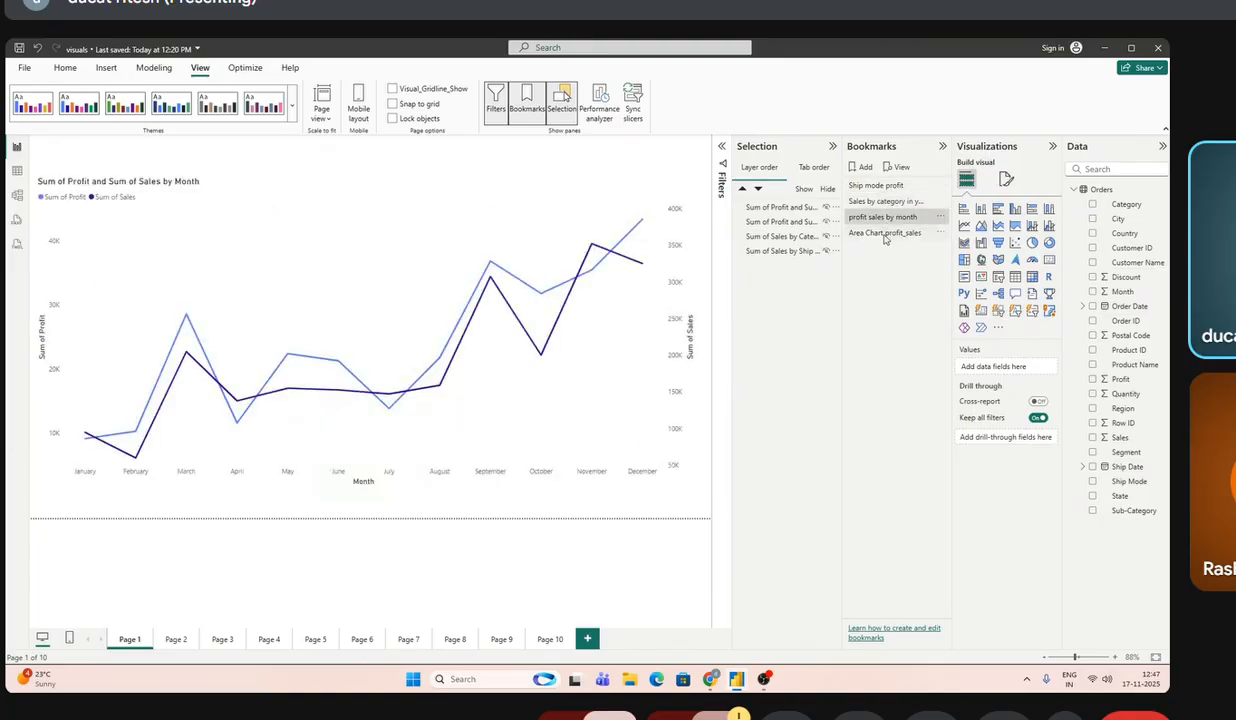
click(880, 233)
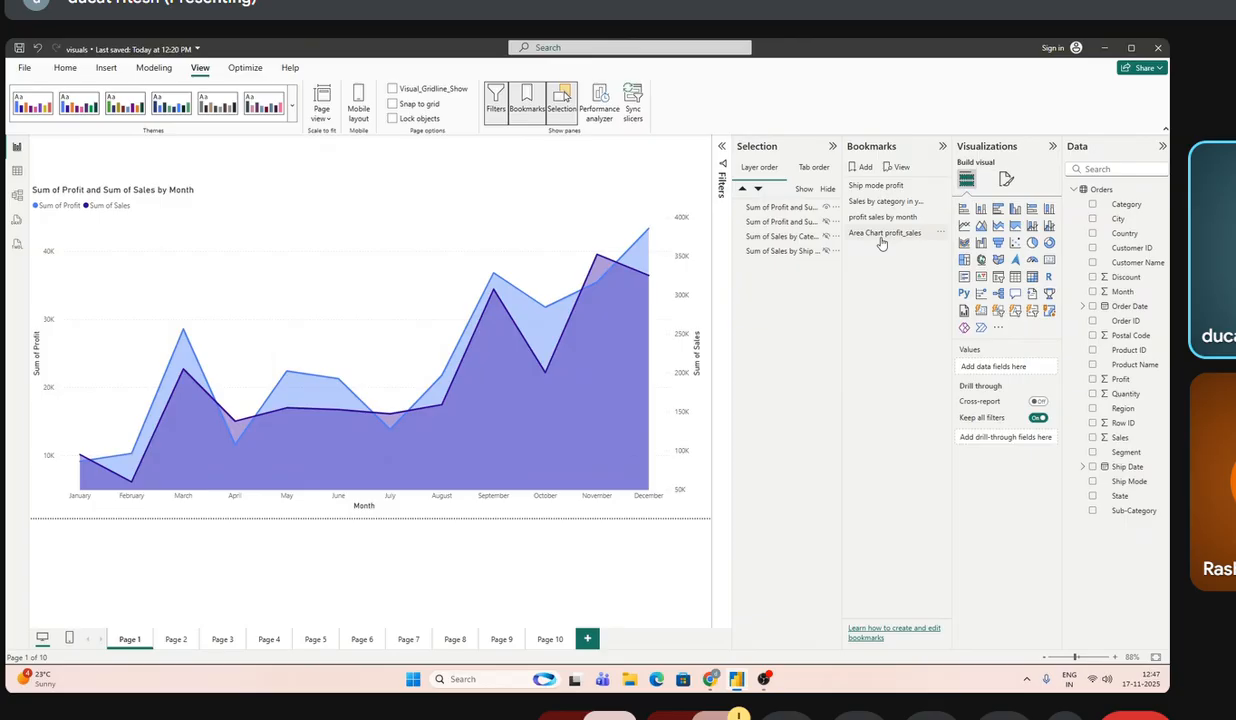
click(881, 238)
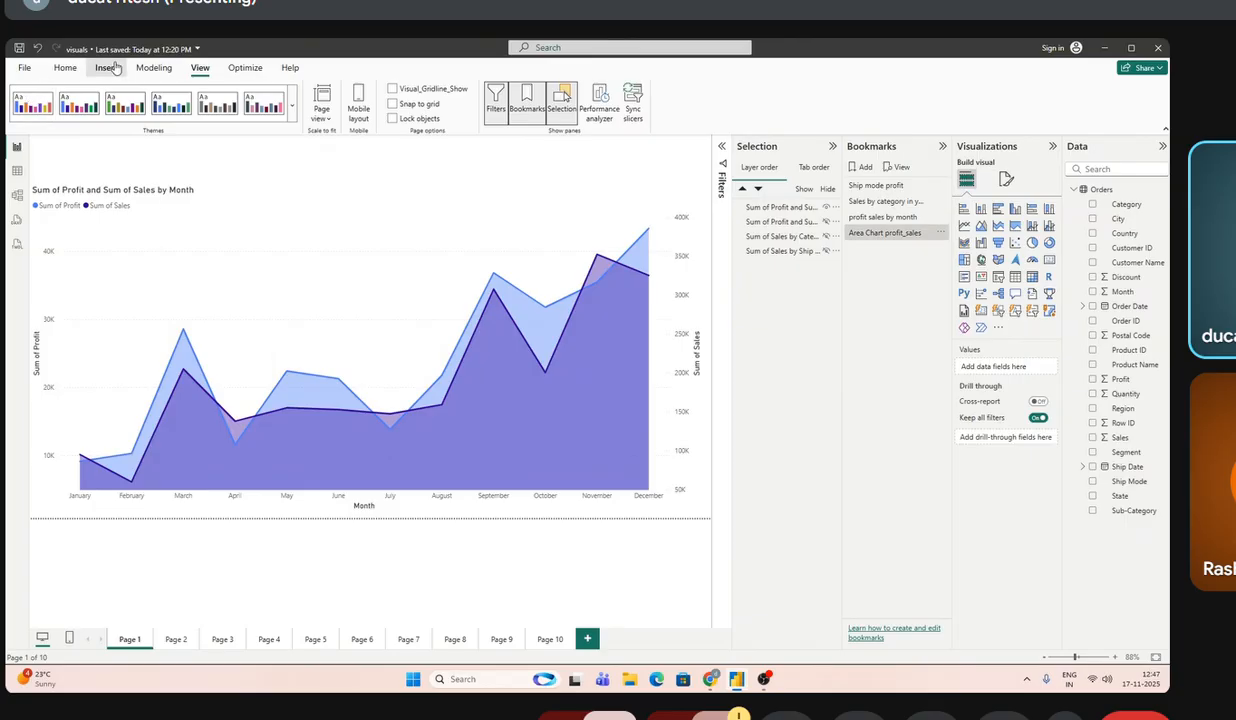
- Insert a bookmark navigator in the strip above the chart and stretch it across the full page width
click(106, 67)
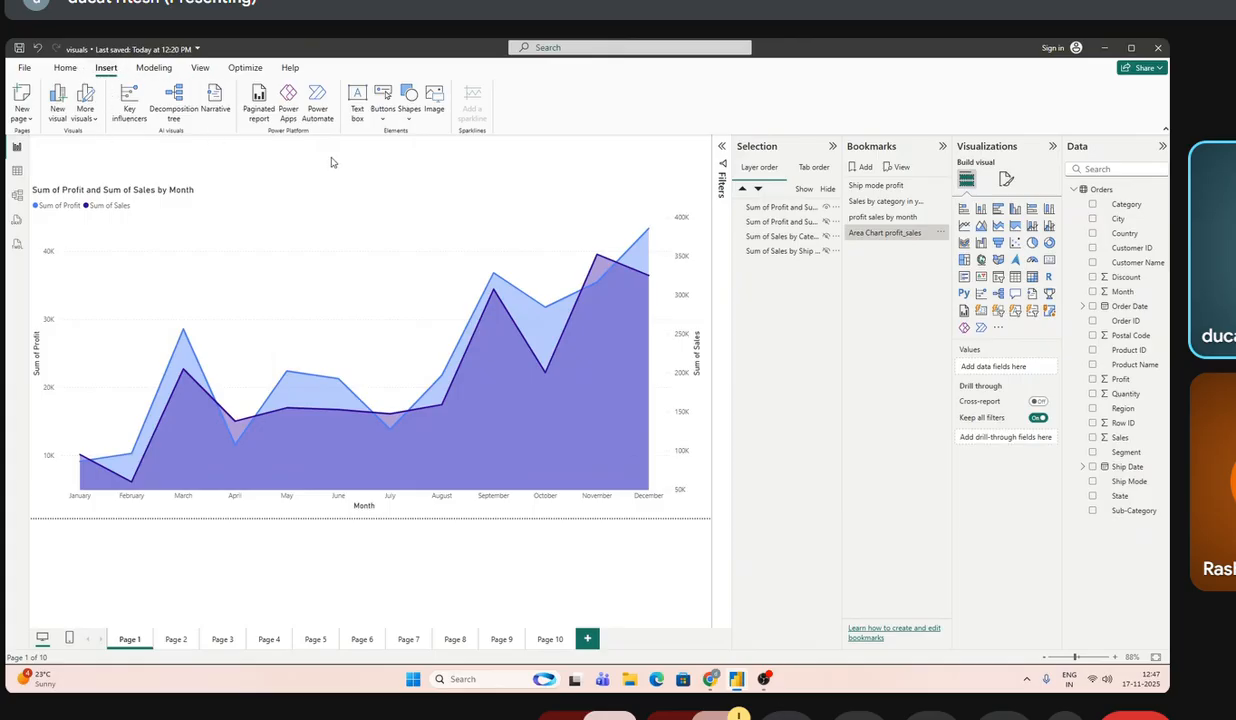
click(380, 119)
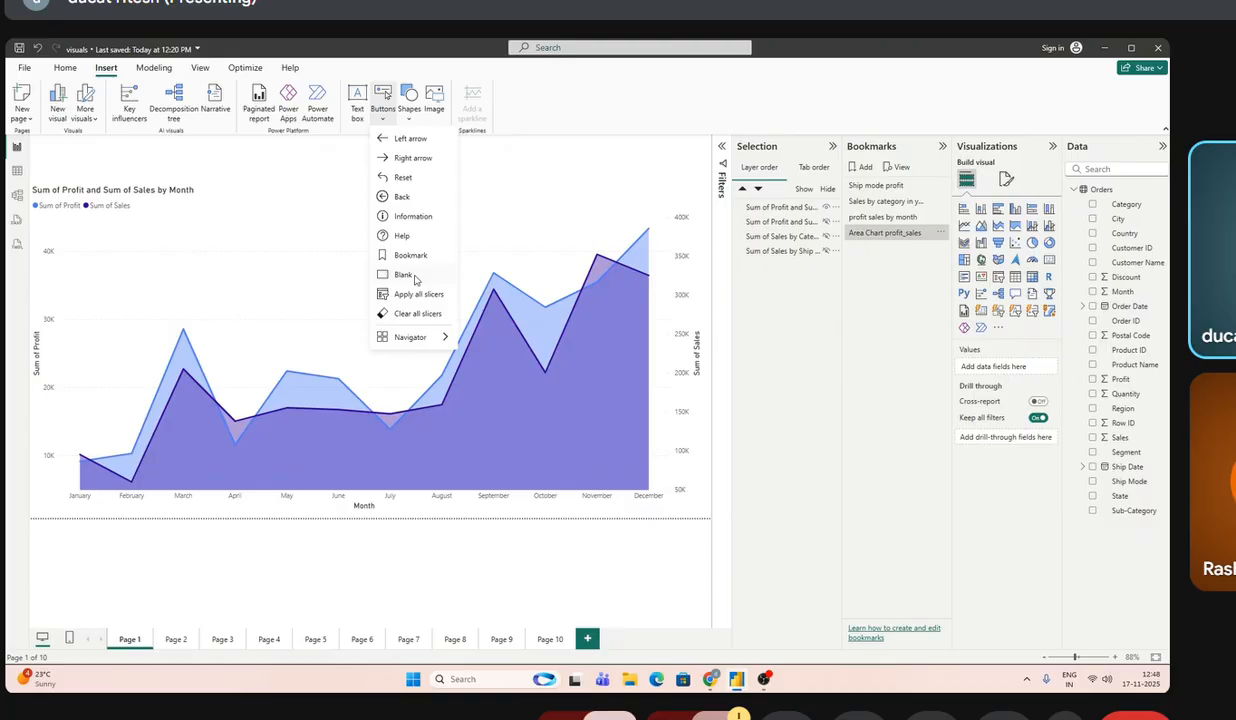
mouse_move(430, 338)
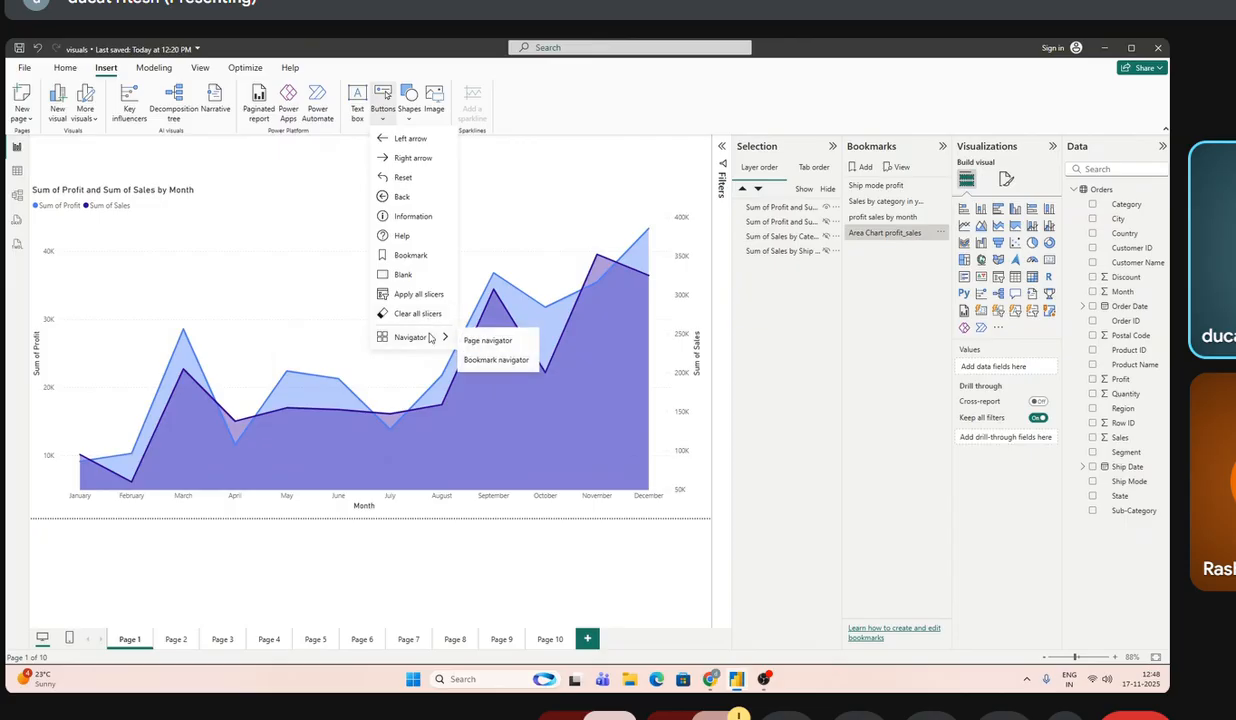
click(479, 368)
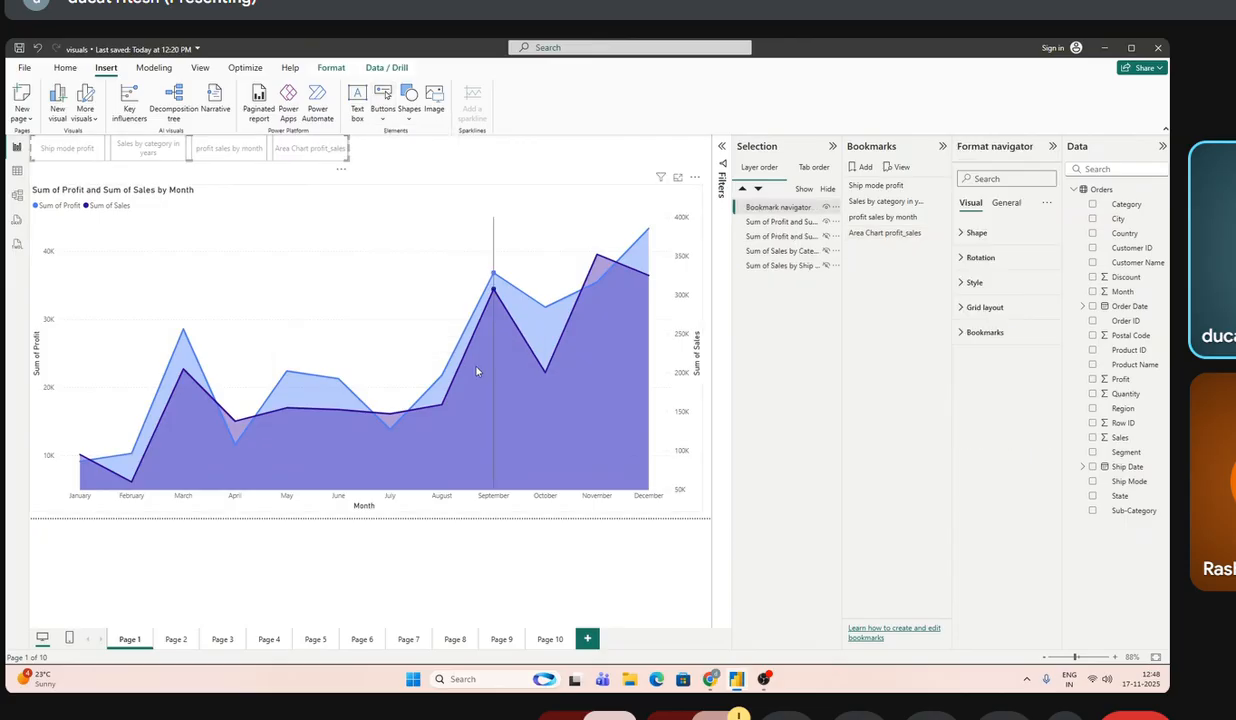
drag(355, 148, 702, 150)
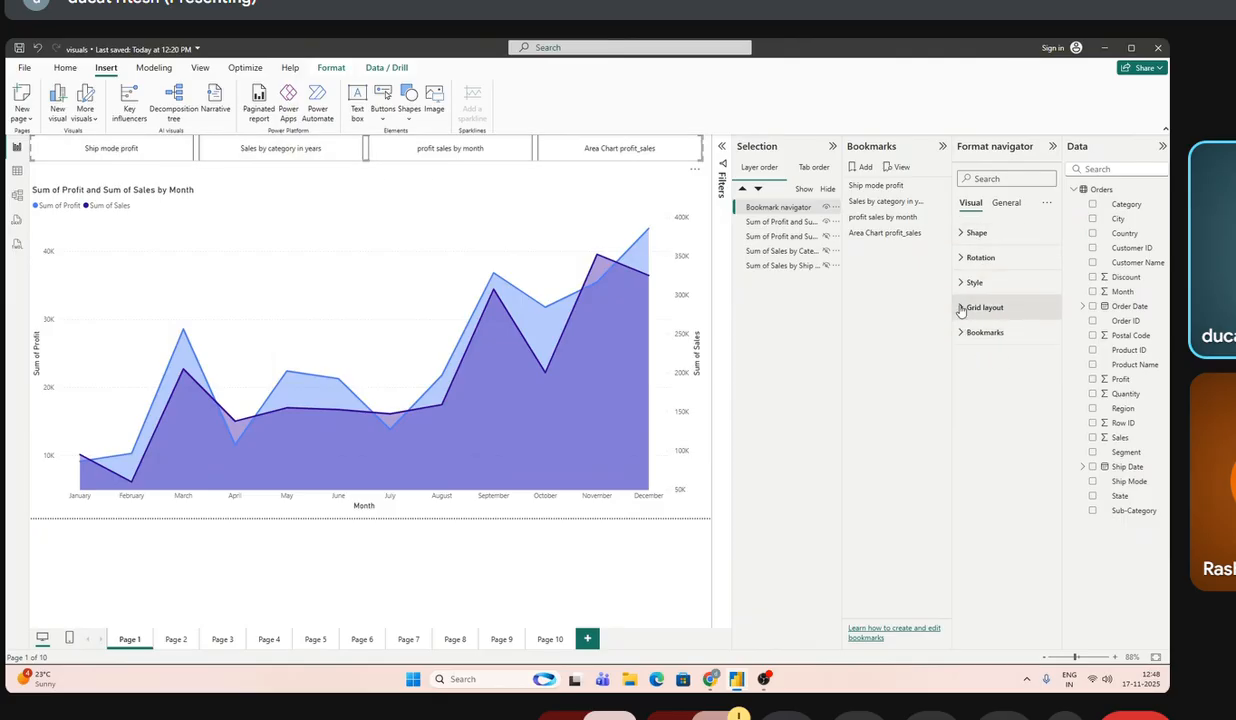
- Look through the bookmark navigator's Bookmarks and Style formatting options
click(985, 332)
click(975, 332)
click(963, 284)
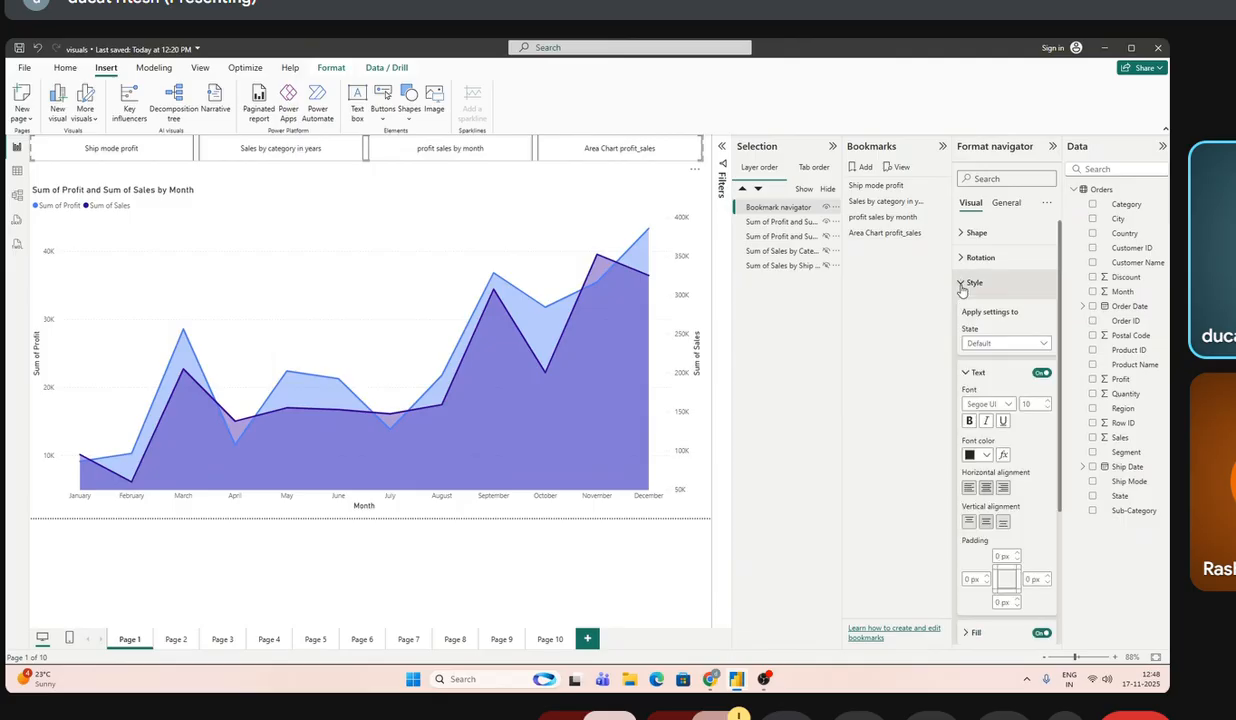
scroll(1040, 330, down, 4)
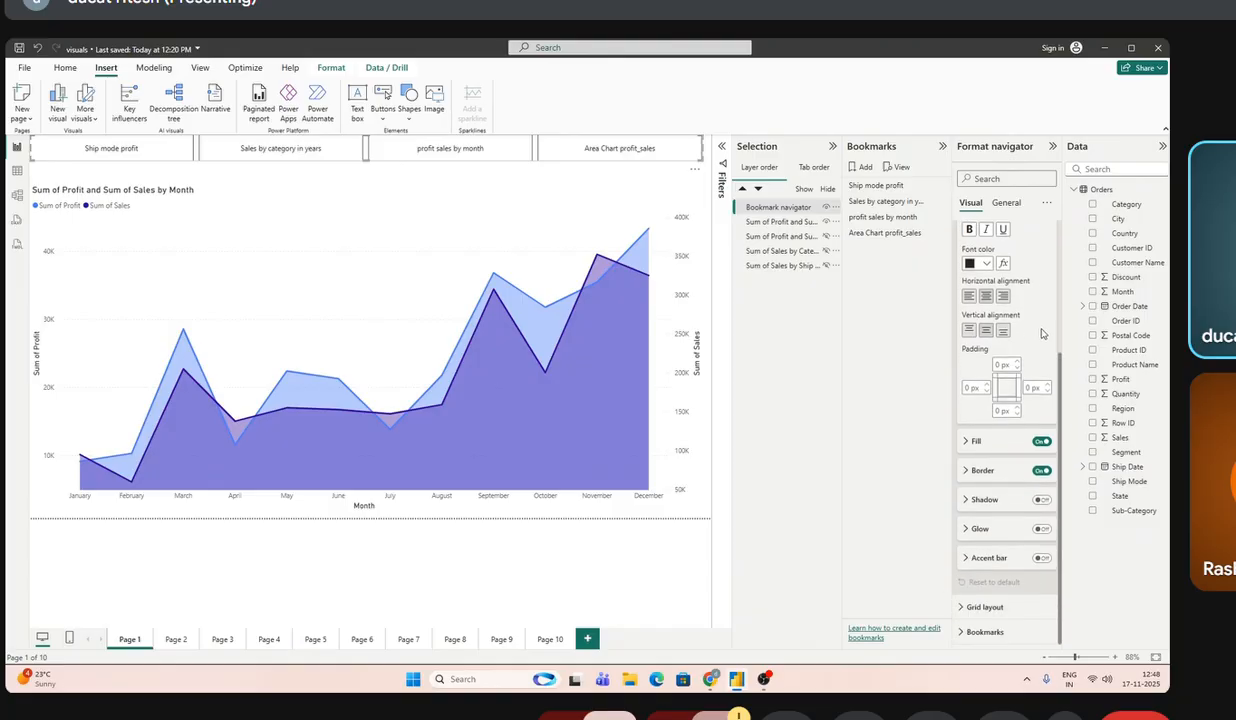
scroll(1040, 333, up, 4)
click(963, 287)
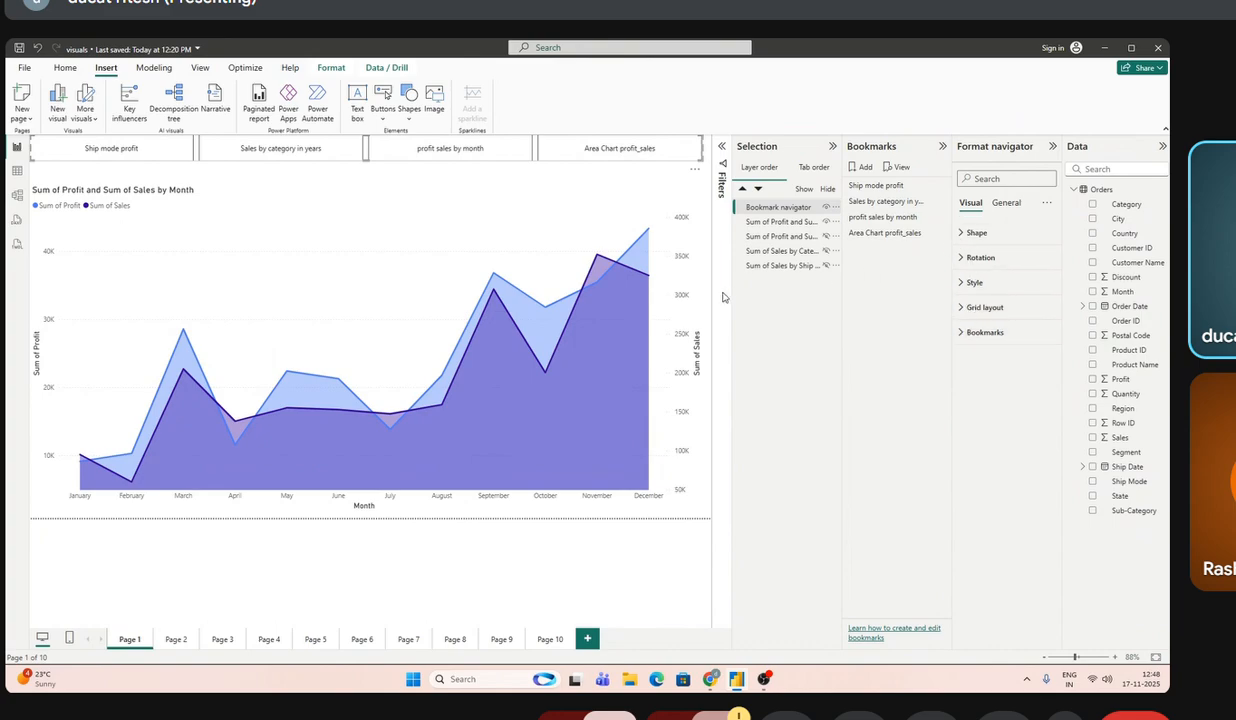
- Test the bookmark navigator by switching repeatedly between its four bookmarks, ending on "Area Chart profit_sales"
click(85, 152)
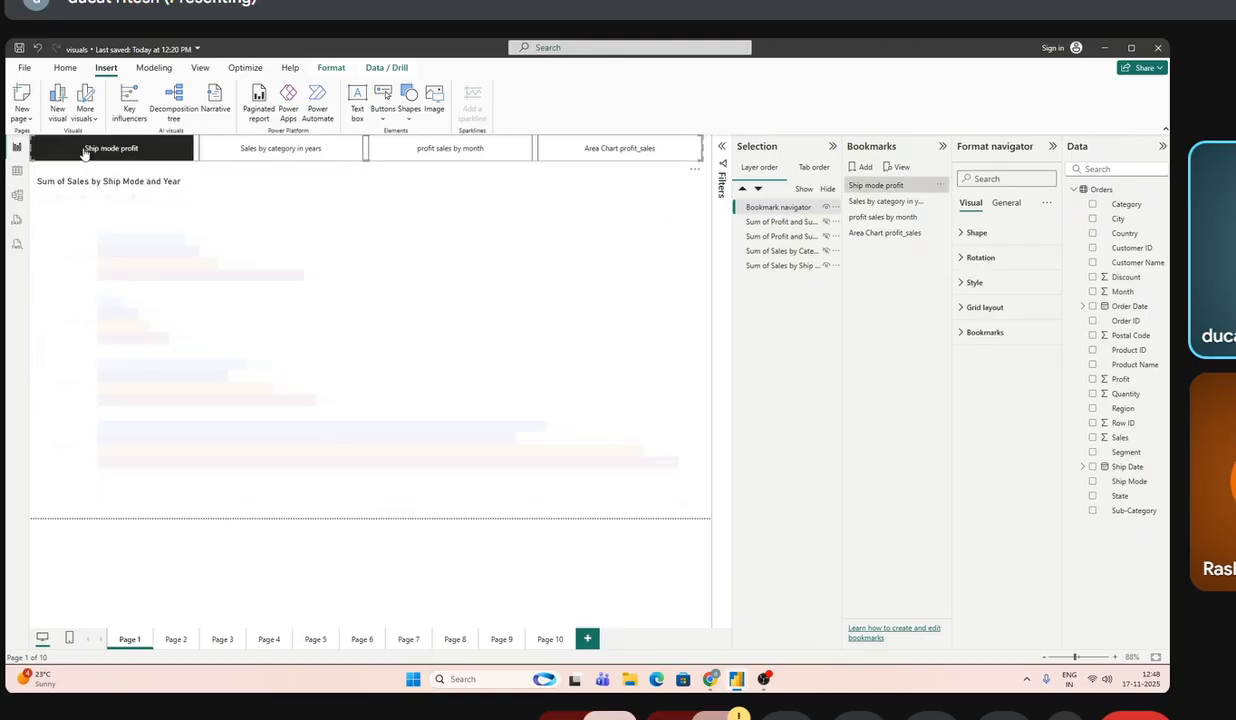
click(276, 150)
click(435, 158)
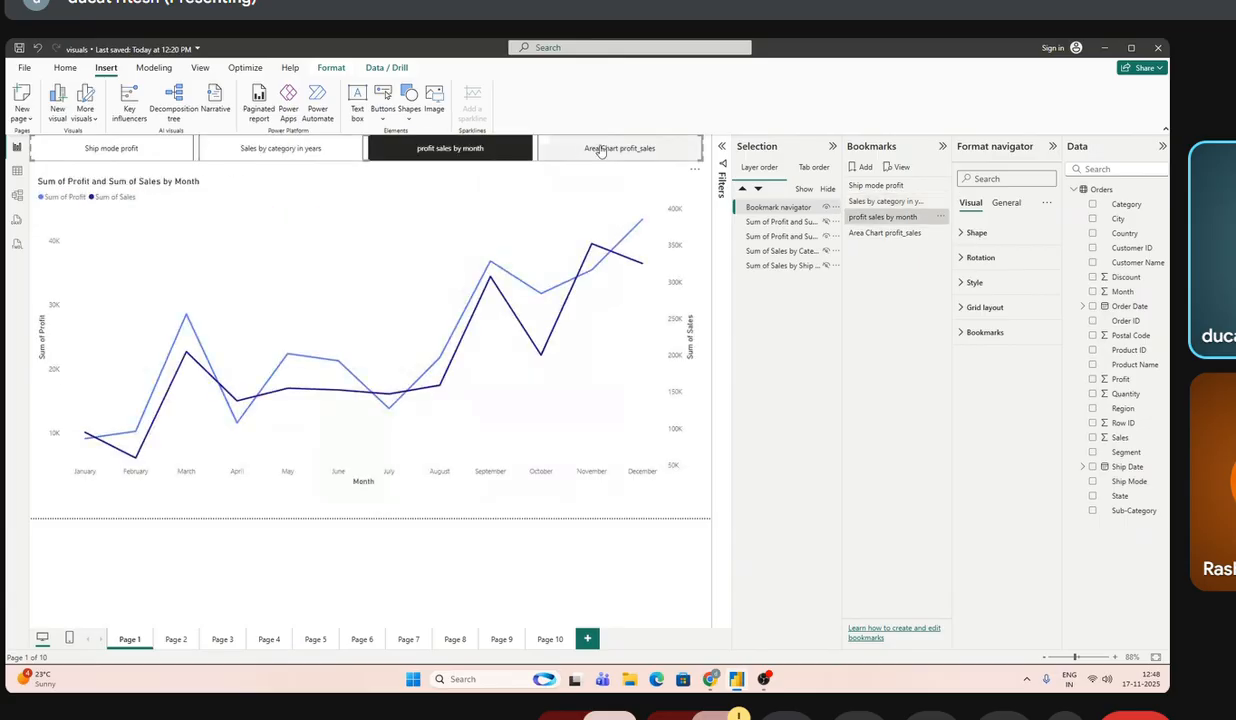
click(605, 150)
click(470, 152)
click(285, 152)
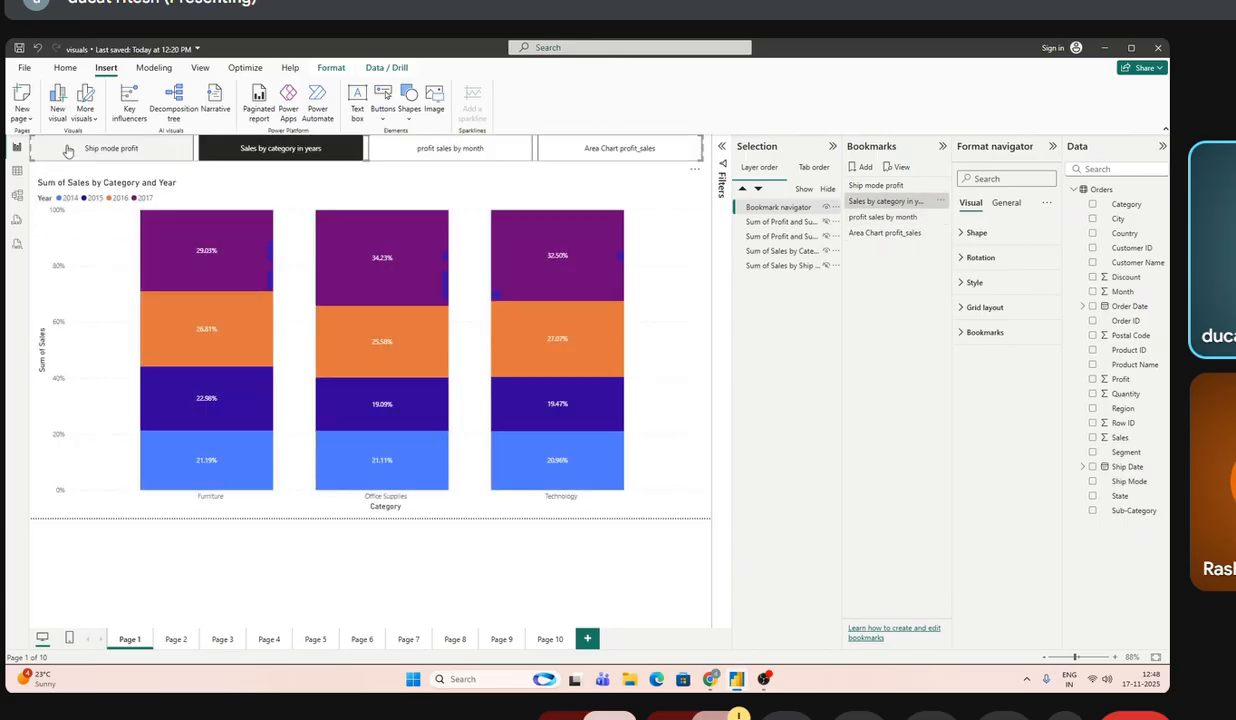
click(90, 150)
click(280, 150)
click(450, 150)
click(603, 158)
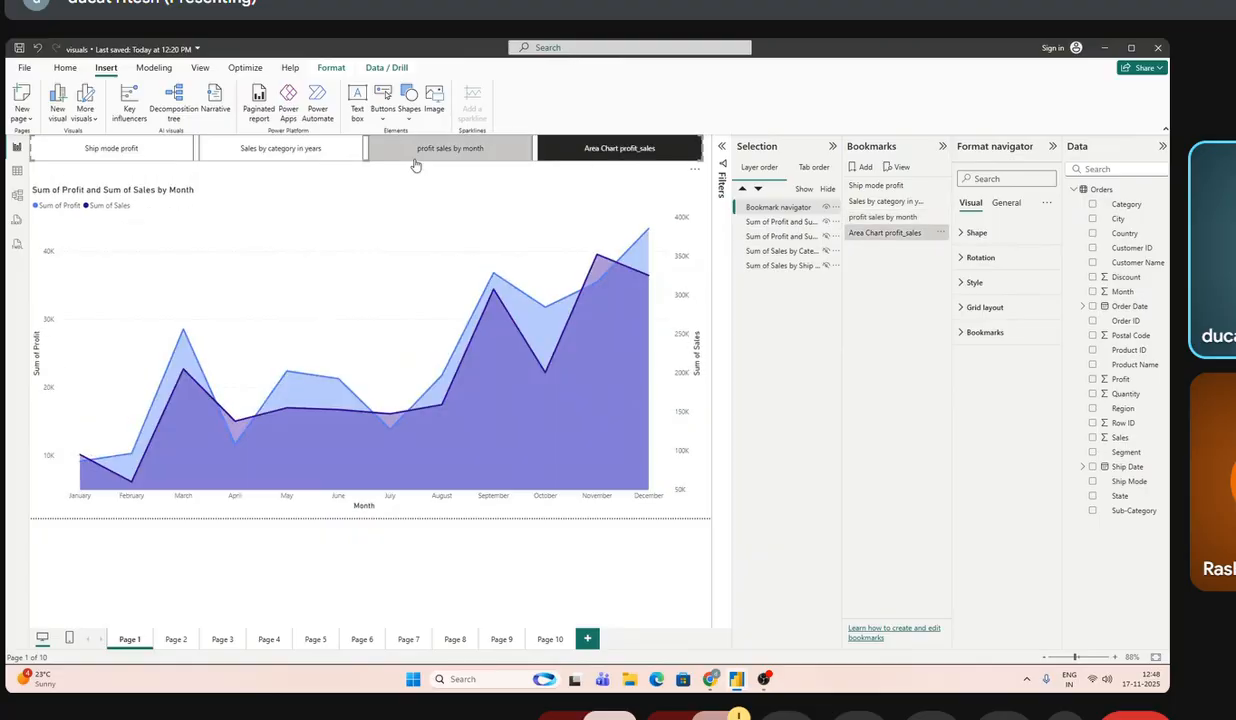
click(420, 152)
click(275, 152)
click(150, 152)
click(271, 152)
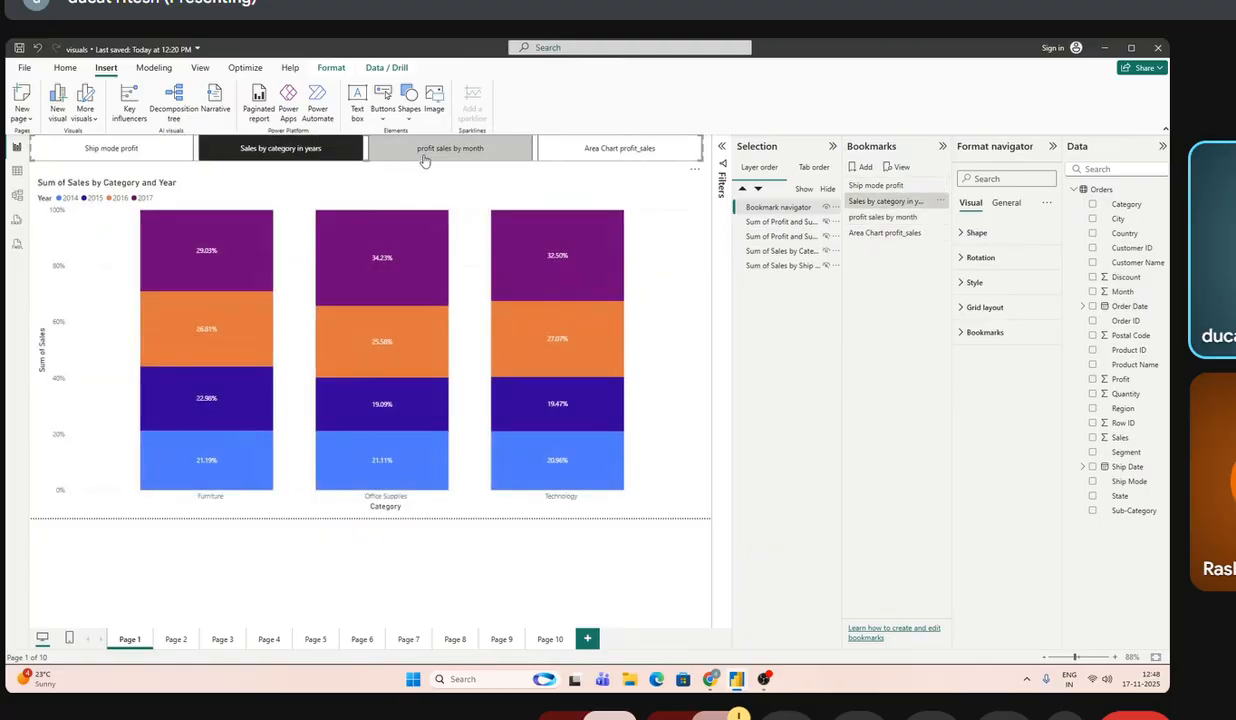
click(600, 152)
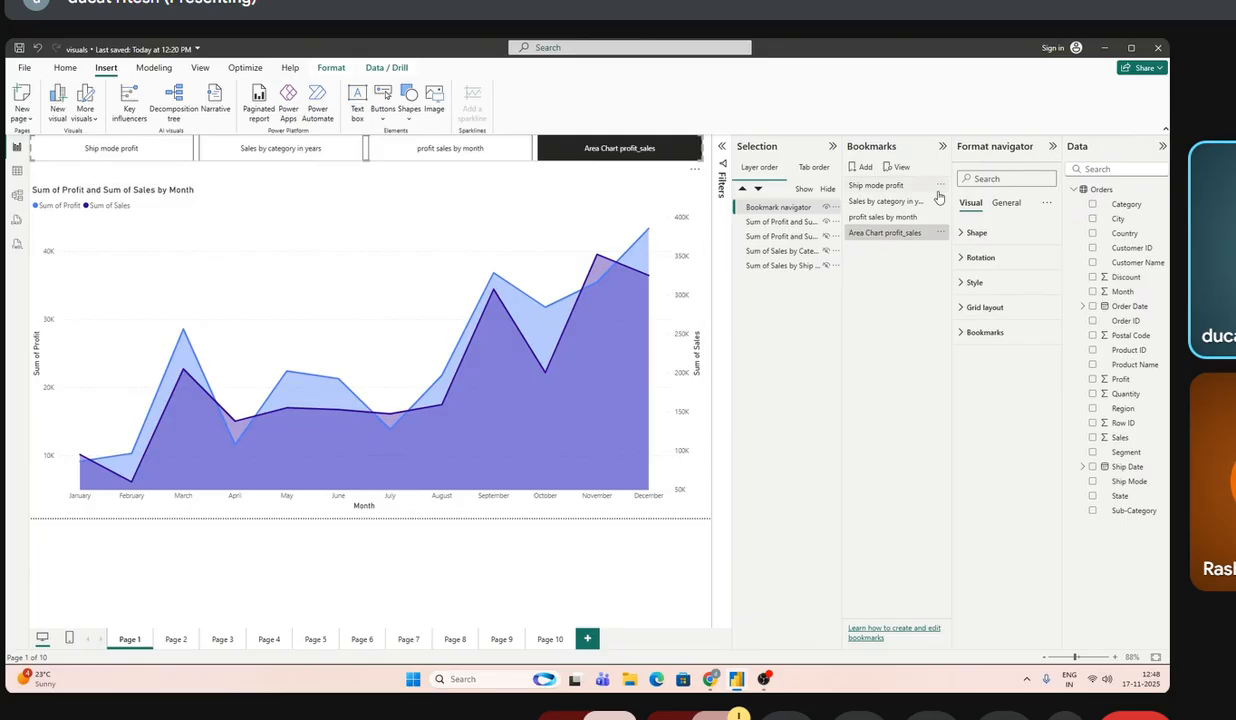
- Collapse the Format navigator, Bookmarks and Selection panes to enlarge the report canvas
click(1051, 147)
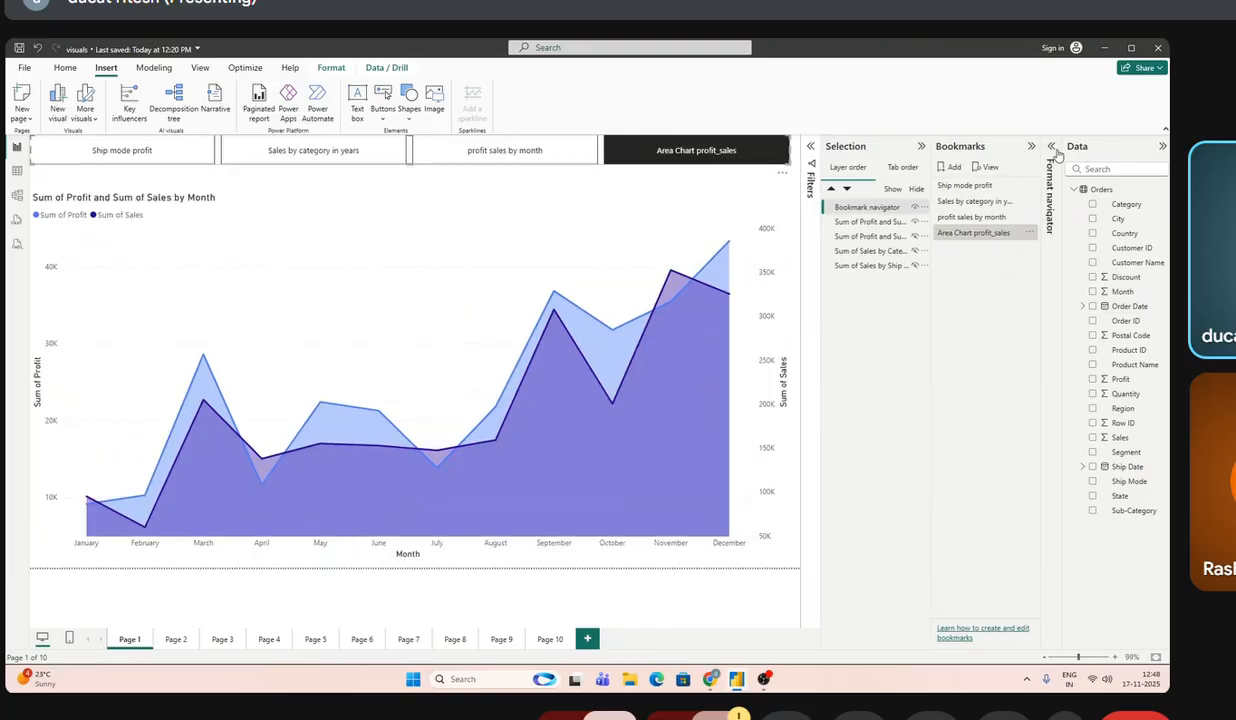
click(1031, 147)
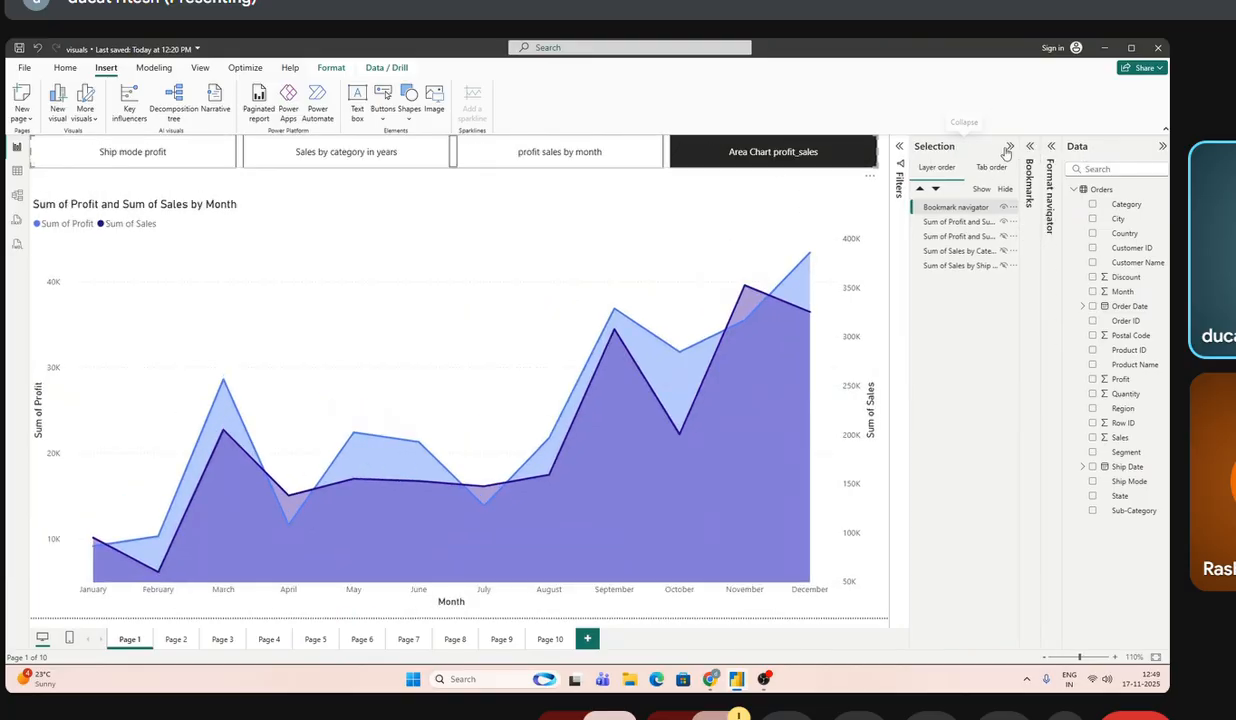
click(1010, 146)
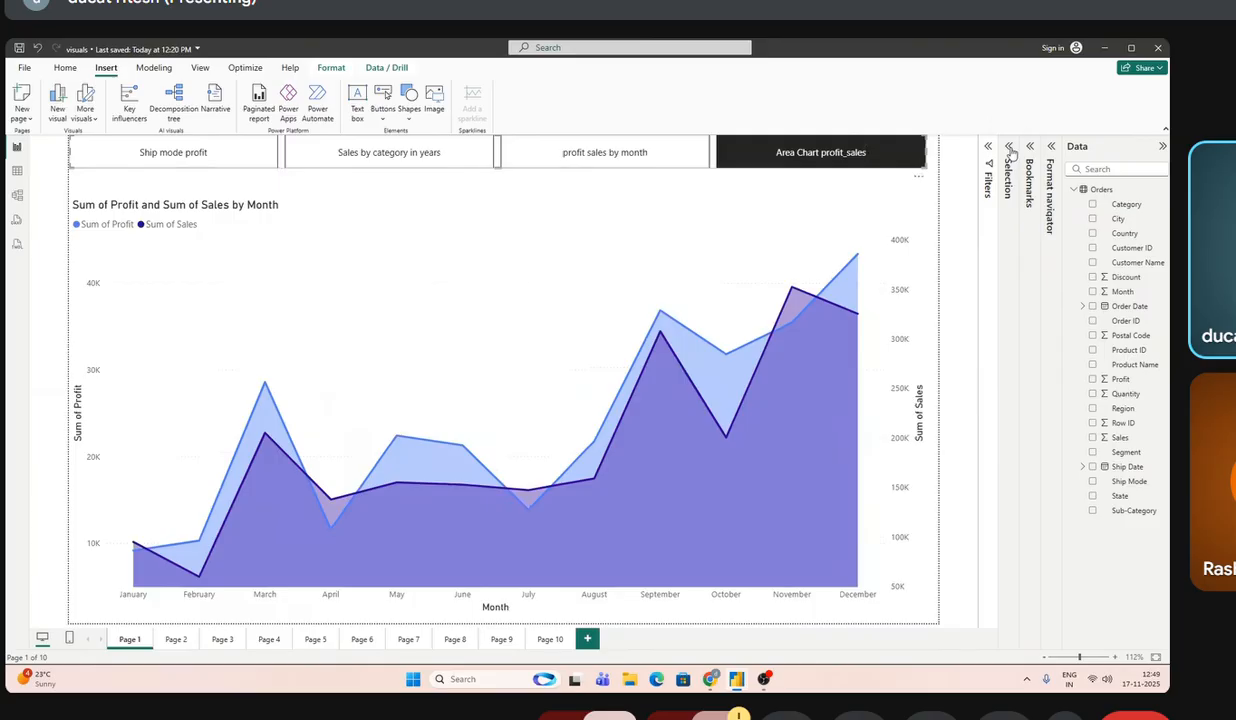
- Deselect the bookmark navigator and expand the Selection and Bookmarks panes beside the area chart
click(623, 182)
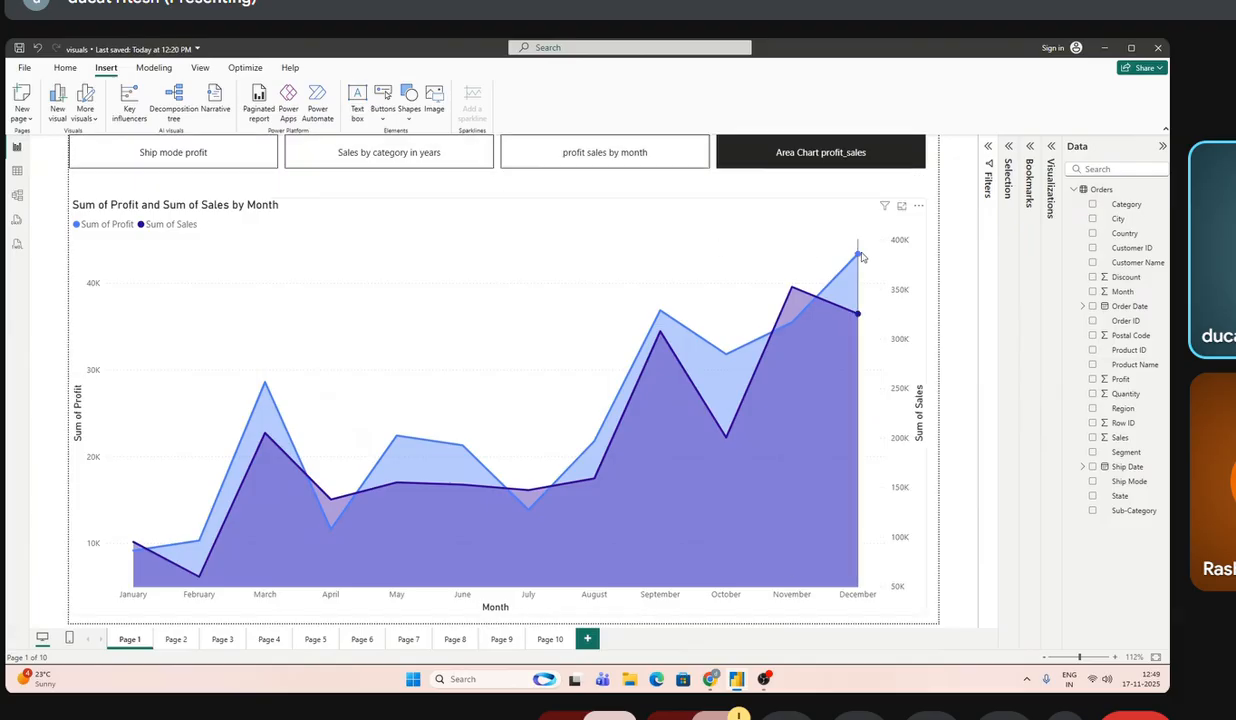
click(1009, 148)
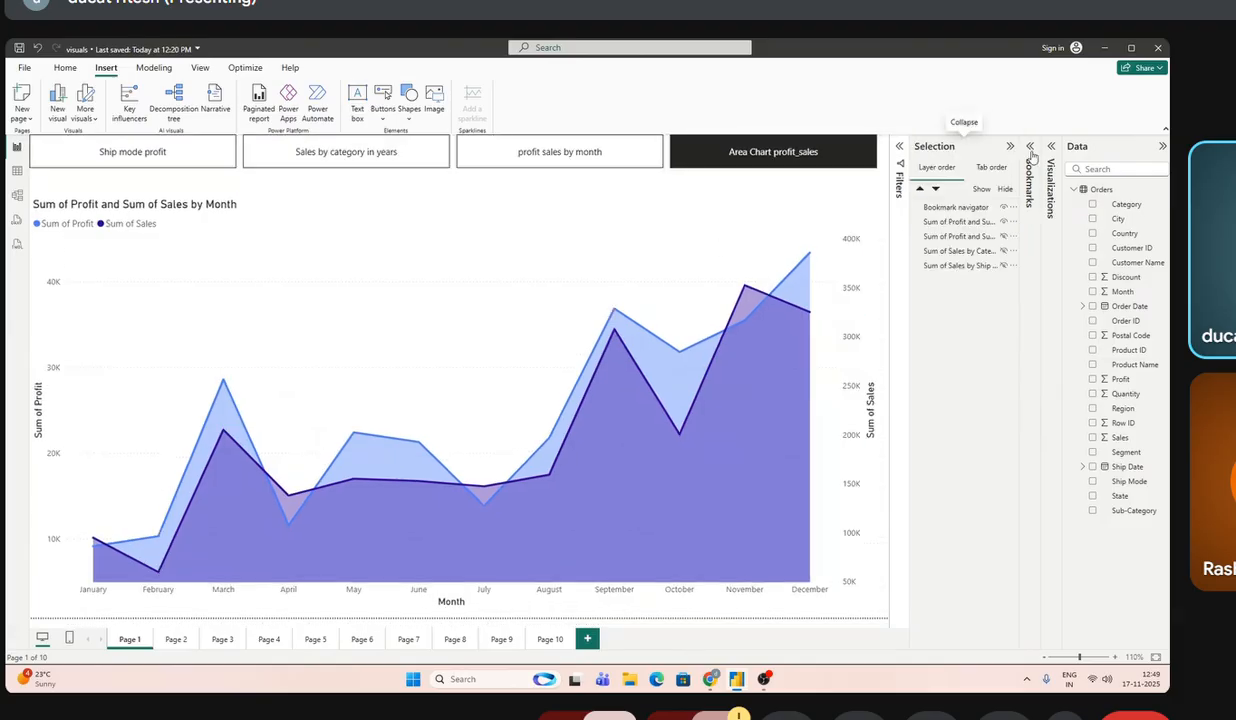
click(1031, 149)
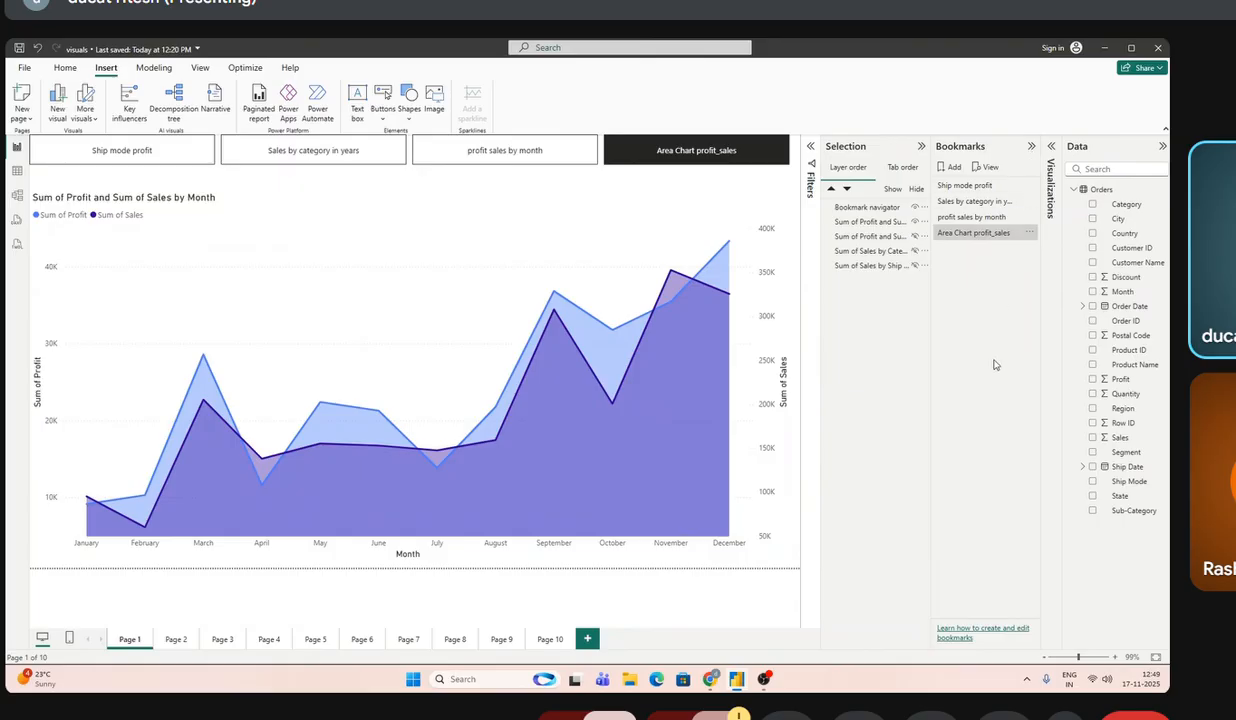
- Switch through all four navigator bookmarks from "Ship mode profit" to "Area Chart profit_sales", and expand the Visualizations pane
click(165, 156)
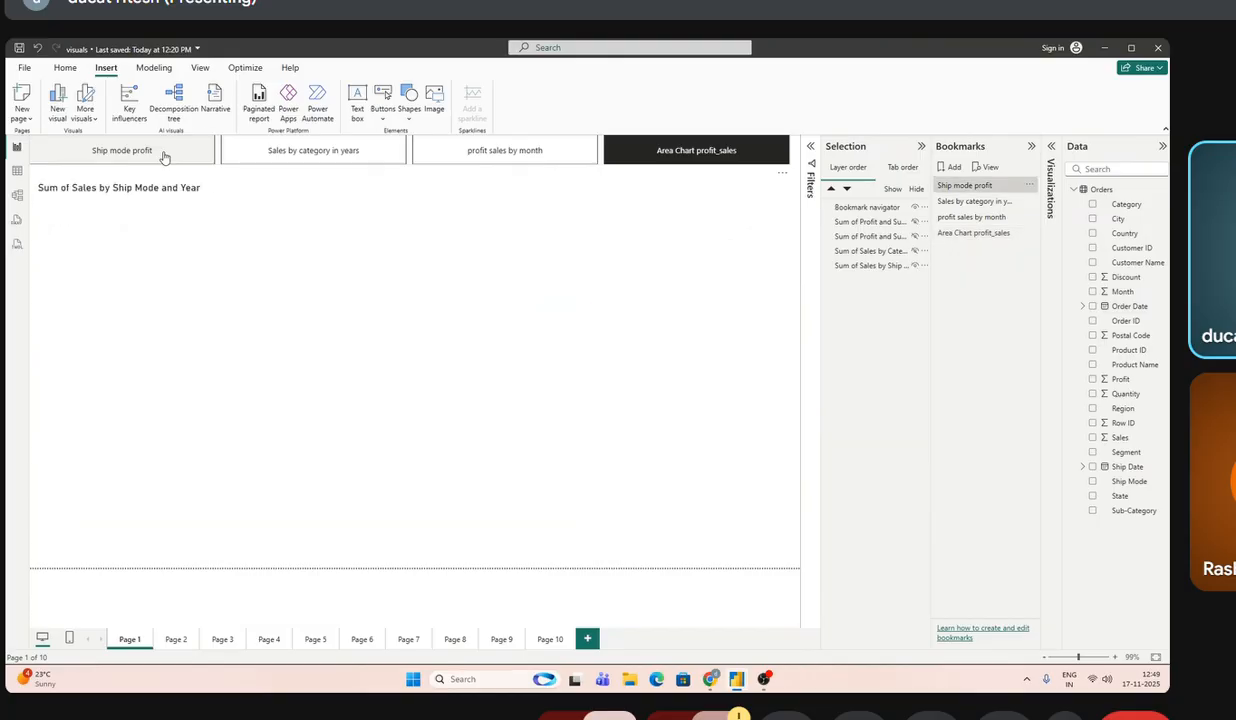
click(303, 156)
click(505, 153)
click(686, 160)
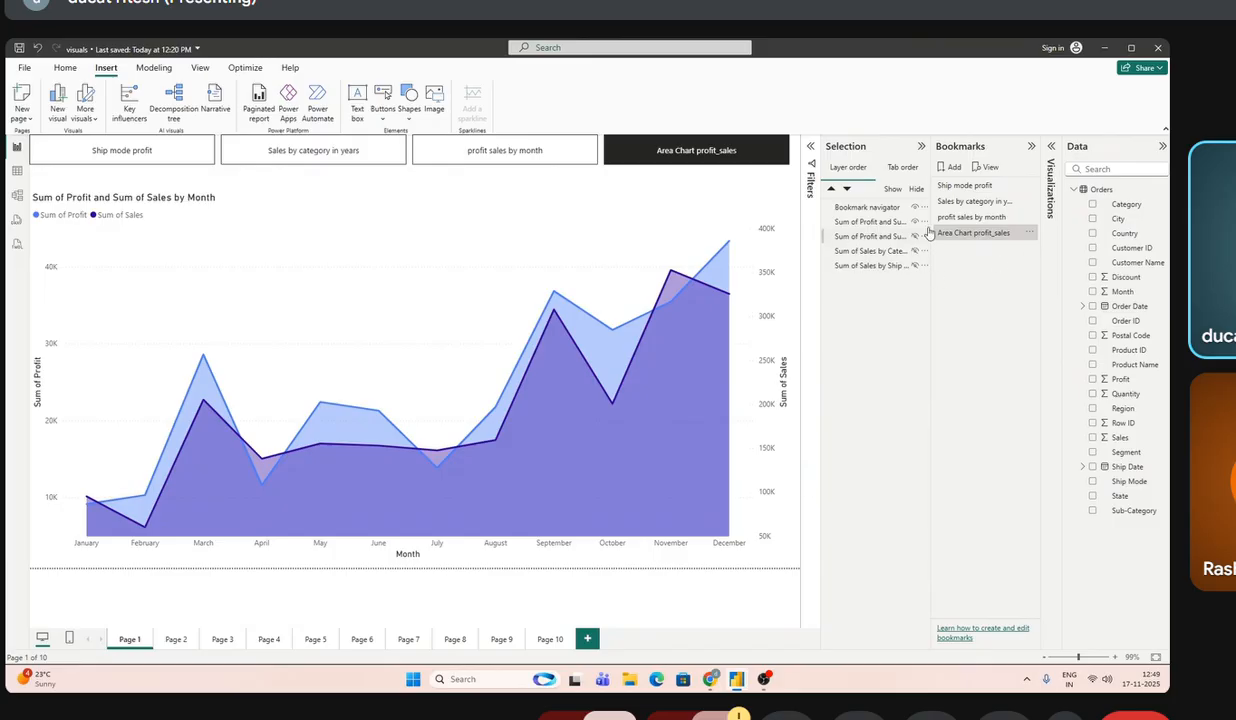
click(1051, 147)
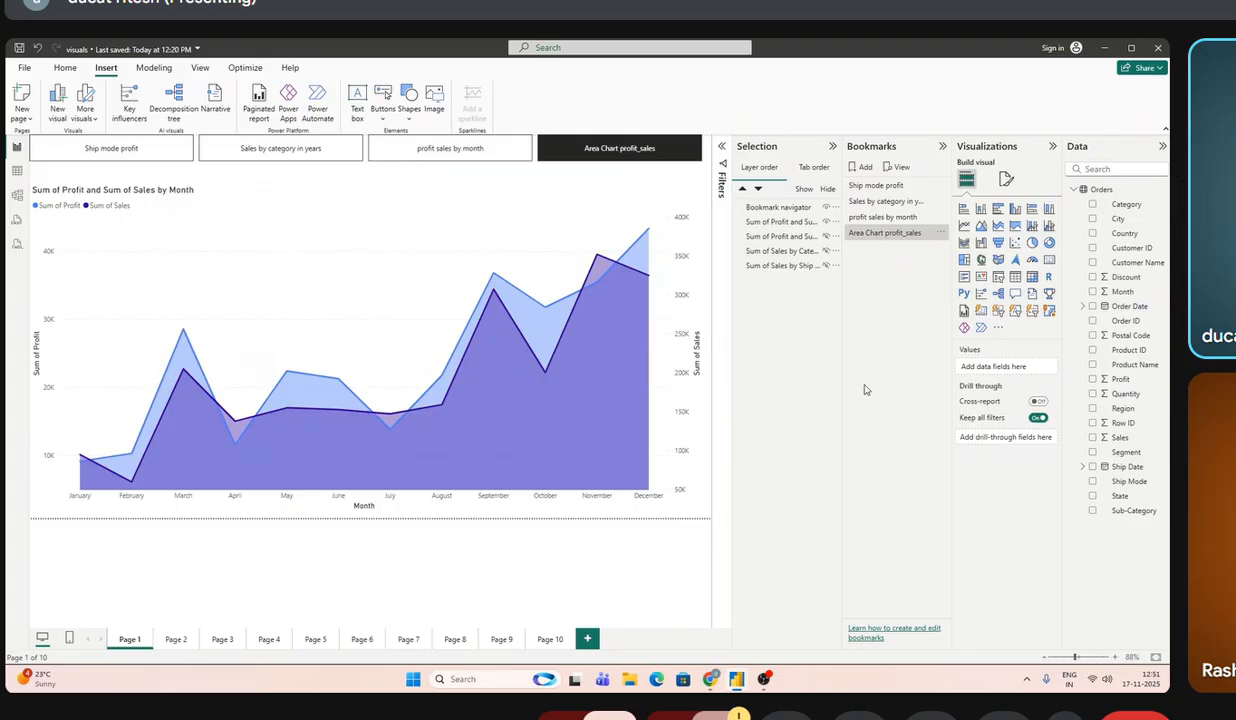
key(super+s)
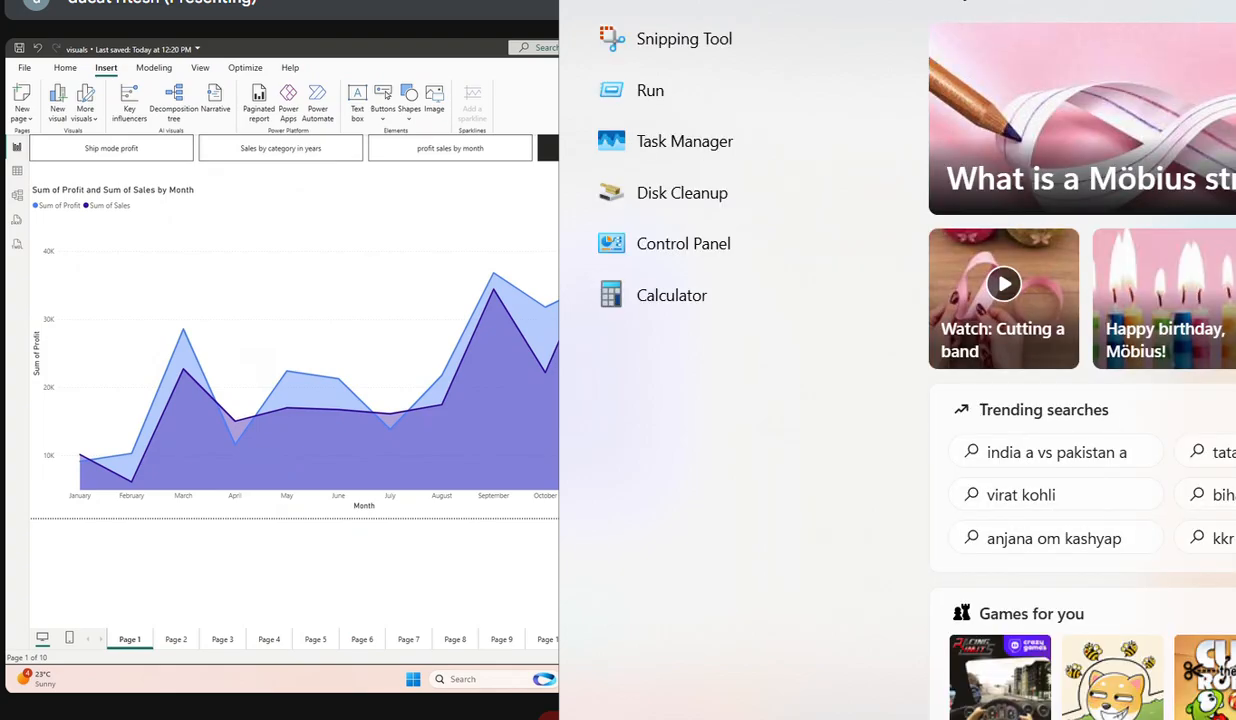
text(s)
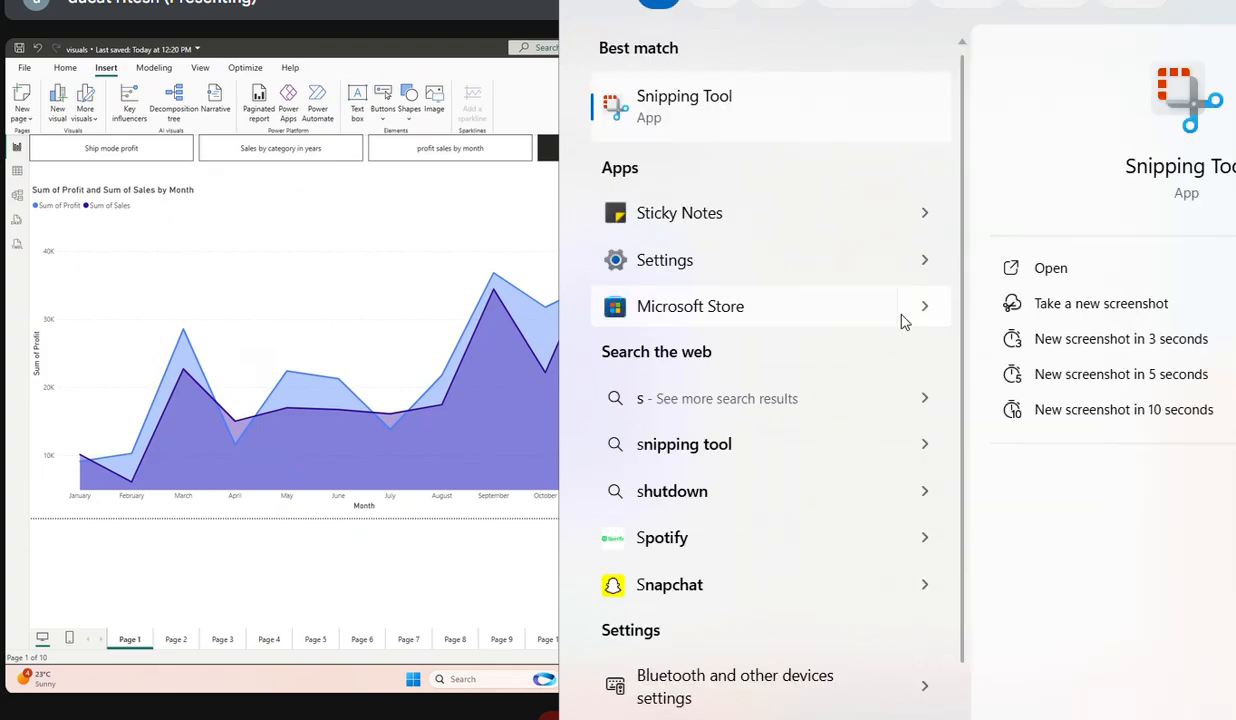
click(841, 133)
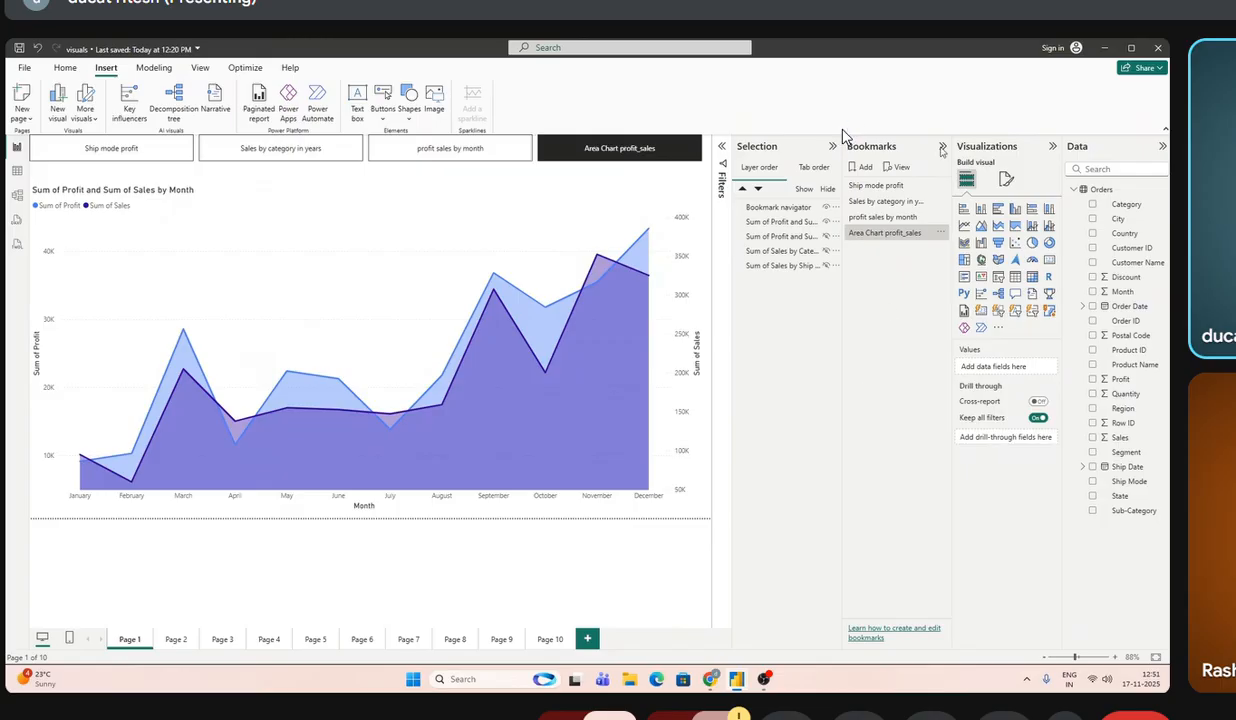